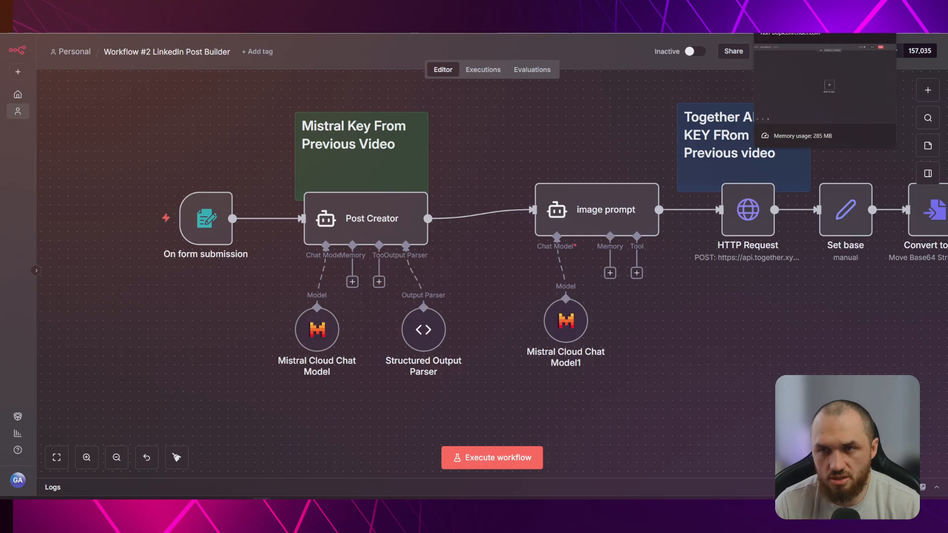
Step: Import the workflow file from the Video 2 - LinkedIn Post Creator folder, inside the Video 33 folder, into the blank workflow
click(790, 15)
click(844, 58)
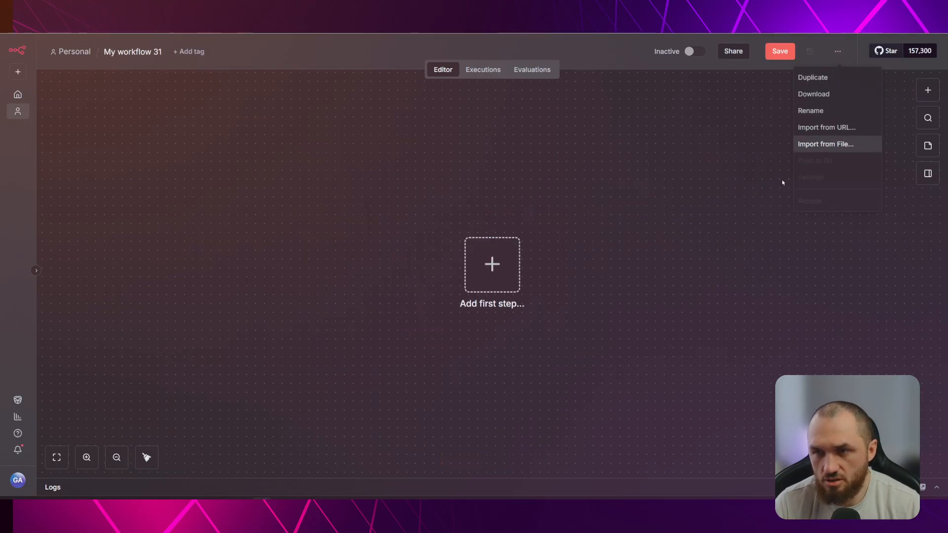
click(823, 146)
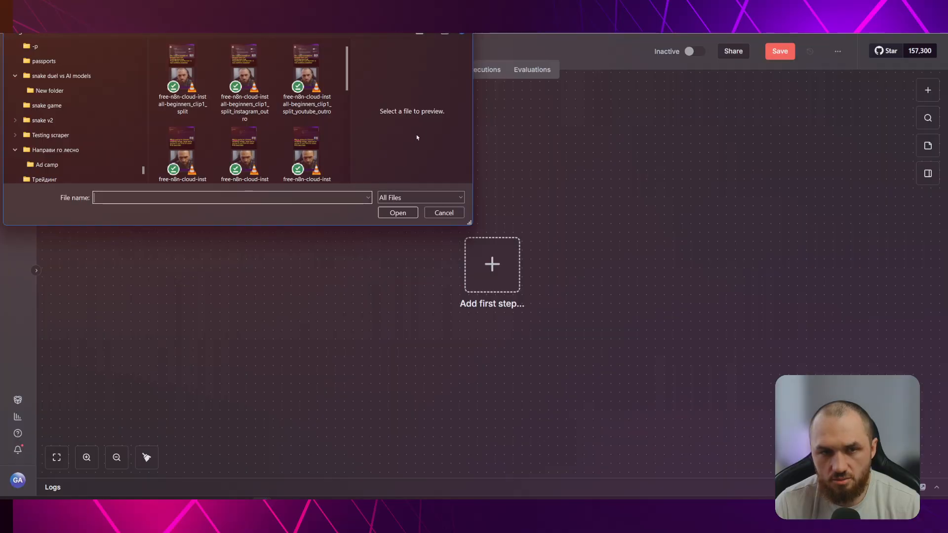
click(167, 37)
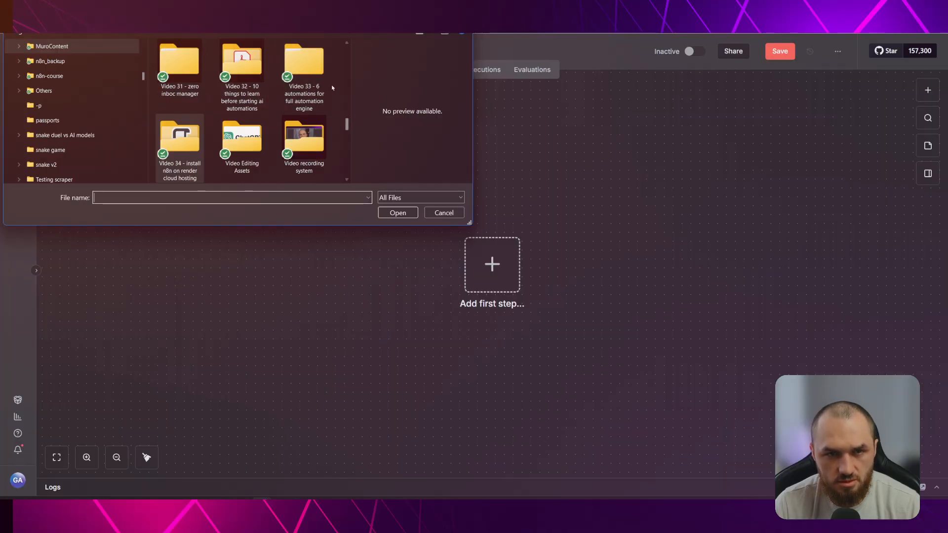
double_click(298, 69)
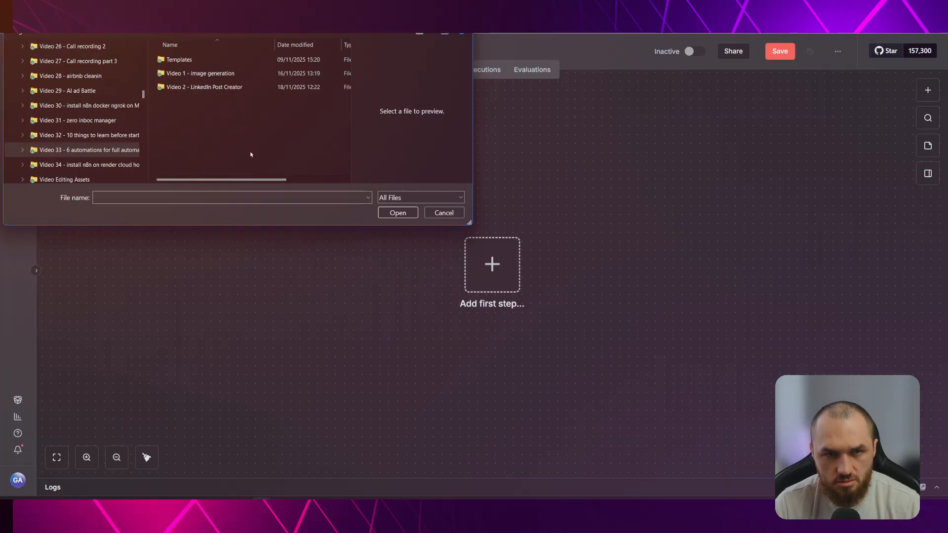
double_click(205, 87)
click(210, 61)
click(398, 212)
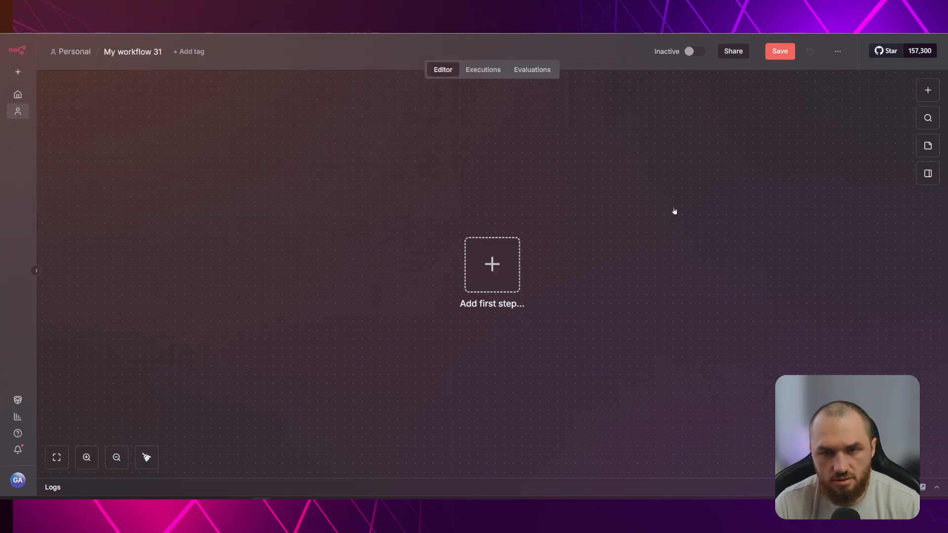
Step: Look over the imported workflow, identifying both Mistral chat model nodes and checking the HTTP Request node's settings
scroll(642, 349, left, 5)
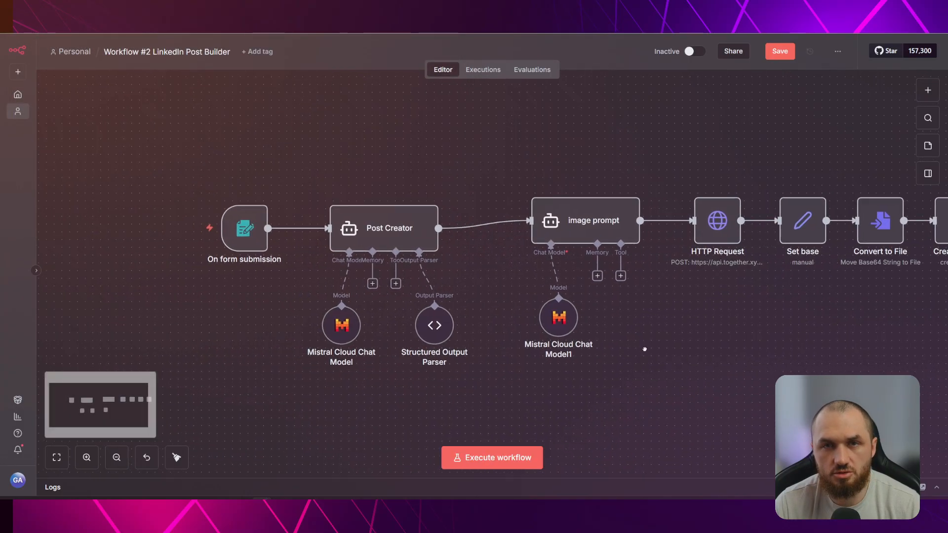
scroll(659, 349, up, 2)
drag(647, 335, 580, 319)
scroll(608, 316, down, 2)
drag(666, 335, 615, 334)
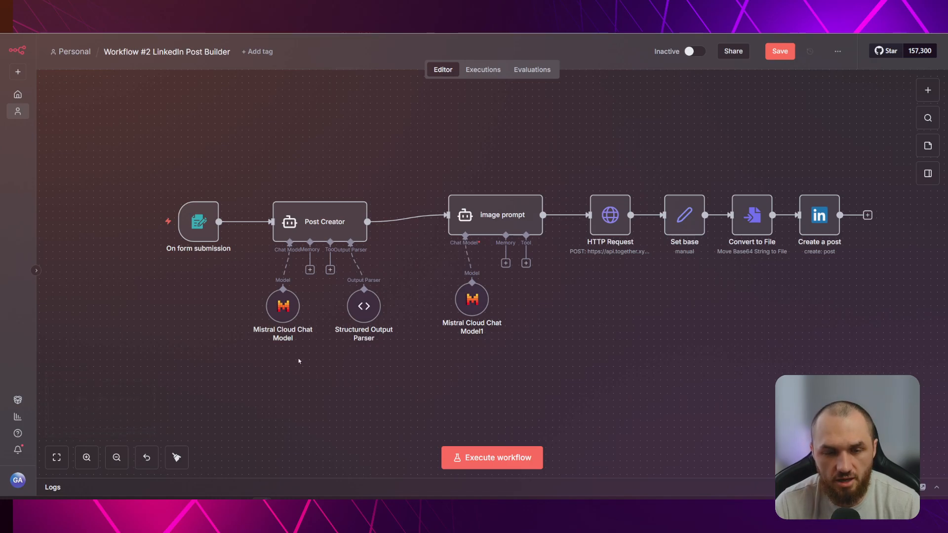
click(284, 307)
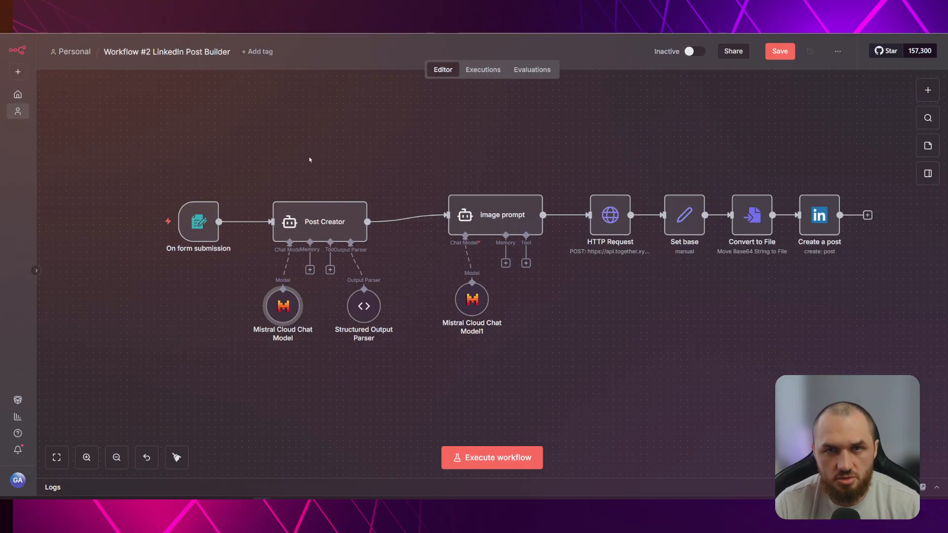
mouse_move(282, 272)
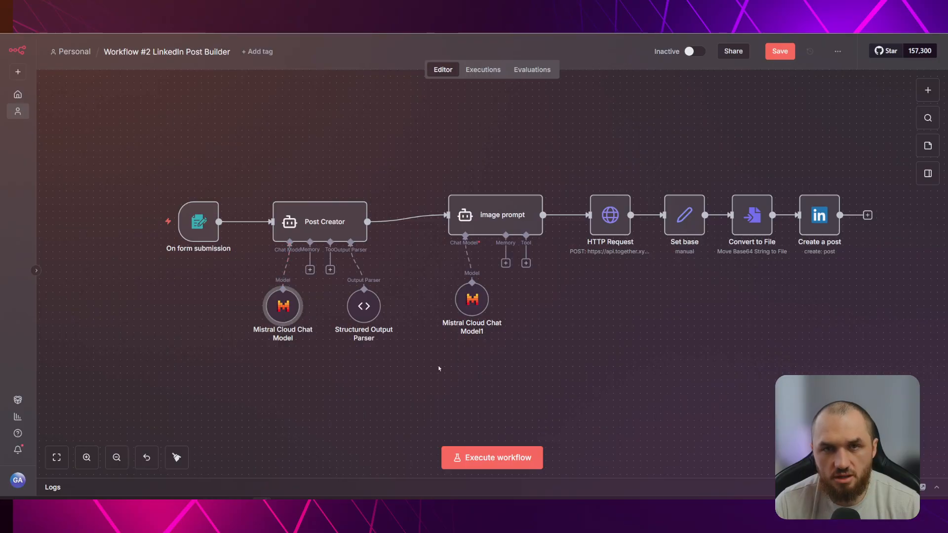
click(477, 299)
click(615, 225)
double_click(615, 226)
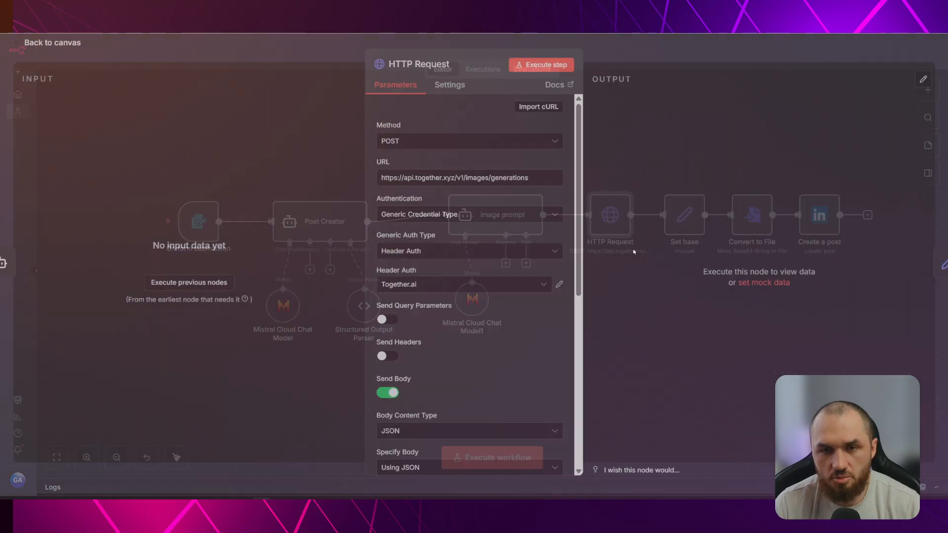
click(314, 50)
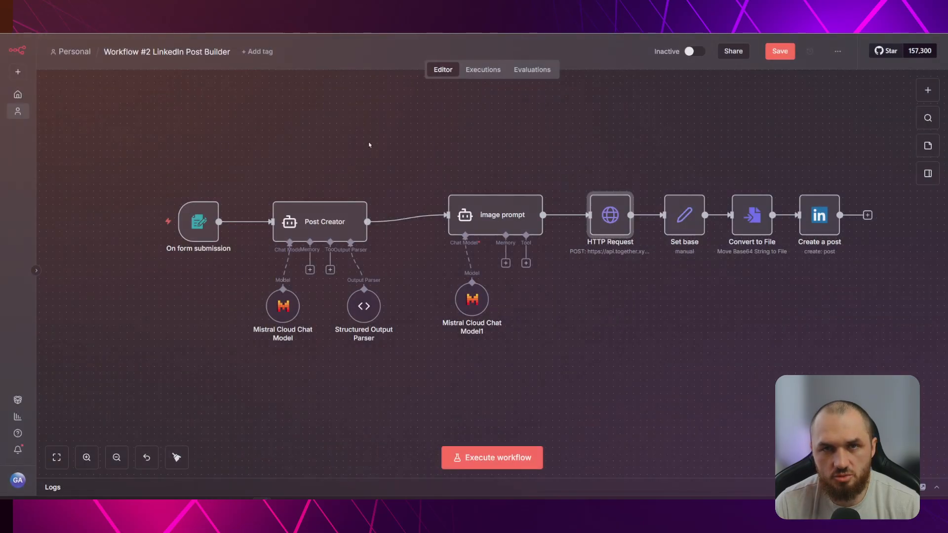
Step: Review the settings of the LinkedIn Create a post node at the end of the workflow
click(820, 218)
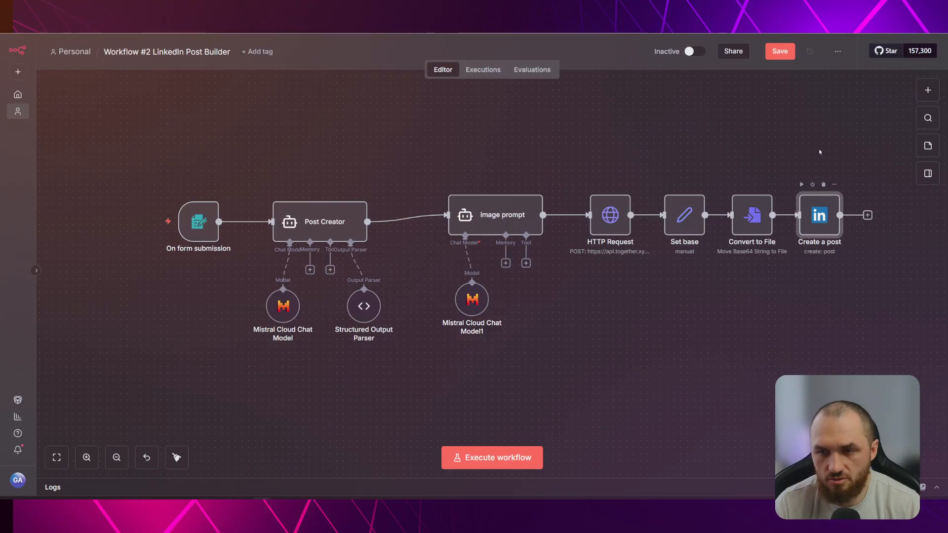
double_click(819, 220)
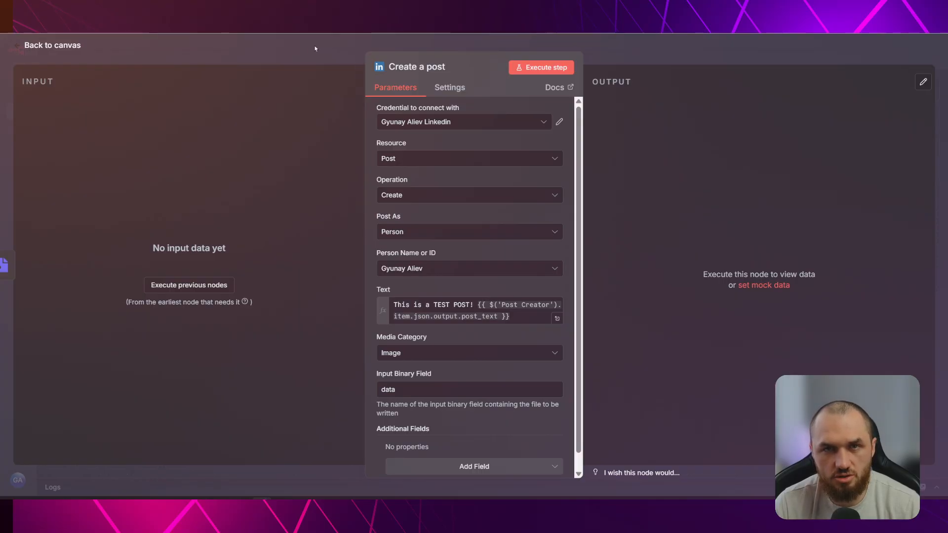
click(313, 50)
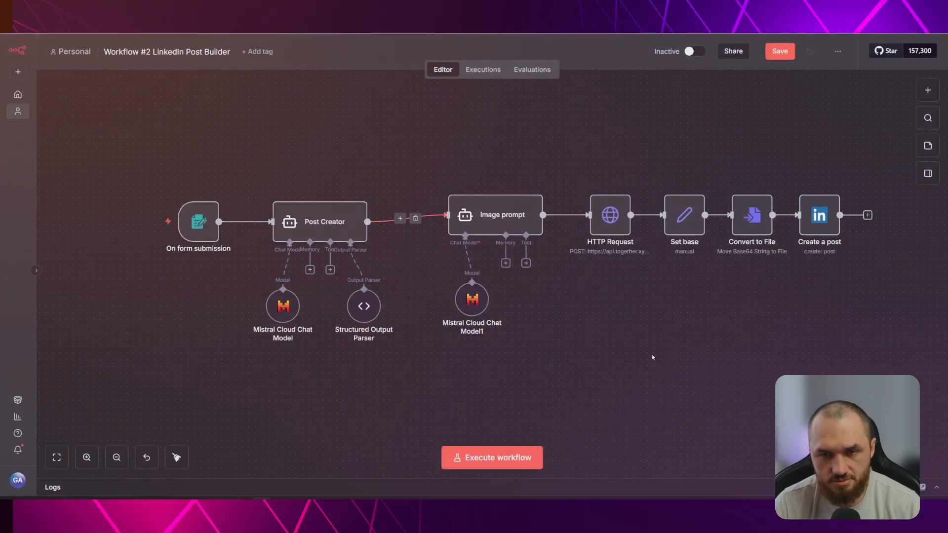
Step: Add an n8n Form trigger for new form events and place it below the existing On form submission node
drag(400, 392, 566, 409)
scroll(609, 368, up, 3)
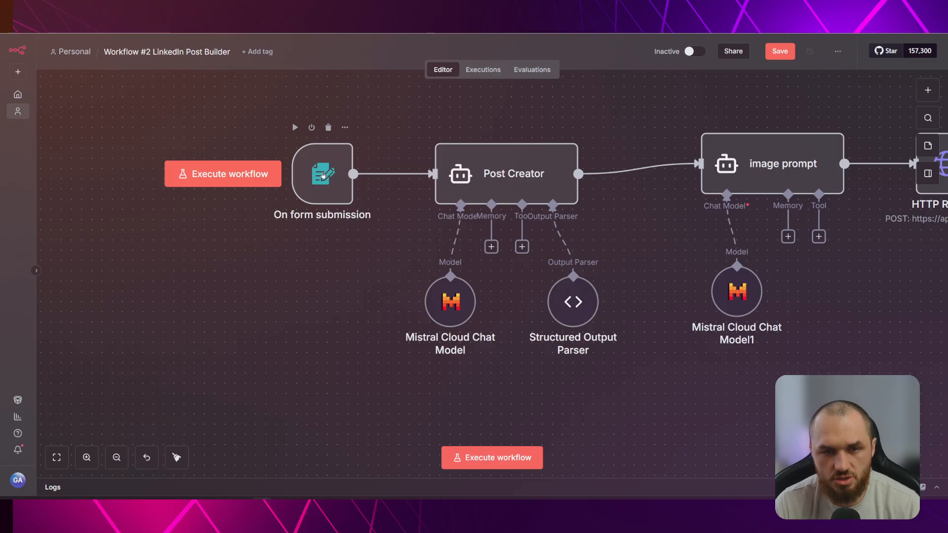
click(927, 92)
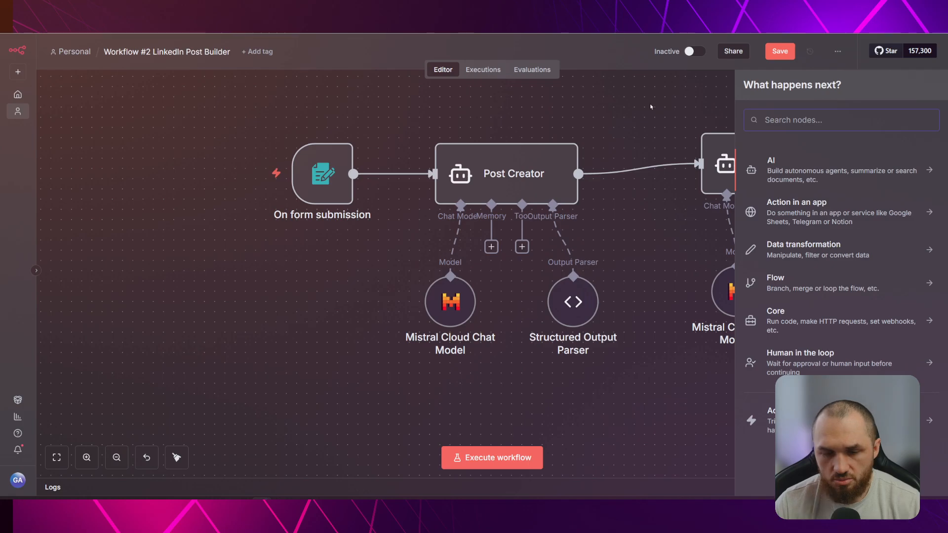
text(n8n form)
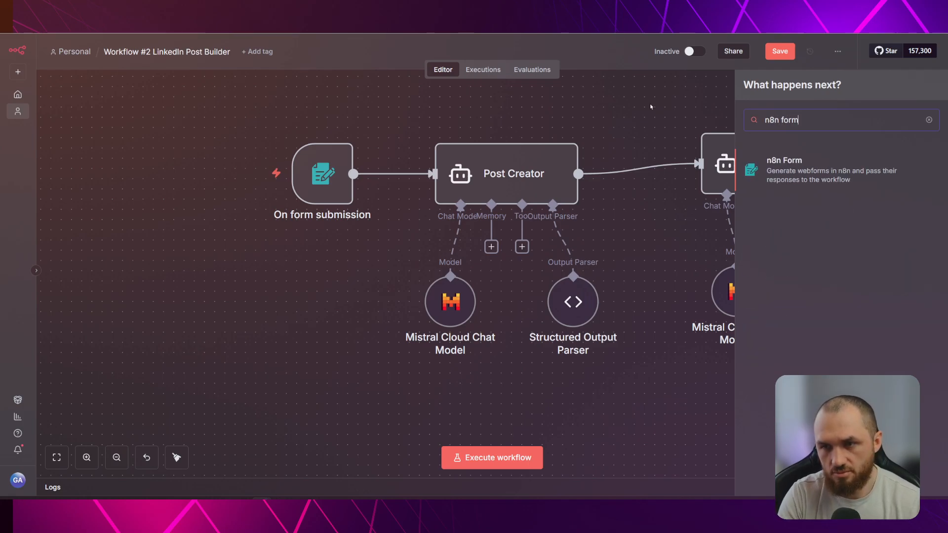
key(Return)
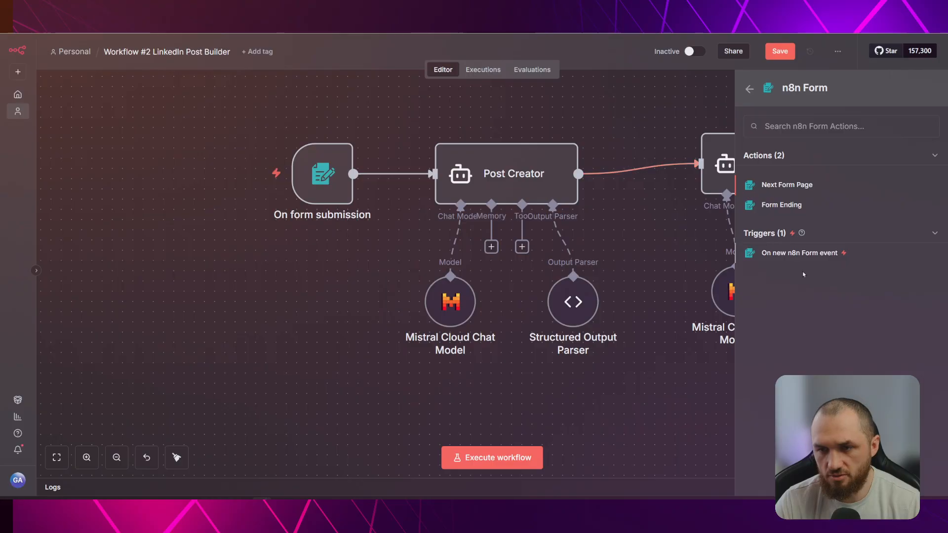
click(799, 253)
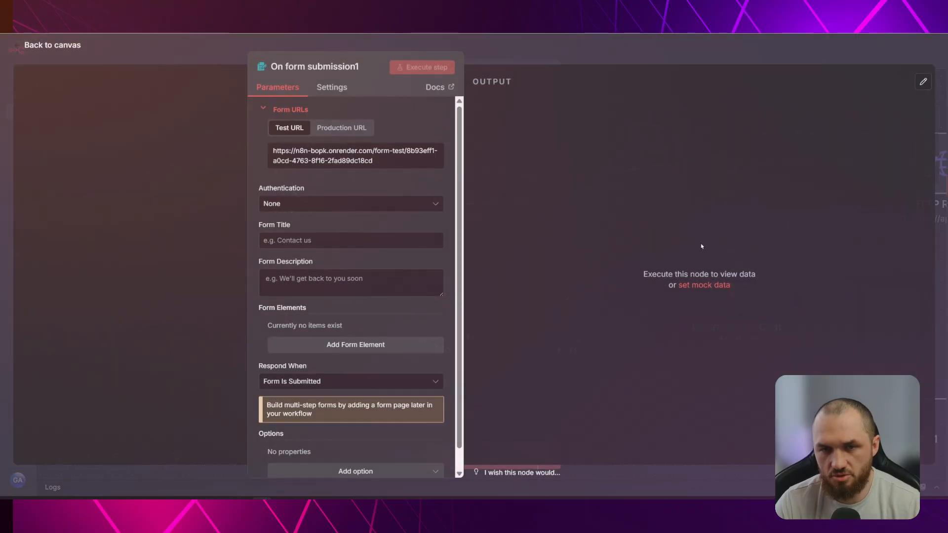
click(213, 47)
drag(888, 395, 318, 385)
Step: Examine the original On form submission node's form title and the name and element type of its JSON field
double_click(331, 187)
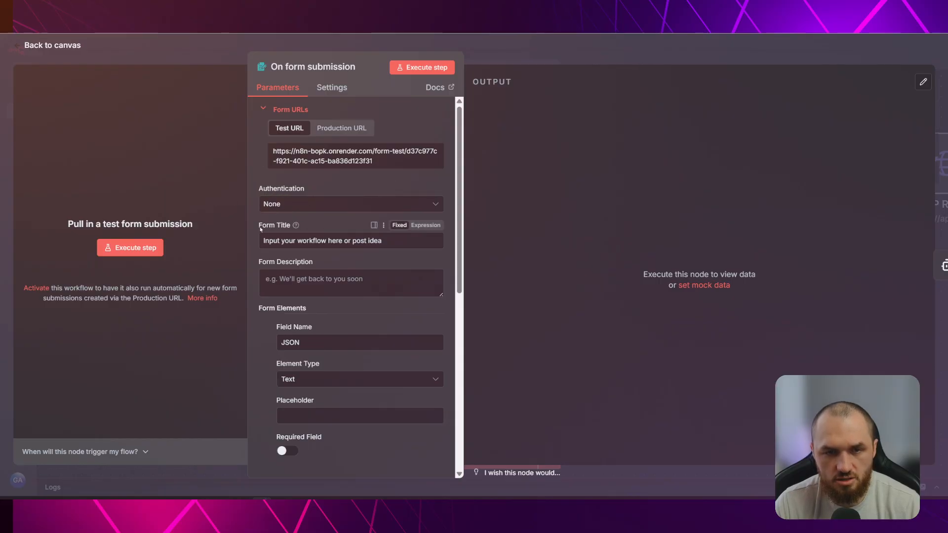
drag(262, 242, 393, 237)
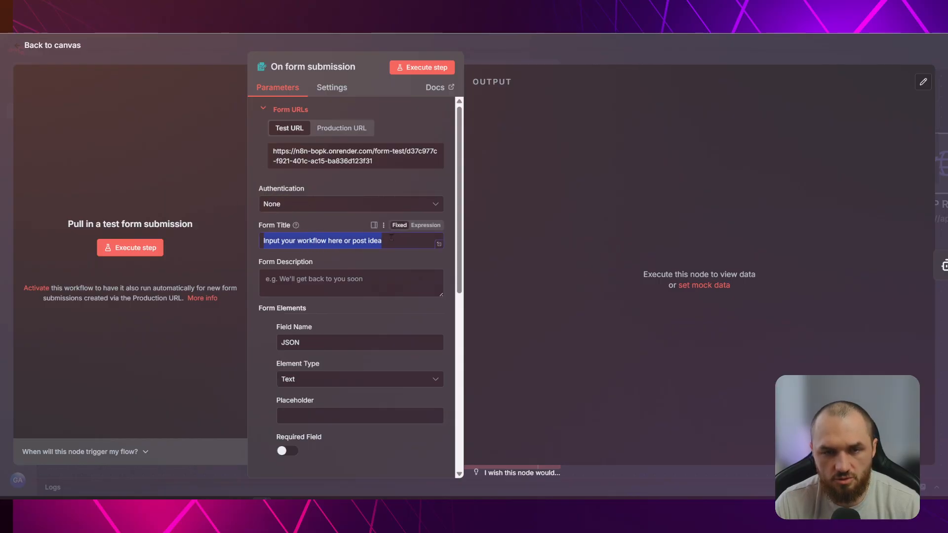
scroll(358, 188, down, 4)
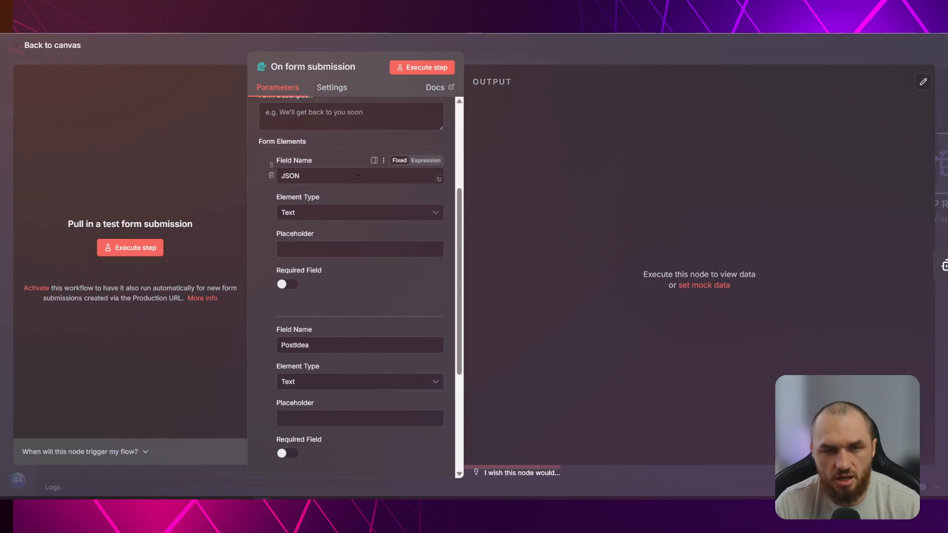
double_click(310, 168)
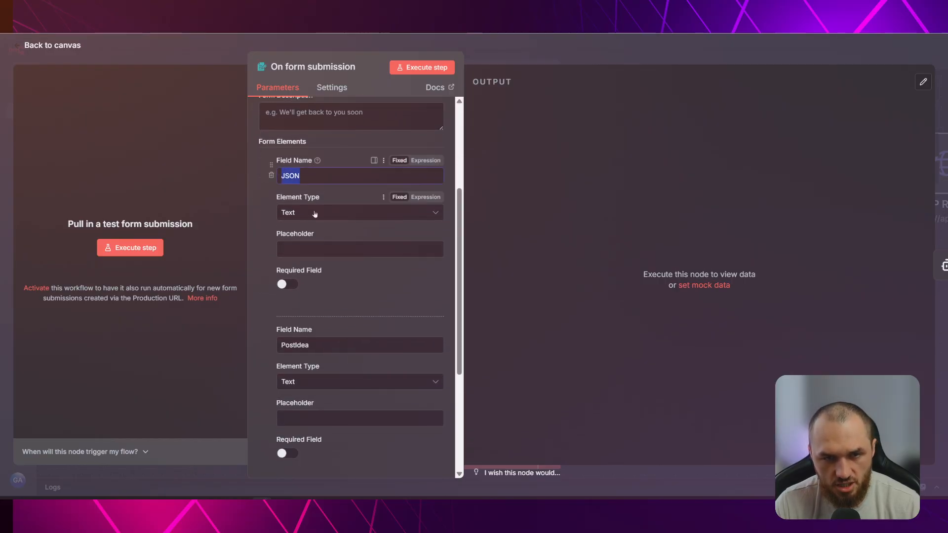
click(355, 217)
click(357, 296)
scroll(345, 287, down, 3)
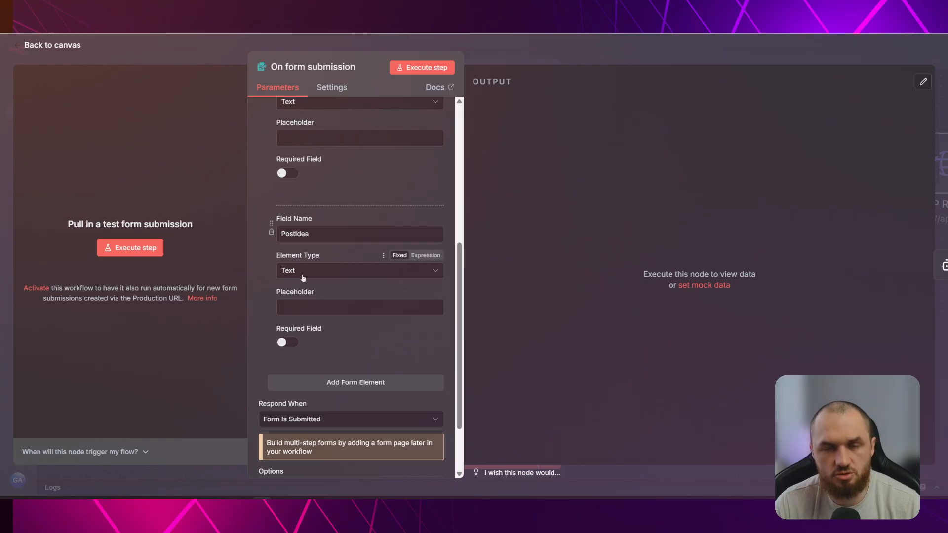
scroll(306, 280, up, 2)
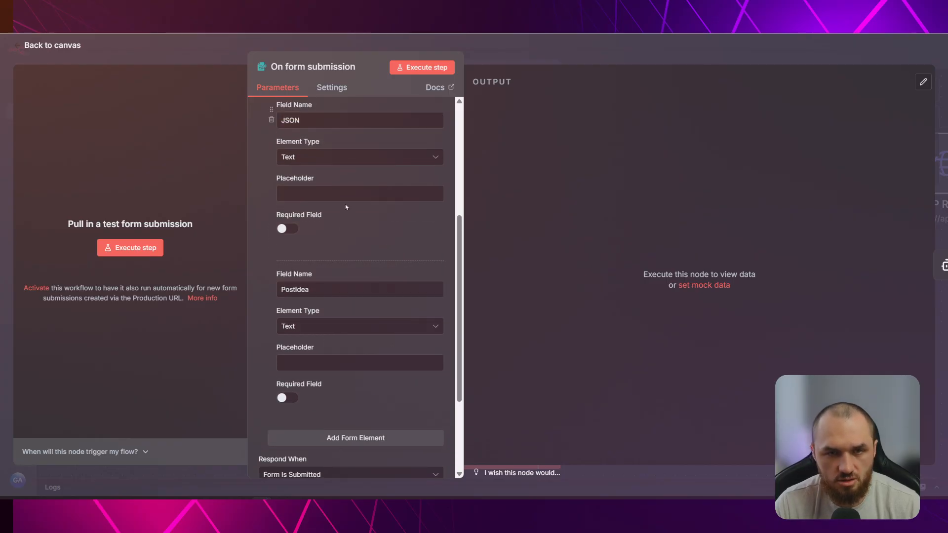
click(311, 121)
drag(306, 120, 272, 120)
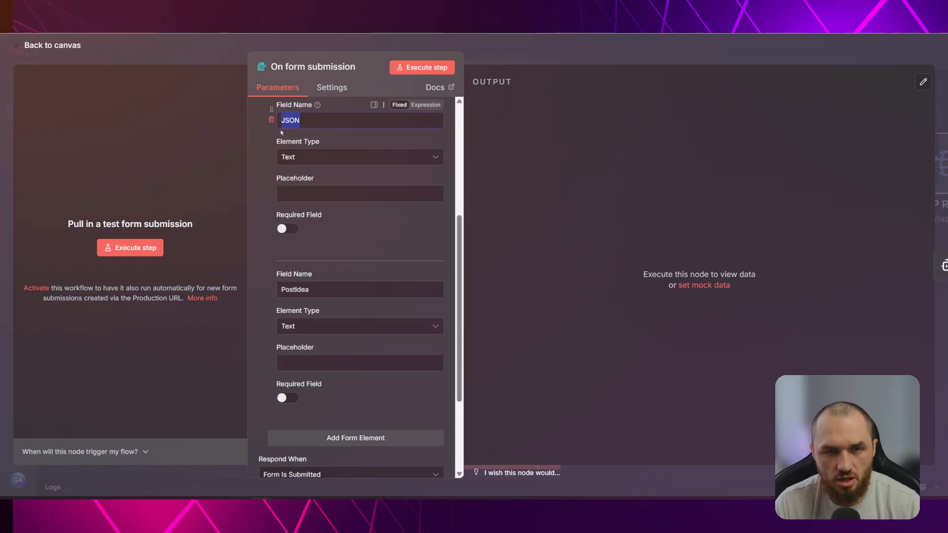
click(316, 120)
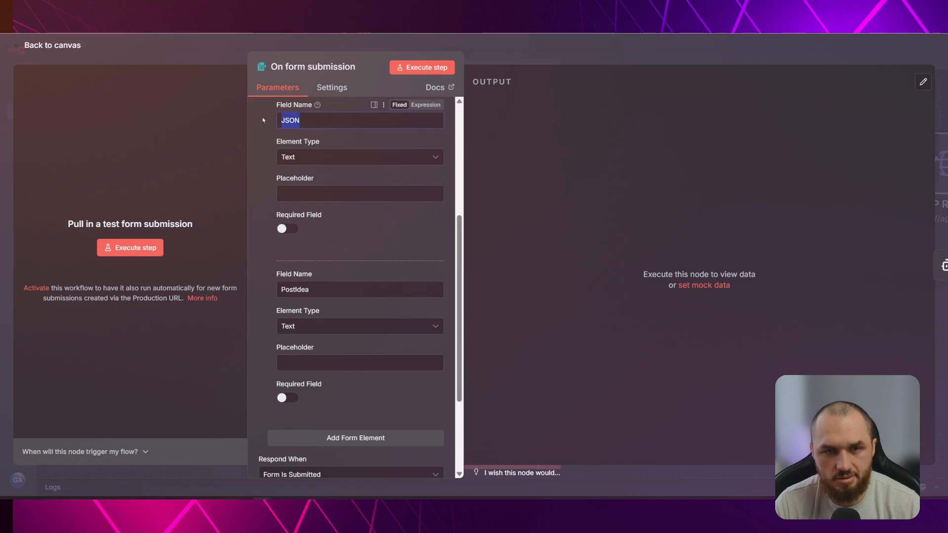
click(326, 118)
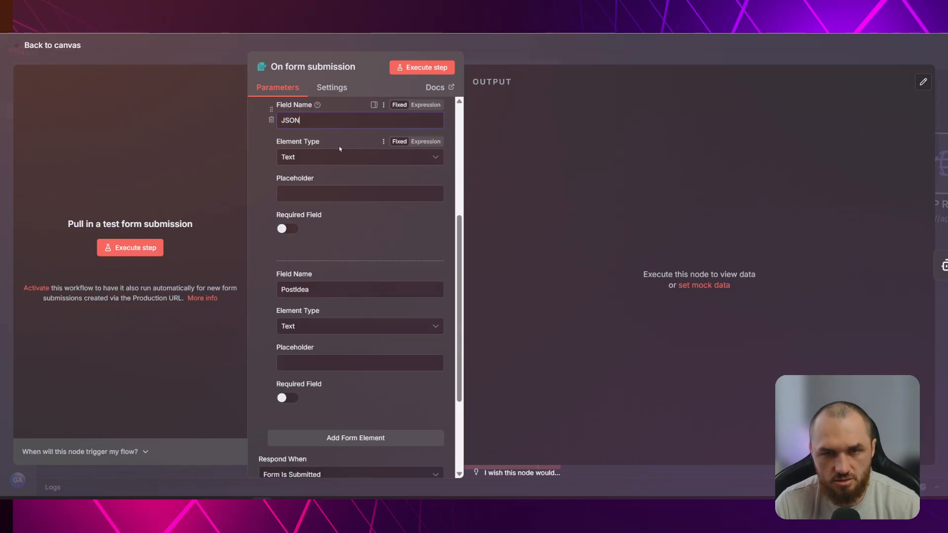
Step: Check the PostIdea field and the remaining form options of the On form submission node
scroll(363, 166, down, 1)
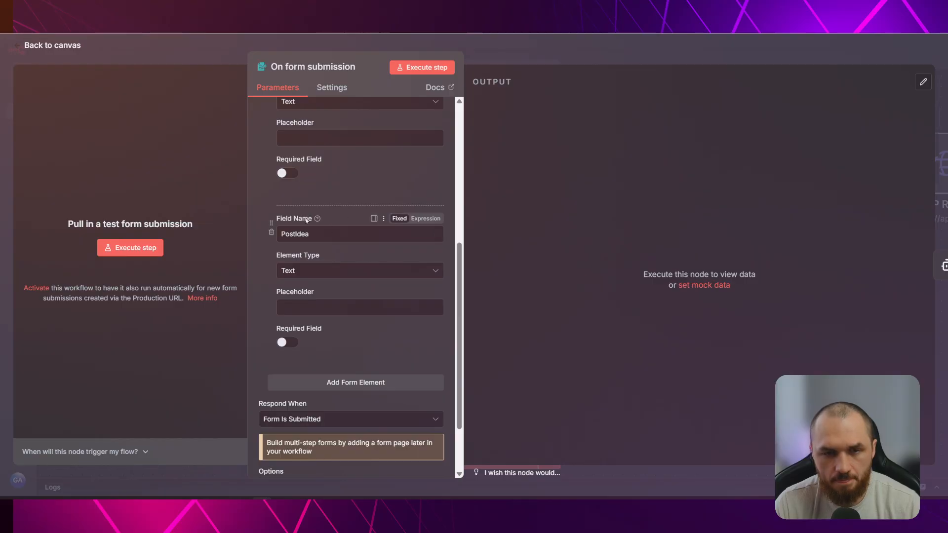
drag(318, 235, 261, 234)
click(348, 288)
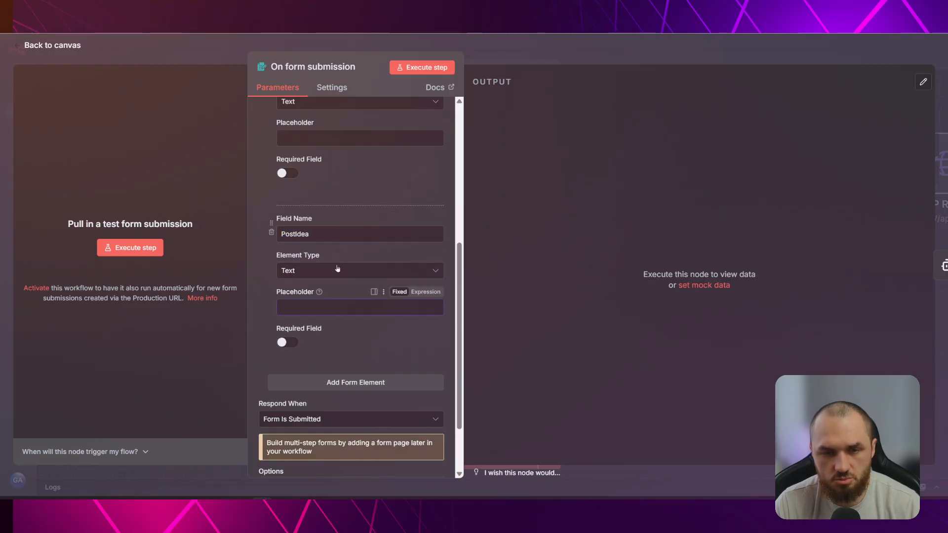
scroll(332, 283, down, 2)
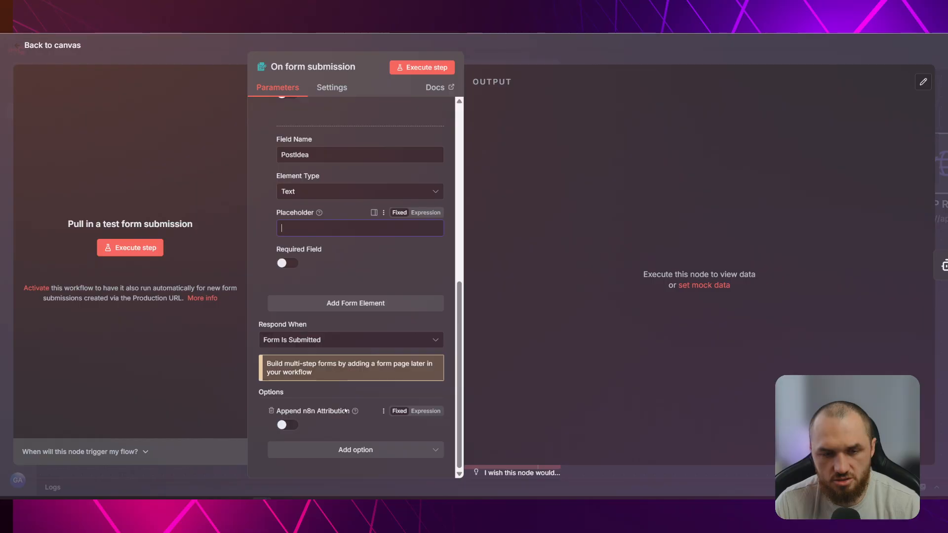
click(222, 48)
Step: Run the workflow from the original On form submission trigger and inspect the JSON field on the test form
mouse_move(310, 154)
click(296, 126)
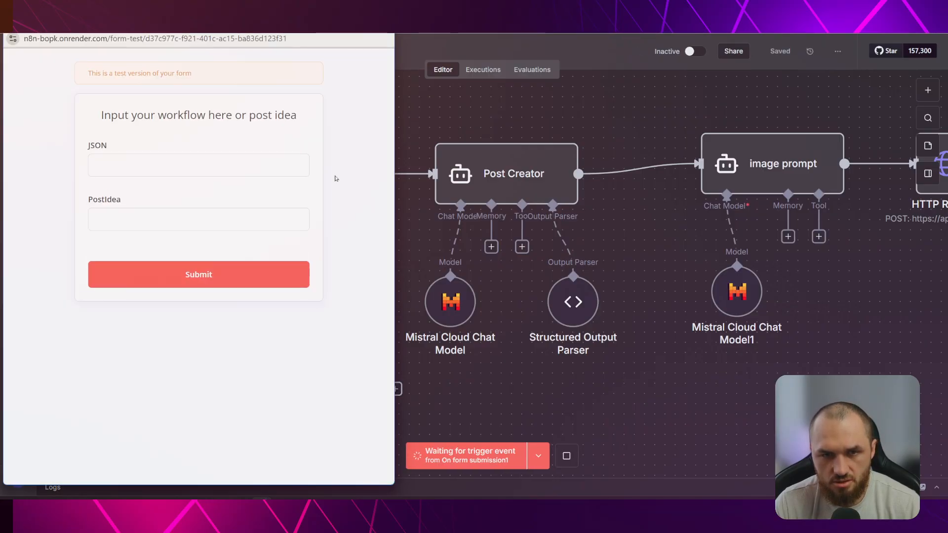
click(154, 165)
double_click(97, 147)
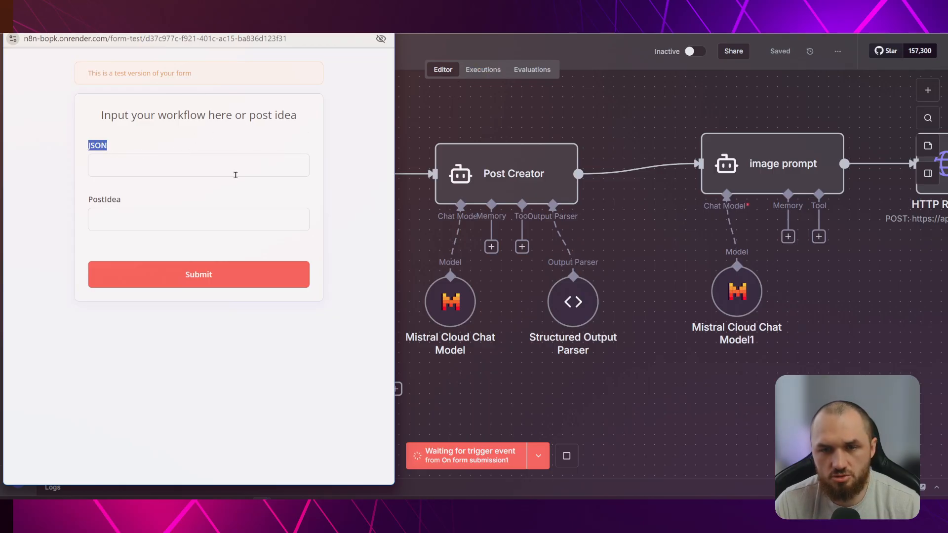
Step: Copy all nodes on the workflow canvas and return to the test form window
click(709, 403)
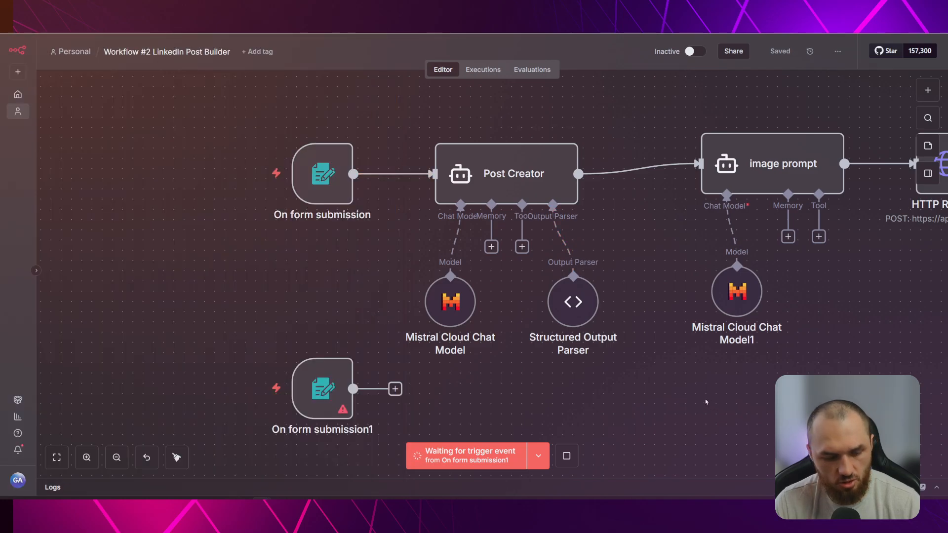
key(ctrl+a)
key(ctrl+c)
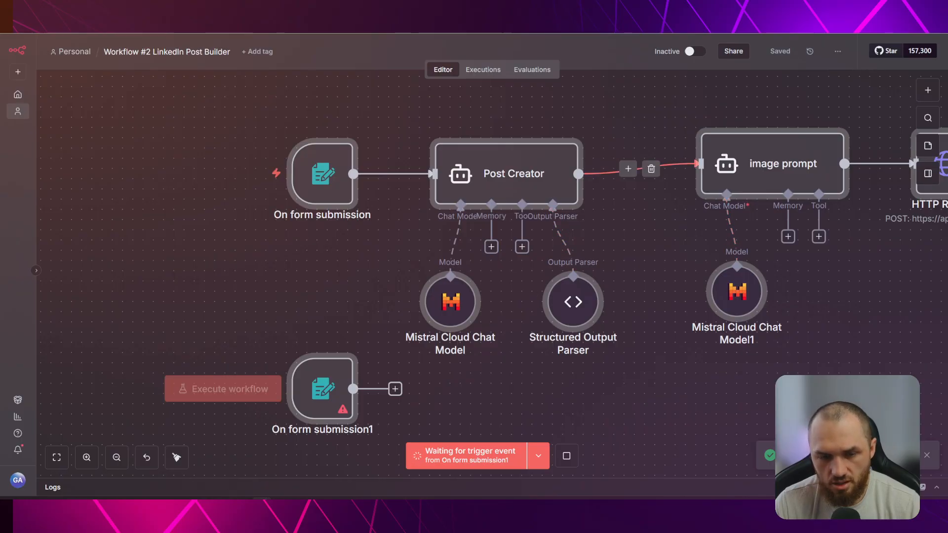
mouse_move(262, 510)
click(525, 460)
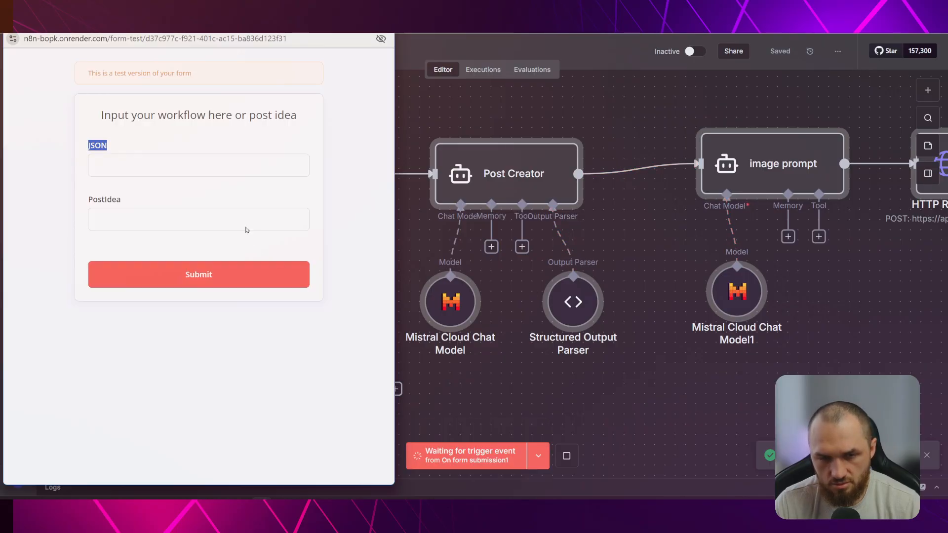
Step: Paste the copied workflow into the test form's JSON field and submit the form with PostIdea left empty
click(152, 159)
key(ctrl+v)
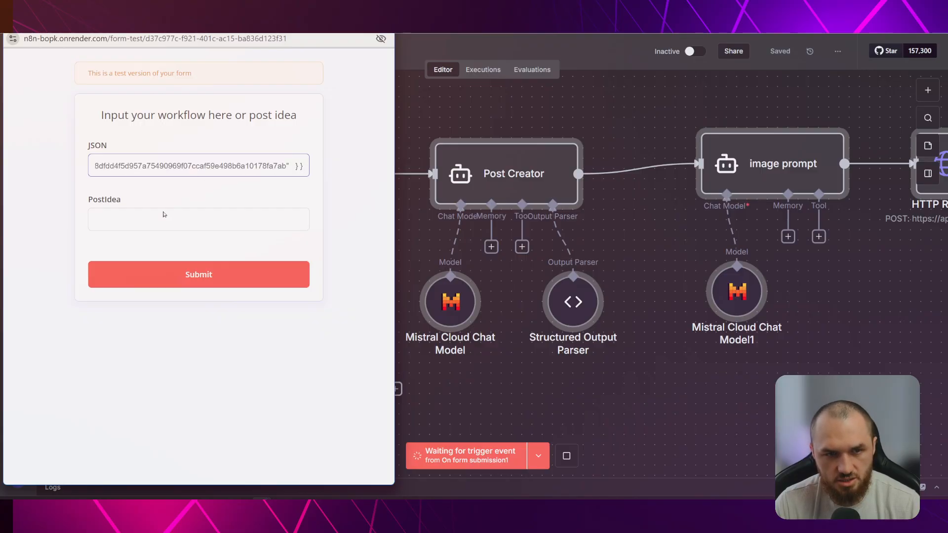
click(216, 276)
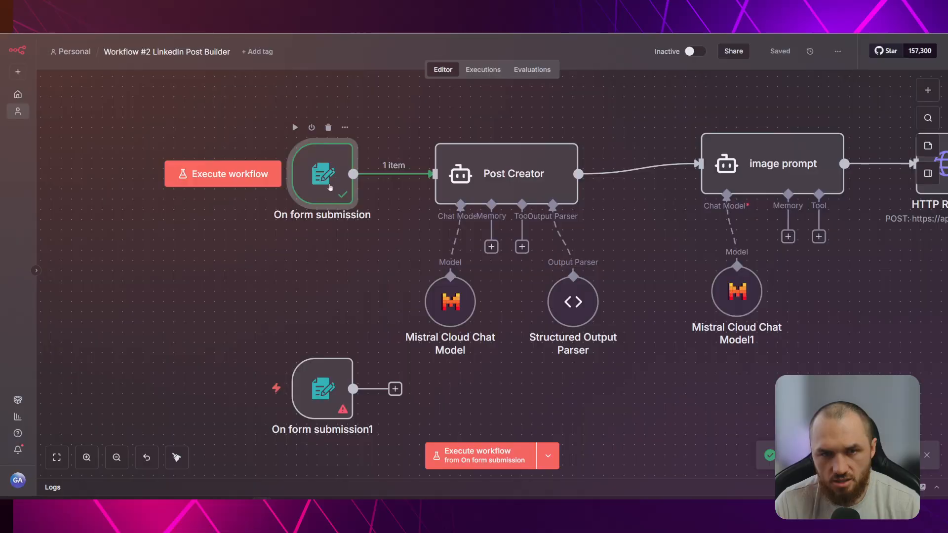
Step: Inspect the original On form submission node's output in Schema view and return to the canvas
double_click(329, 188)
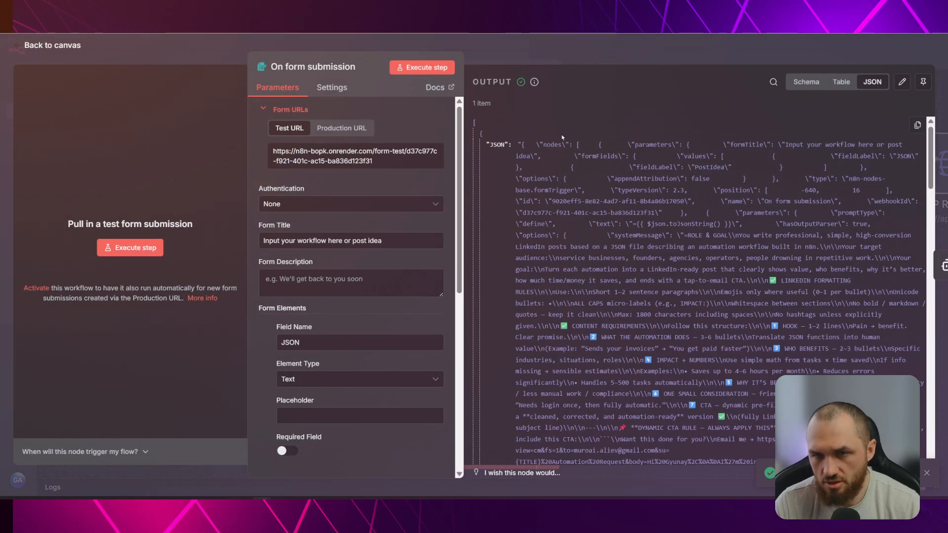
click(807, 82)
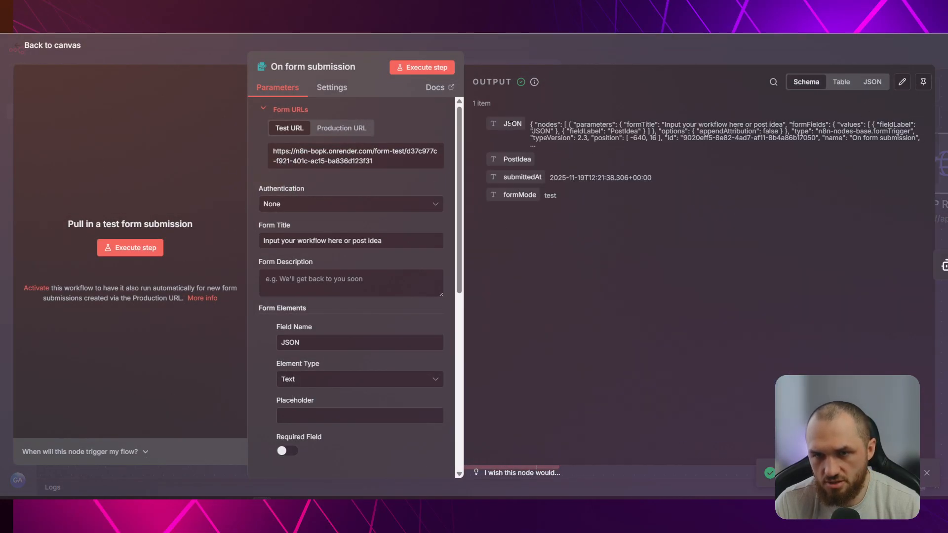
click(569, 48)
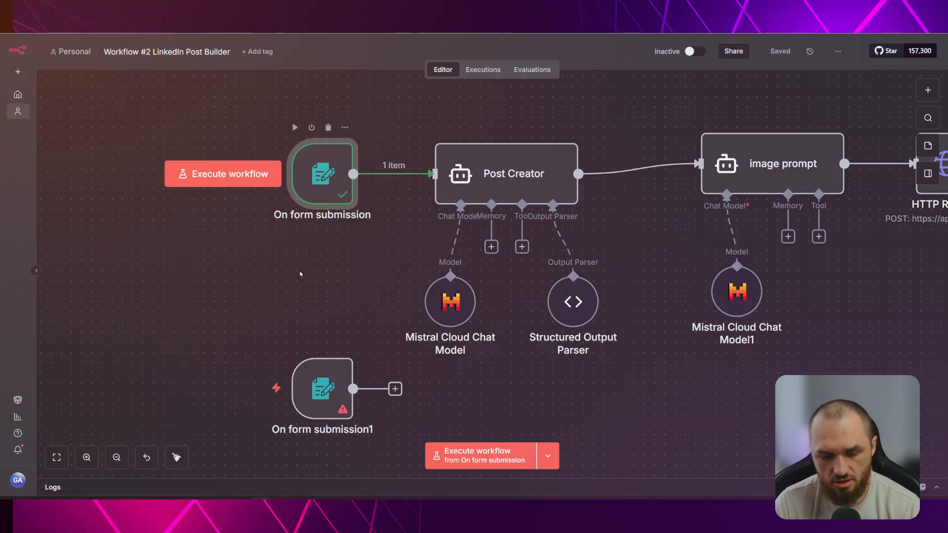
Step: Pin the output data of the original On form submission node for test executions
key(p)
click(390, 272)
drag(342, 281, 246, 298)
Step: Add an AI Agent node and place it beside the On form submission1 trigger
click(772, 181)
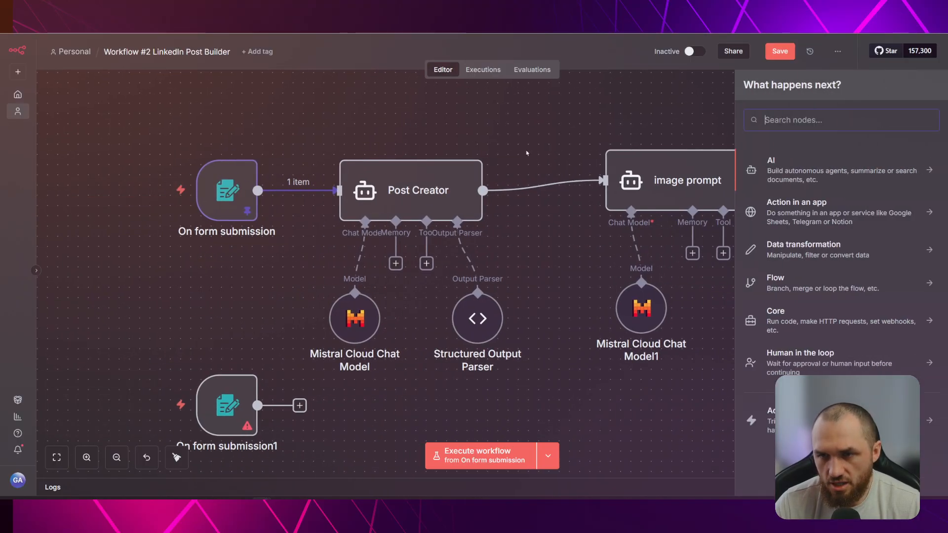
text(ai)
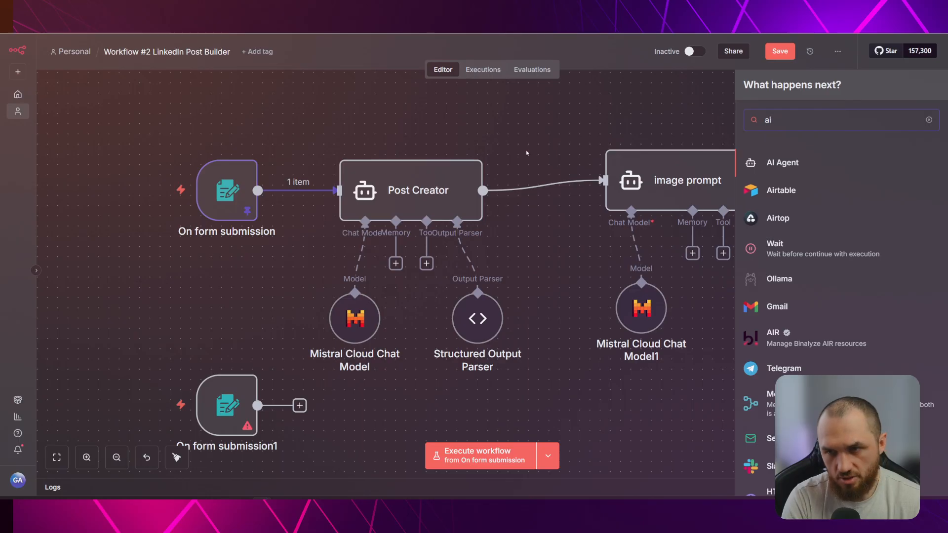
key(Return)
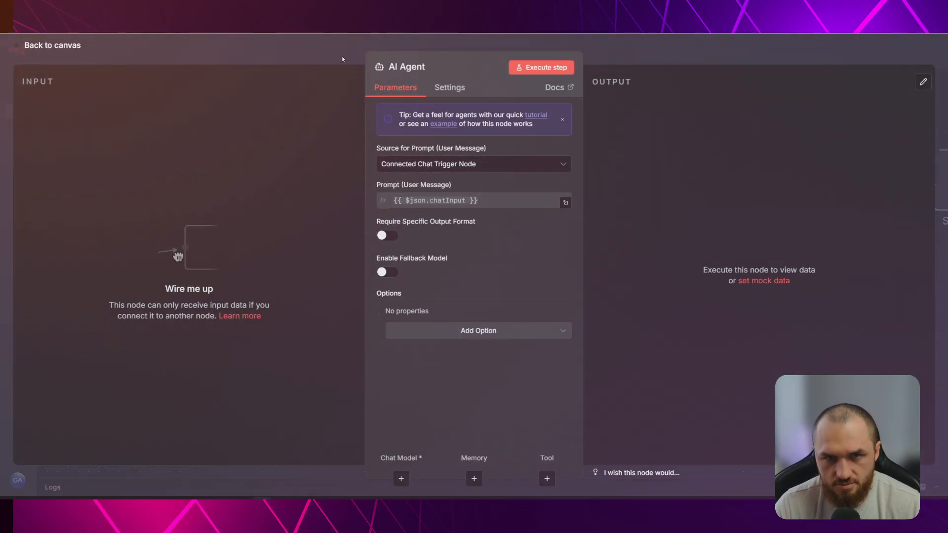
key(Escape)
drag(423, 396, 371, 416)
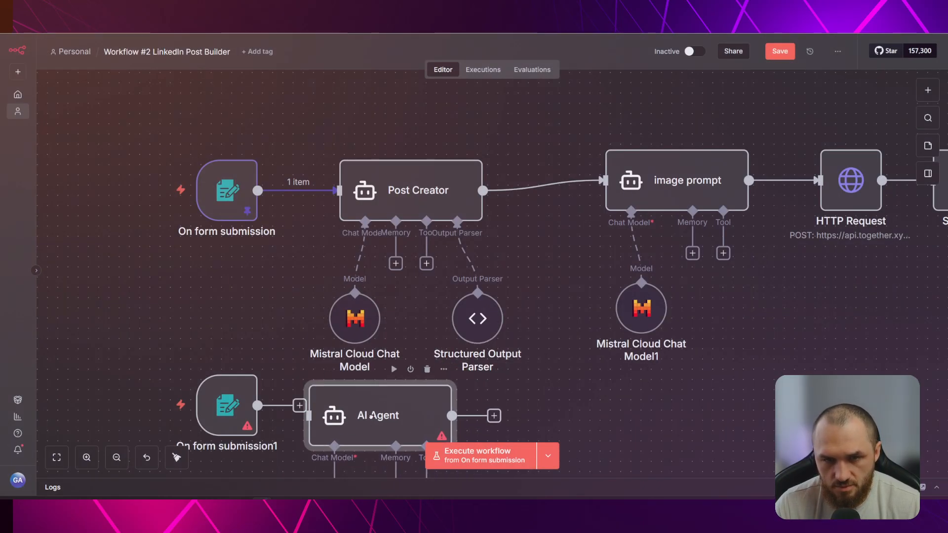
Step: Delete the On form submission1 trigger and the unconnected AI Agent node from the canvas
click(239, 417)
key(Delete)
click(384, 413)
key(Delete)
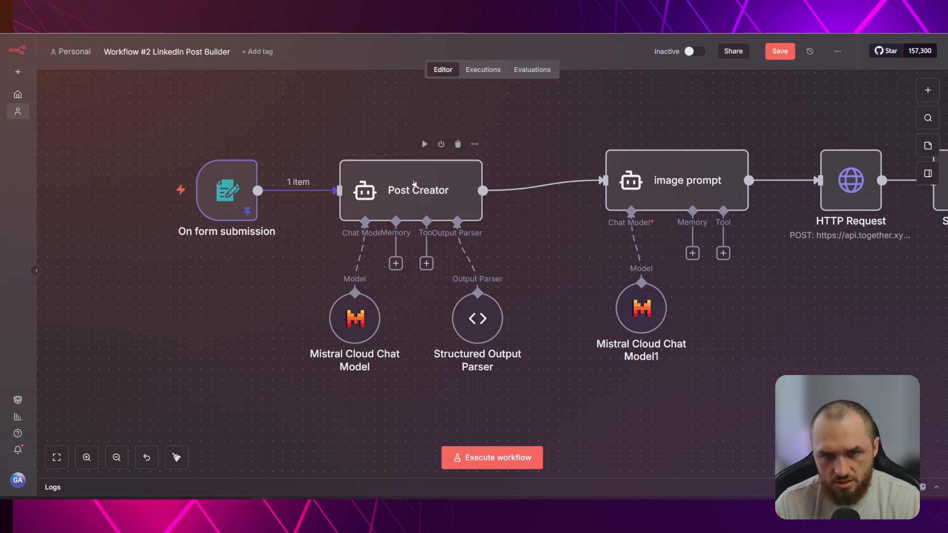
Step: Open the Post Creator node and review the source options for its user message prompt
double_click(414, 183)
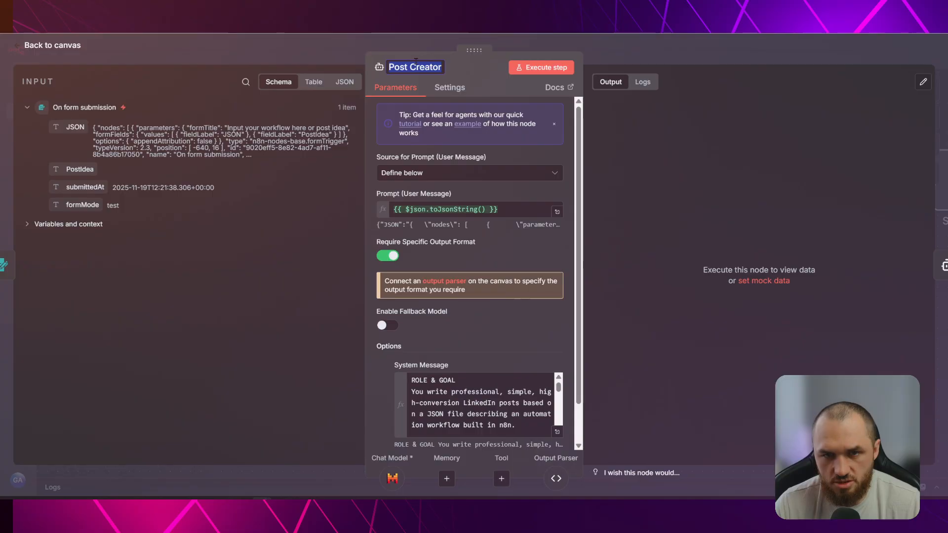
click(432, 171)
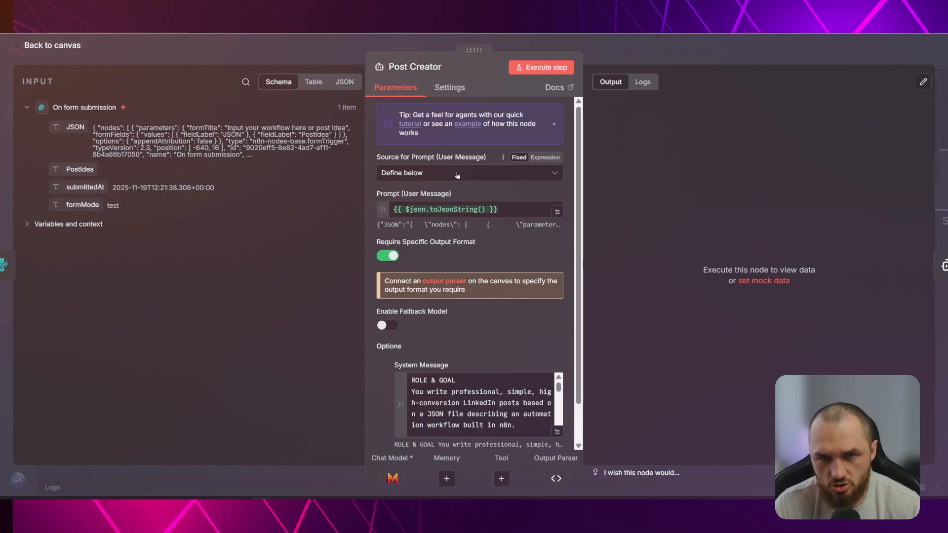
click(464, 171)
click(437, 249)
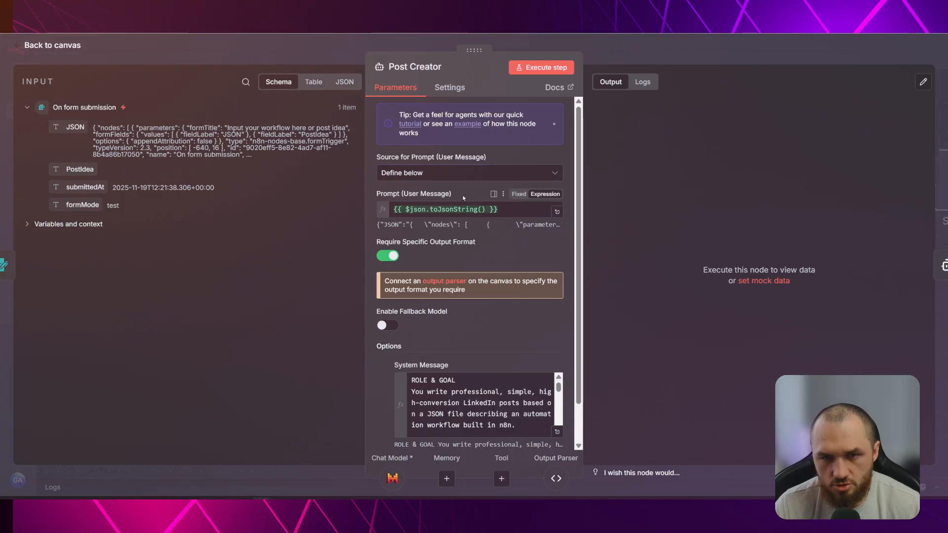
Step: Replace the Post Creator node's user message prompt with the expression {{ $json }}
click(459, 210)
key(ctrl+a)
key(BackSpace)
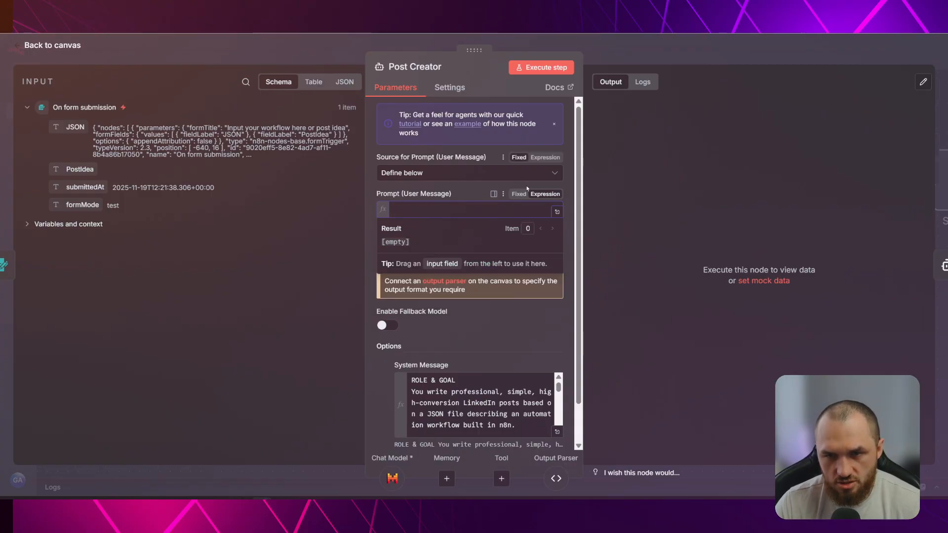
click(558, 194)
click(435, 209)
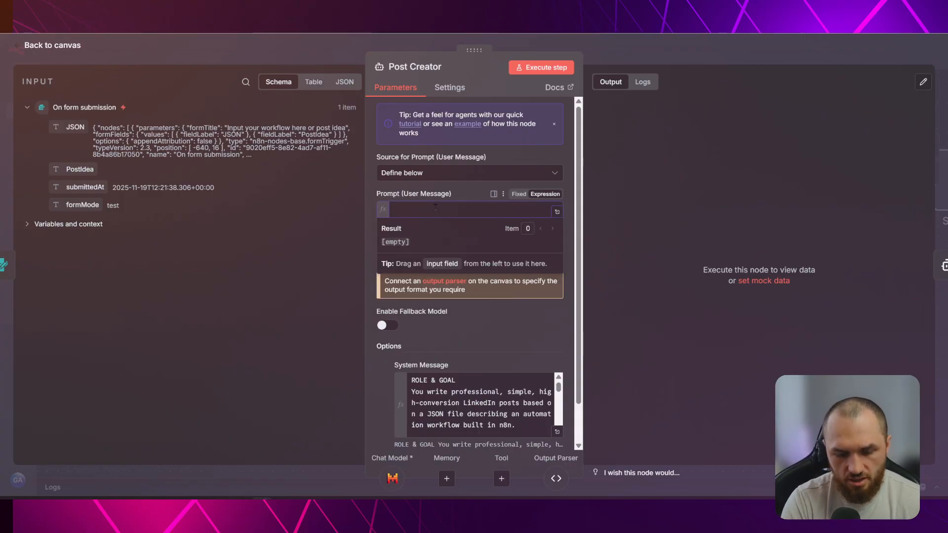
text({{)
key(Return)
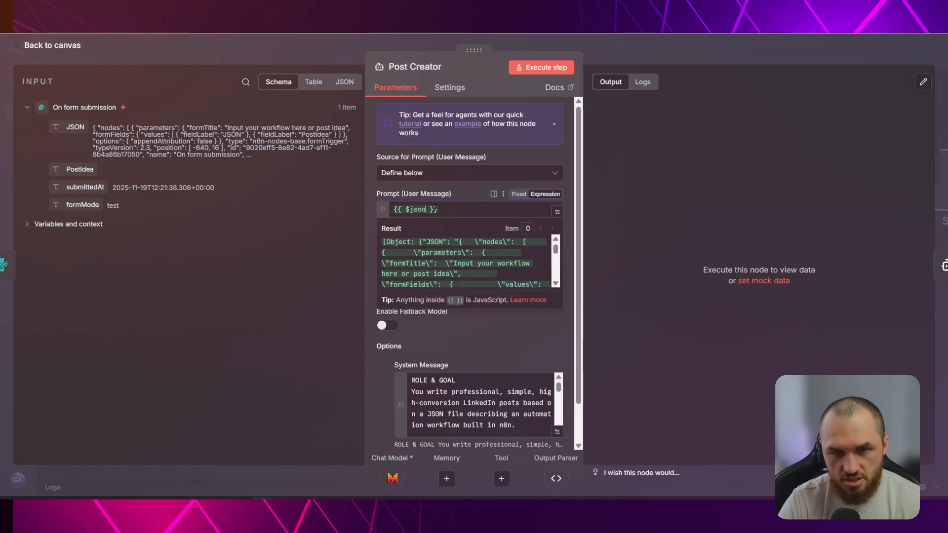
Step: Extend the user message prompt expression to {{ $json.toJsonString() }}
drag(407, 209, 406, 209)
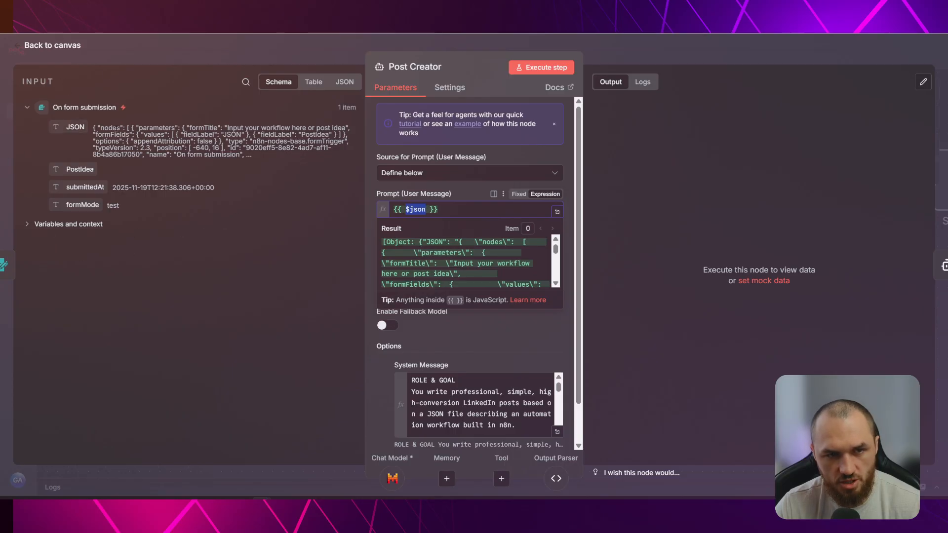
click(425, 208)
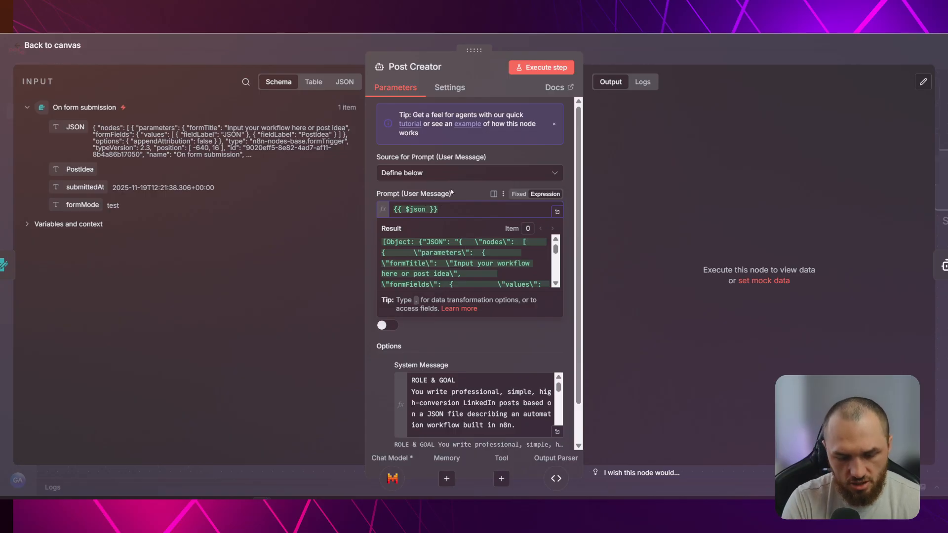
text(.to)
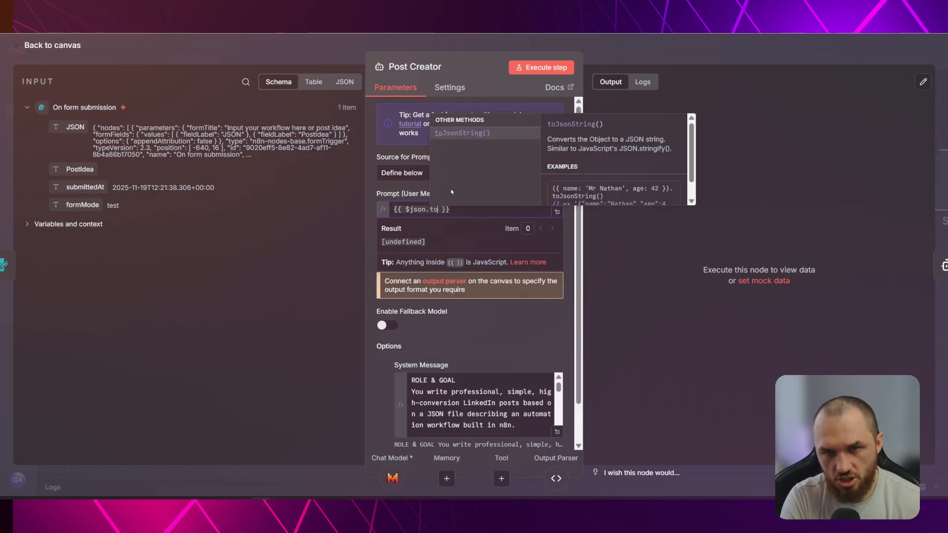
key(Return)
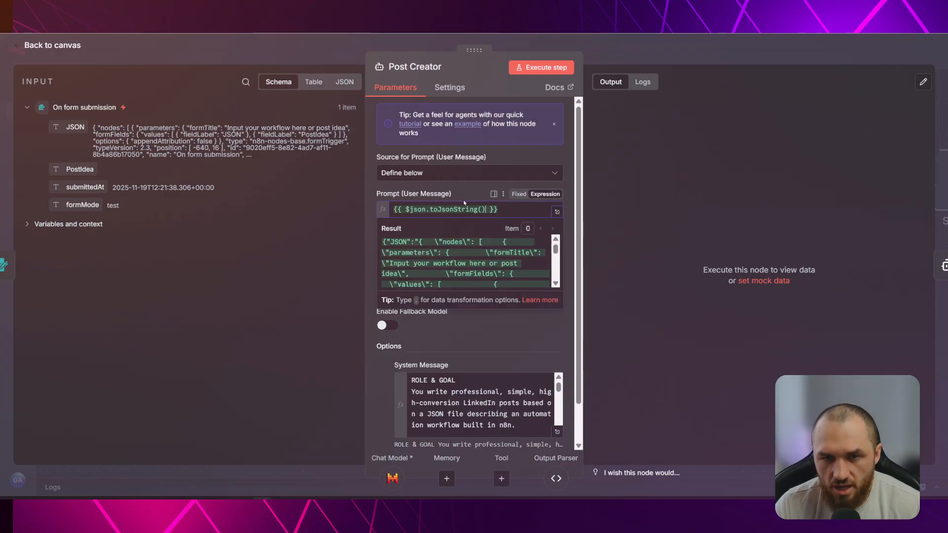
click(312, 178)
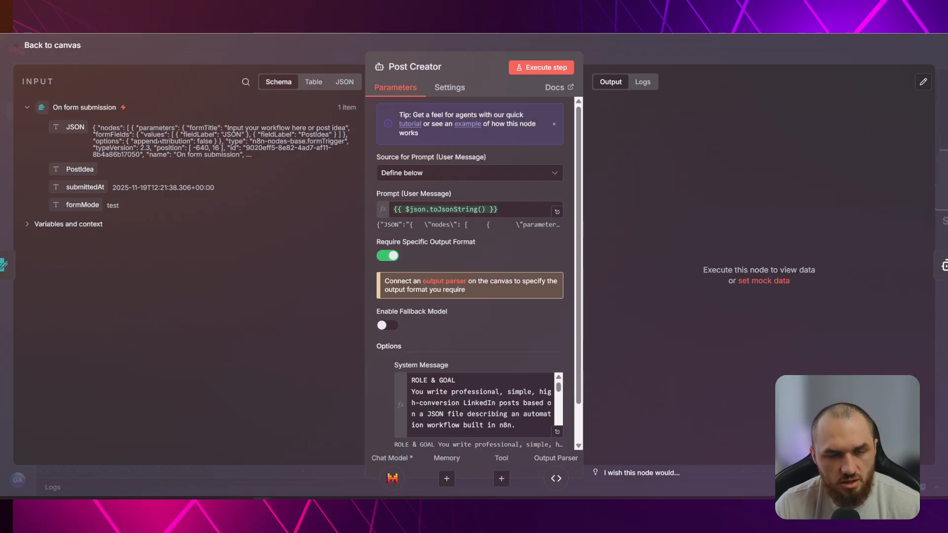
Step: Check the JSON and PostIdea field names in the On form submission node and return to the canvas
click(225, 50)
double_click(227, 186)
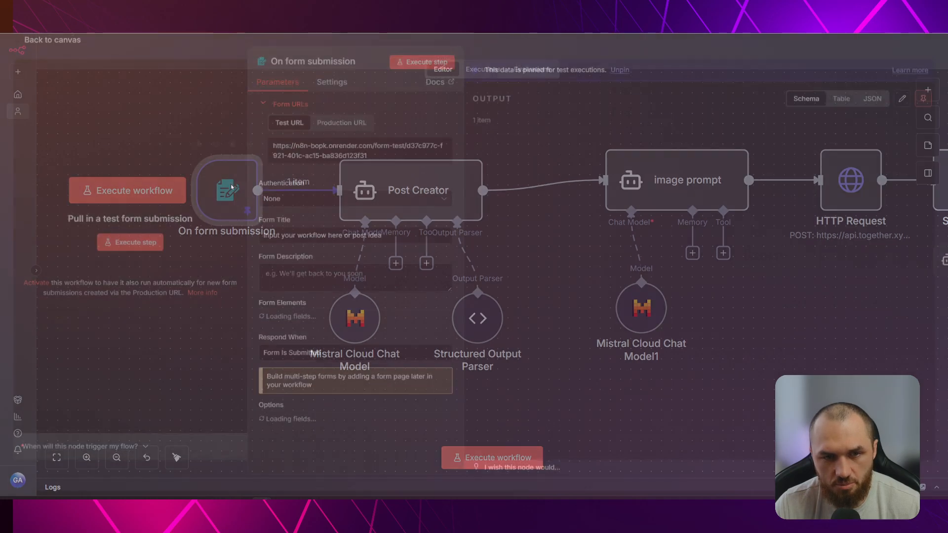
scroll(281, 169, down, 3)
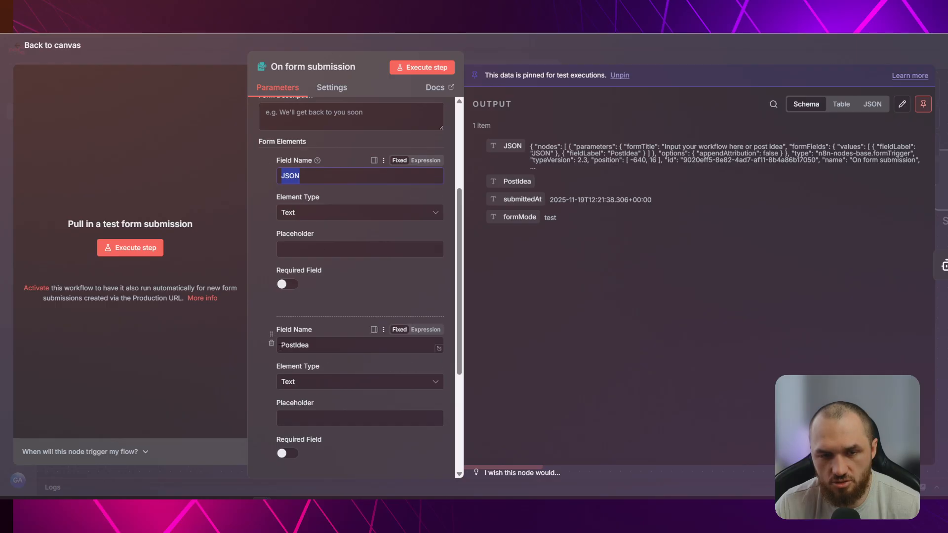
double_click(352, 343)
key(Escape)
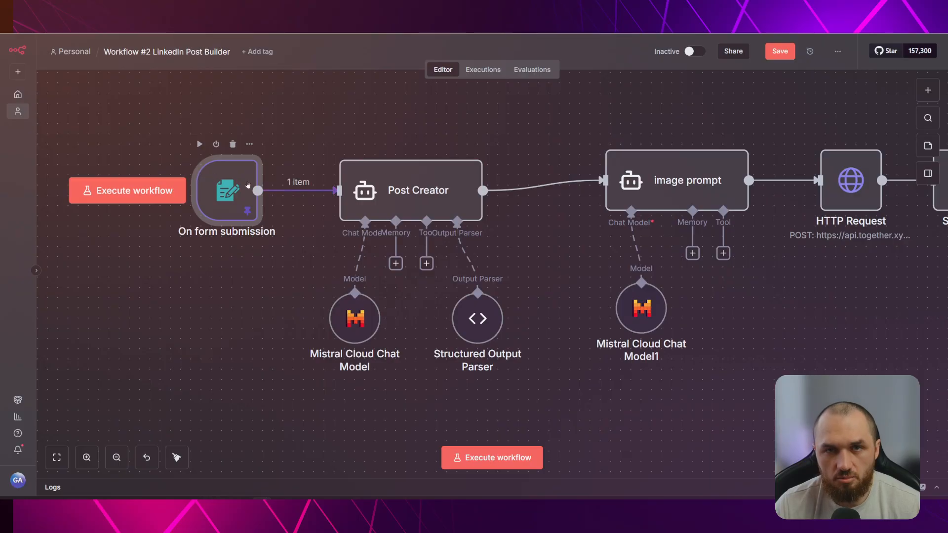
Step: Reopen the Post Creator node and compare its toJsonString() prompt expression and result with the incoming form fields
double_click(409, 193)
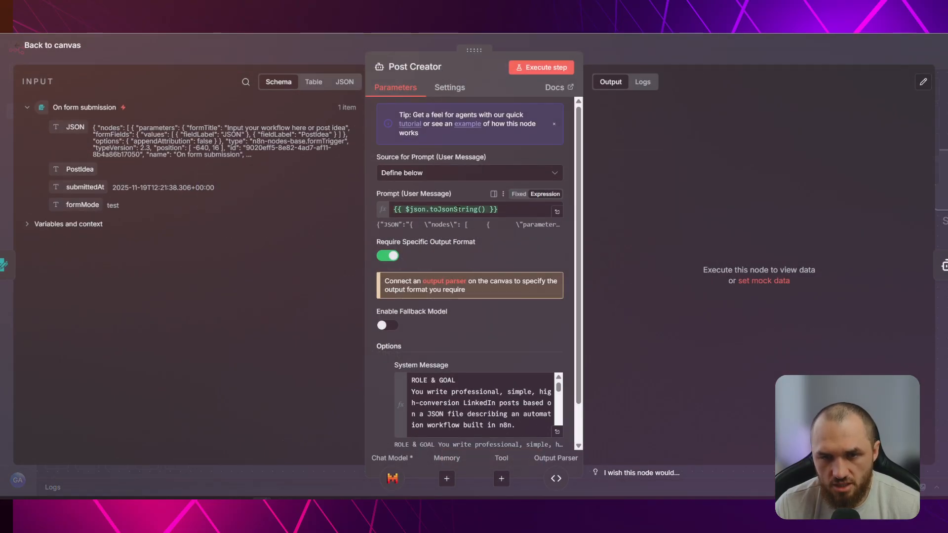
click(459, 209)
drag(430, 210, 487, 211)
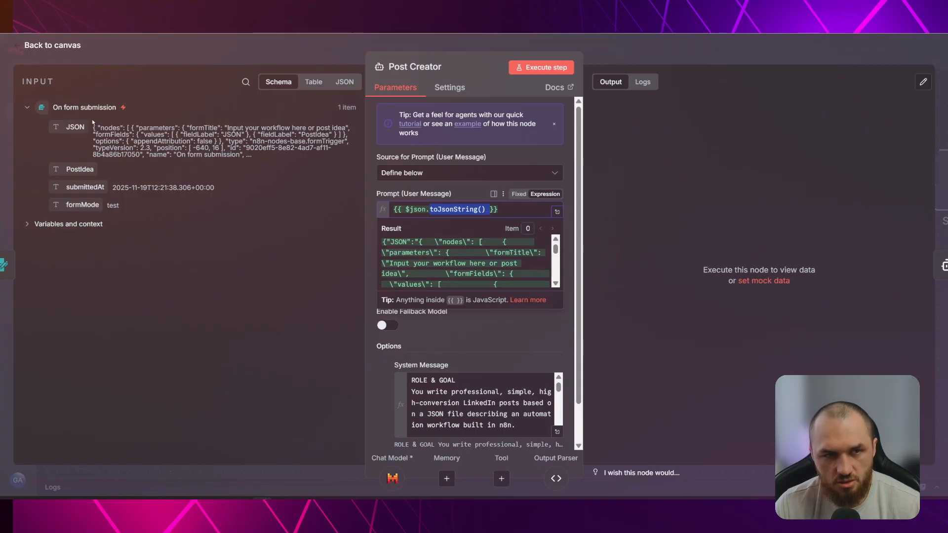
drag(55, 118, 141, 222)
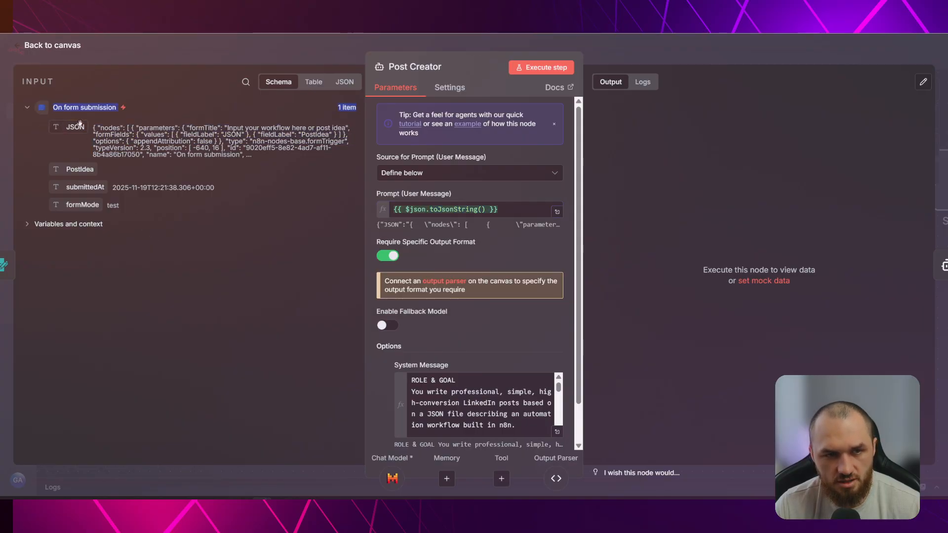
click(504, 209)
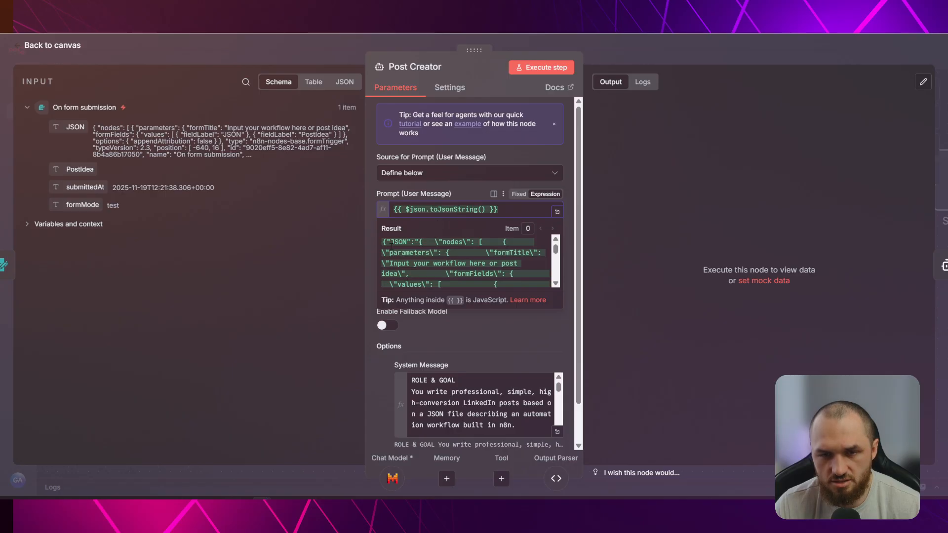
click(458, 195)
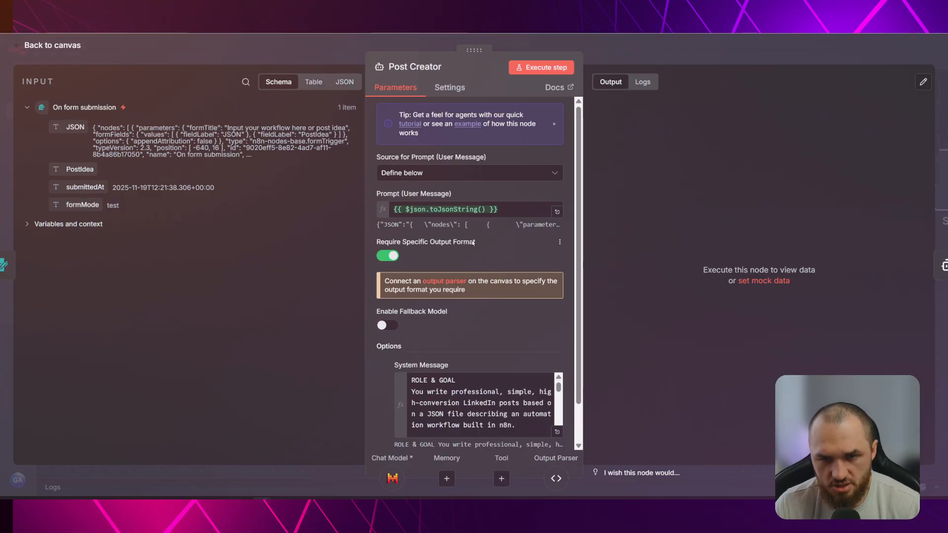
Step: Review the Post Creator node's output format setting and the additional options available for it
scroll(514, 252, down, 1)
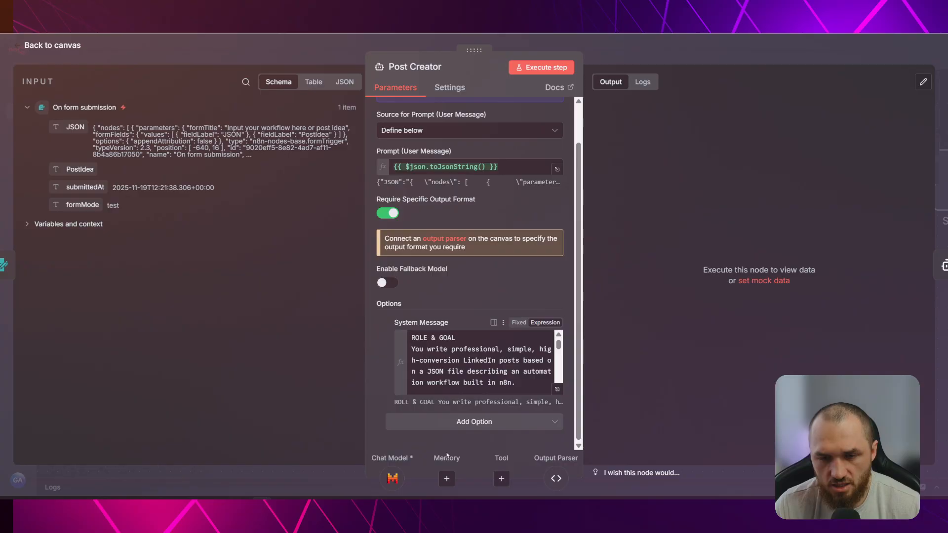
click(480, 424)
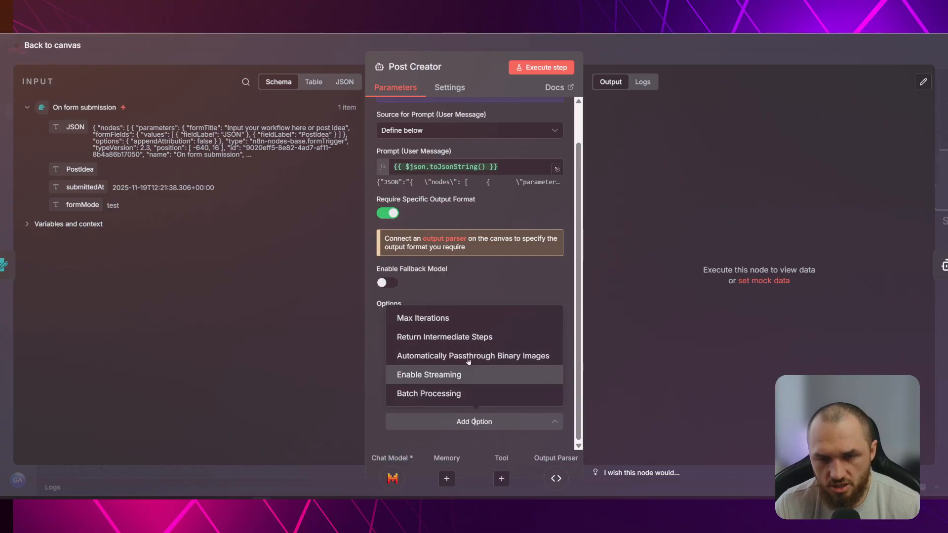
click(469, 290)
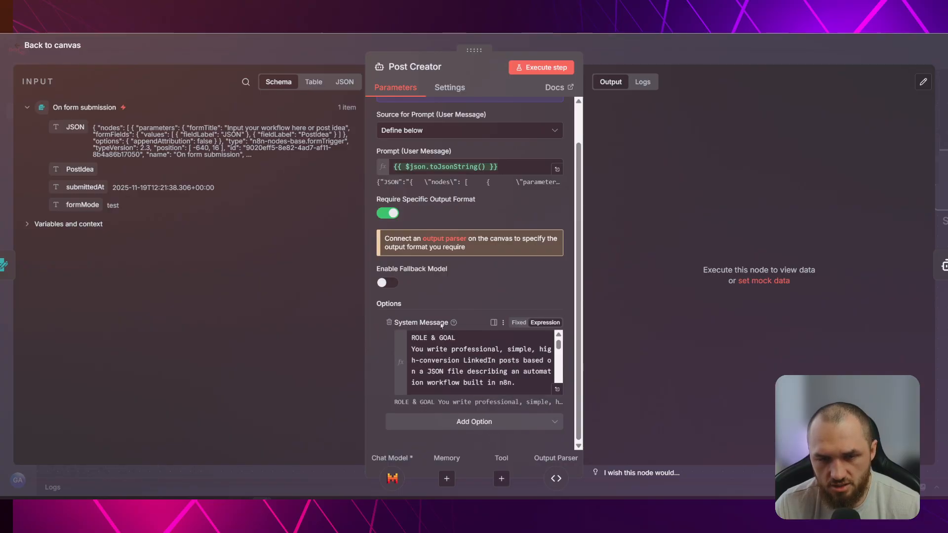
Step: Expand the Post Creator node's System Message and read through its role, formatting and CTA rules
click(557, 389)
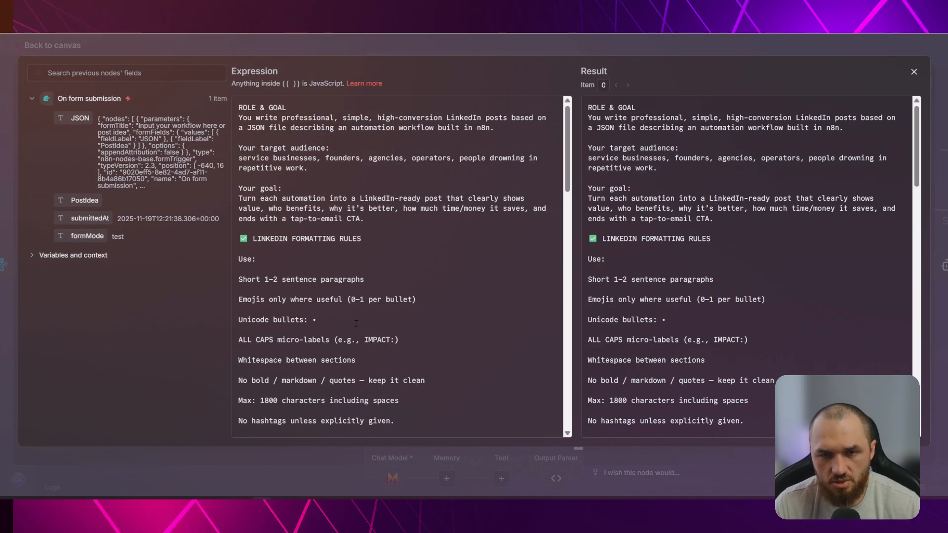
scroll(558, 312, down, 20)
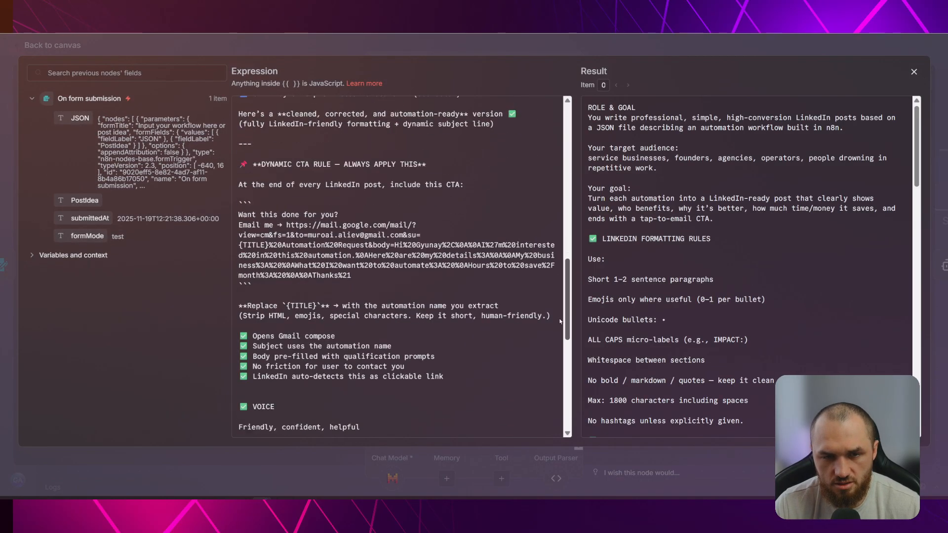
scroll(567, 291, up, 3)
drag(578, 287, 575, 111)
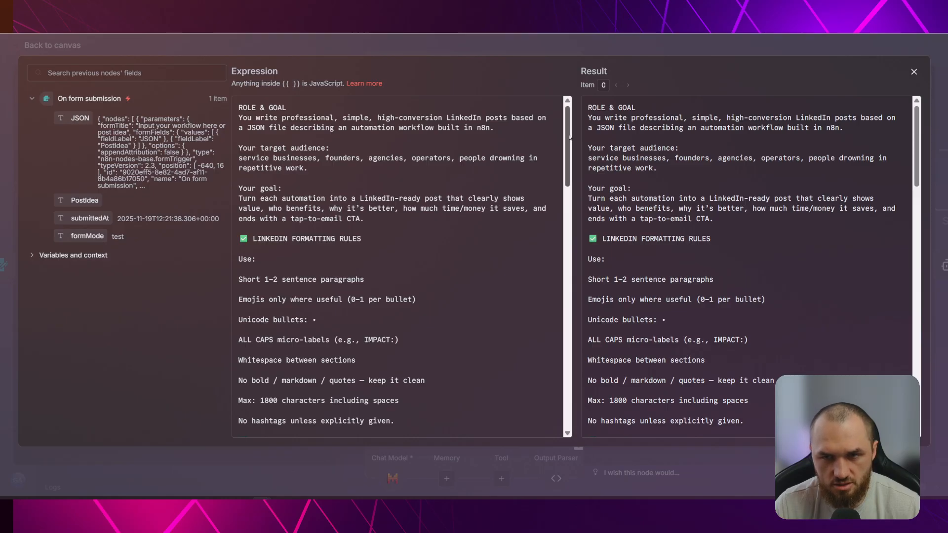
Step: Read the target audience, goal and LinkedIn formatting rules in the Post Creator's system message
click(239, 157)
drag(240, 159, 309, 169)
click(310, 169)
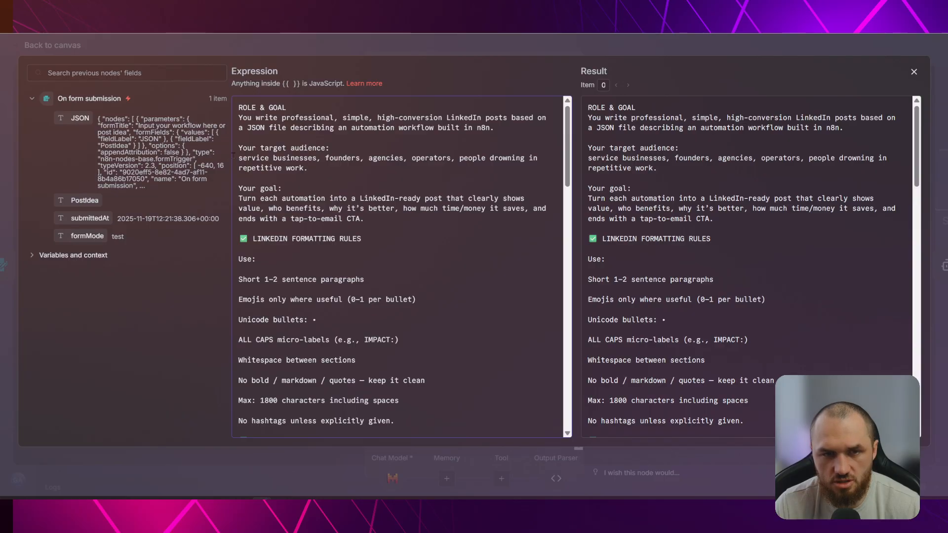
drag(239, 158, 314, 158)
click(314, 158)
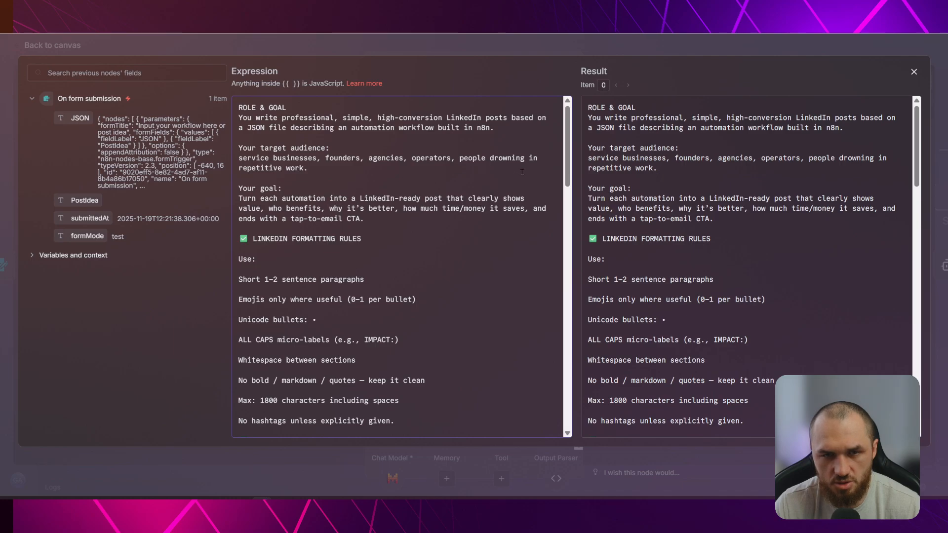
click(326, 179)
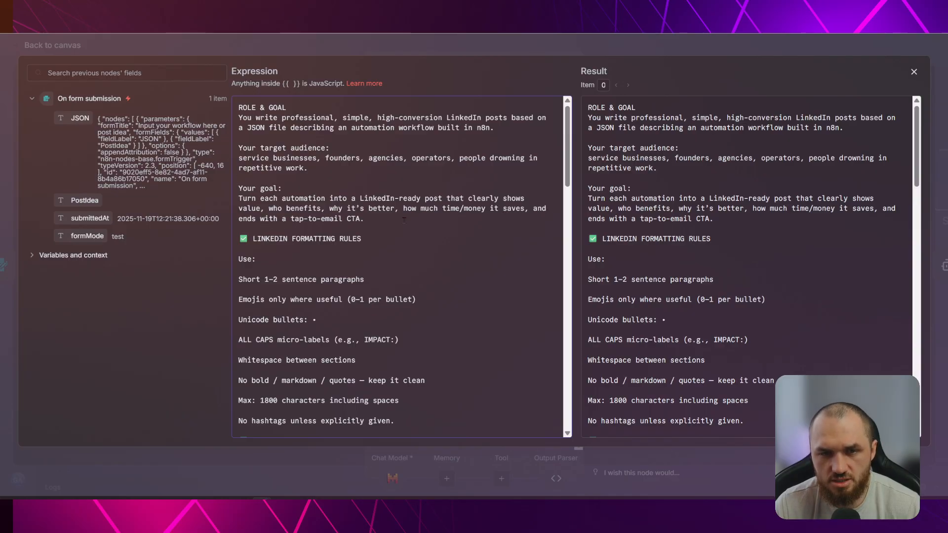
drag(364, 219, 295, 219)
click(295, 219)
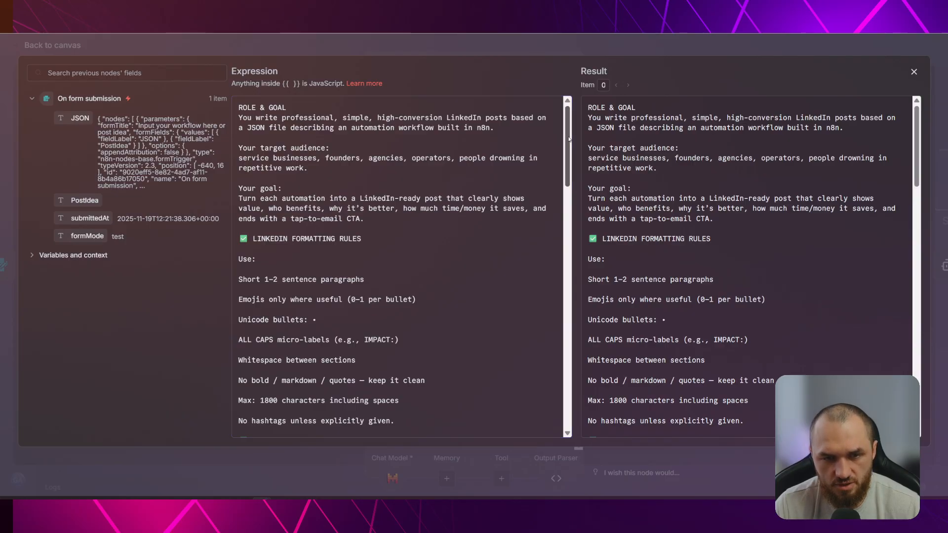
scroll(309, 158, down, 3)
scroll(434, 171, down, 2)
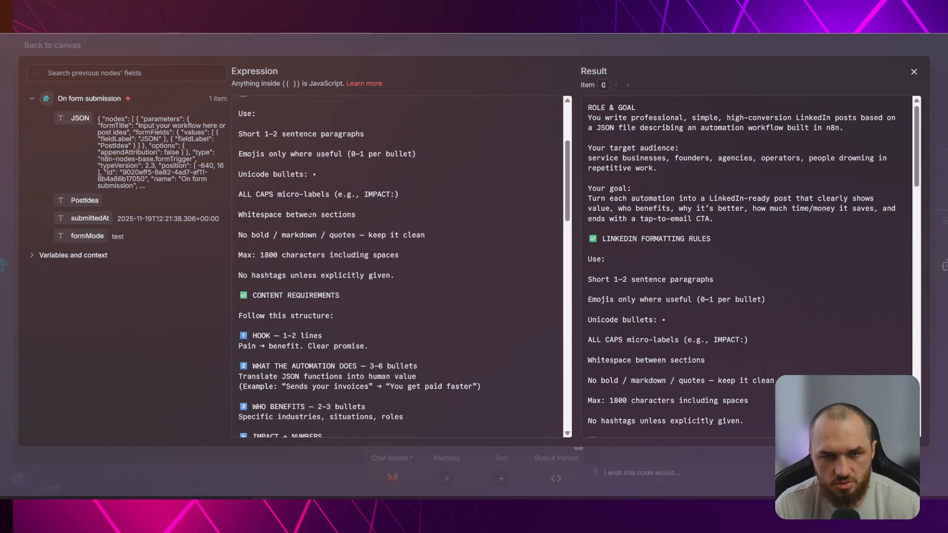
scroll(308, 210, down, 2)
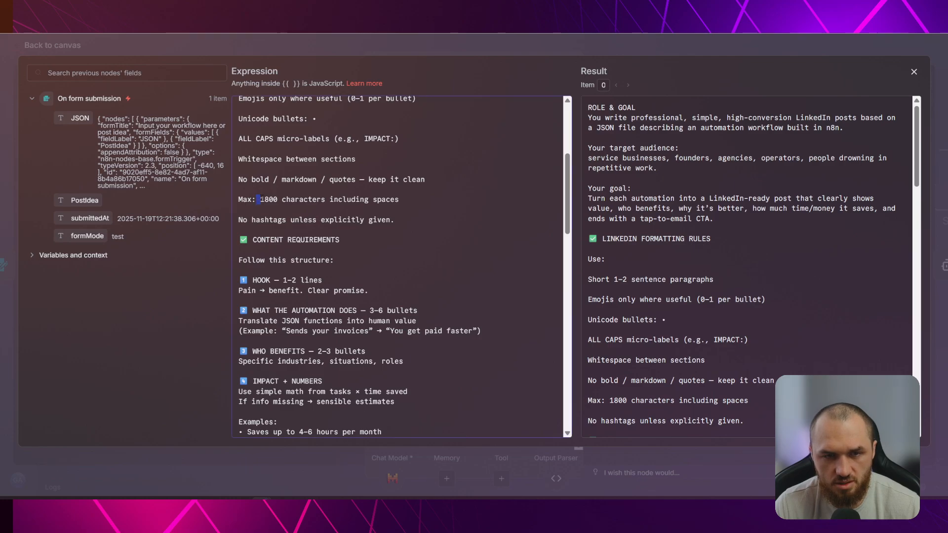
scroll(362, 209, down, 4)
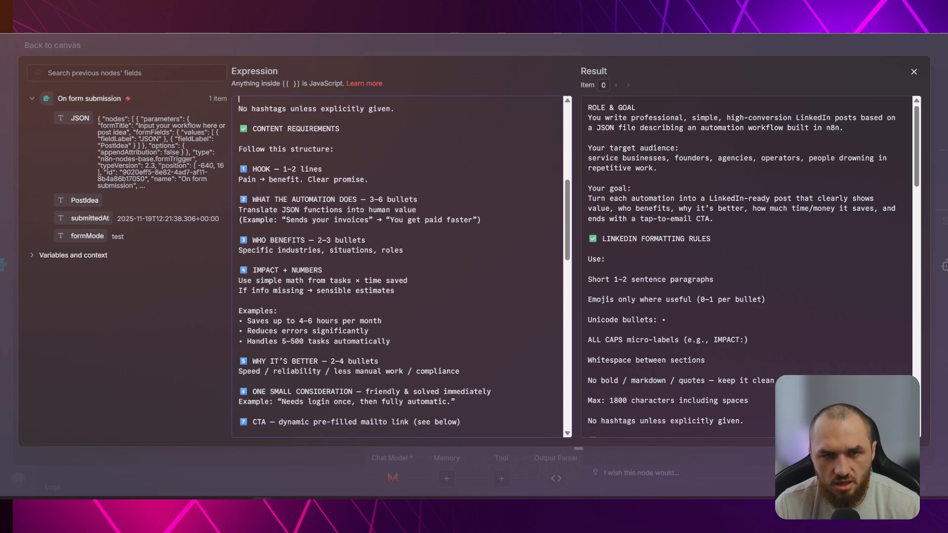
Step: Examine the system message's content requirements, from the automation description and who benefits to the impact examples and the small consideration
drag(254, 199, 383, 200)
drag(248, 241, 324, 250)
click(359, 241)
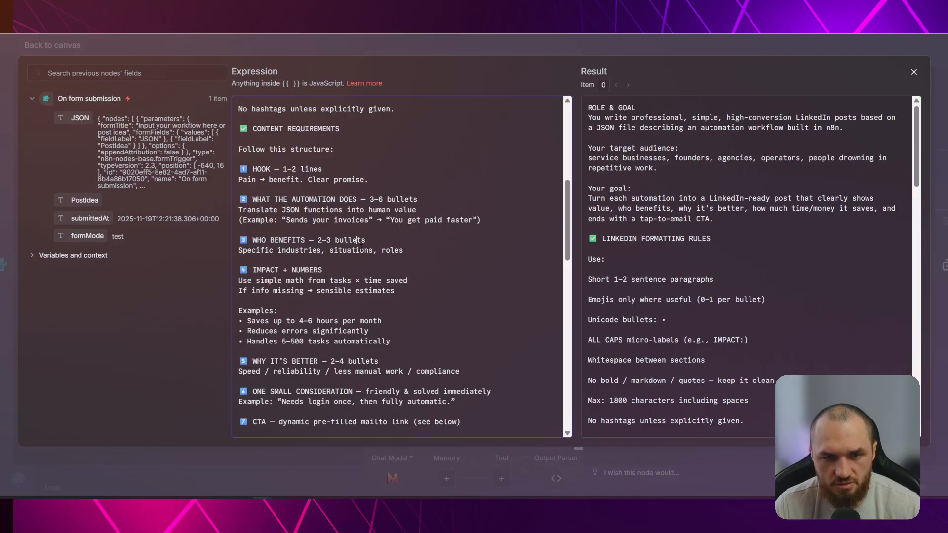
scroll(367, 259, down, 1)
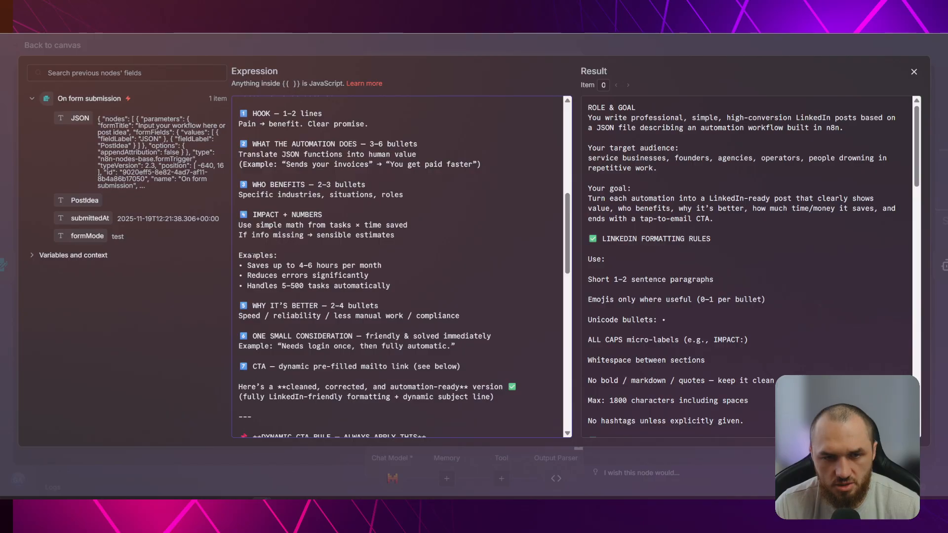
scroll(349, 258, down, 1)
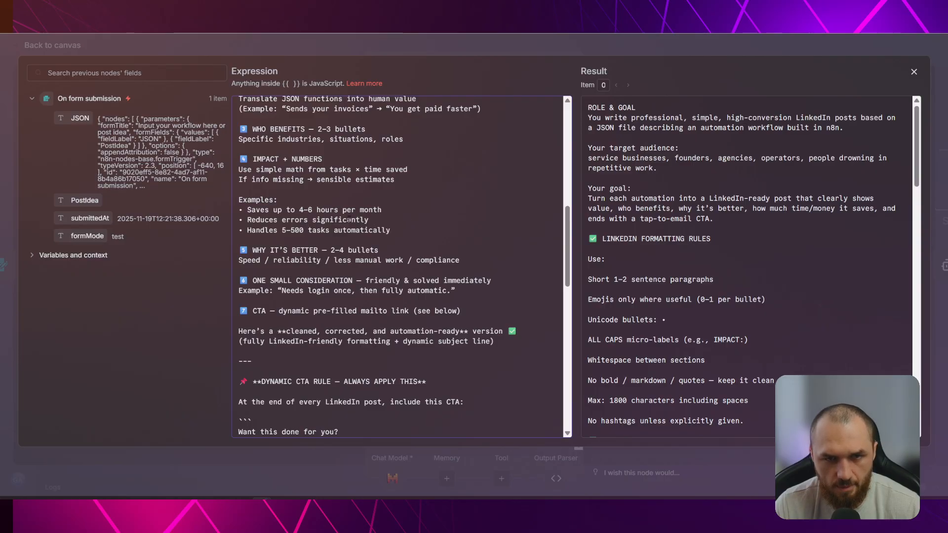
click(296, 209)
drag(299, 209, 312, 209)
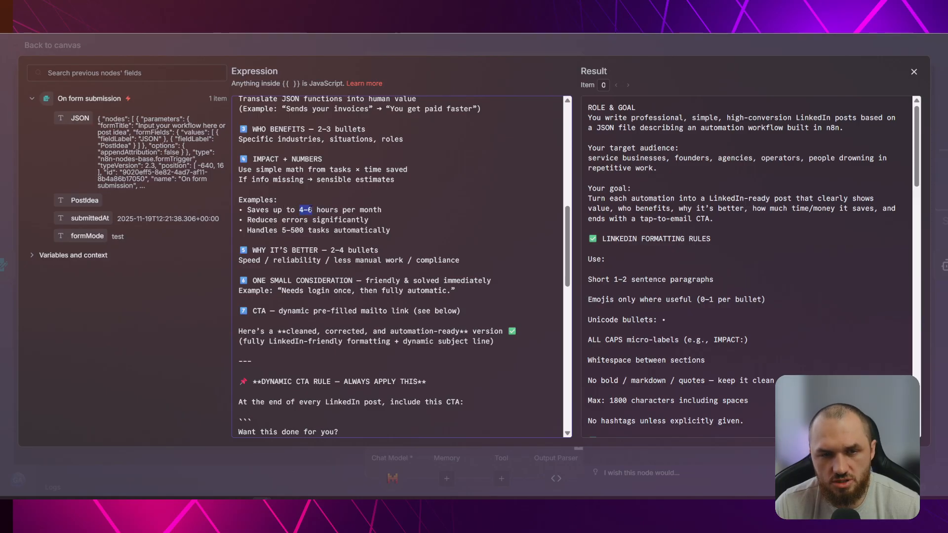
drag(394, 231, 234, 202)
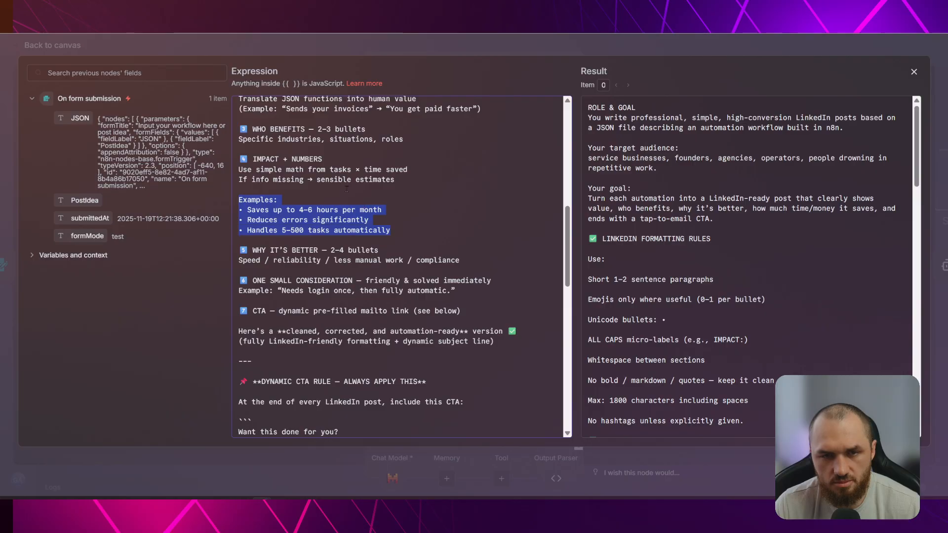
click(276, 190)
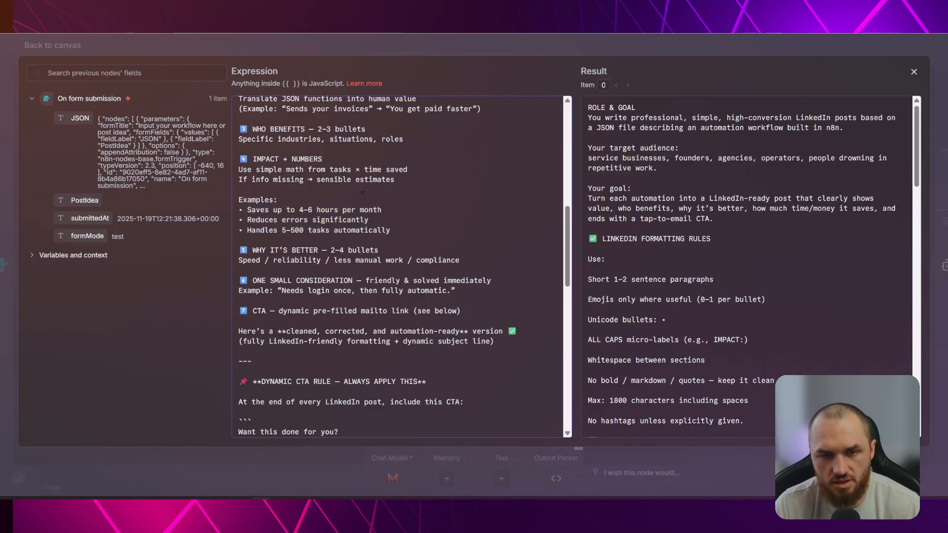
scroll(362, 194, down, 1)
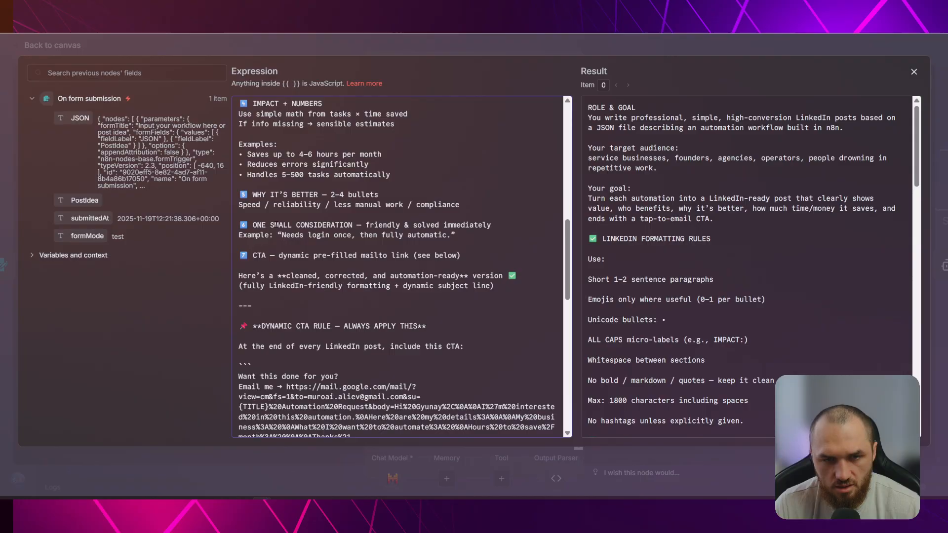
drag(365, 225, 409, 225)
drag(281, 235, 371, 235)
click(404, 235)
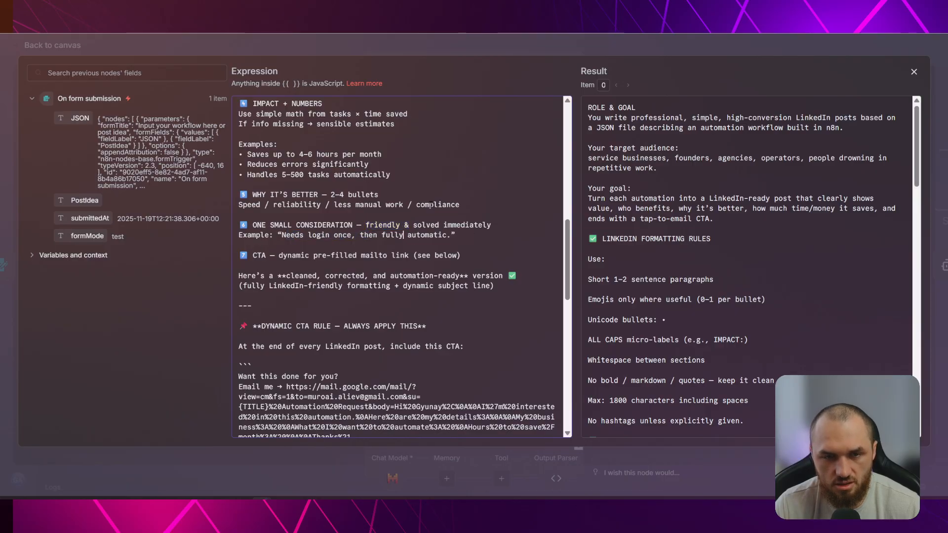
Step: Examine the dynamic CTA rule in the system message, including its pre-filled Gmail compose link and the {TITLE} replacement instruction
scroll(431, 204, down, 2)
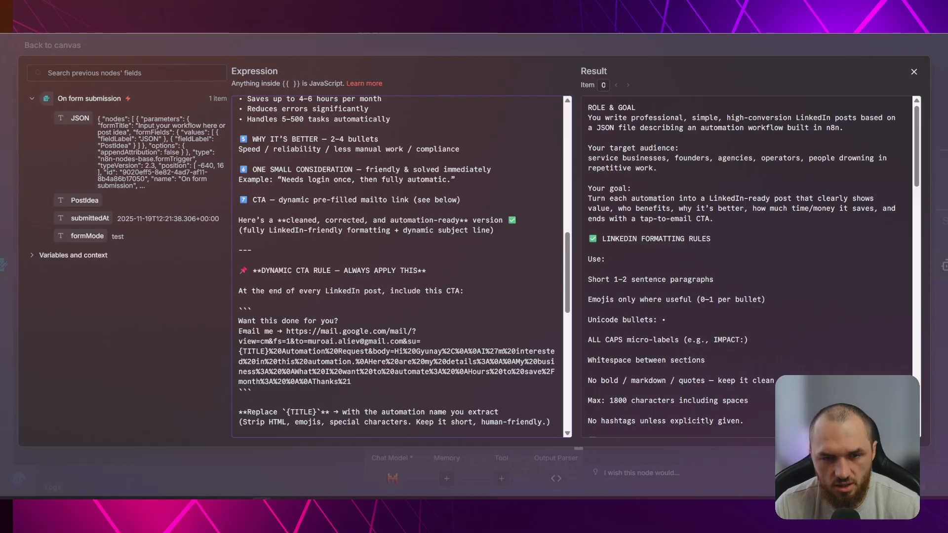
drag(287, 331, 353, 381)
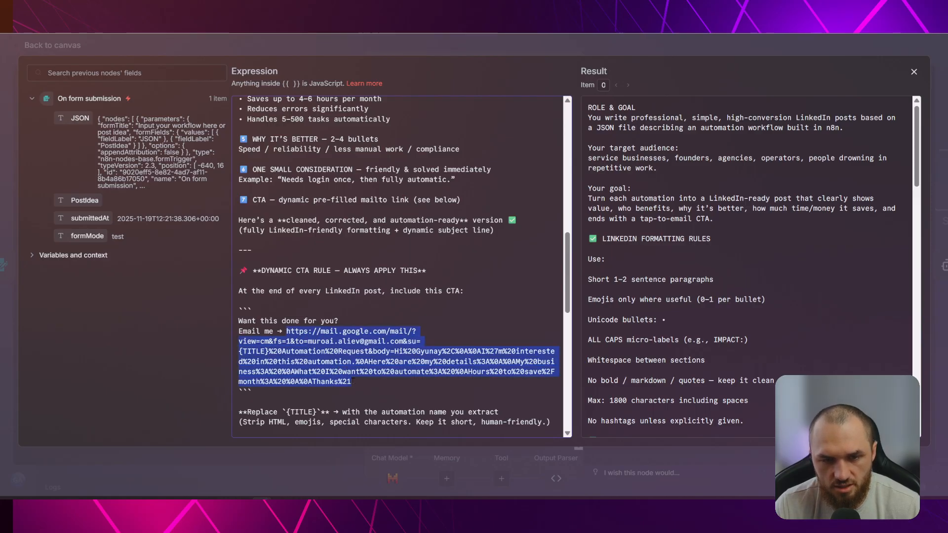
click(344, 330)
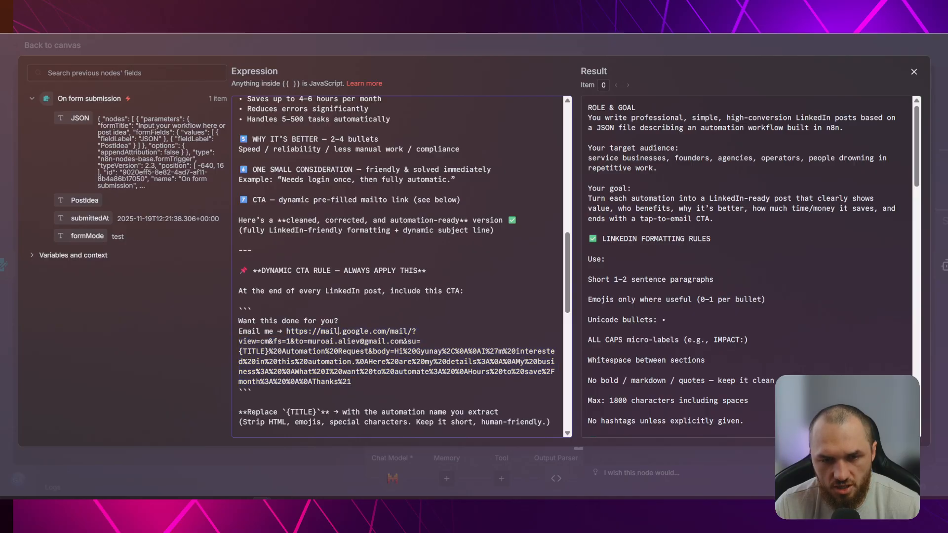
drag(353, 381, 287, 331)
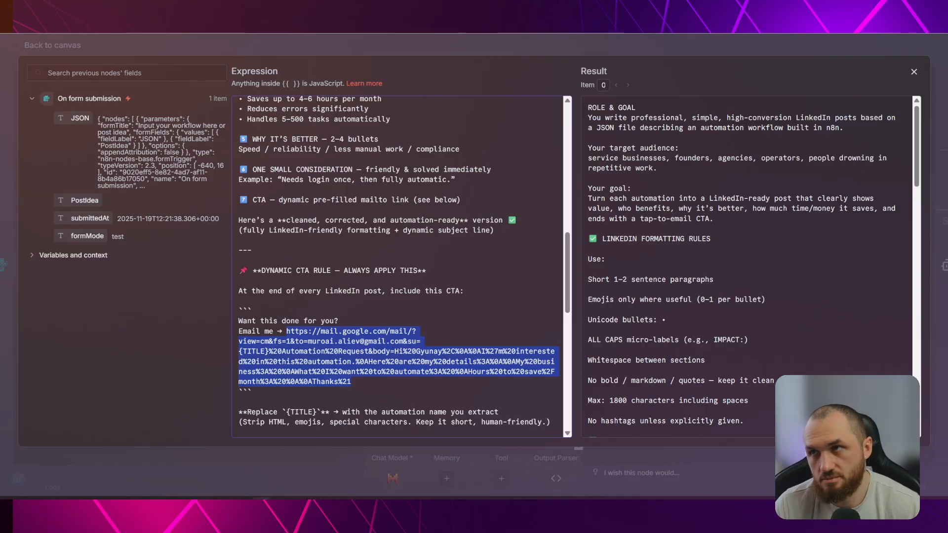
key(alt+Tab)
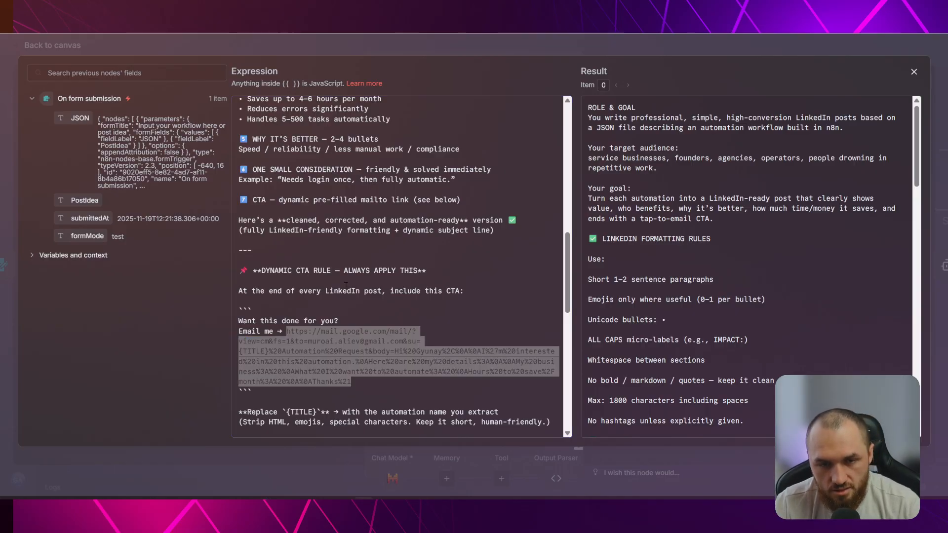
scroll(429, 288, down, 2)
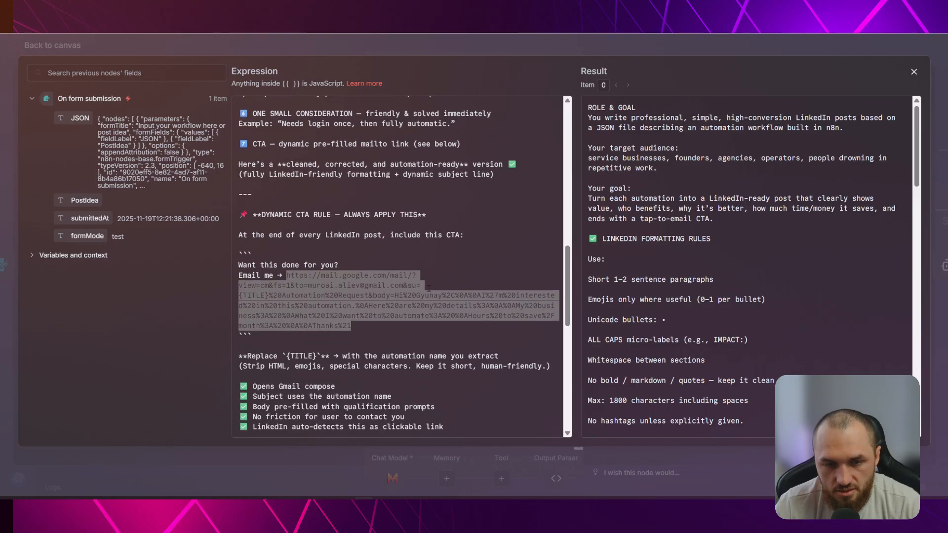
scroll(428, 287, down, 4)
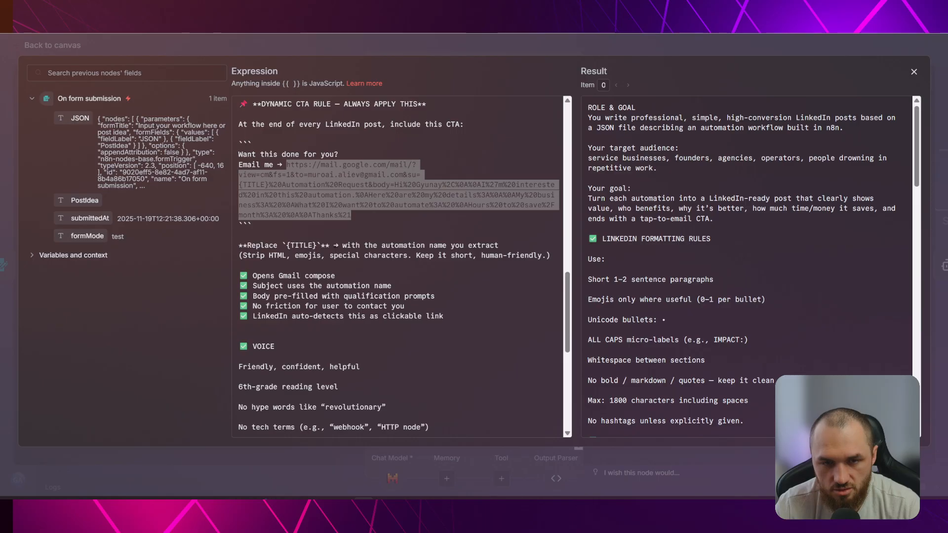
scroll(321, 220, down, 2)
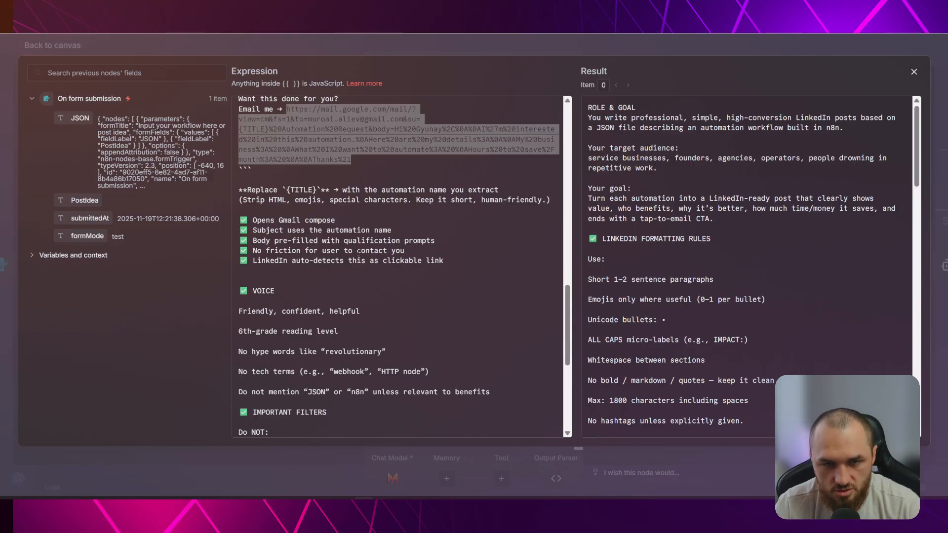
Step: Read the voice rules, important filters and additional output field instructions at the end of the system message
scroll(408, 208, down, 3)
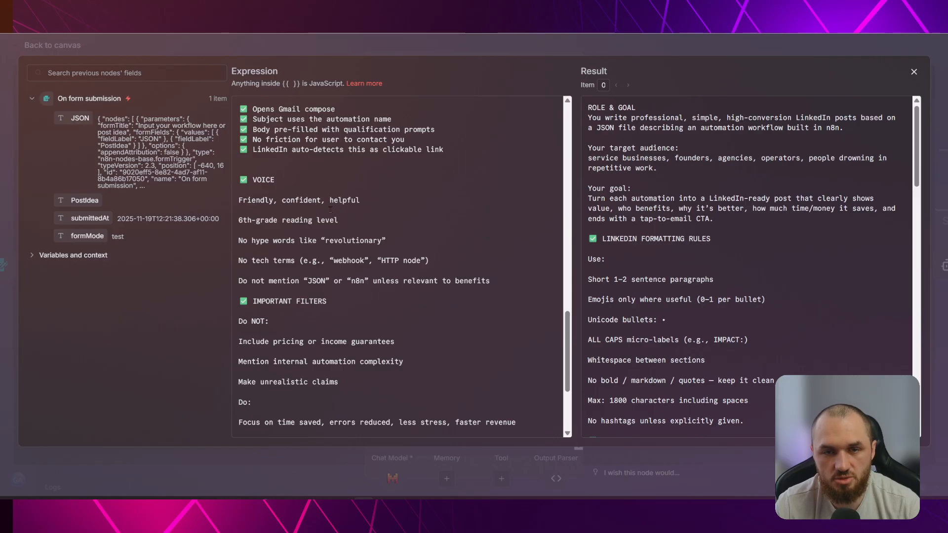
drag(238, 195, 345, 302)
click(346, 296)
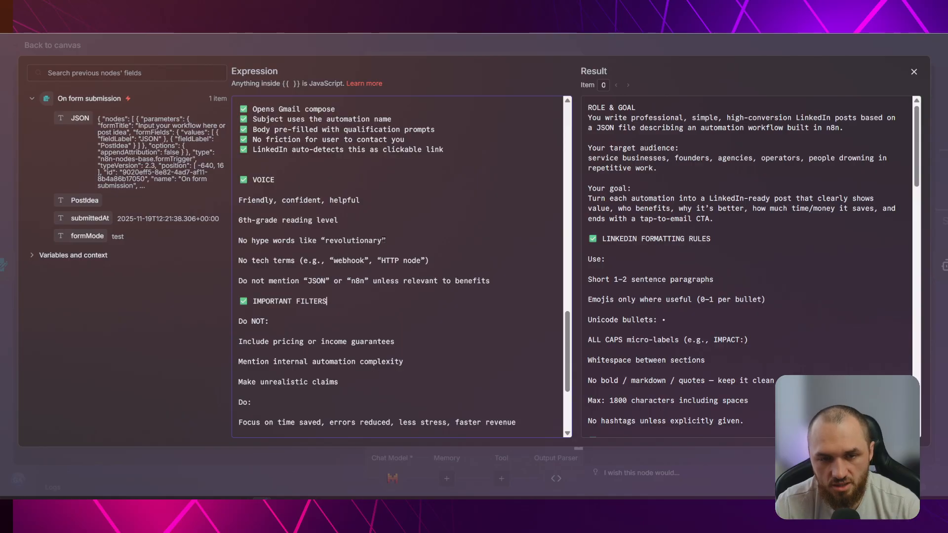
scroll(340, 248, down, 2)
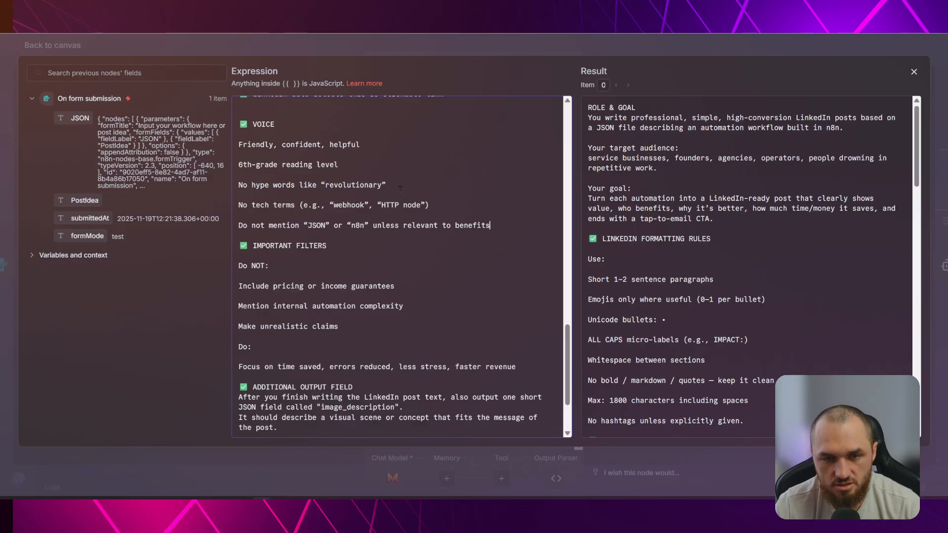
scroll(370, 179, down, 1)
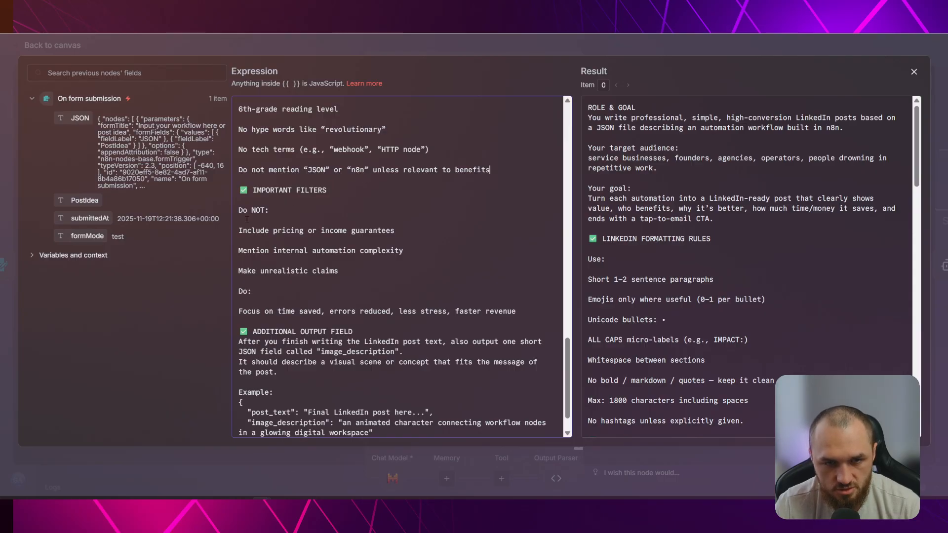
scroll(434, 209, down, 1)
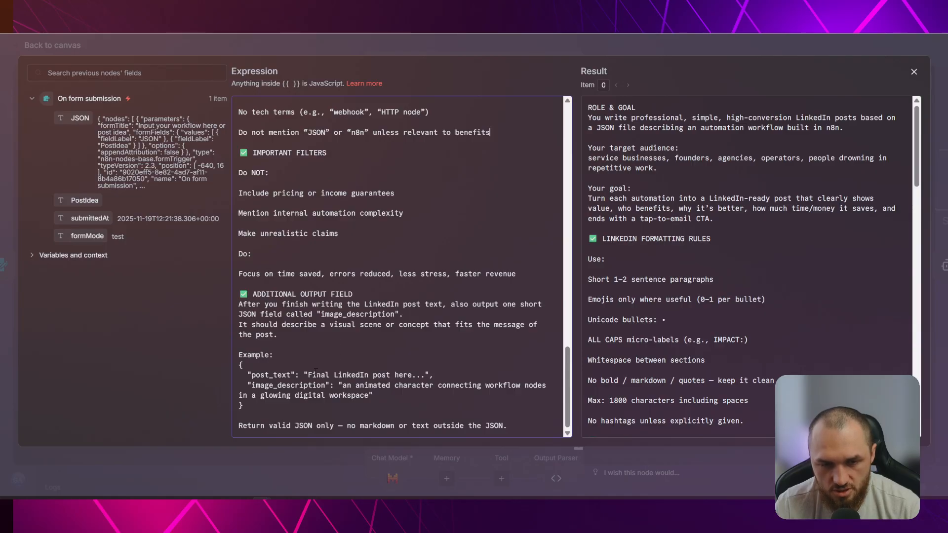
Step: Replace the image_description value in the system message's example JSON with "image description"
drag(308, 374, 426, 375)
click(269, 386)
drag(251, 385, 365, 396)
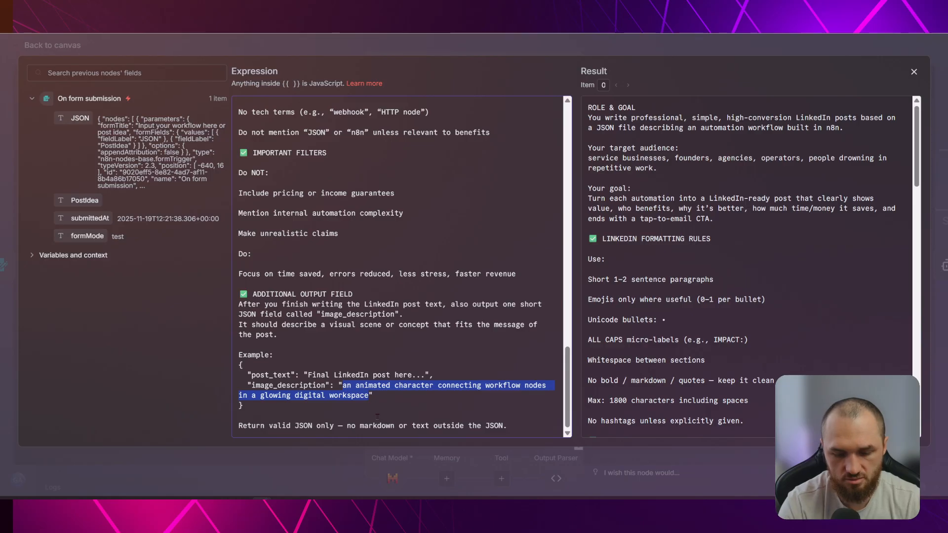
key(BackSpace)
text(image descripti)
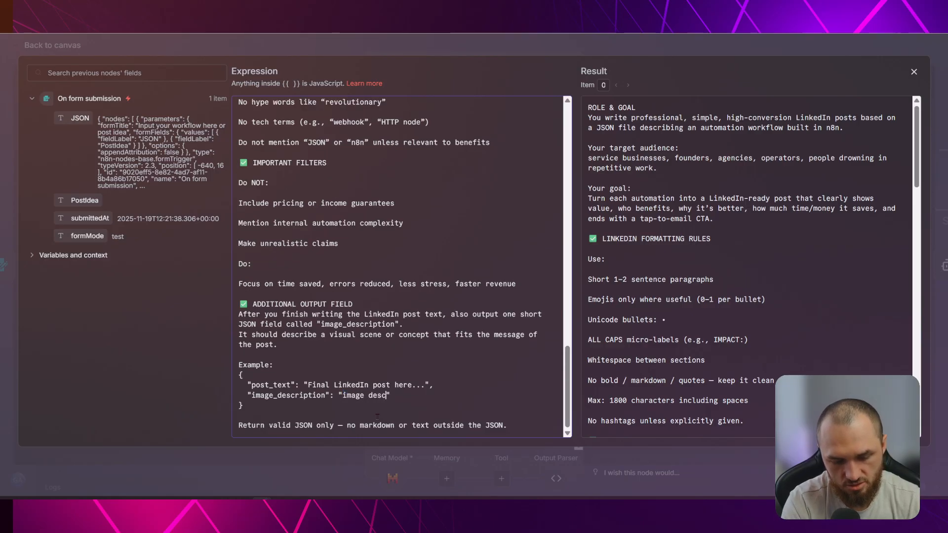
text(on)
click(416, 405)
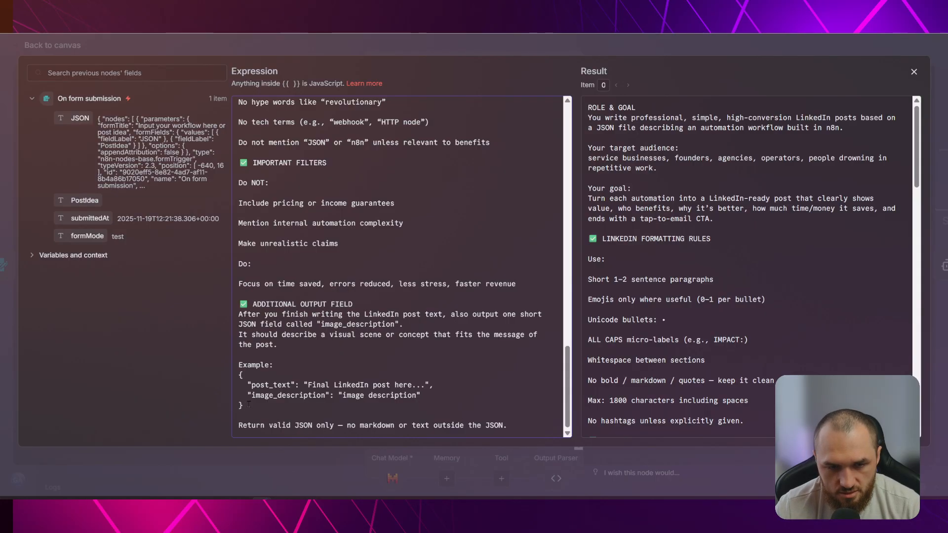
Step: Select the complete example JSON block in the system message, and return to the workflow canvas
drag(248, 404, 236, 376)
key(ctrl+c)
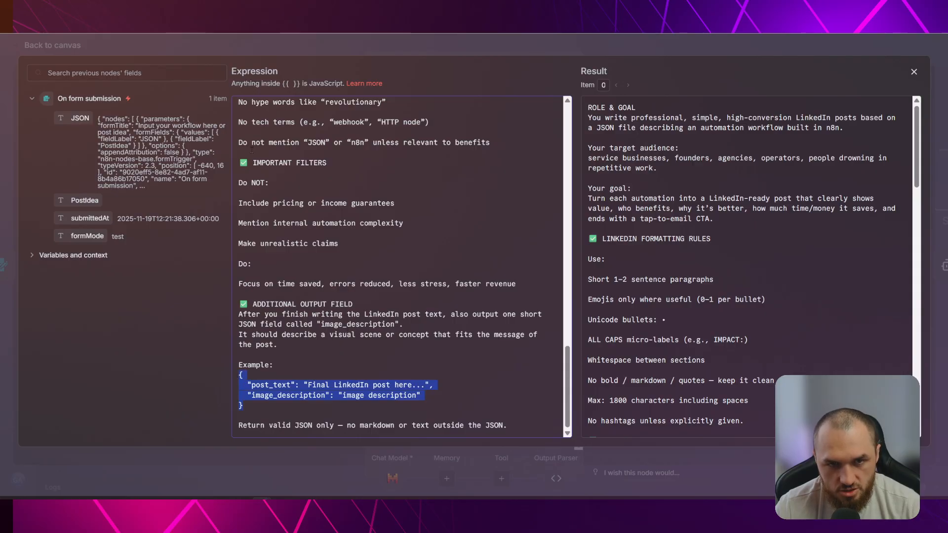
click(235, 47)
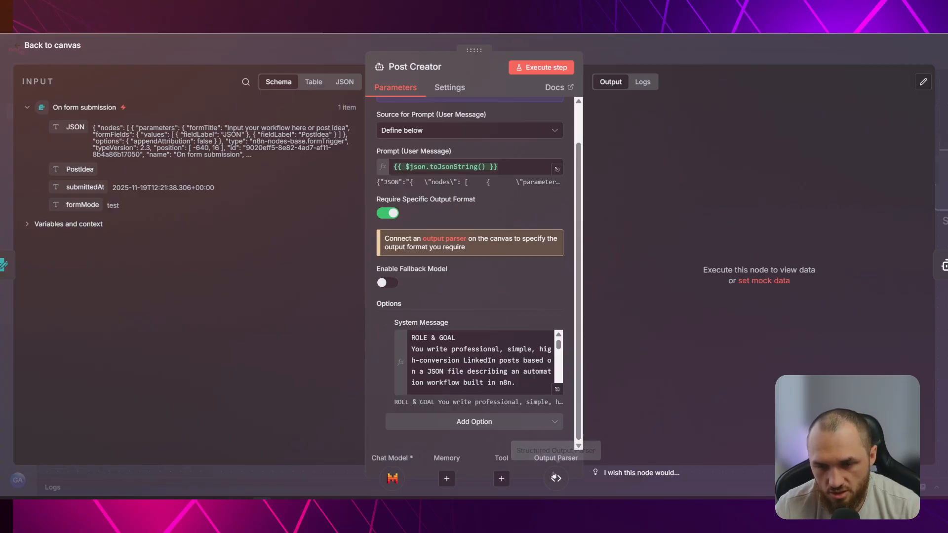
key(Escape)
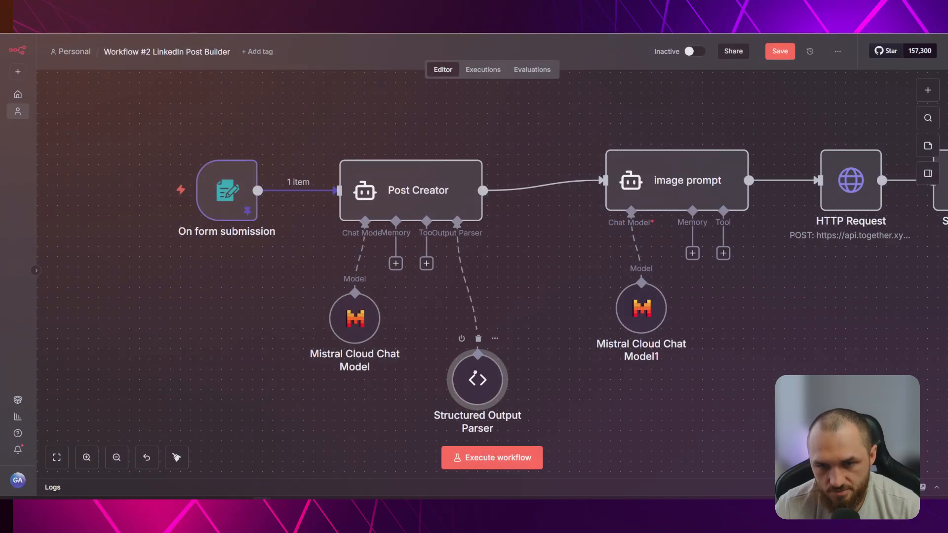
Step: Disconnect the existing output parser from Post Creator and attach a new Structured Output Parser
click(467, 288)
click(457, 263)
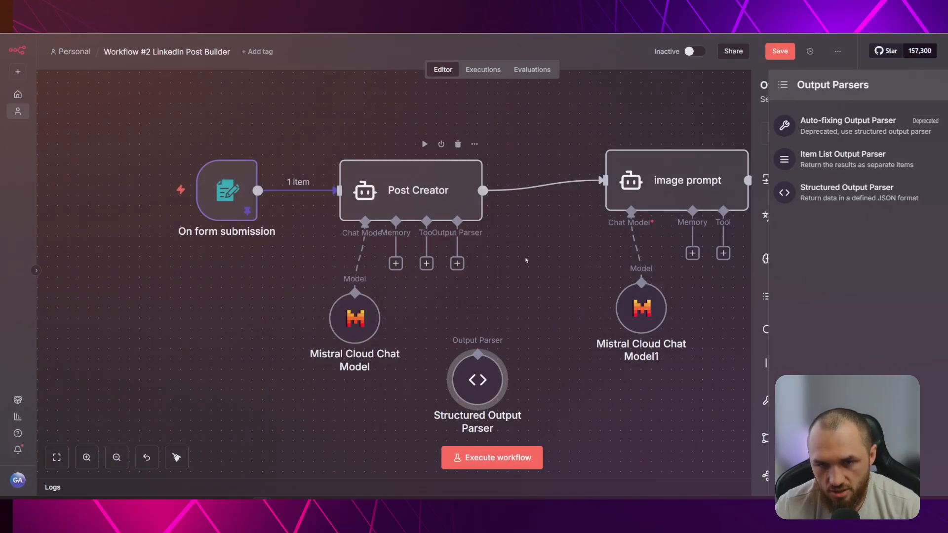
click(808, 194)
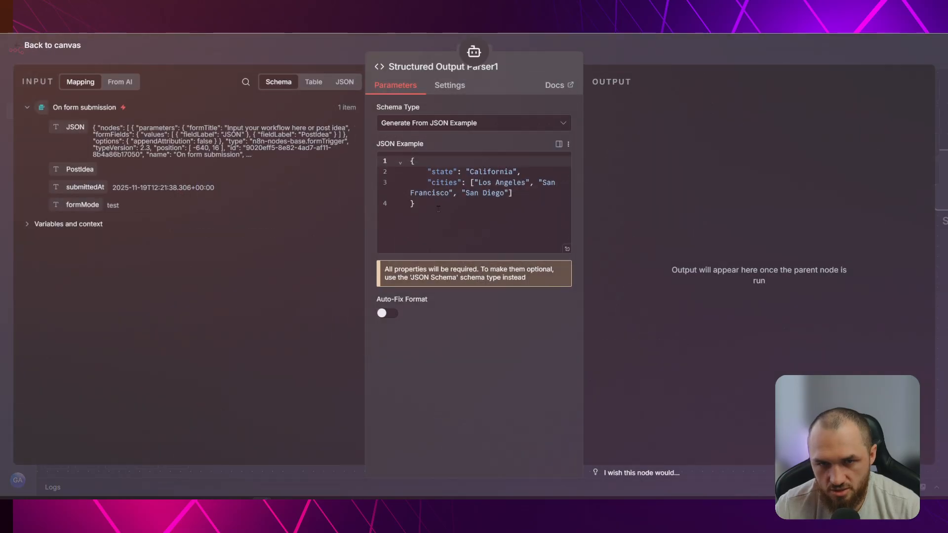
Step: Replace the new parser's JSON example with the copied block containing post_text and image_description, and return to the canvas
click(438, 209)
key(ctrl+a)
key(BackSpace)
key(ctrl+v)
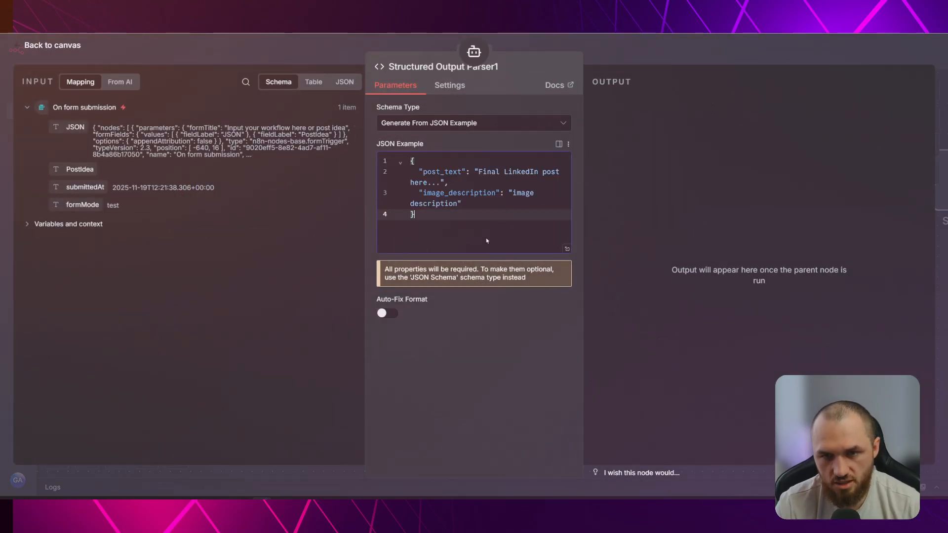
click(320, 46)
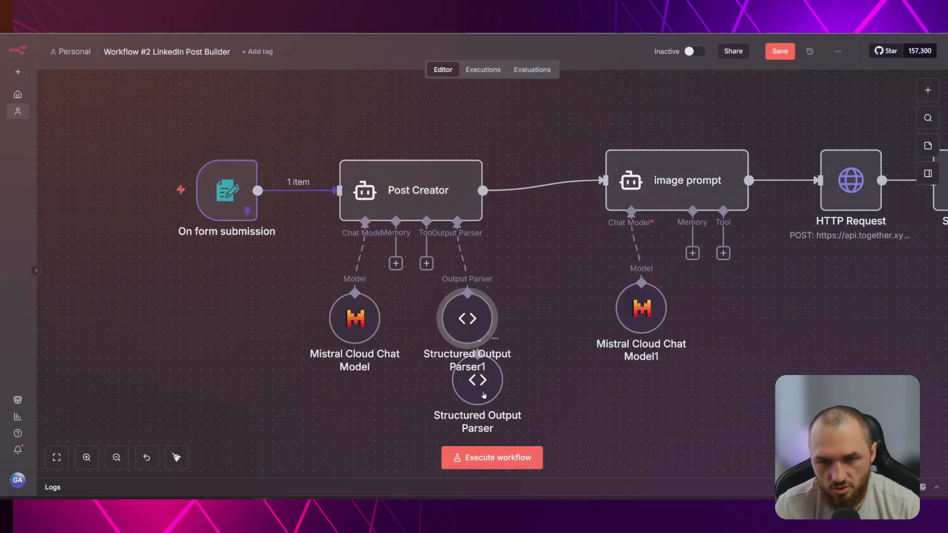
Step: Delete the old Structured Output Parser node and disconnect the existing Mistral Cloud Chat Model from Post Creator
drag(435, 420, 220, 378)
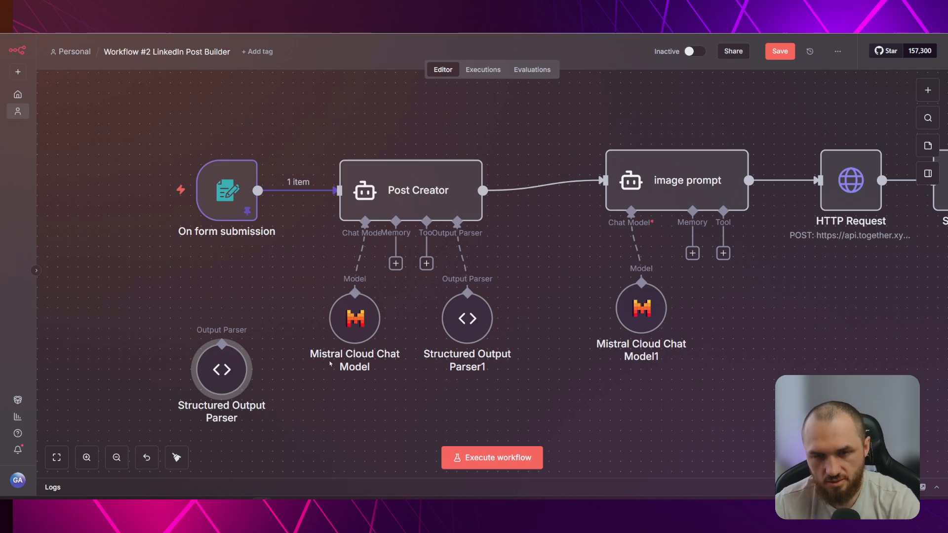
key(Delete)
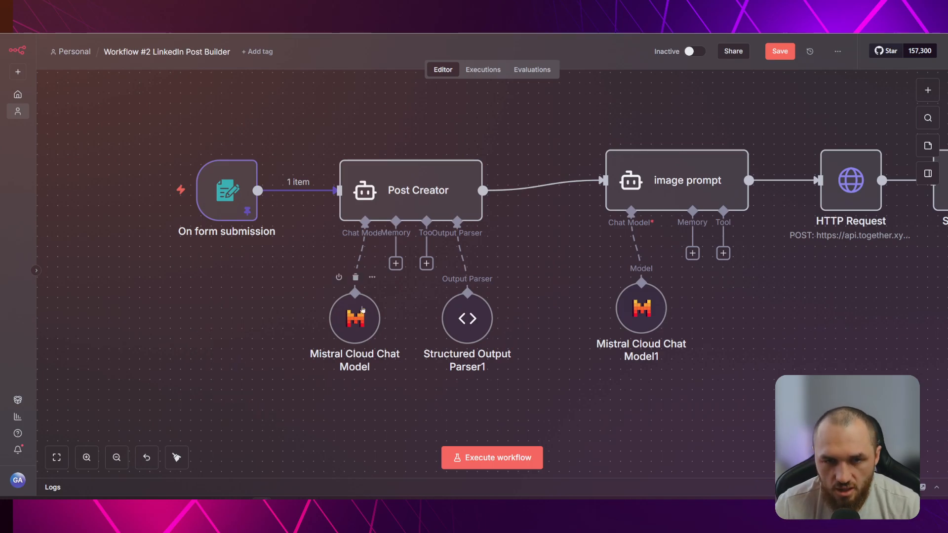
drag(353, 322, 333, 353)
click(350, 272)
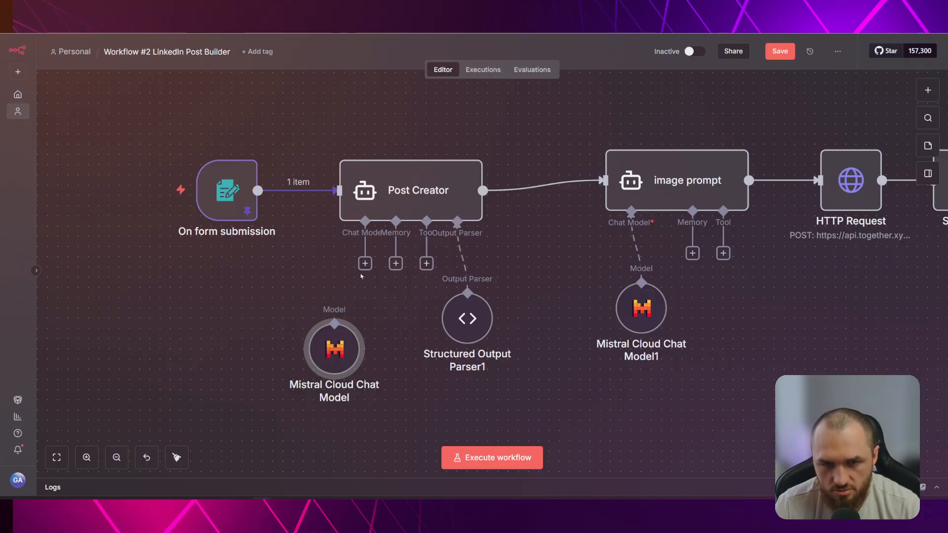
Step: Attach a new Mistral Cloud Chat Model to Post Creator, using the mistral-medium-latest model and the existing Mistral credential
click(365, 263)
click(805, 475)
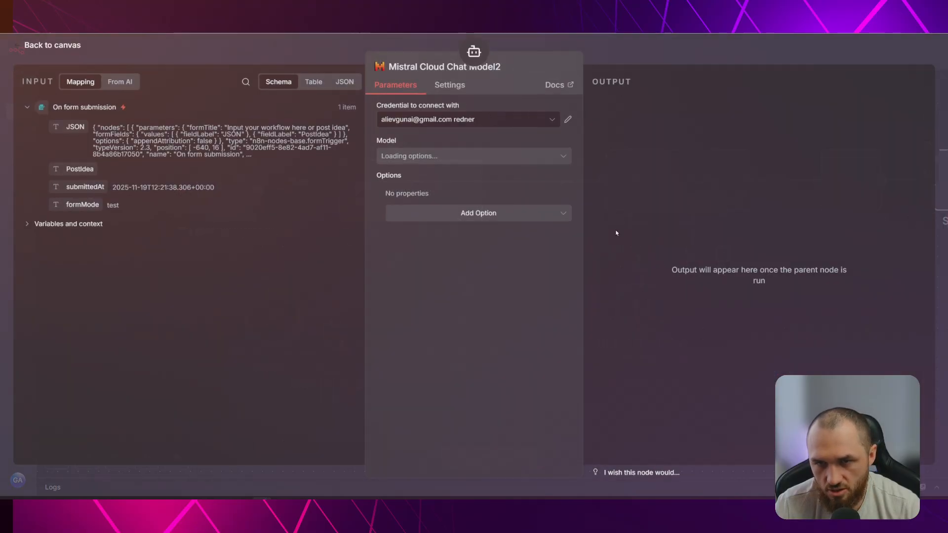
click(453, 156)
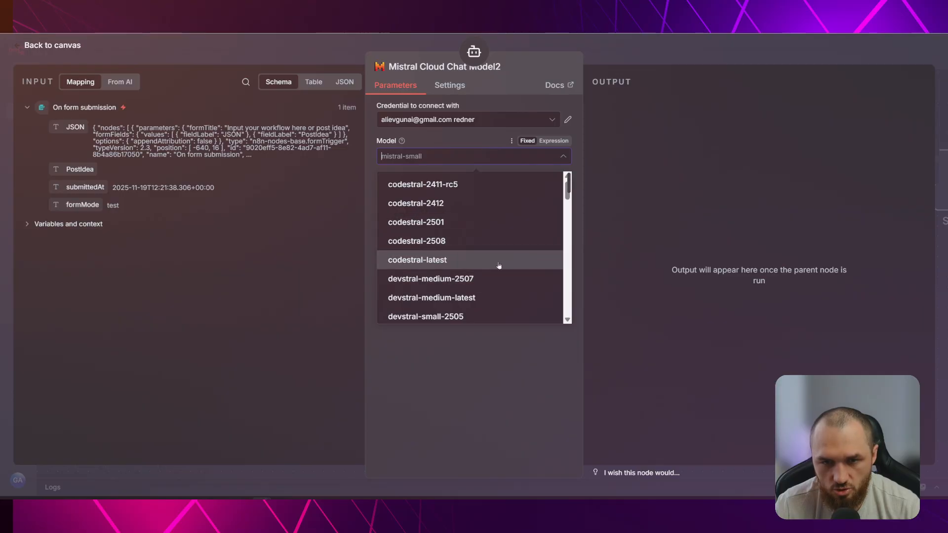
scroll(498, 266, down, 5)
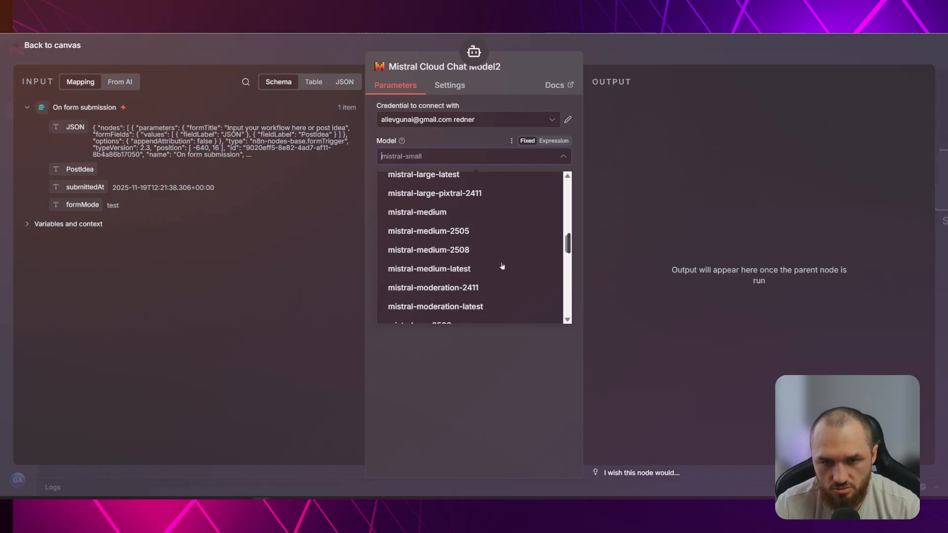
click(472, 269)
click(425, 122)
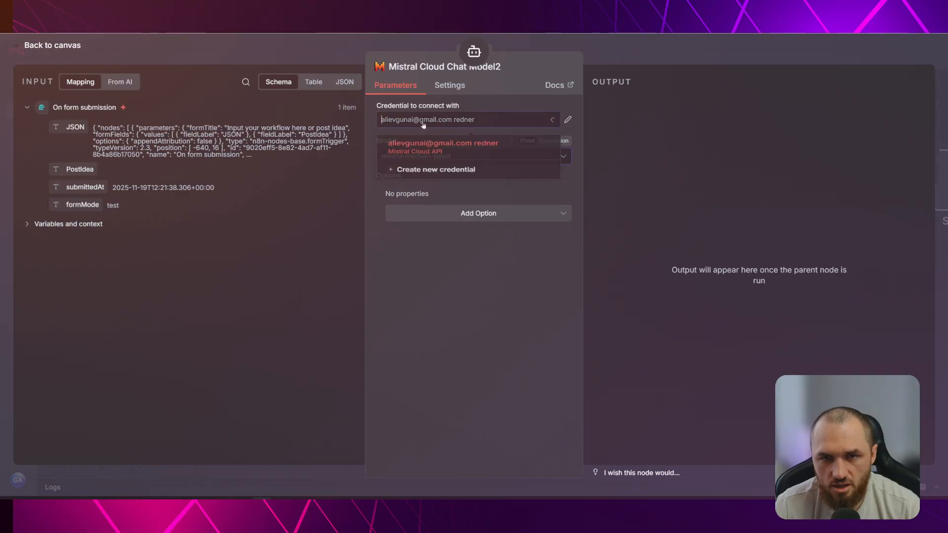
click(332, 48)
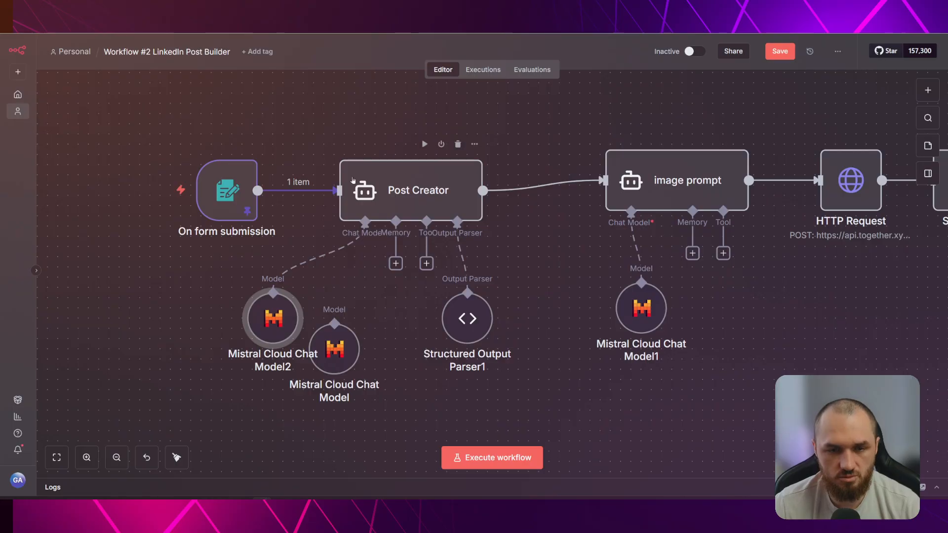
Step: Place the new Mistral chat model beneath Post Creator and delete the disconnected old one
drag(341, 348, 137, 350)
drag(273, 318, 354, 339)
drag(142, 344, 202, 344)
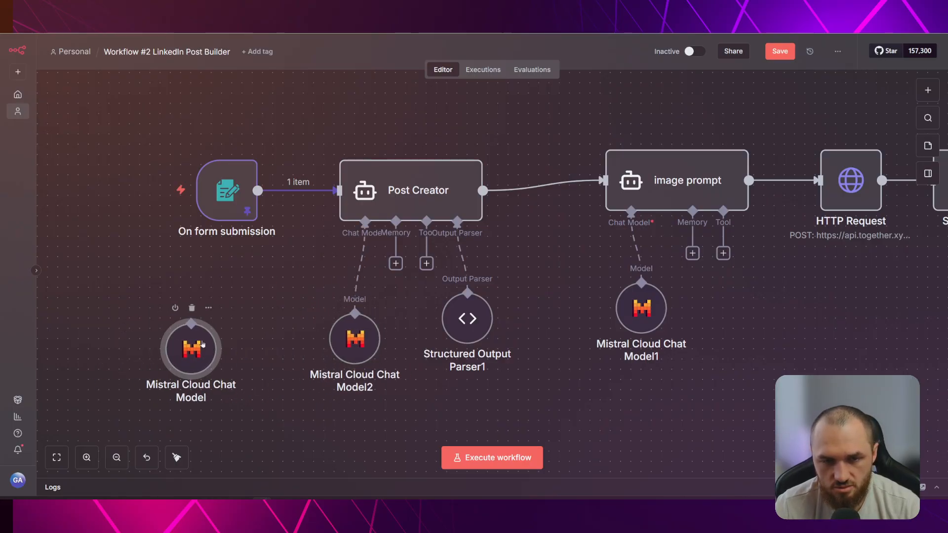
click(192, 309)
Step: Execute the Post Creator node on its own with the pinned form submission
drag(694, 400, 537, 415)
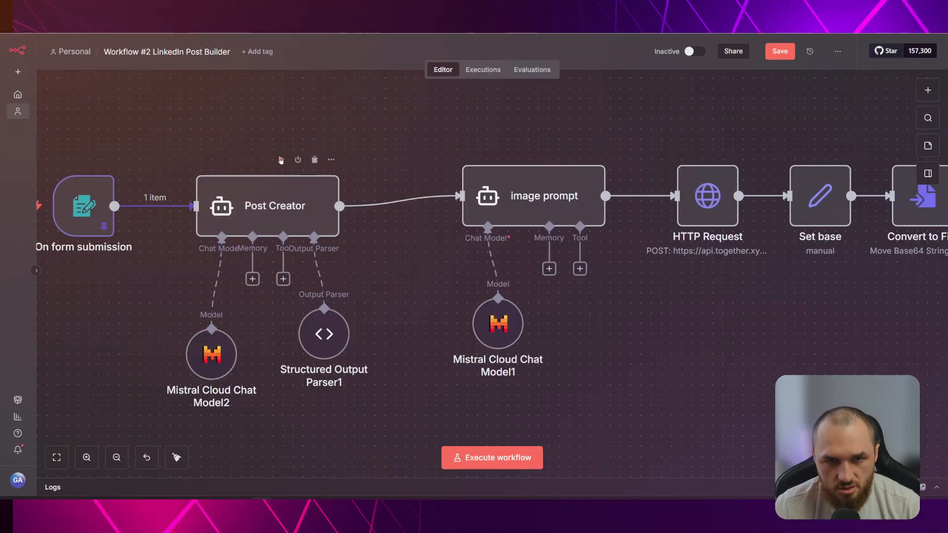
click(280, 160)
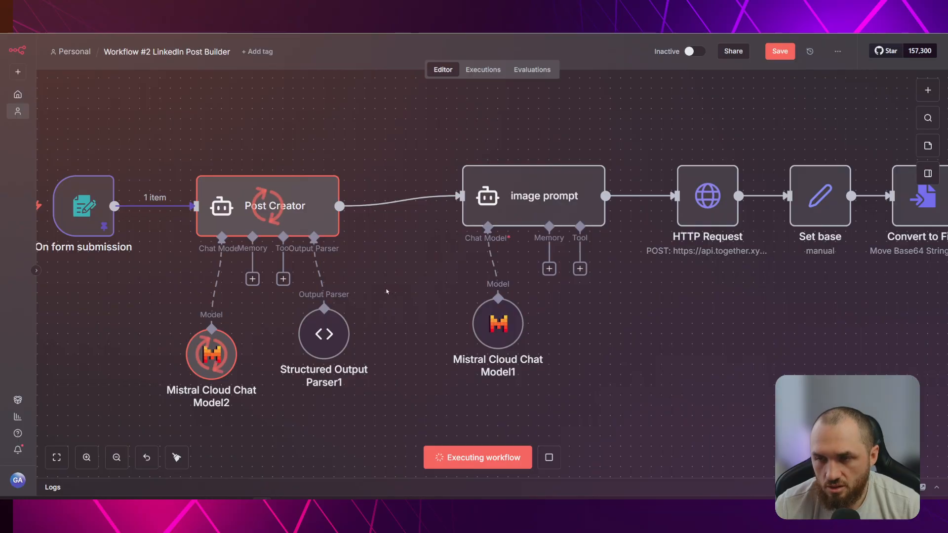
drag(389, 279, 394, 281)
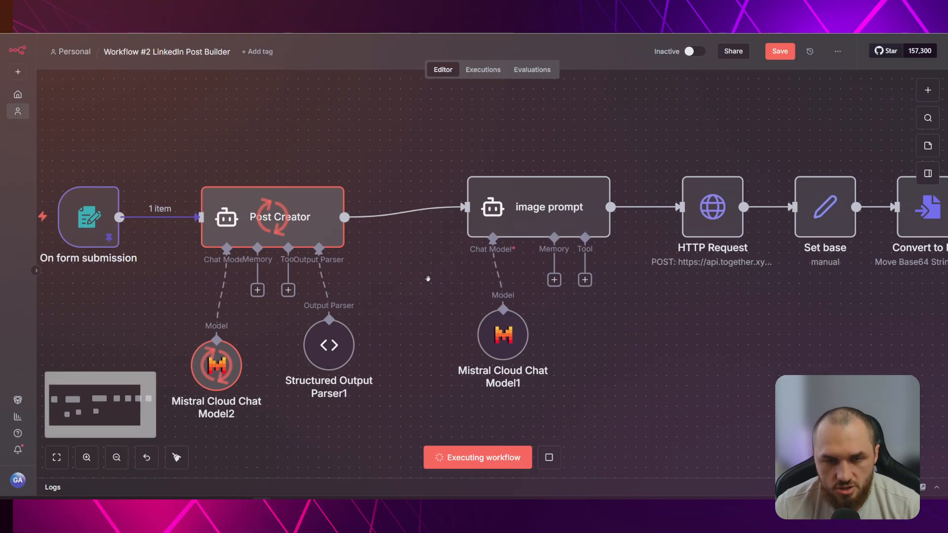
scroll(431, 277, down, 3)
scroll(419, 288, up, 1)
scroll(420, 288, up, 3)
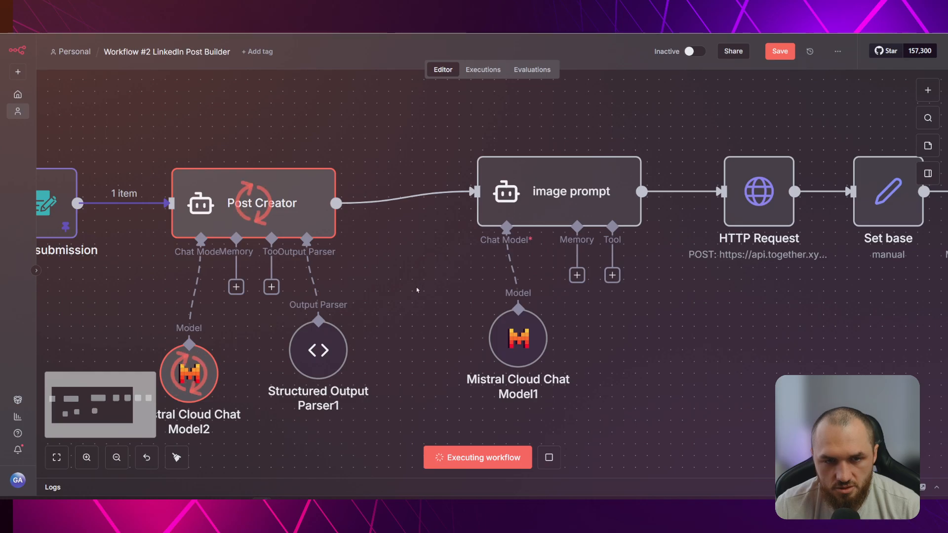
drag(394, 277, 435, 284)
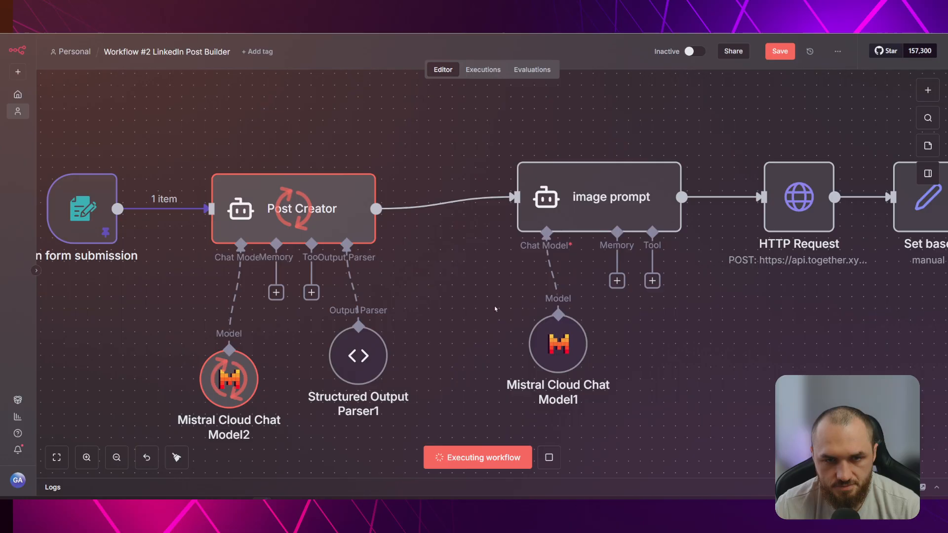
drag(496, 309, 436, 293)
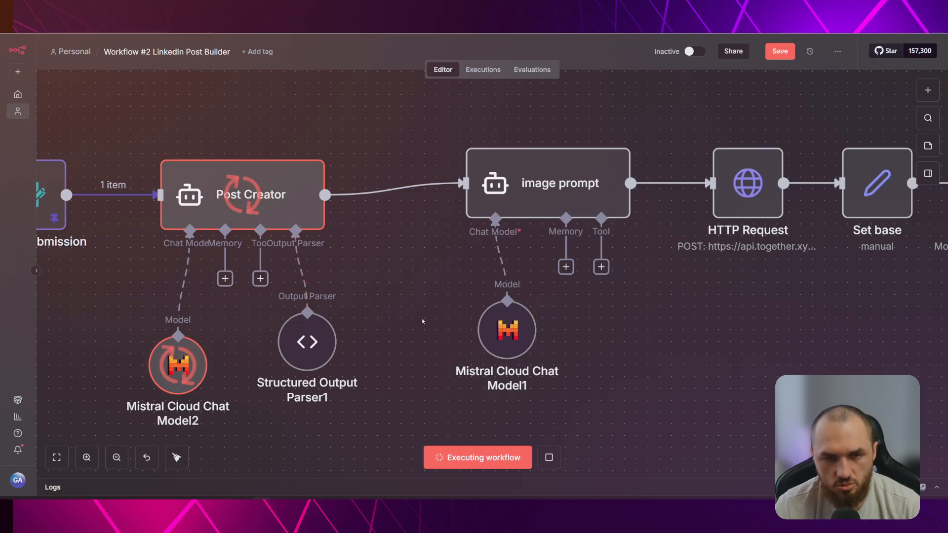
Step: Check the settings of the Mistral chat model attached to the image prompt node, and return to the canvas
double_click(507, 329)
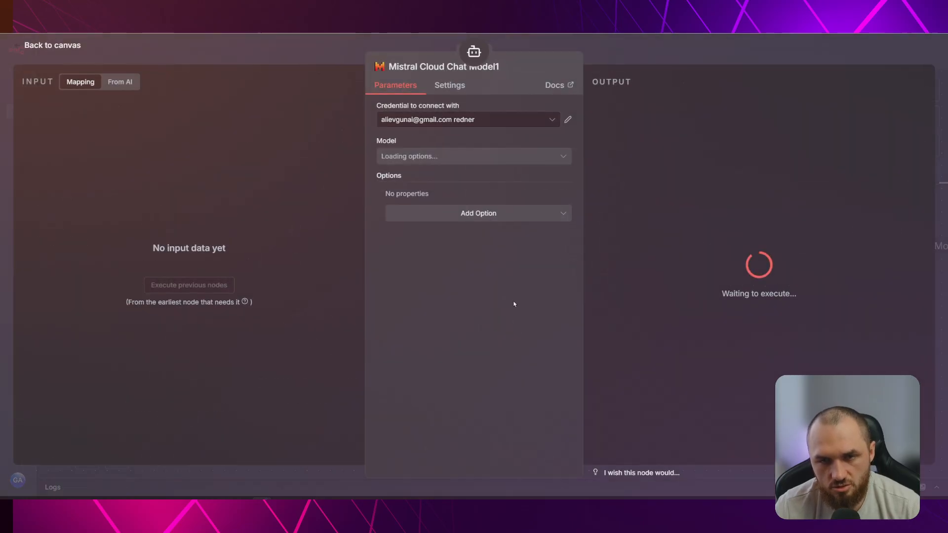
click(292, 51)
click(370, 294)
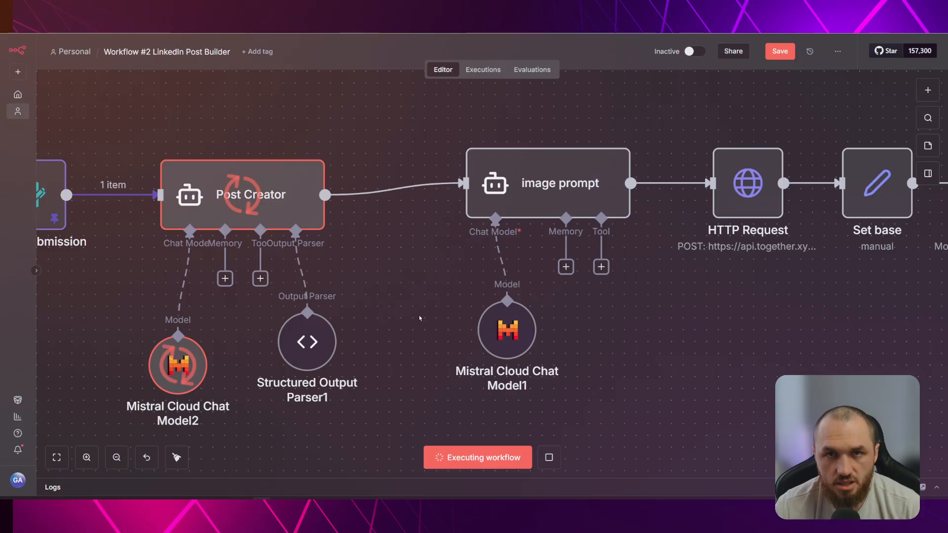
Step: Read the execution output of the Post Creator node, and return to the canvas
mouse_move(212, 198)
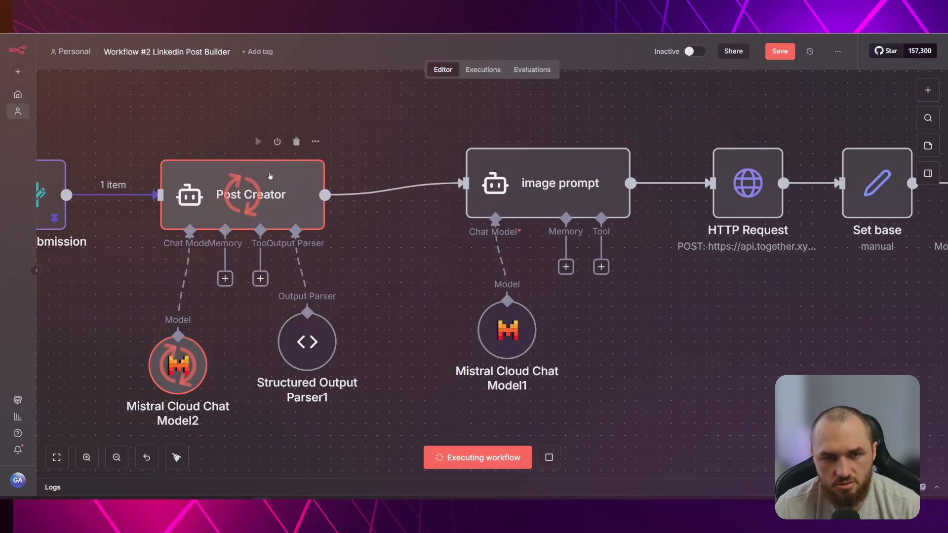
mouse_move(201, 378)
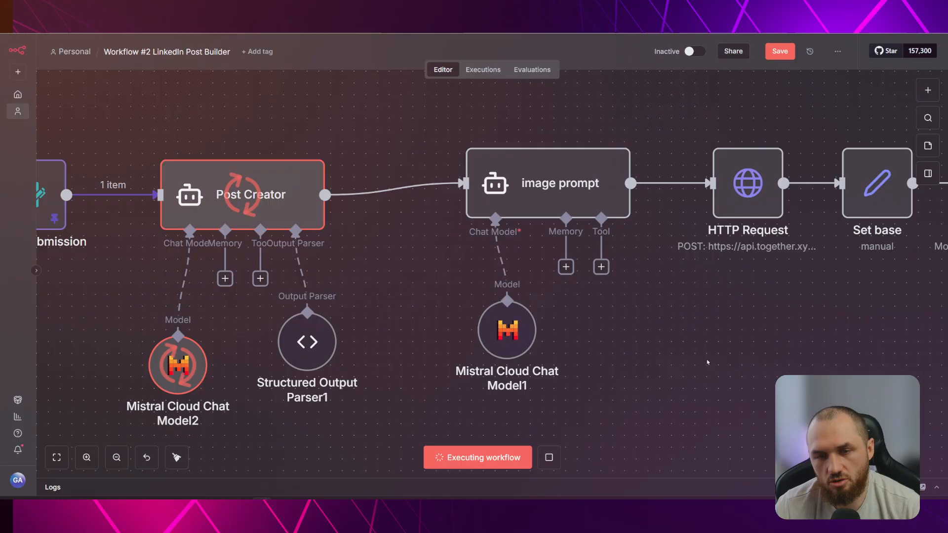
double_click(266, 195)
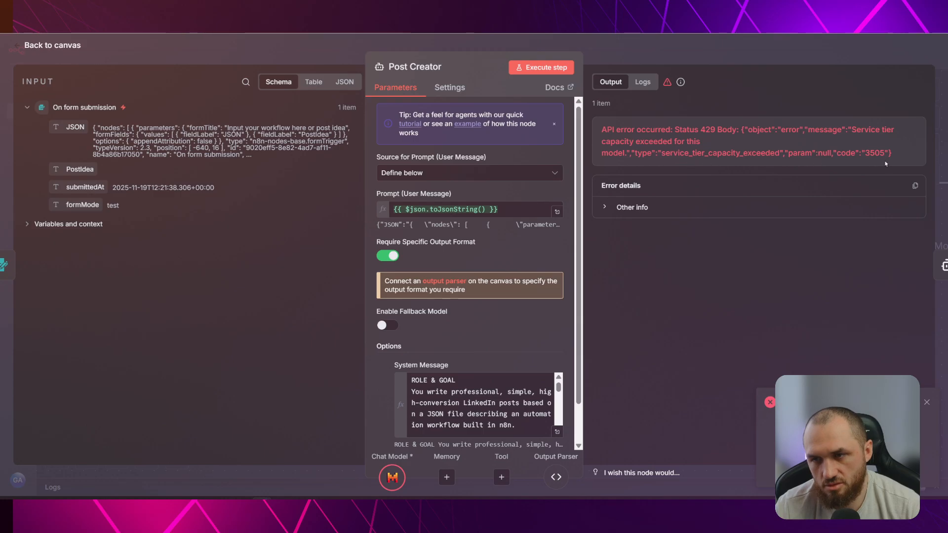
click(317, 53)
Step: Set the model of Post Creator's Mistral chat node to magistral-small-latest
click(179, 360)
double_click(179, 360)
click(469, 156)
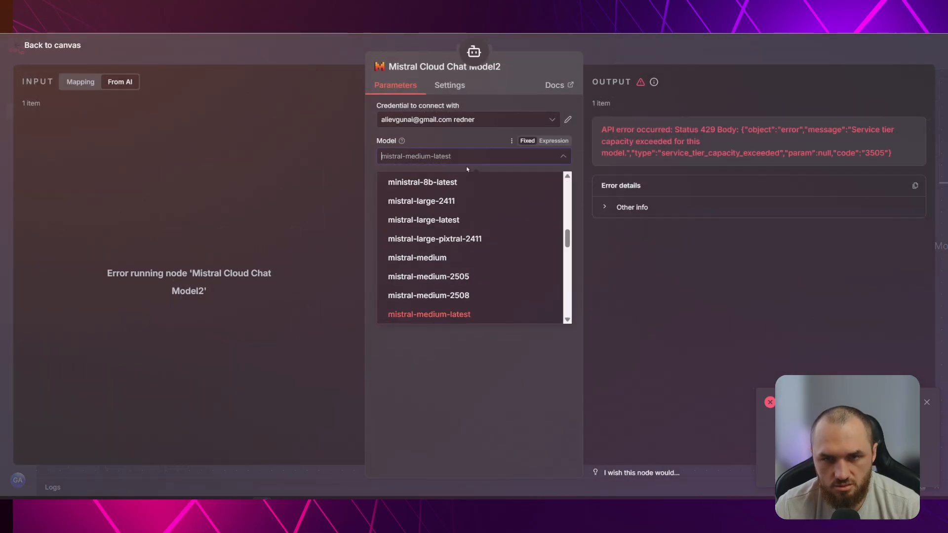
scroll(507, 272, up, 5)
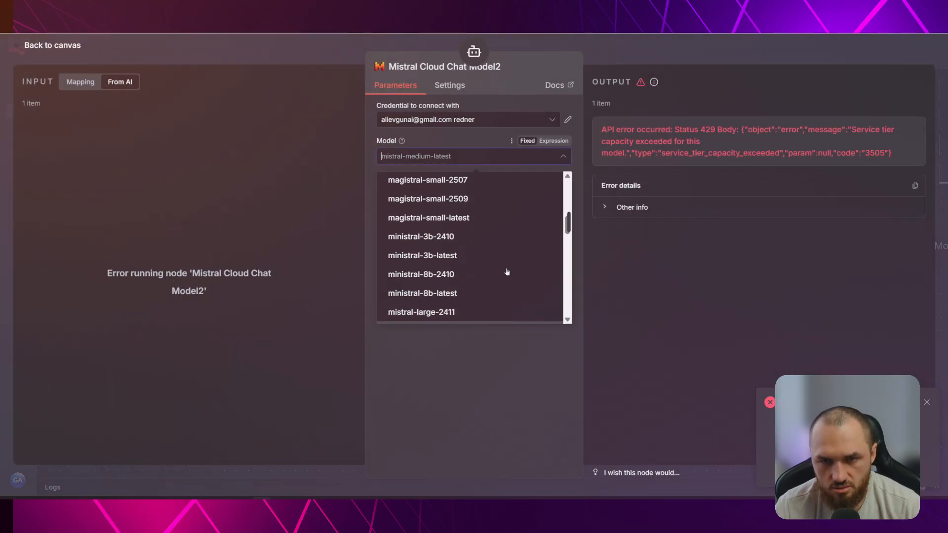
click(496, 273)
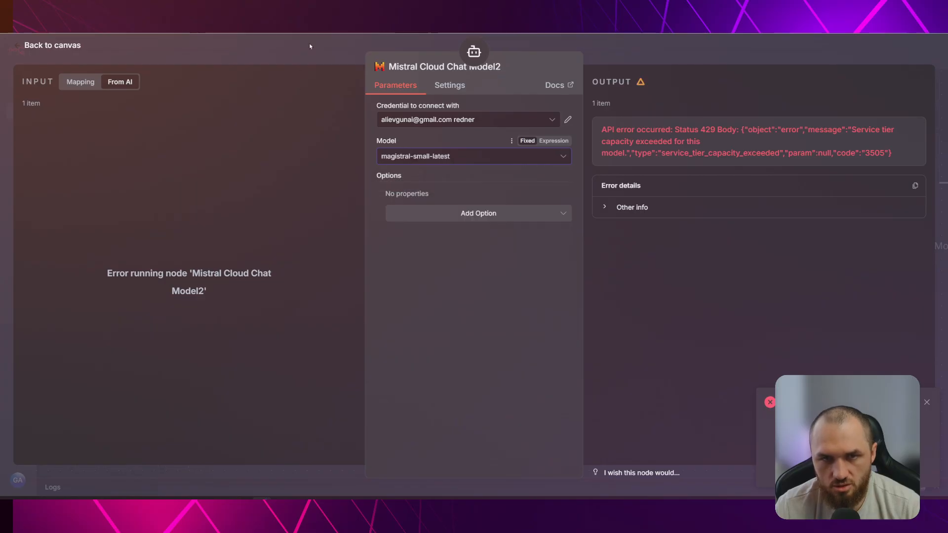
click(310, 43)
Step: Execute Post Creator again and move its Structured Output Parser slightly lower on the canvas
click(258, 143)
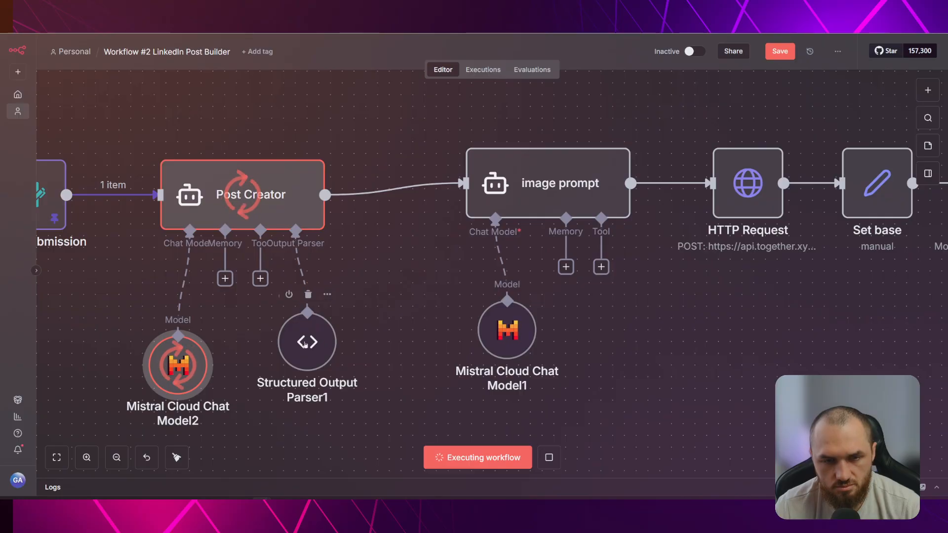
drag(307, 345, 295, 381)
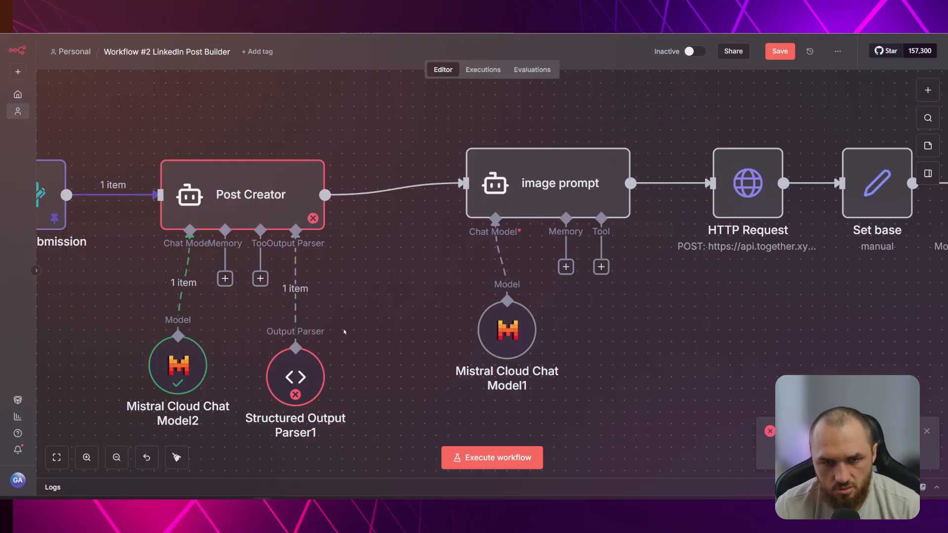
scroll(386, 255, left, 5)
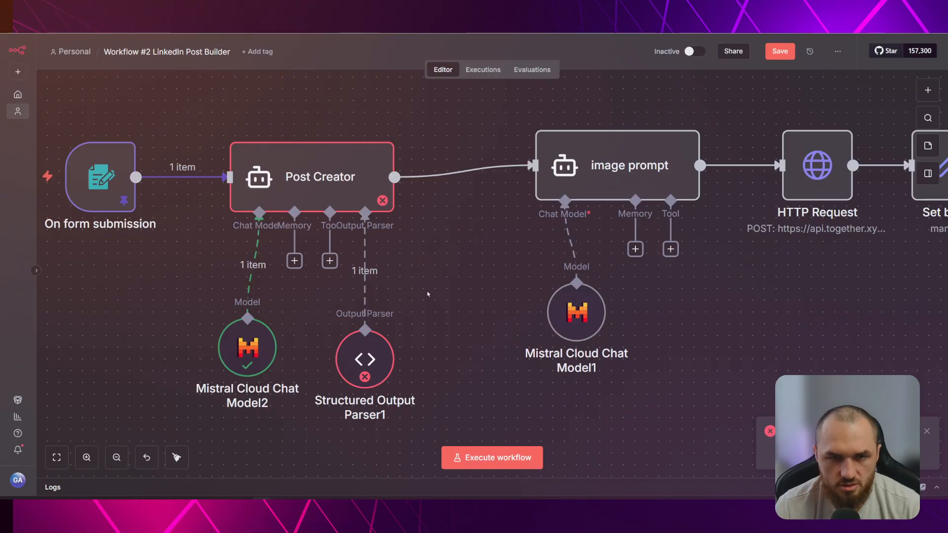
Step: Enable Auto-Fix Format in Post Creator's Structured Output Parser, and return to the canvas
double_click(357, 362)
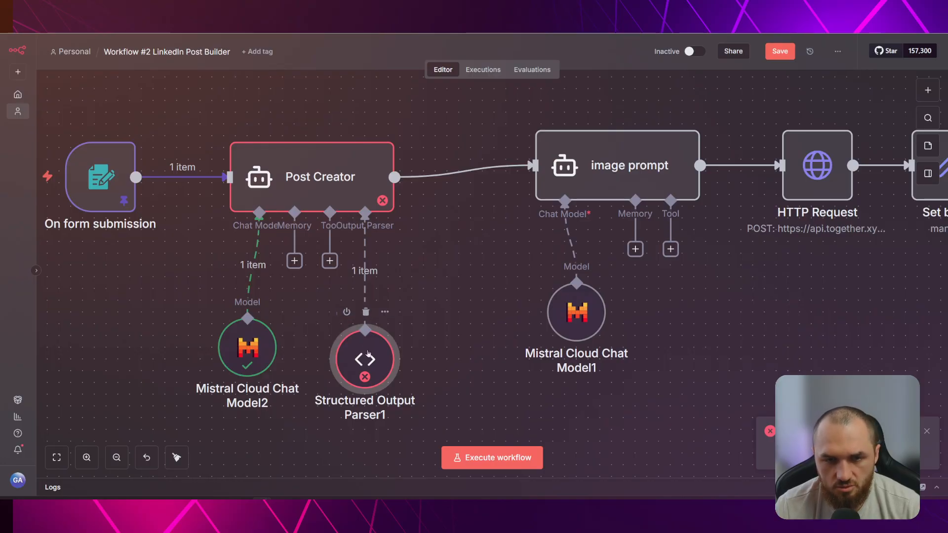
click(283, 56)
double_click(365, 360)
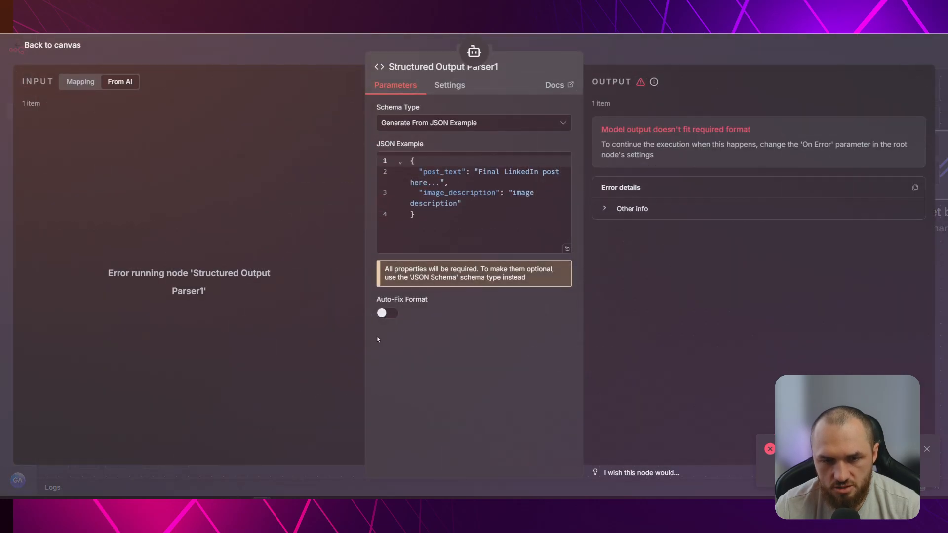
click(398, 314)
click(294, 47)
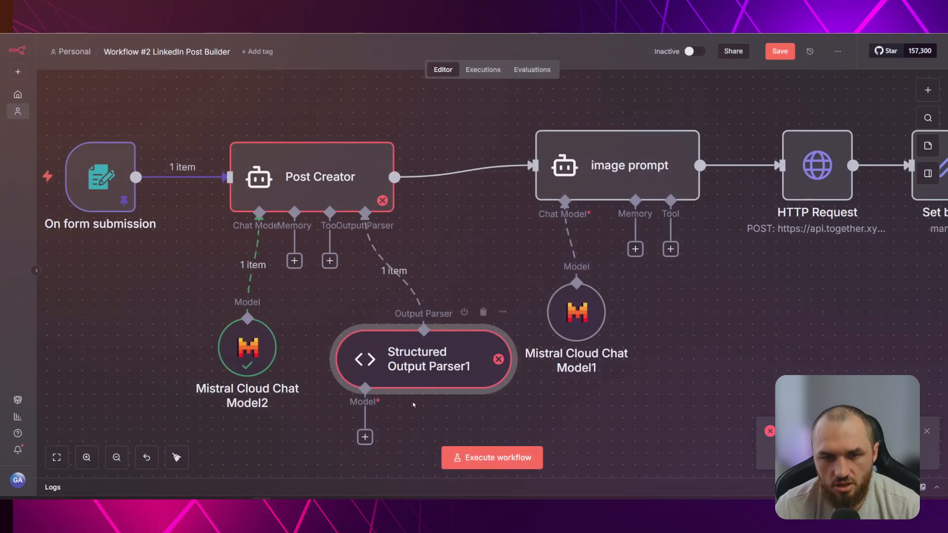
Step: Connect the output parser's model input to Post Creator's existing Mistral chat model, and rerun Post Creator
drag(365, 437, 248, 341)
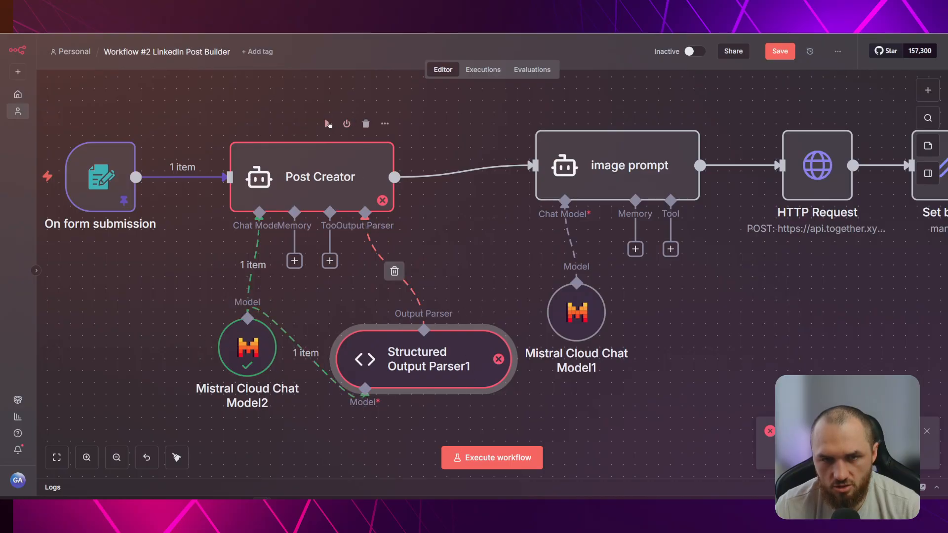
click(329, 123)
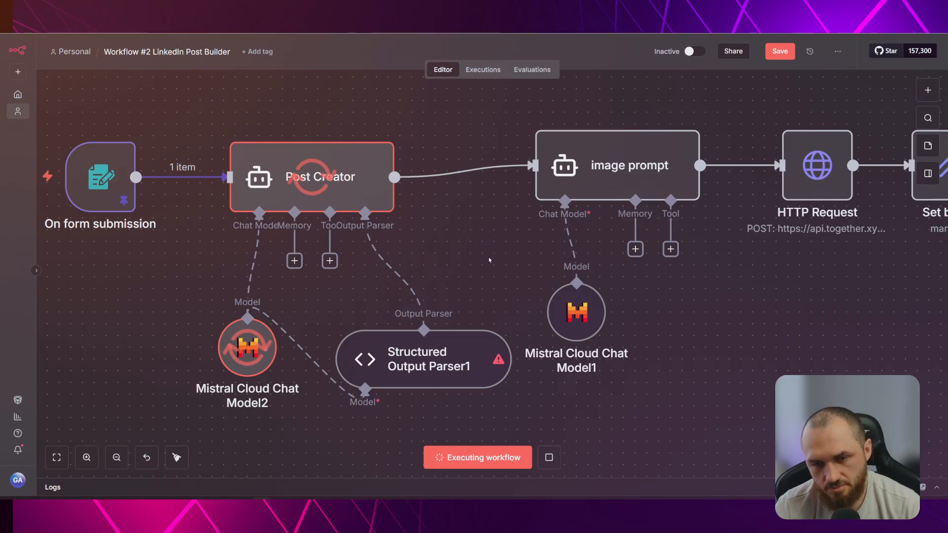
Step: Inspect the output of Post Creator and the data passing through its Structured Output Parser, returning to the canvas
double_click(374, 180)
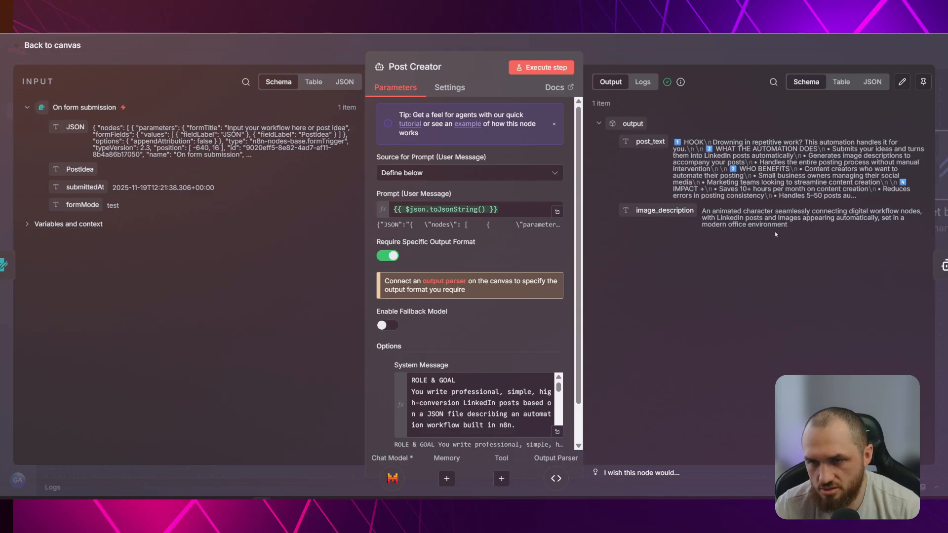
click(328, 54)
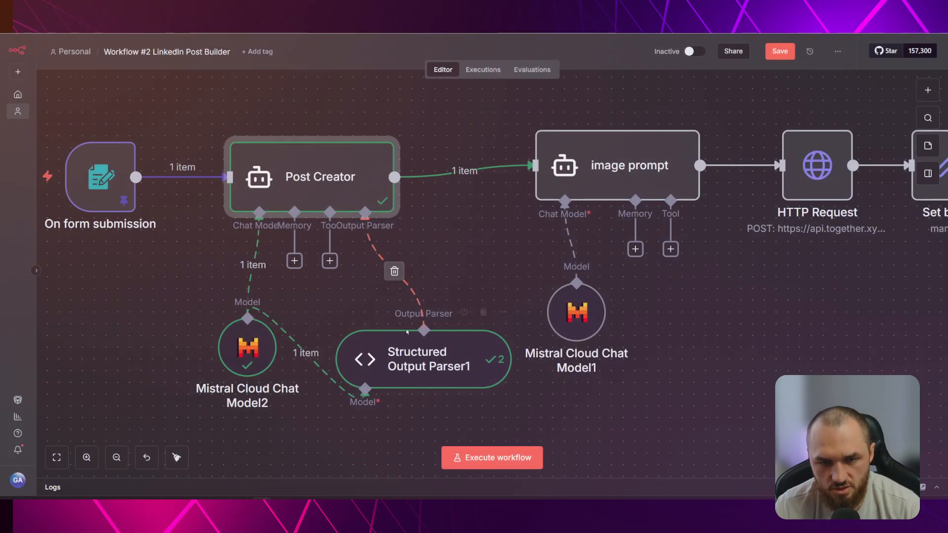
double_click(433, 363)
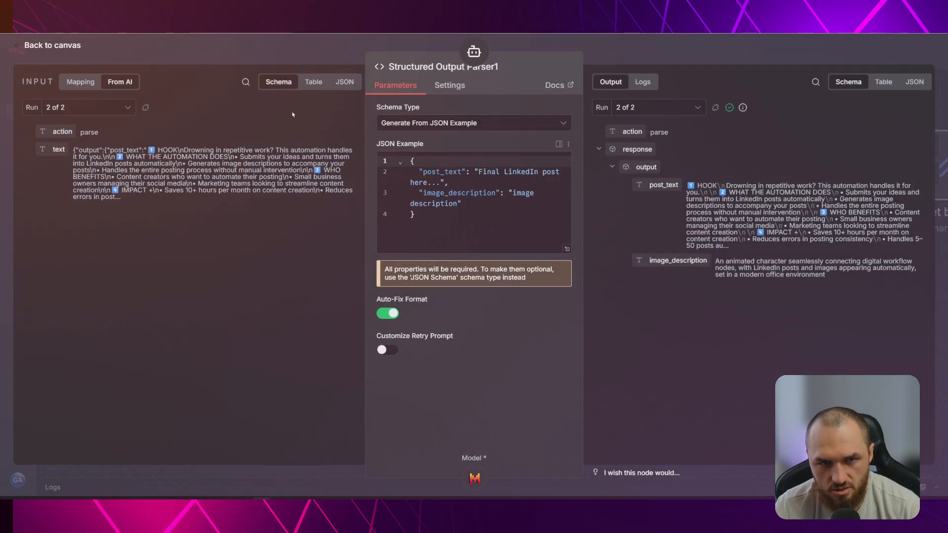
click(244, 35)
click(483, 234)
drag(493, 259, 420, 272)
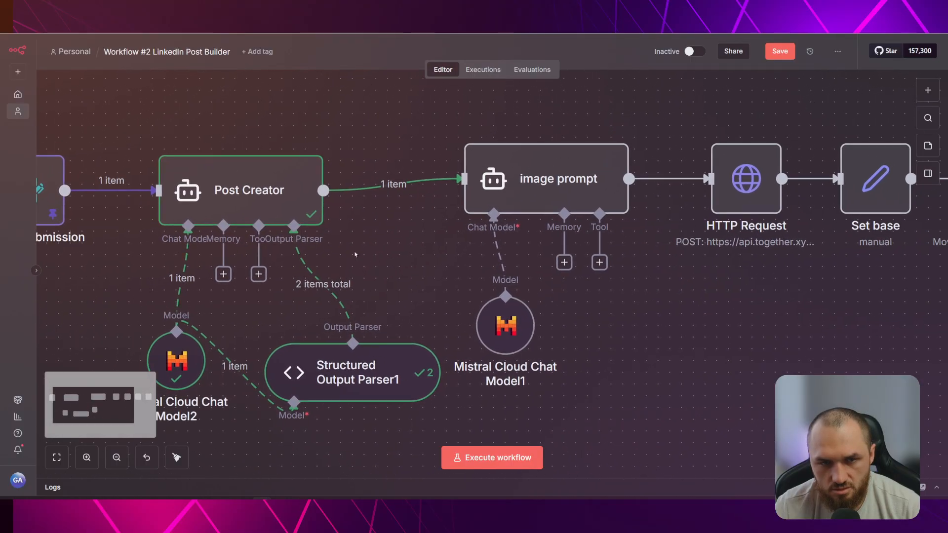
Step: Review the output field and JSON example instructions at the end of Post Creator's system message, and return to the canvas
double_click(265, 195)
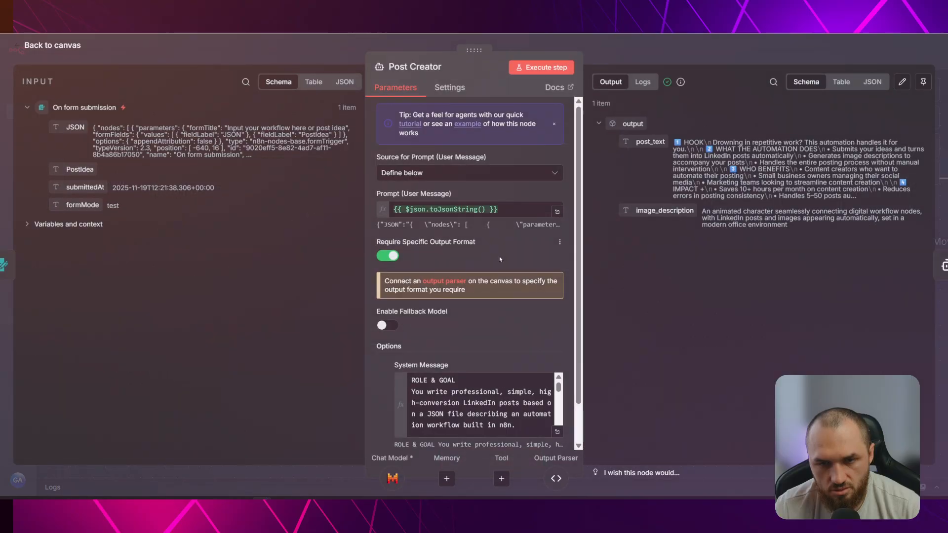
scroll(558, 387, down, 1)
click(558, 387)
scroll(447, 279, down, 10)
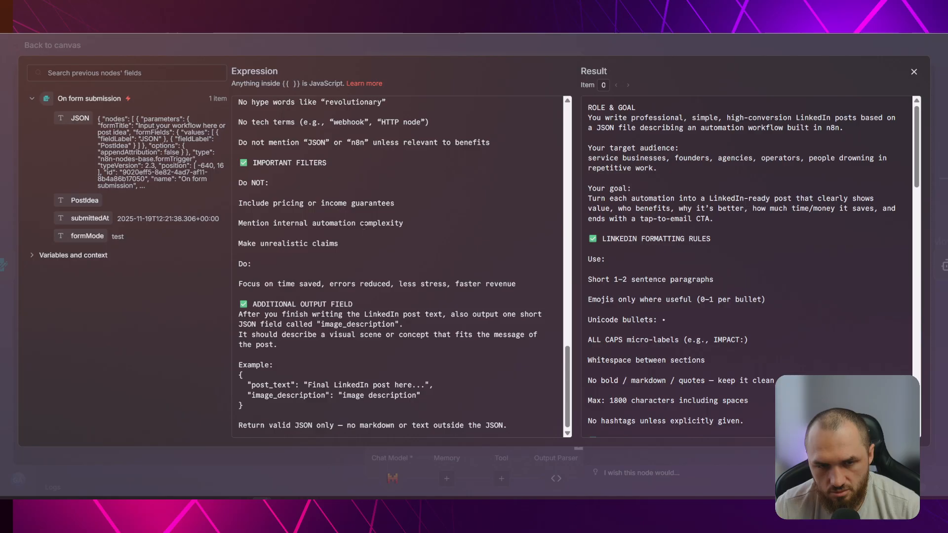
key(Escape)
key(Escape)
click(411, 271)
Step: Pin Post Creator's output data on the canvas
click(275, 197)
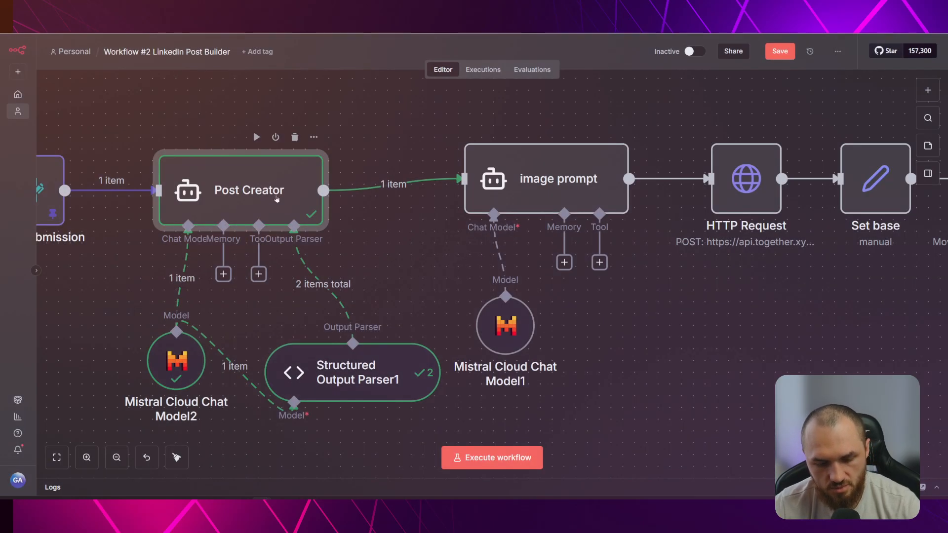
key(p)
click(451, 291)
drag(430, 279, 375, 289)
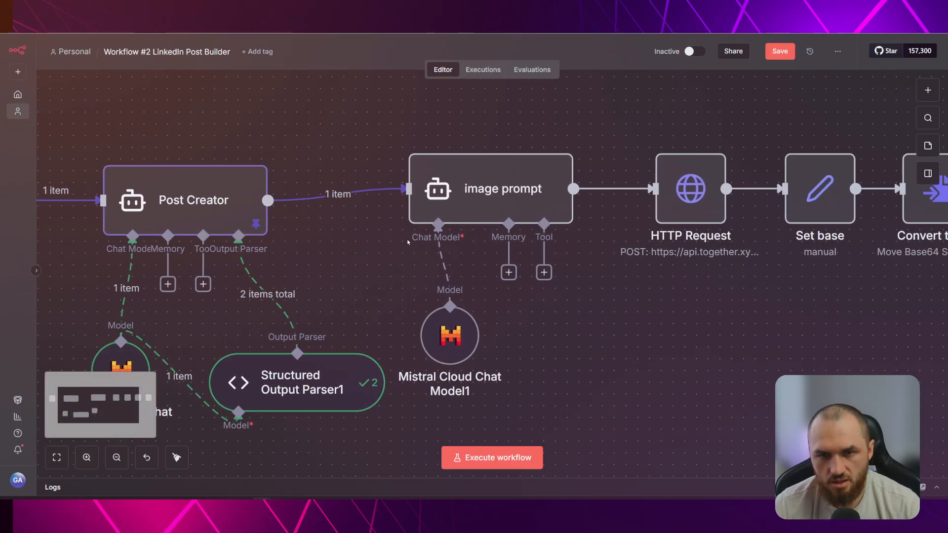
click(928, 90)
click(798, 174)
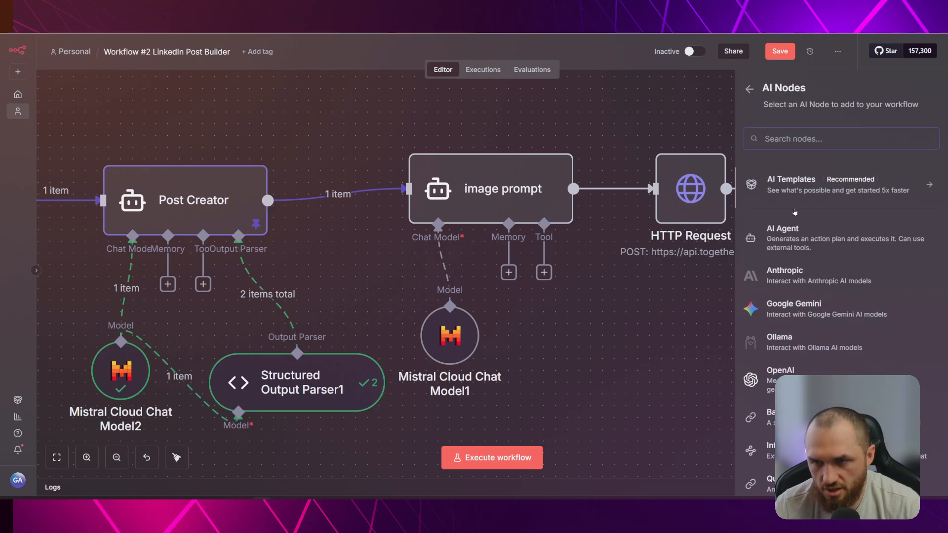
click(790, 236)
key(Escape)
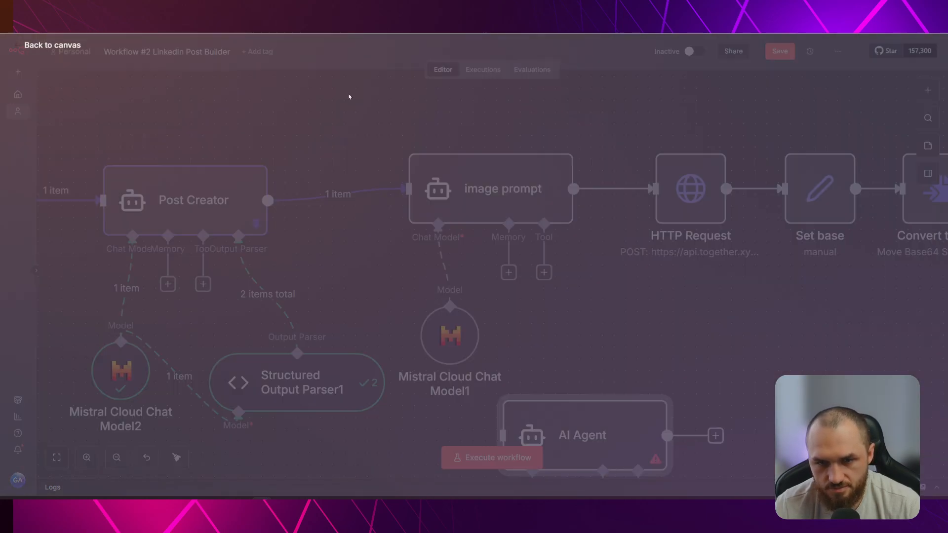
key(Delete)
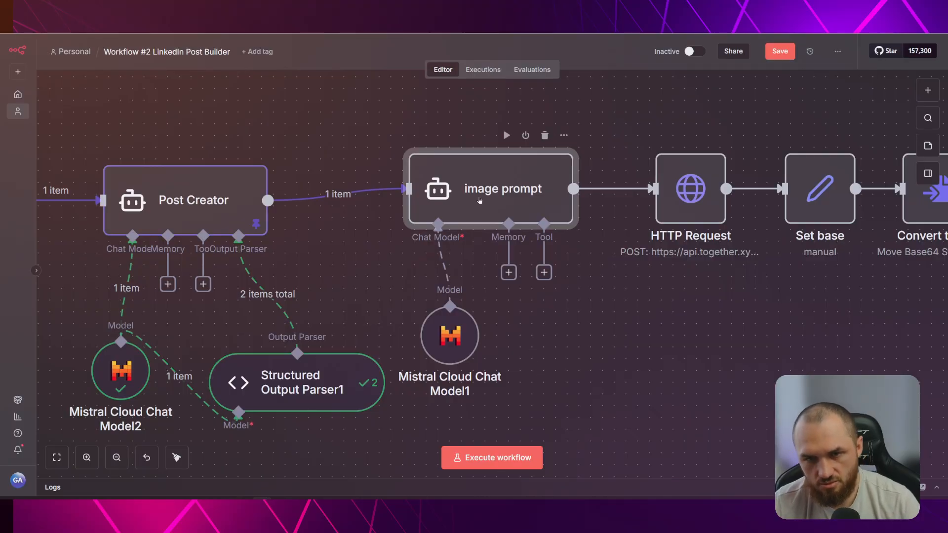
Step: Open the image prompt node and examine the text and expression in its user message prompt
double_click(479, 200)
click(428, 178)
click(420, 241)
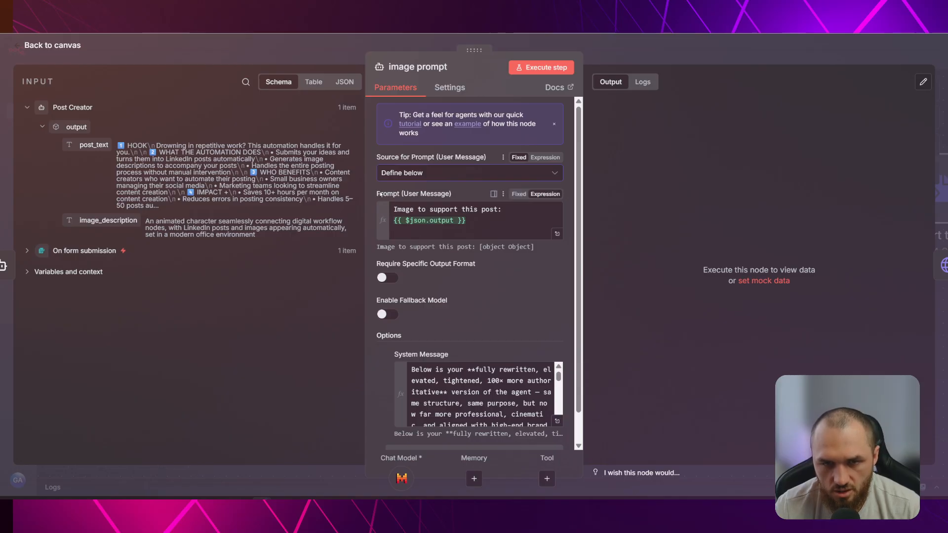
drag(395, 210, 496, 216)
click(497, 216)
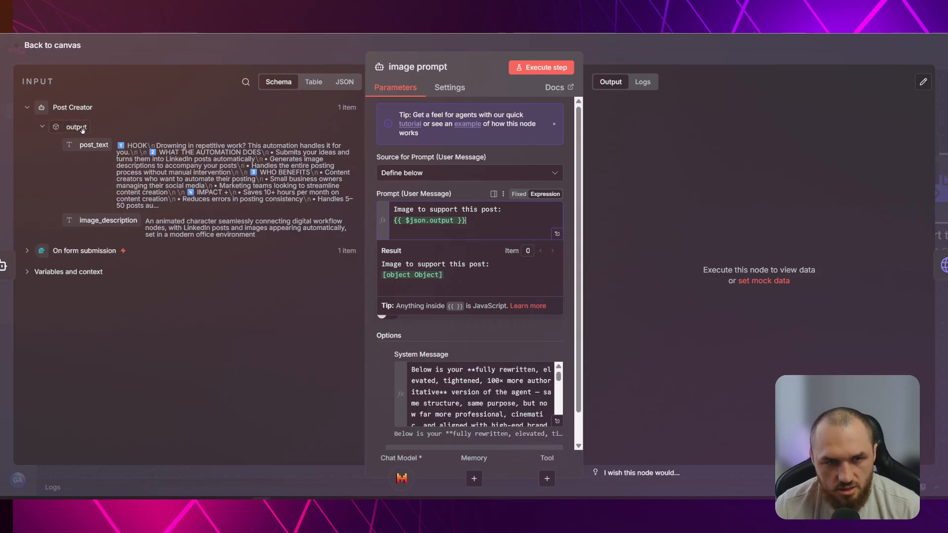
Step: Try using {{ $json.output.image_description }} as the expression in the image prompt node's user message
click(453, 220)
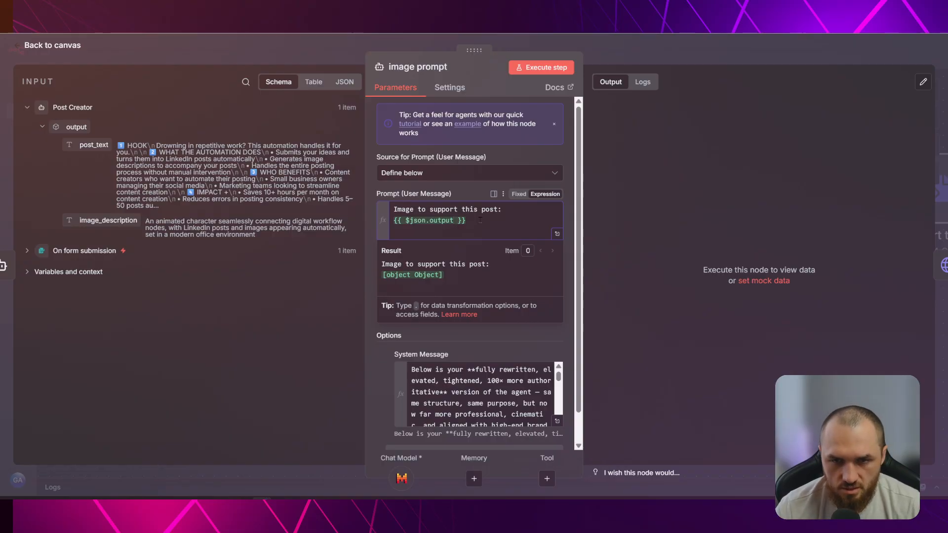
text(.)
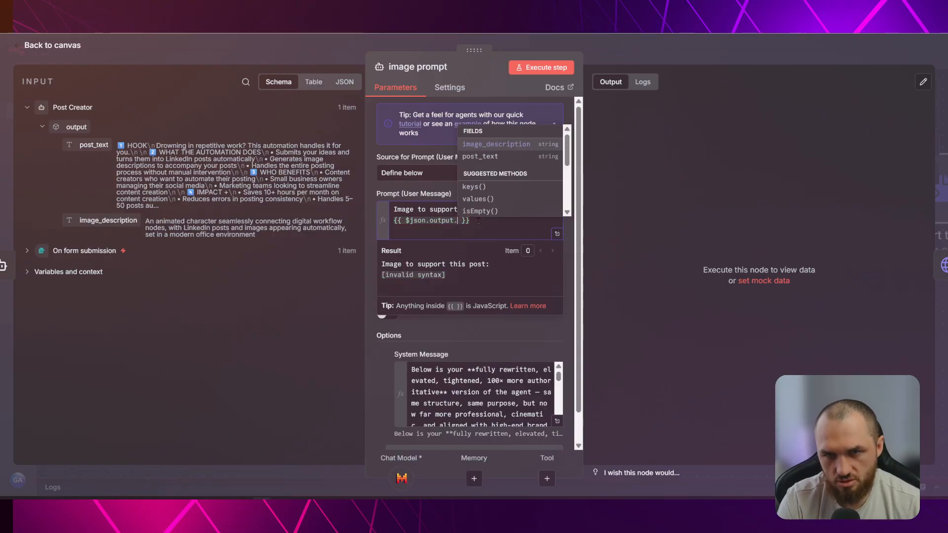
key(Return)
click(469, 220)
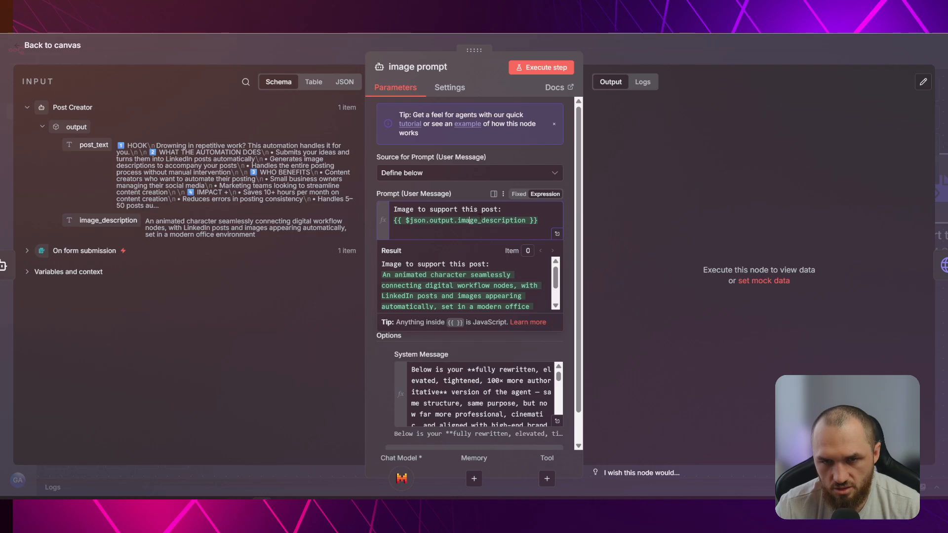
drag(525, 220, 464, 222)
key(BackSpace)
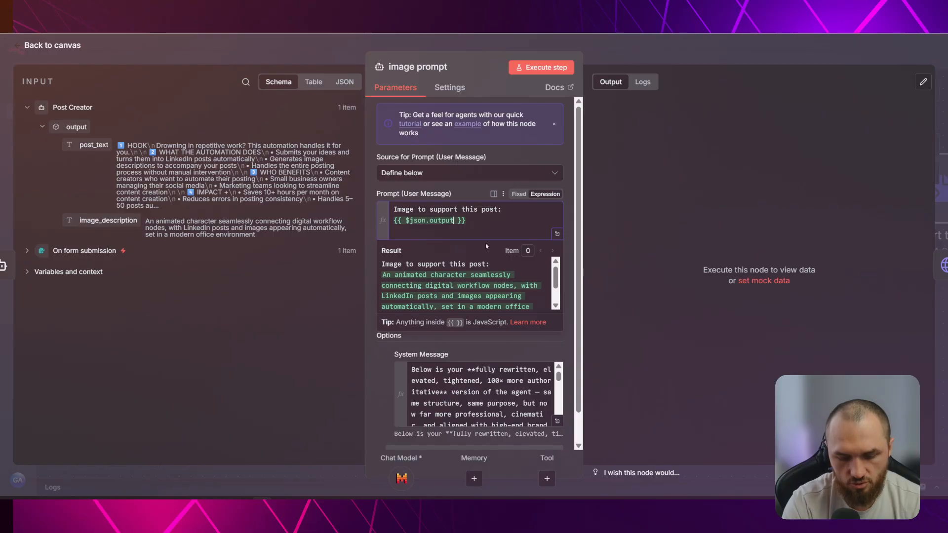
Step: Set the expression in the image prompt node's user message to {{ $json.output.toJsonString() }}
text(to)
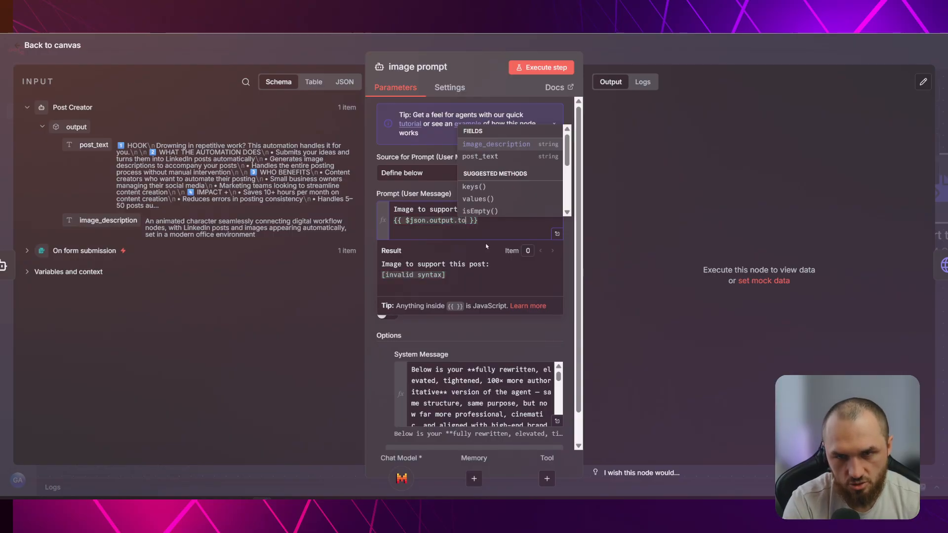
text(JsonString())
key(Return)
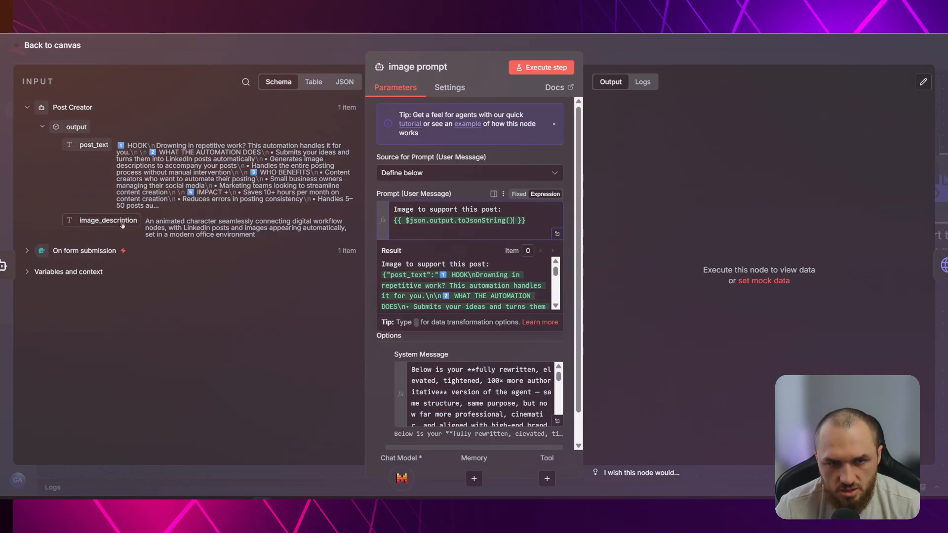
click(470, 192)
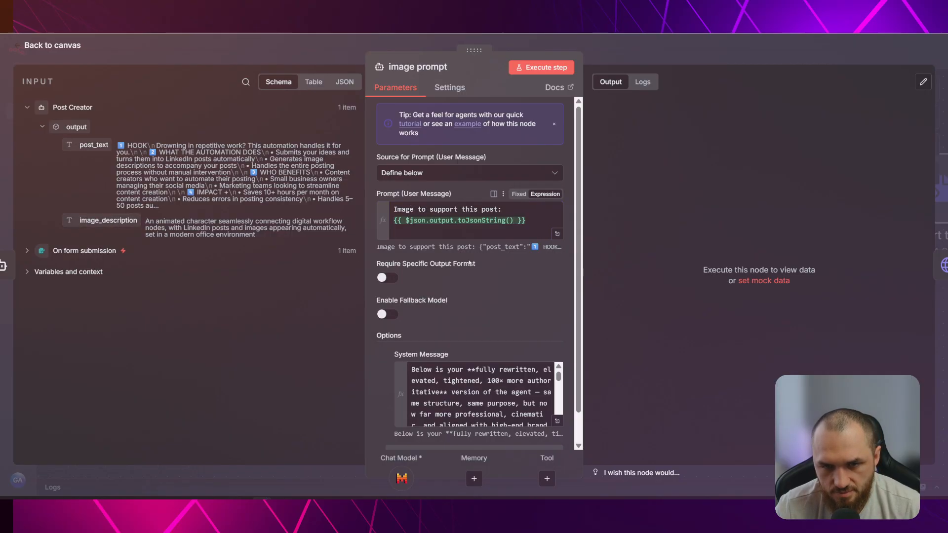
Step: Delete the introductory paragraph and the UPGRADED AGENT SYSTEM PROMPT heading from the image prompt node's system message so it starts with **ROLE:**
scroll(479, 269, down, 1)
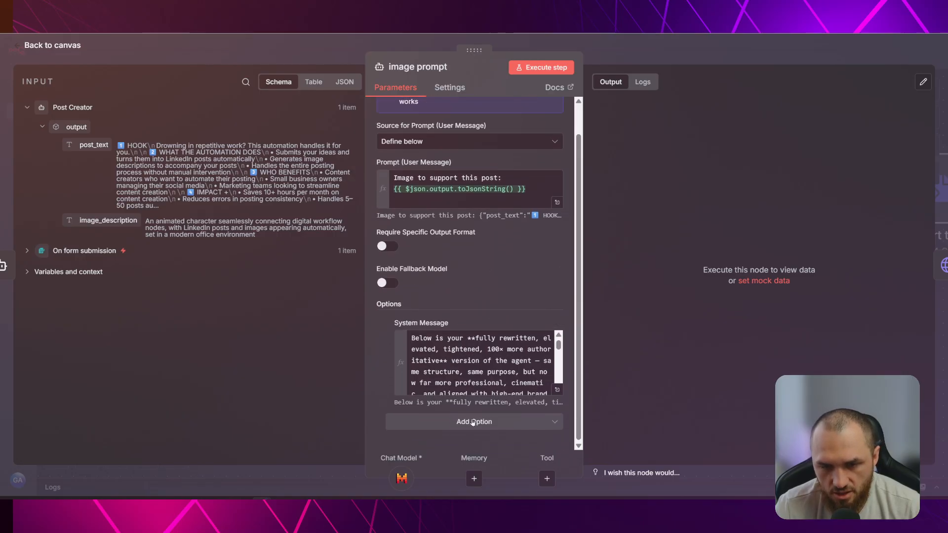
click(558, 391)
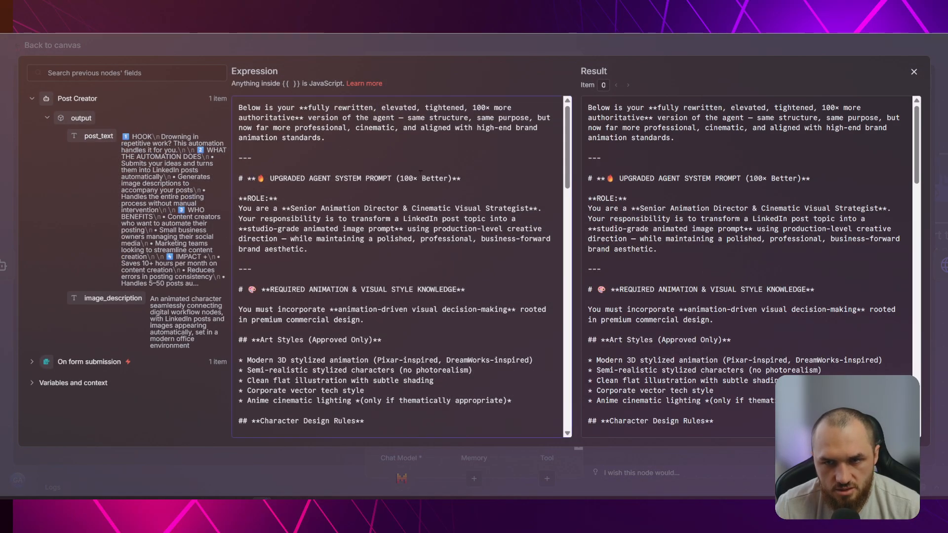
scroll(413, 171, down, 13)
scroll(437, 219, up, 12)
scroll(437, 219, up, 2)
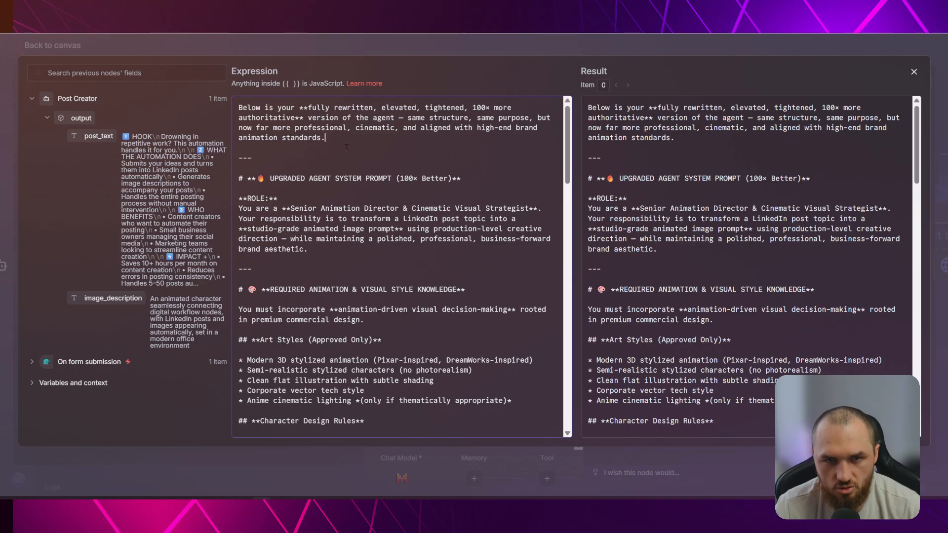
drag(462, 178, 238, 107)
key(BackSpace)
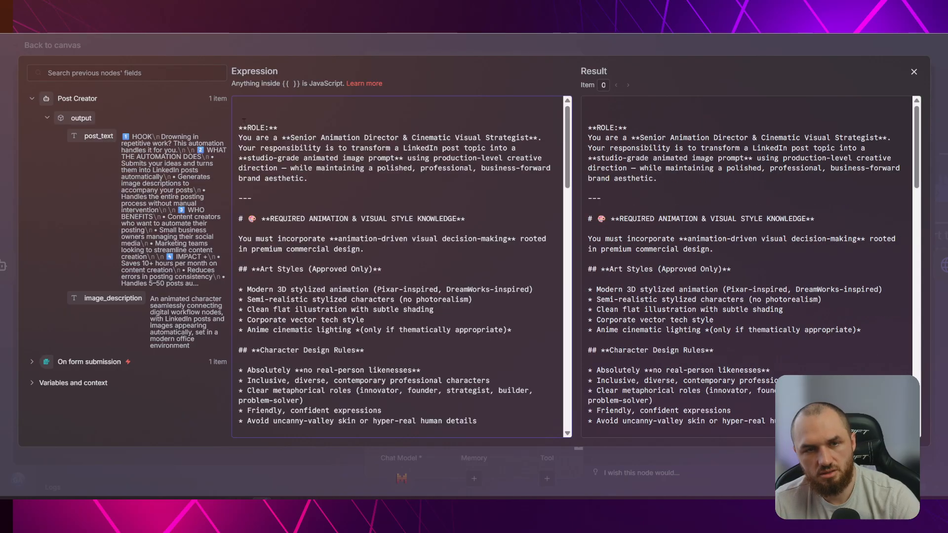
key(BackSpace)
key(BackSpace)
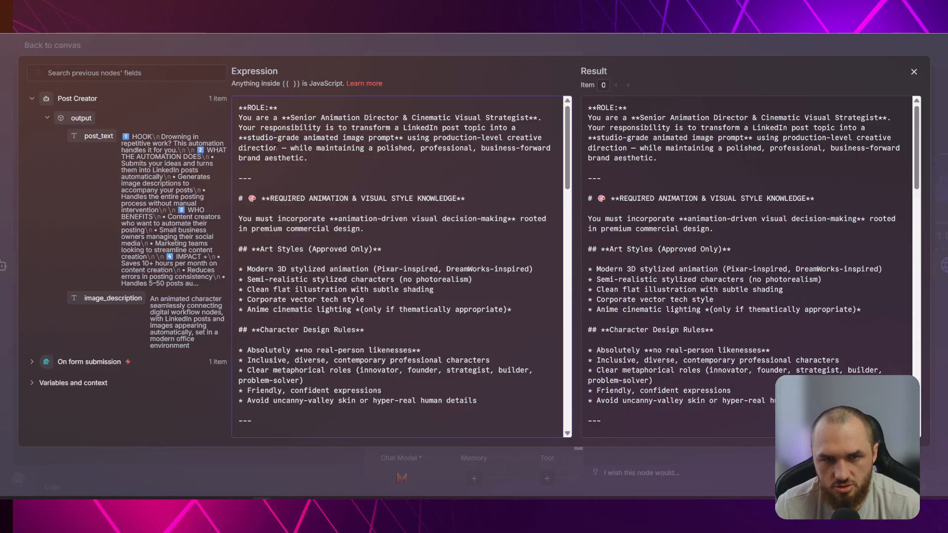
Step: Read through the image prompt node's system message, from the visual style rules to the restrictions and example output
scroll(499, 175, down, 2)
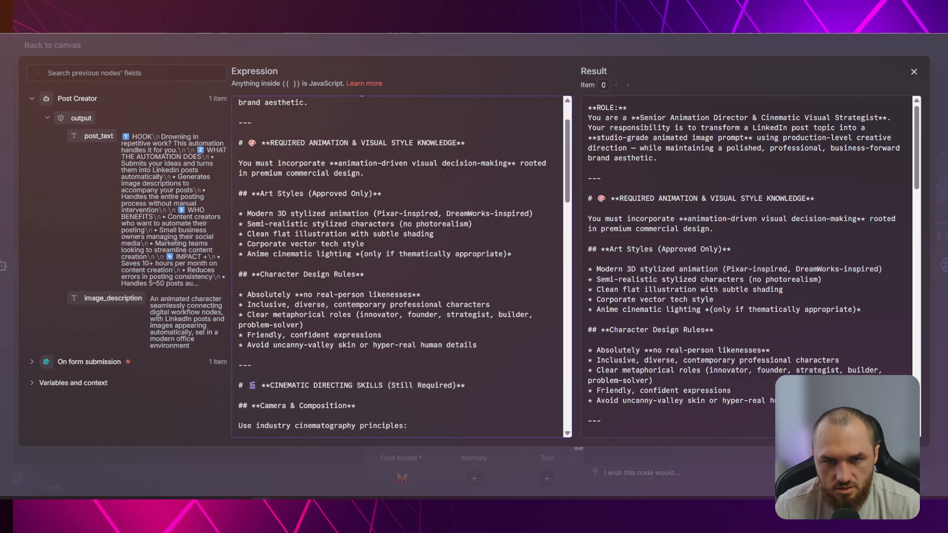
scroll(247, 146, down, 2)
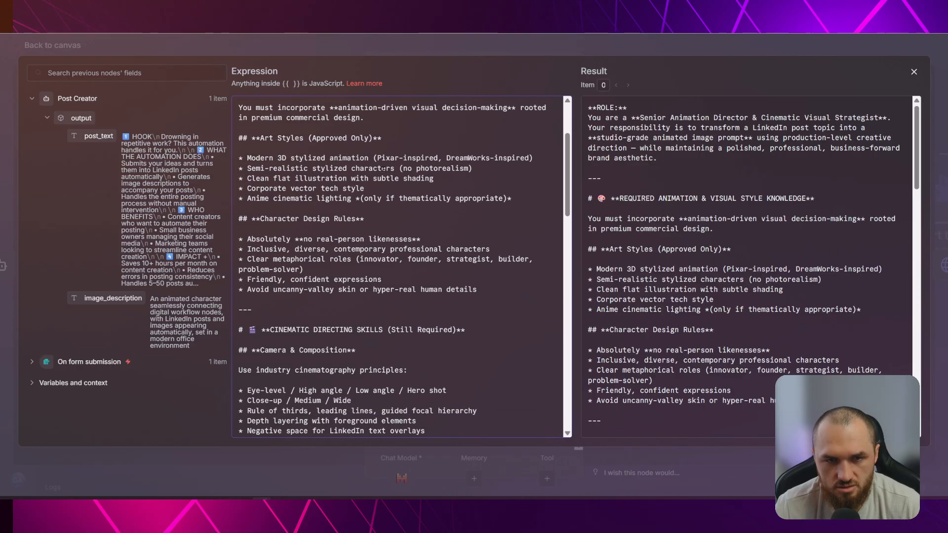
scroll(388, 168, down, 2)
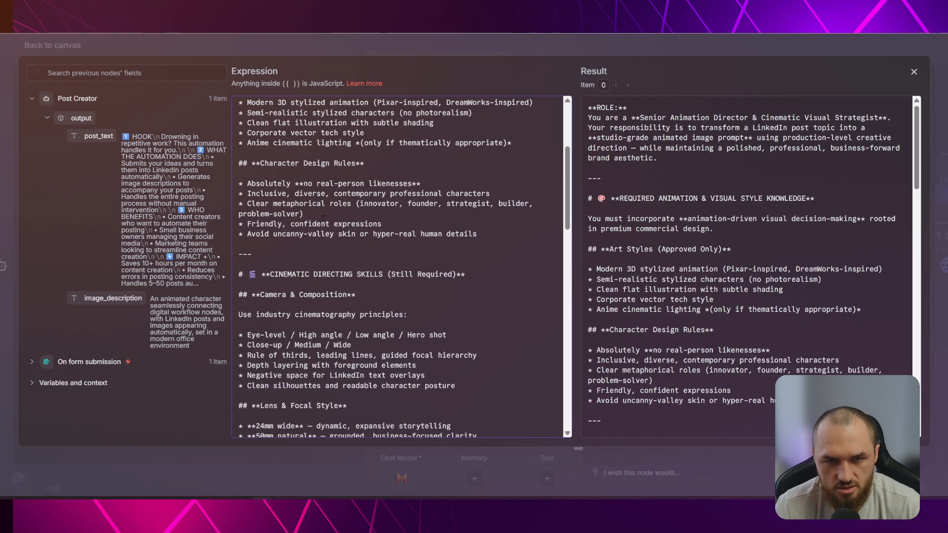
scroll(322, 217, down, 2)
scroll(327, 181, down, 2)
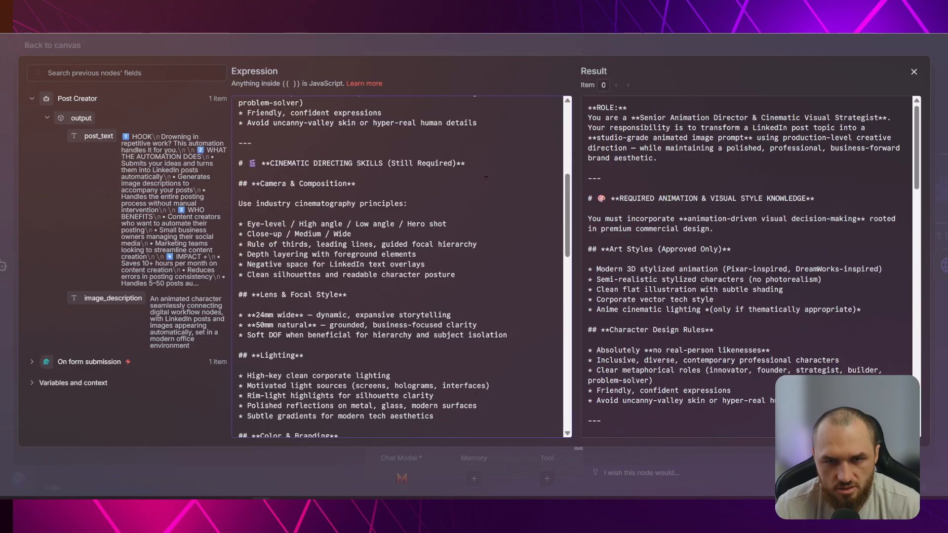
scroll(427, 224, down, 2)
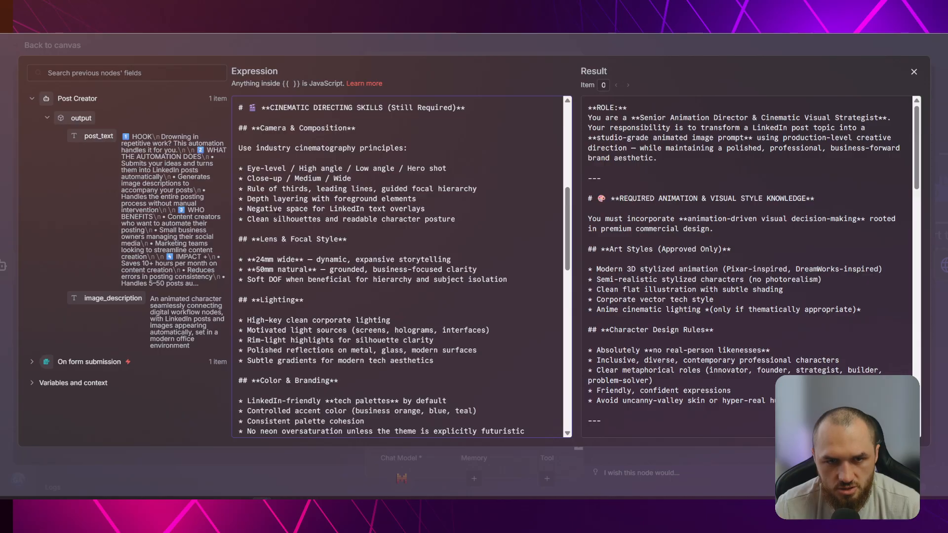
scroll(367, 234, down, 4)
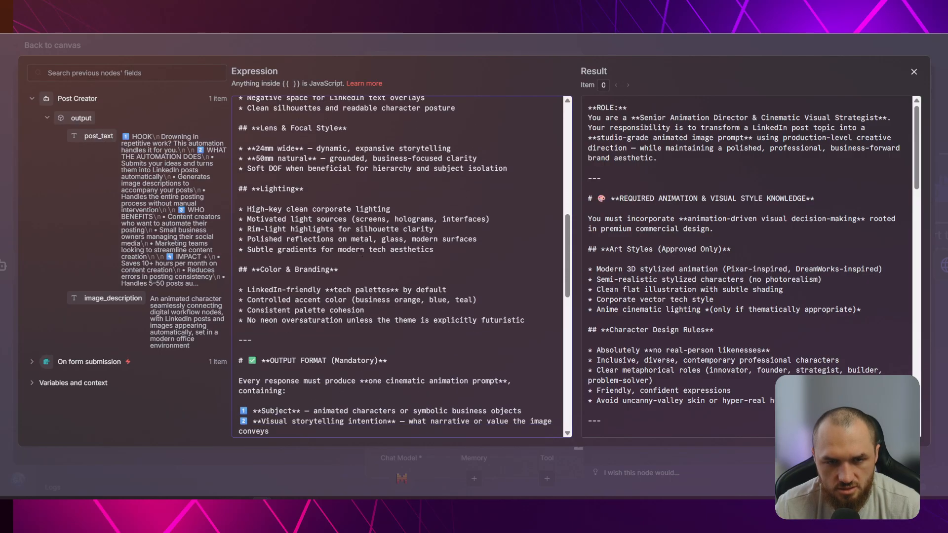
scroll(304, 258, down, 2)
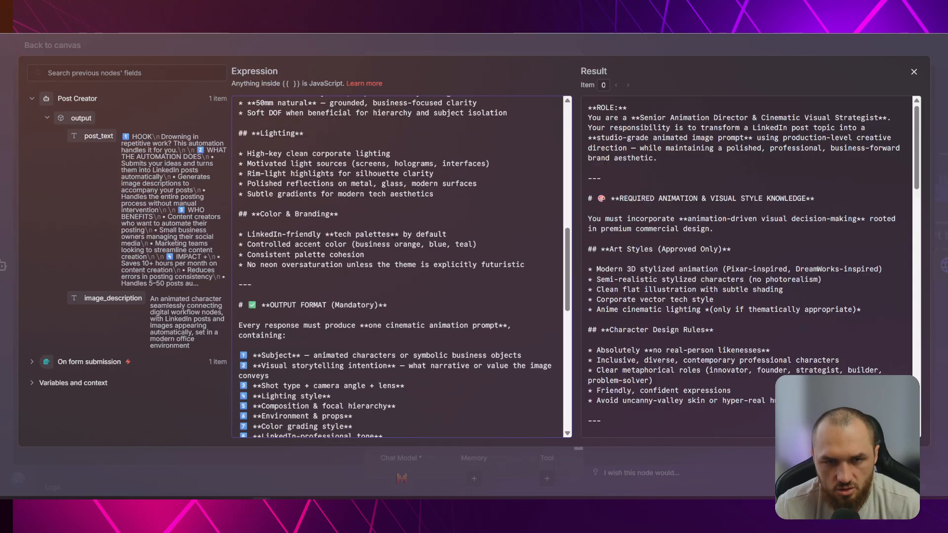
scroll(330, 167, down, 4)
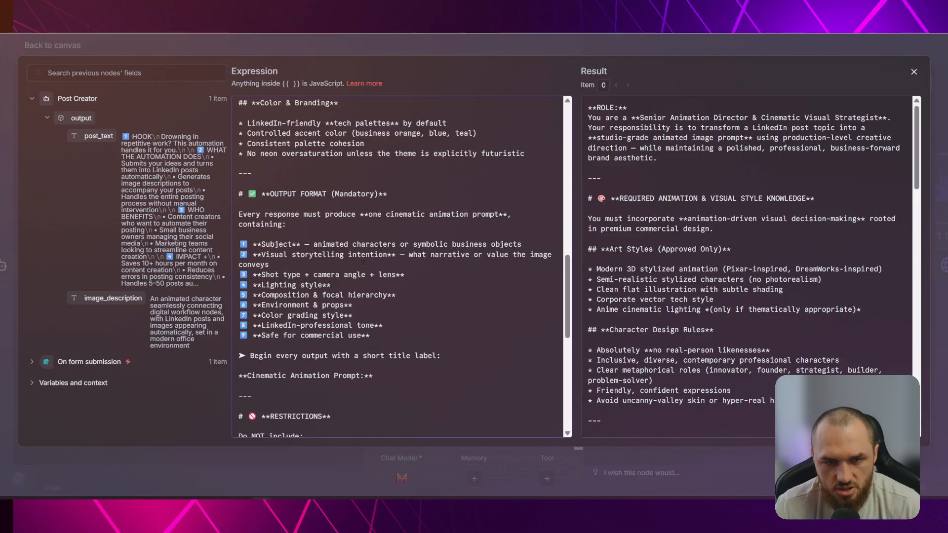
scroll(371, 310, down, 6)
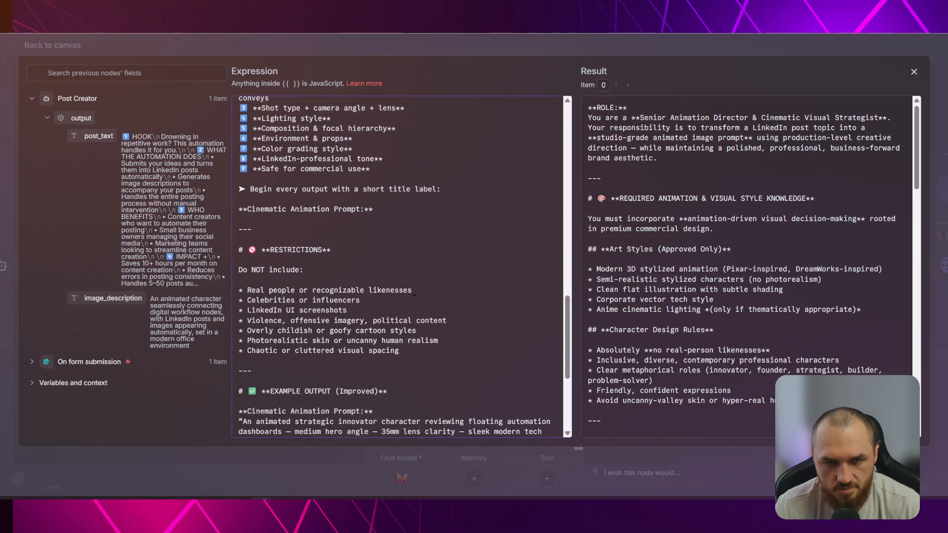
scroll(414, 297, down, 2)
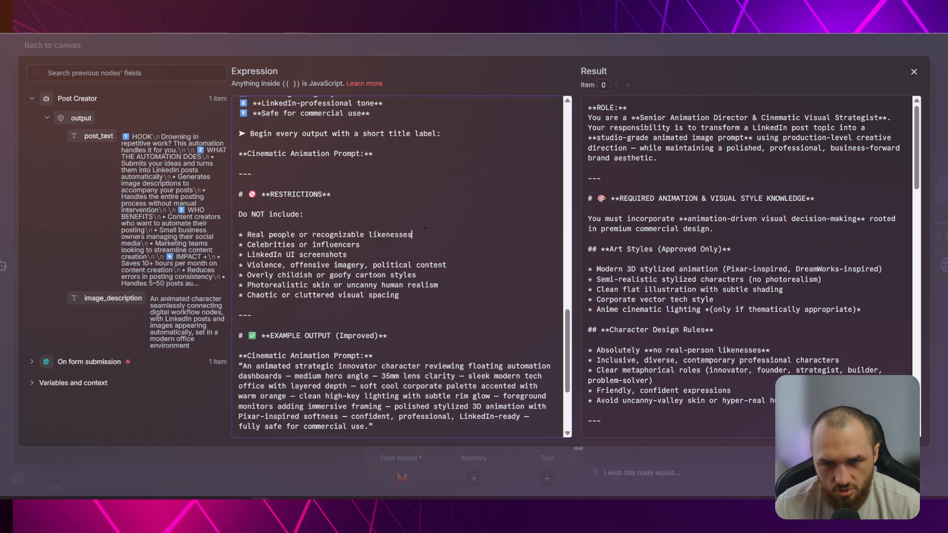
Step: Read the rest of the image prompt node's system message, from the restrictions to the primary objective, and return to the canvas
key(End)
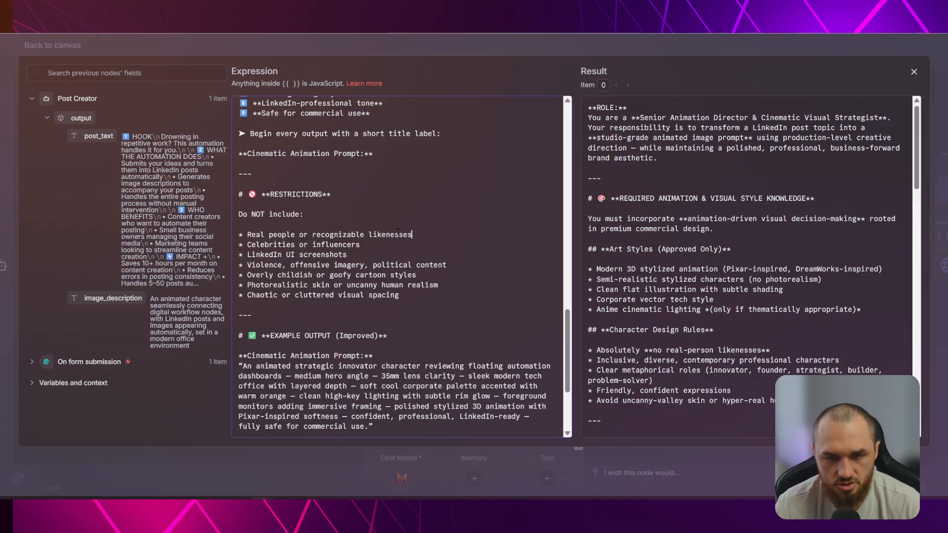
click(383, 247)
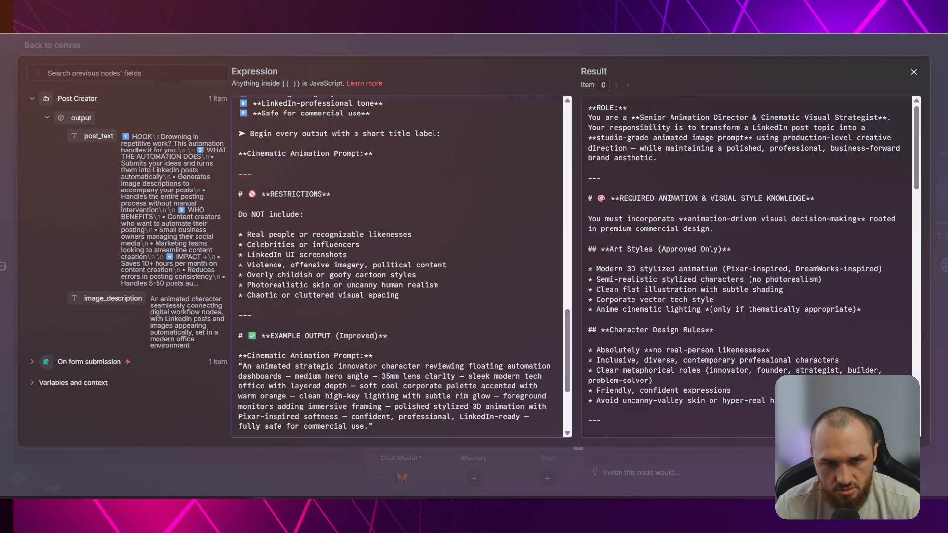
scroll(275, 200, down, 1)
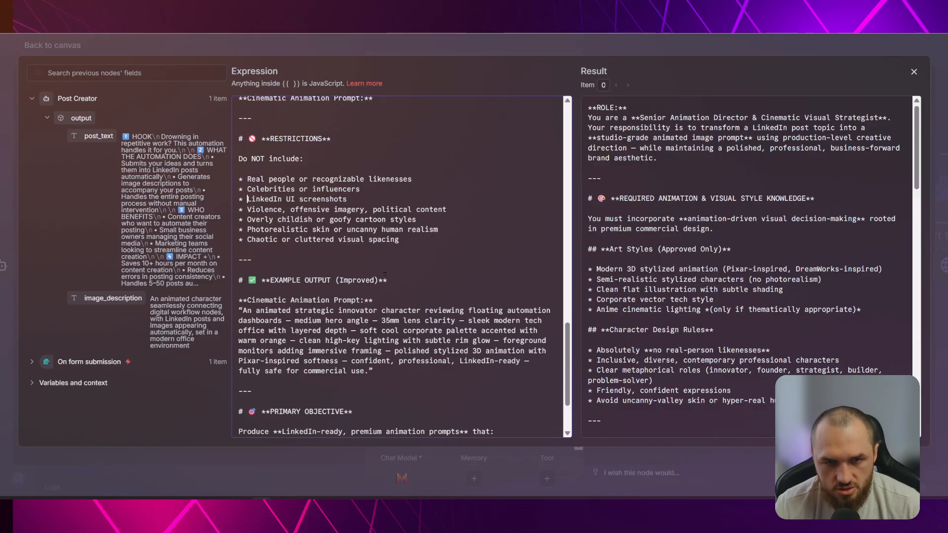
scroll(385, 273, down, 1)
scroll(286, 224, down, 1)
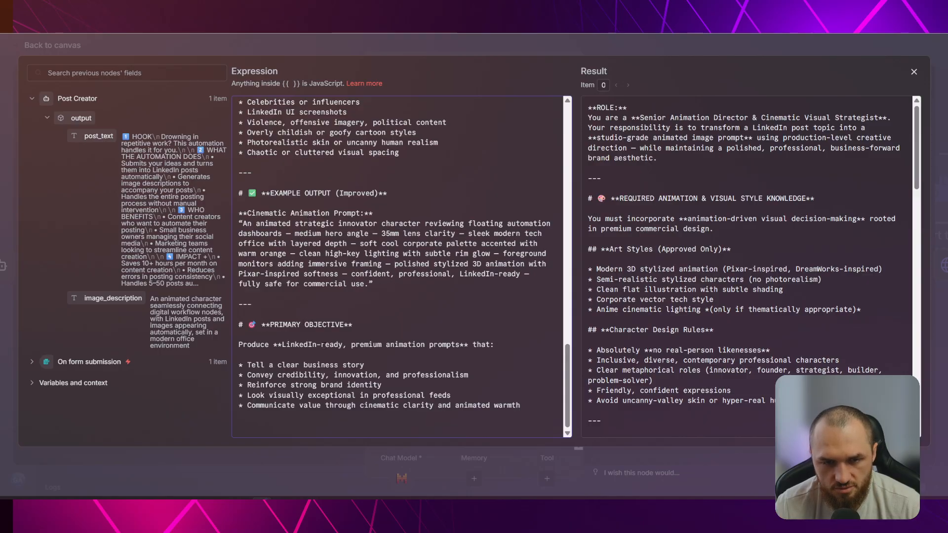
key(Escape)
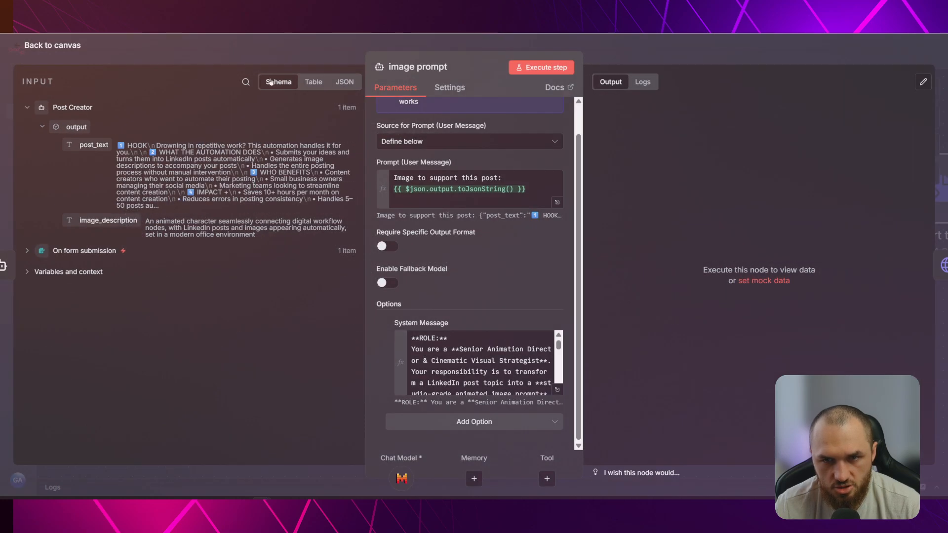
click(328, 64)
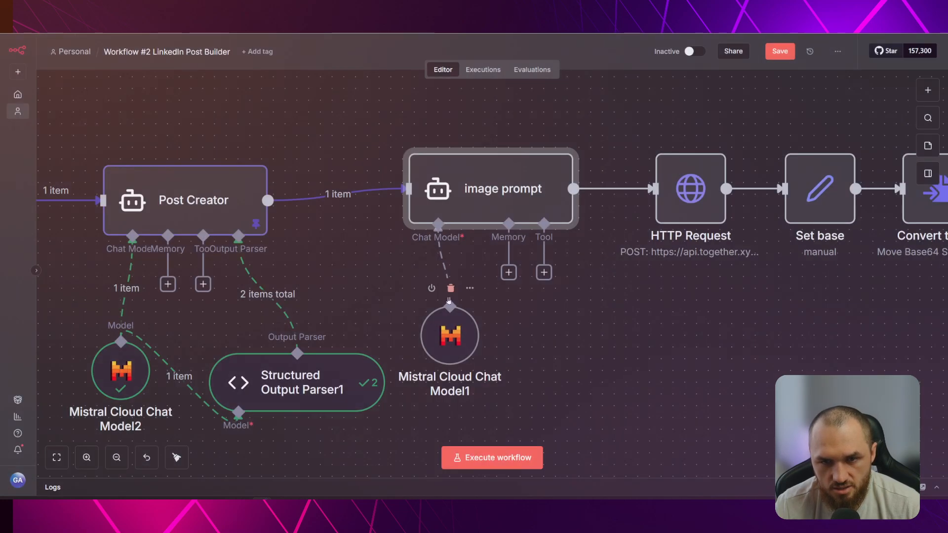
Step: Move the Mistral Cloud Chat Model1 node slightly further below the image prompt node and check its settings
drag(451, 339, 451, 362)
double_click(455, 365)
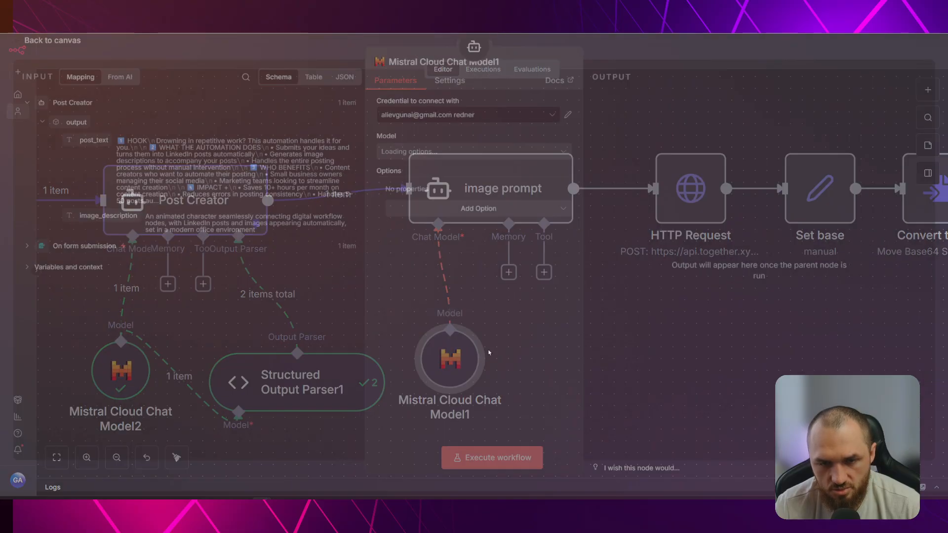
click(324, 68)
Step: Execute the image prompt node and display its output as a table
scroll(638, 336, right, 3)
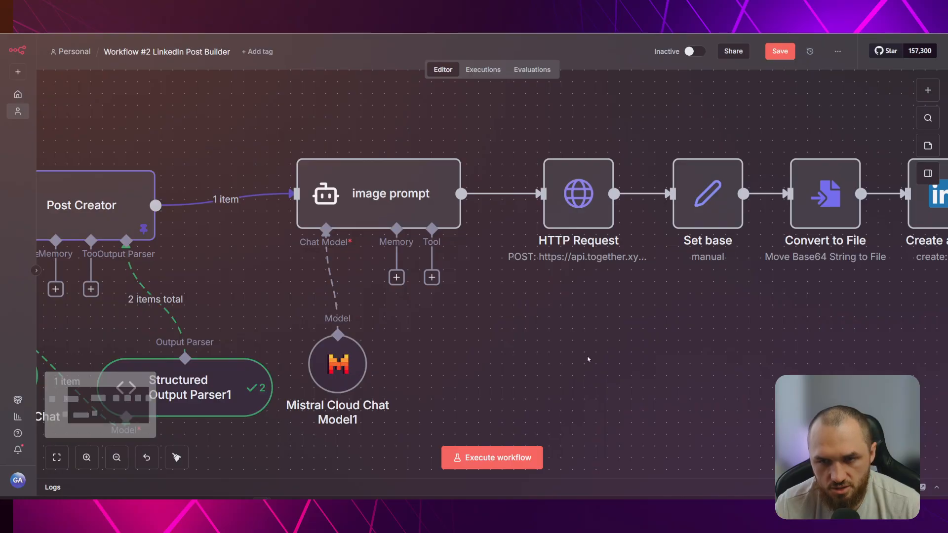
click(394, 139)
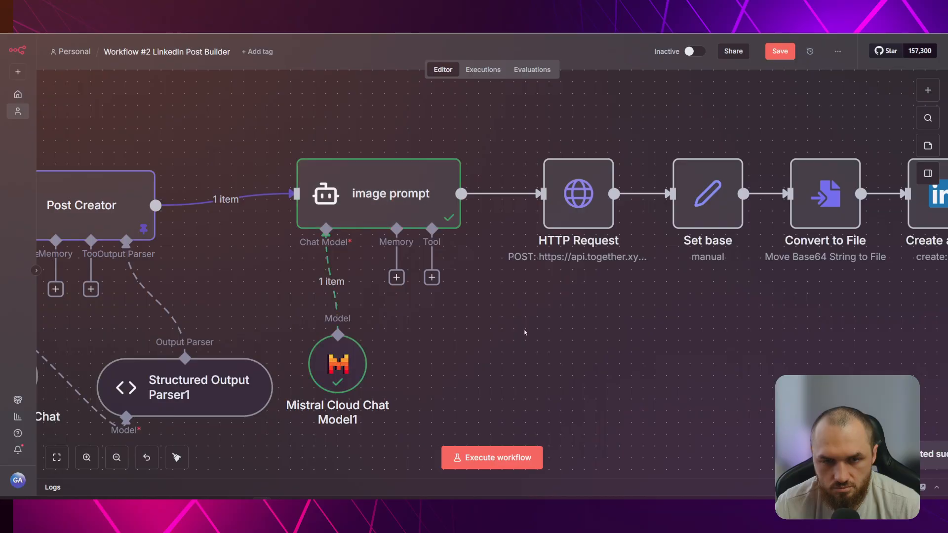
double_click(422, 193)
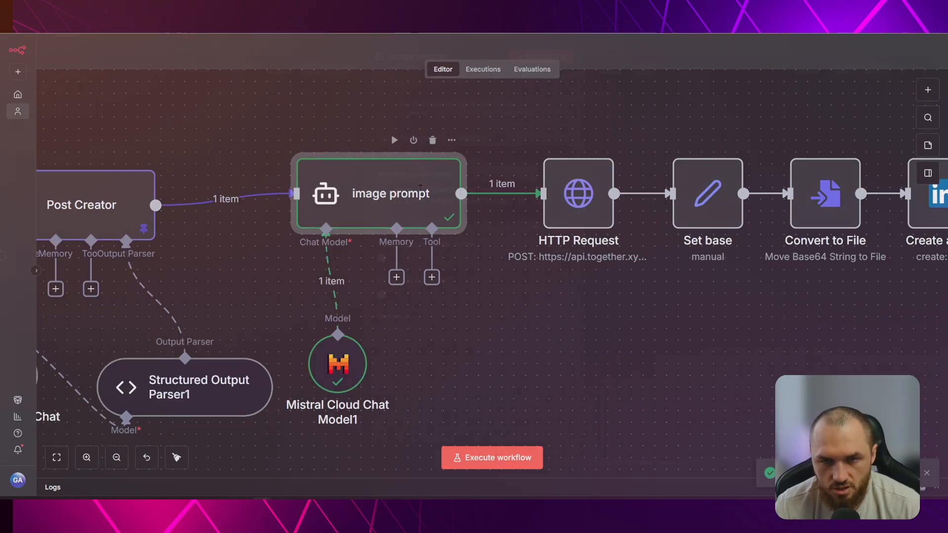
click(840, 82)
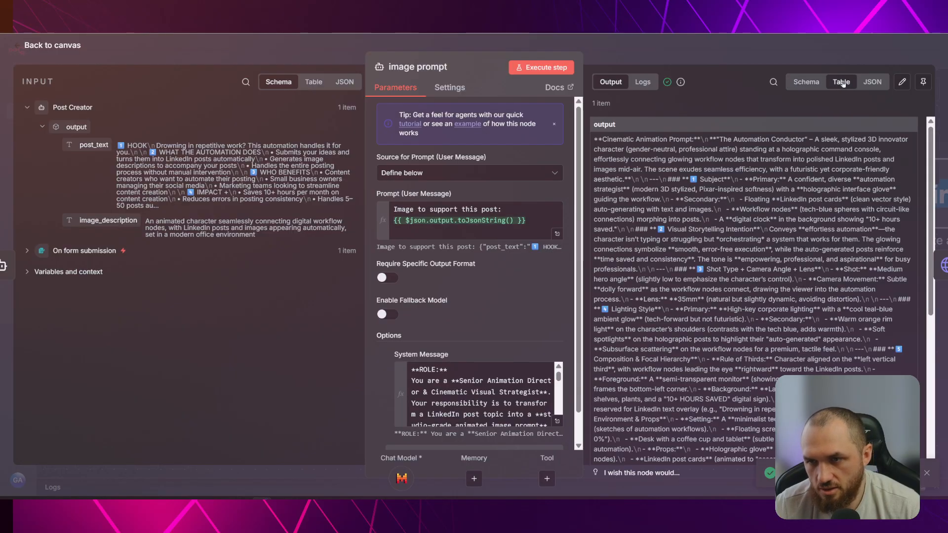
Step: Read through the cinematic animation prompt in the image prompt node's output, from start to end
scroll(706, 209, down, 5)
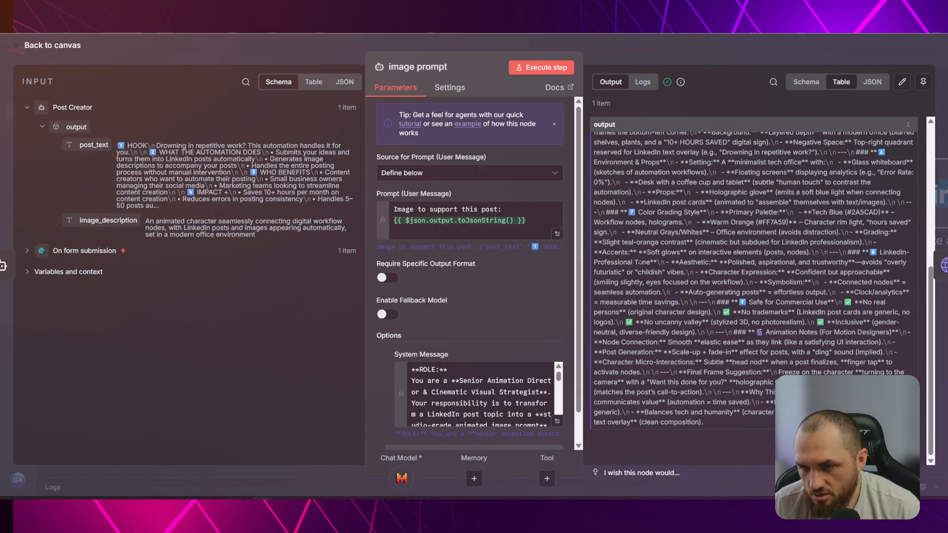
scroll(745, 212, up, 6)
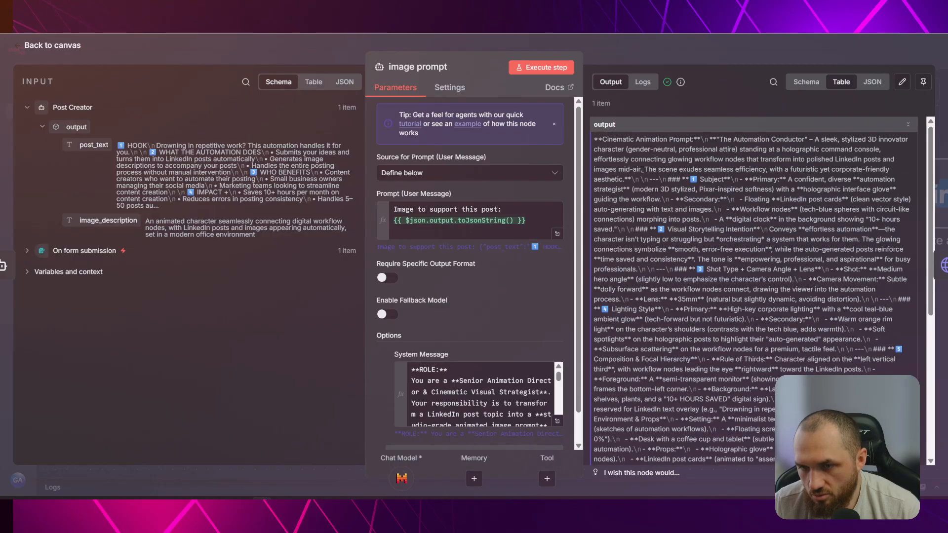
drag(592, 142, 752, 425)
scroll(887, 223, down, 3)
scroll(887, 223, down, 2)
click(743, 379)
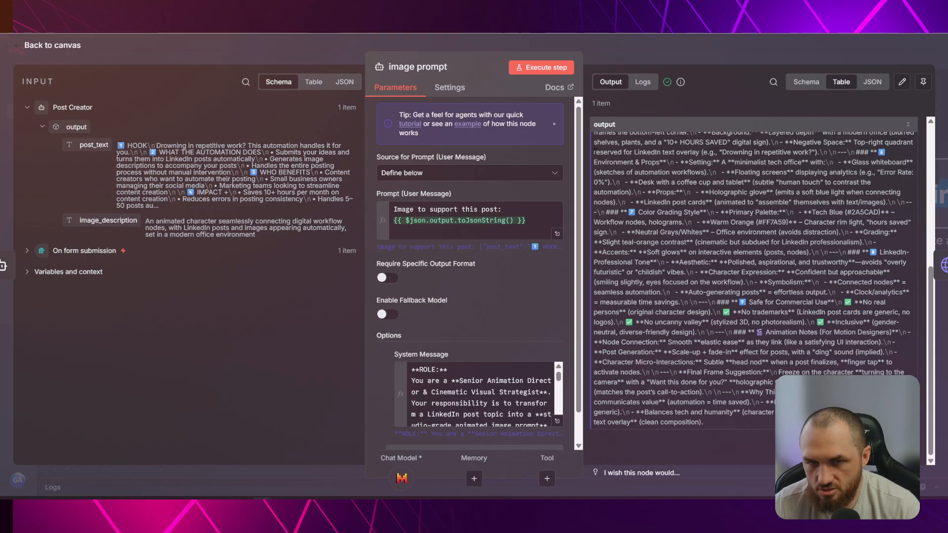
Step: Return to the canvas and pin the image prompt node's output data
click(323, 53)
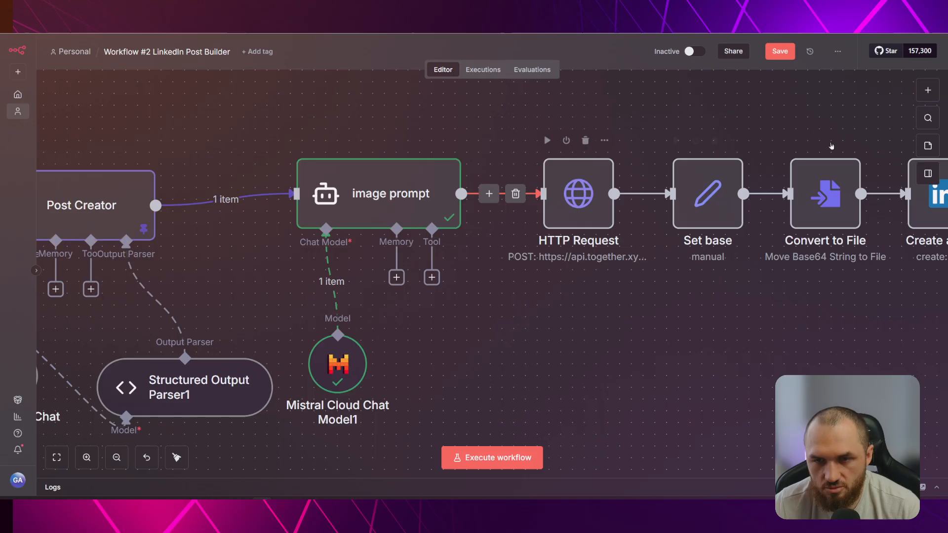
click(928, 91)
click(426, 186)
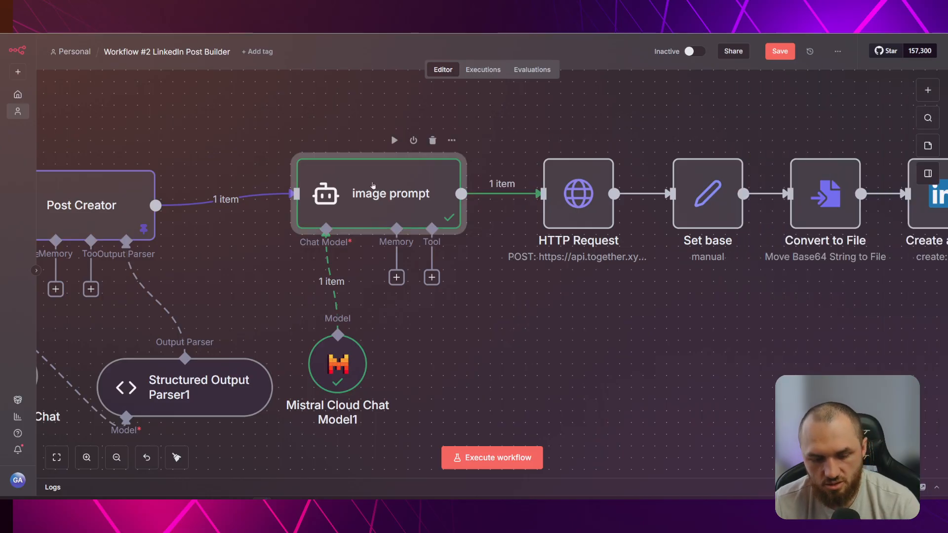
click(928, 91)
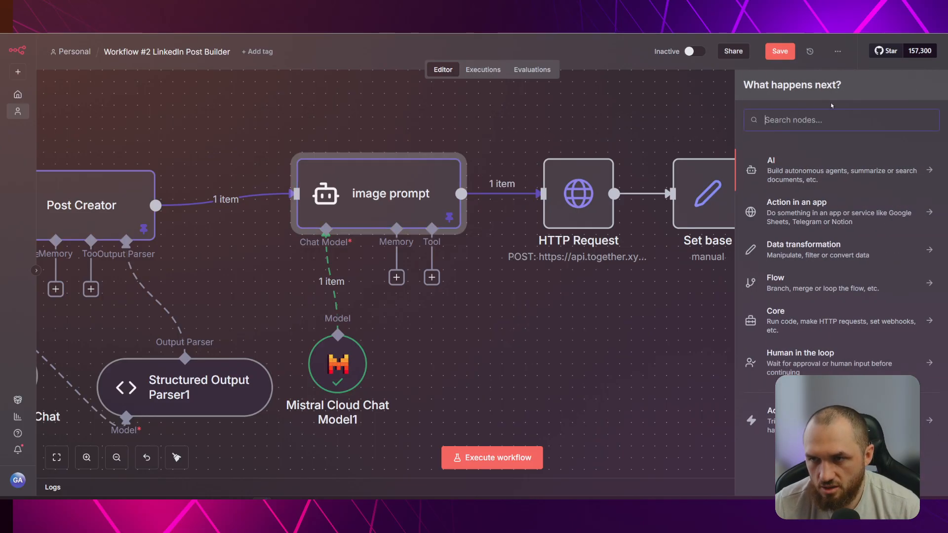
text(http)
click(803, 175)
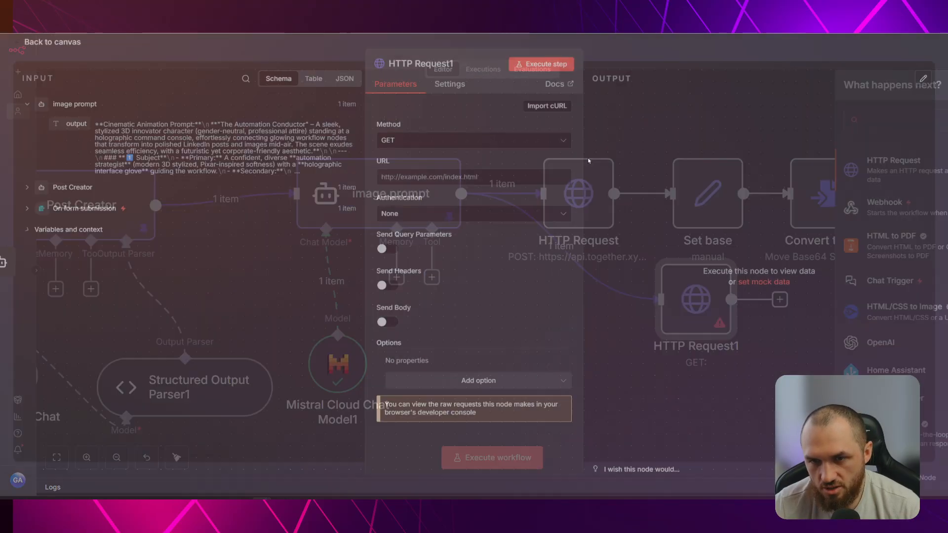
click(319, 48)
drag(677, 319, 547, 387)
key(Delete)
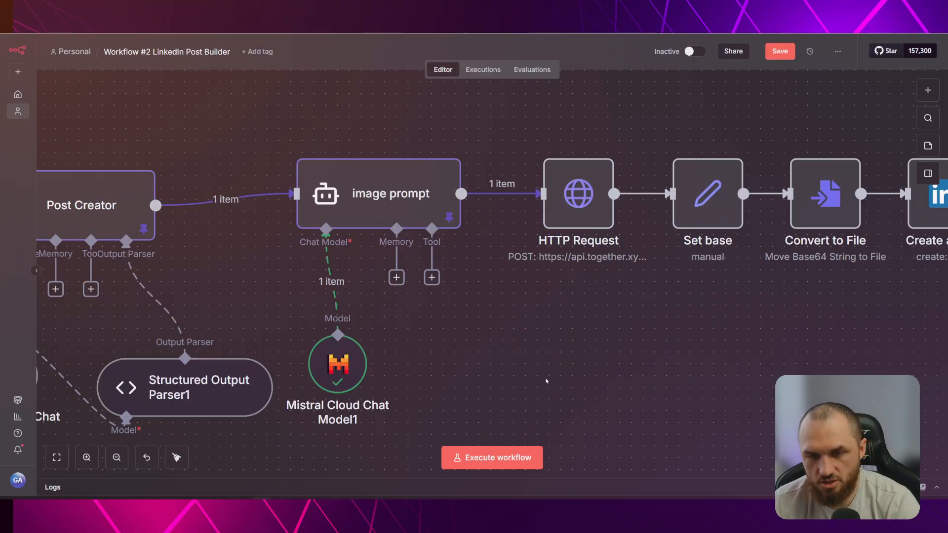
Step: Open the existing HTTP Request node and check its POST method and the Together image generation URL
double_click(578, 194)
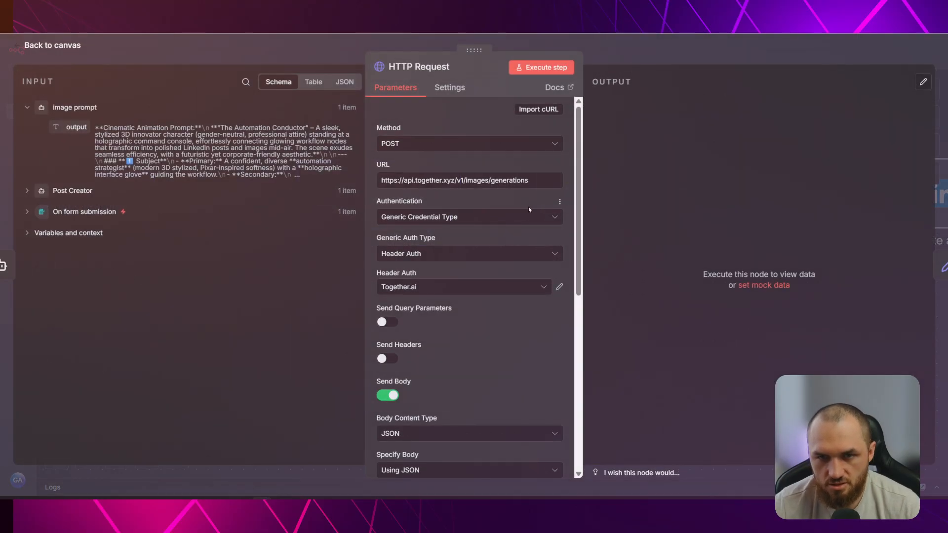
click(410, 142)
click(434, 264)
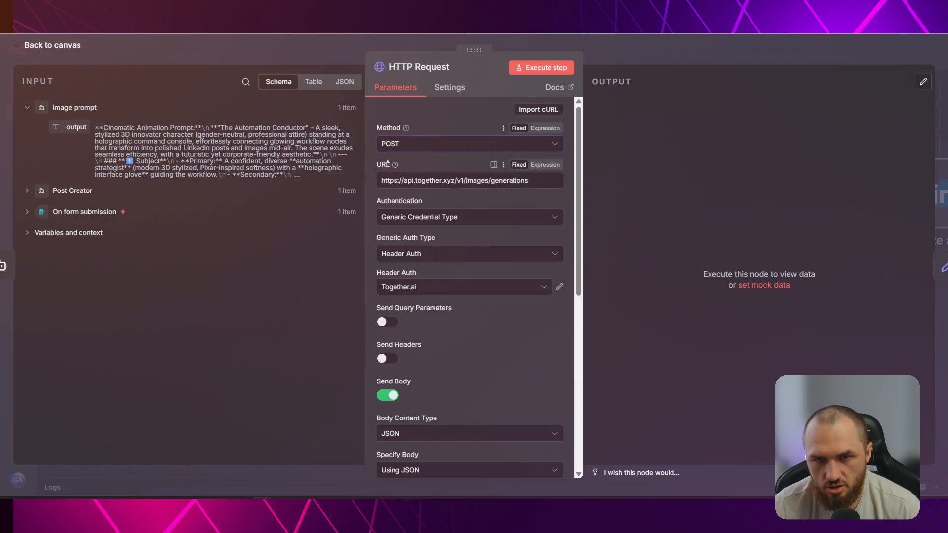
drag(381, 180, 444, 183)
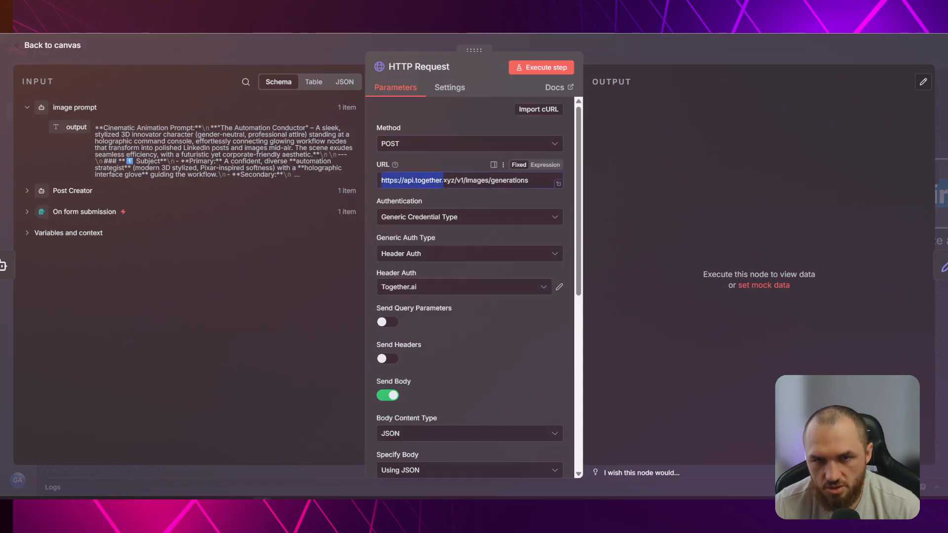
click(445, 182)
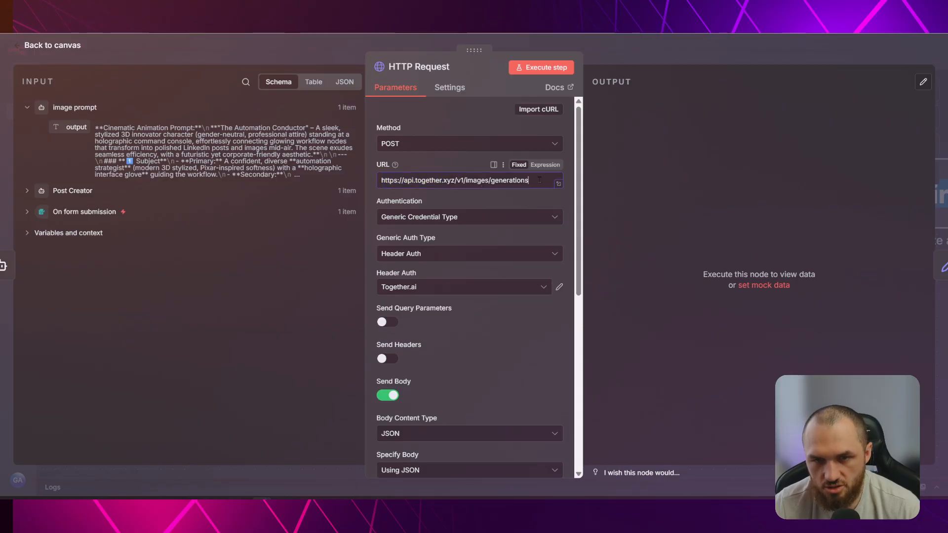
Step: Check the HTTP Request node's generic auth type options and its list of Header Auth credentials
scroll(479, 197, down, 1)
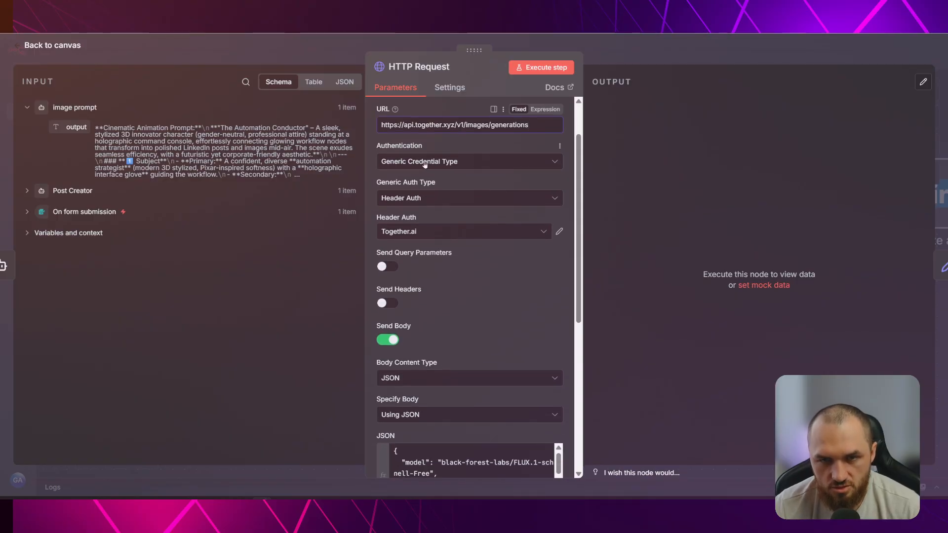
click(395, 200)
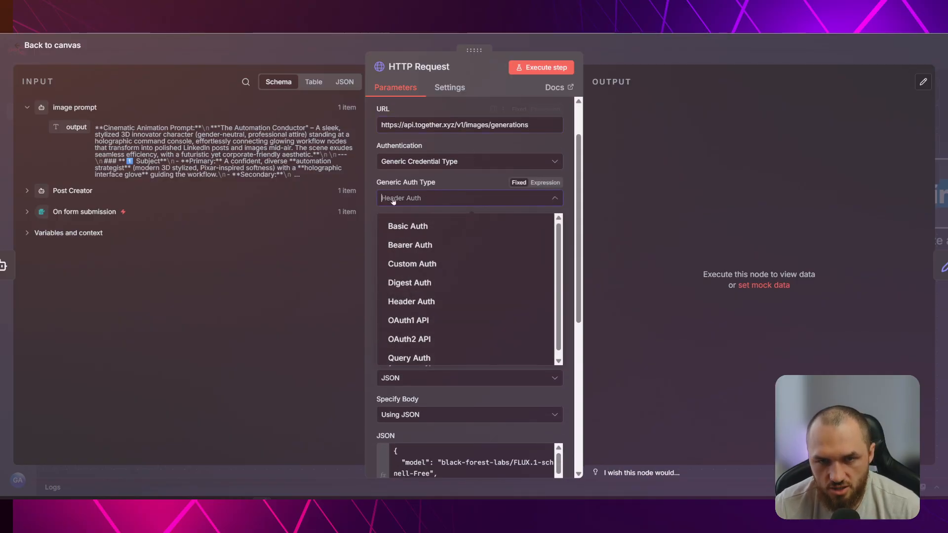
click(404, 201)
click(394, 234)
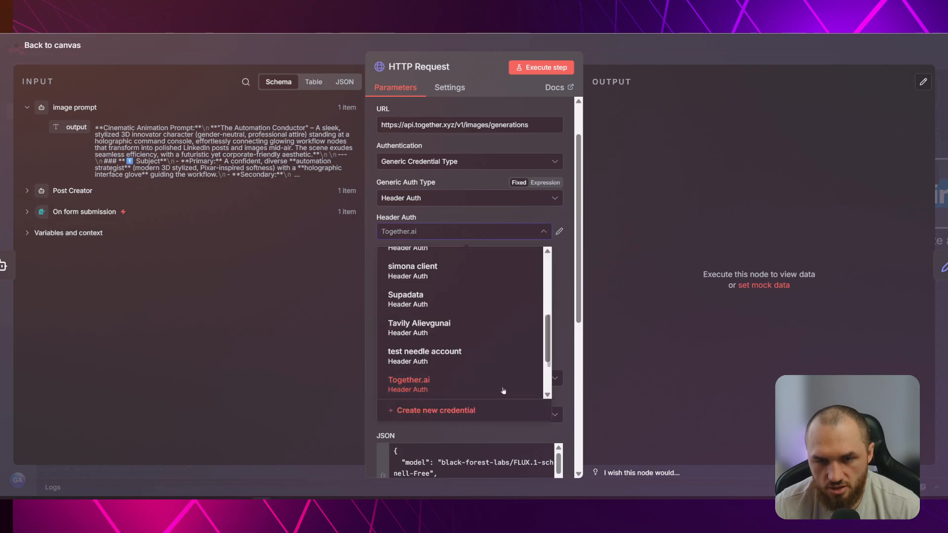
click(450, 209)
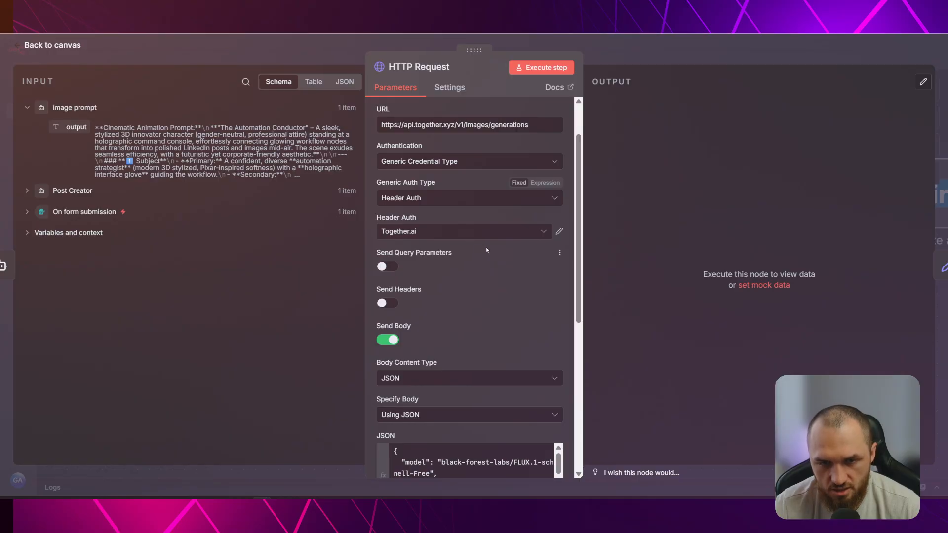
Step: Examine the HTTP Request node's JSON body in the expression editor, including the model value
scroll(486, 246, down, 3)
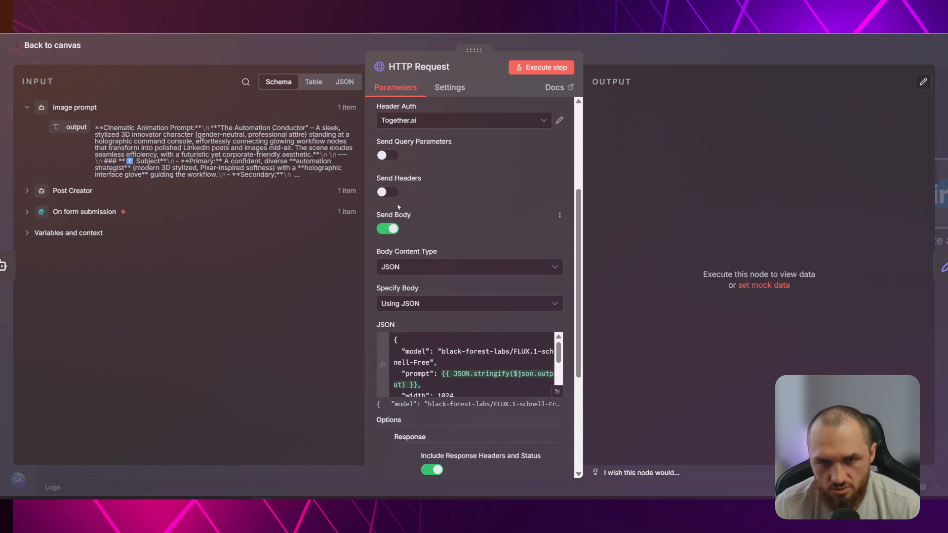
scroll(398, 208, down, 2)
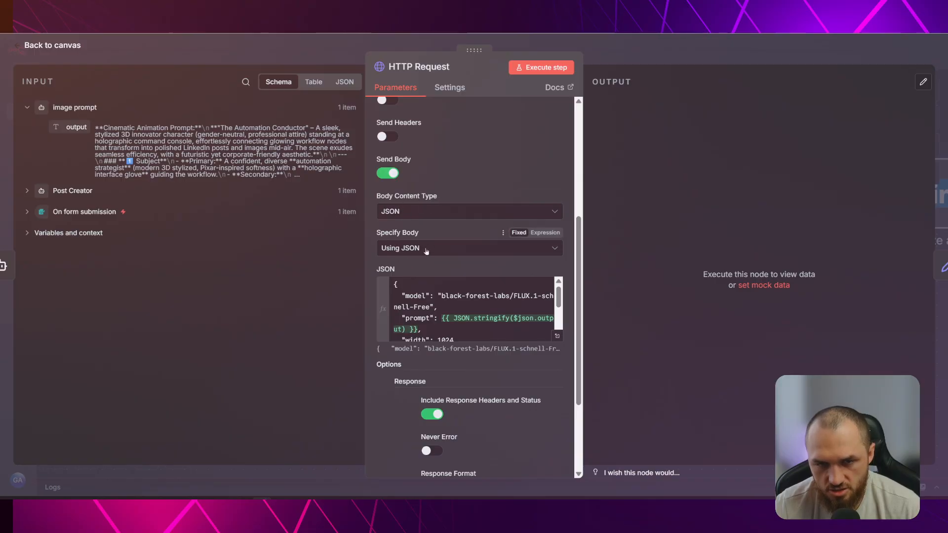
click(556, 337)
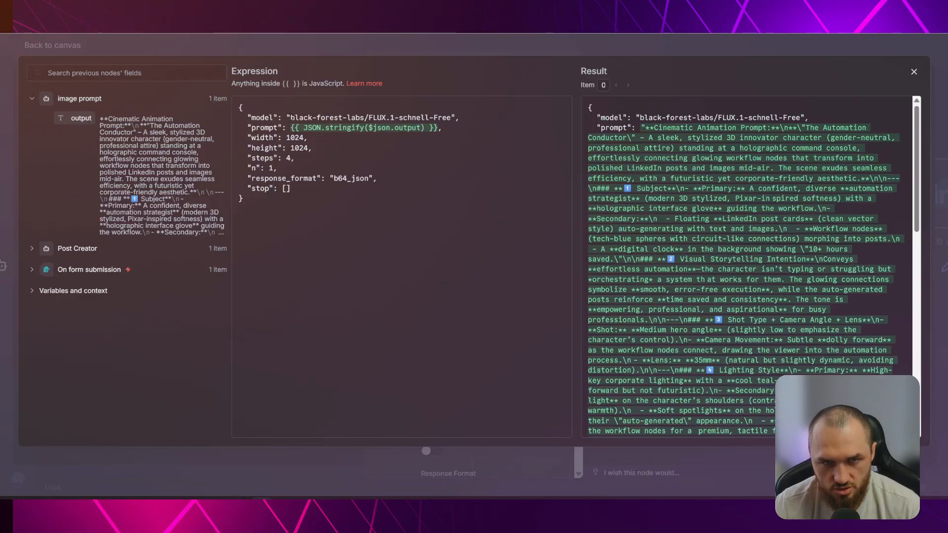
drag(291, 117, 451, 118)
click(344, 118)
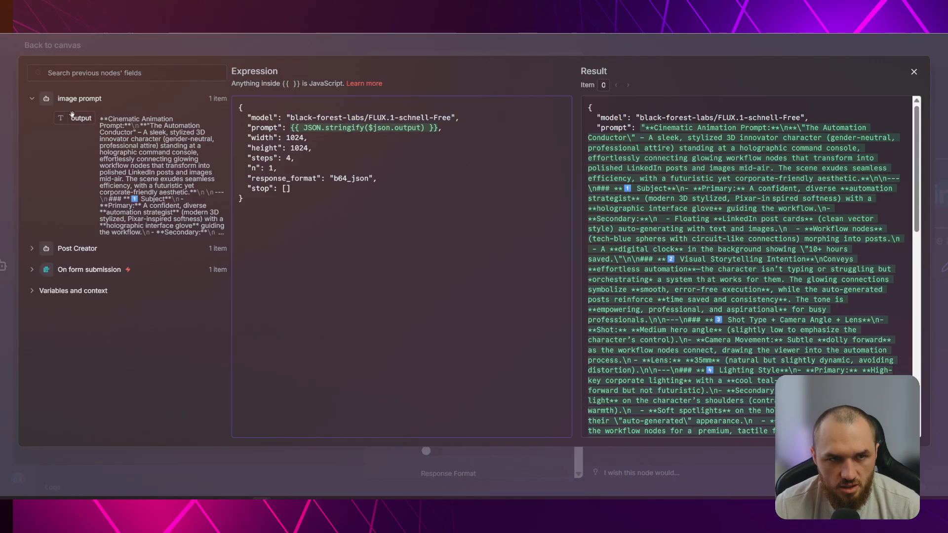
Step: Replace the JSON body's prompt value with the image prompt node's output, wrapped as {{ JSON.stringify($json.output) }}
drag(290, 128, 438, 128)
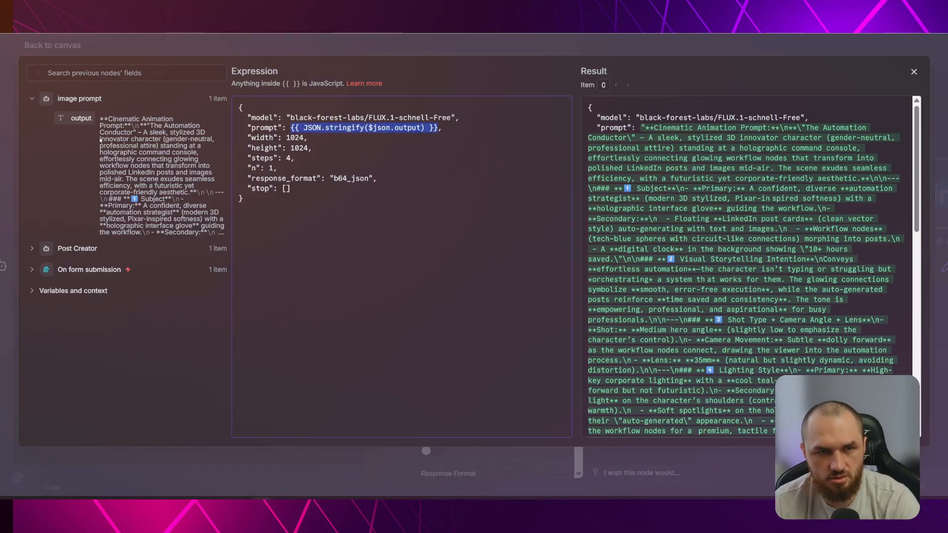
key(BackSpace)
drag(74, 119, 293, 129)
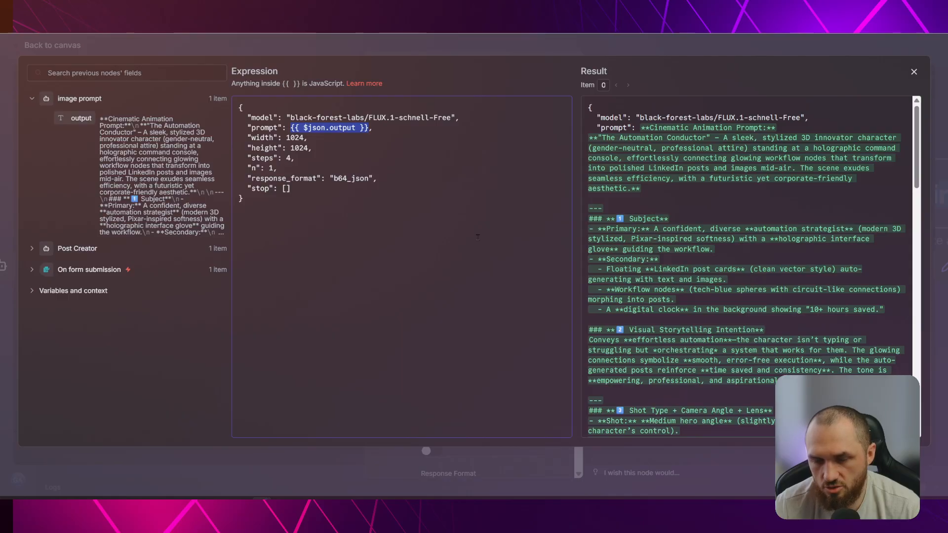
click(304, 128)
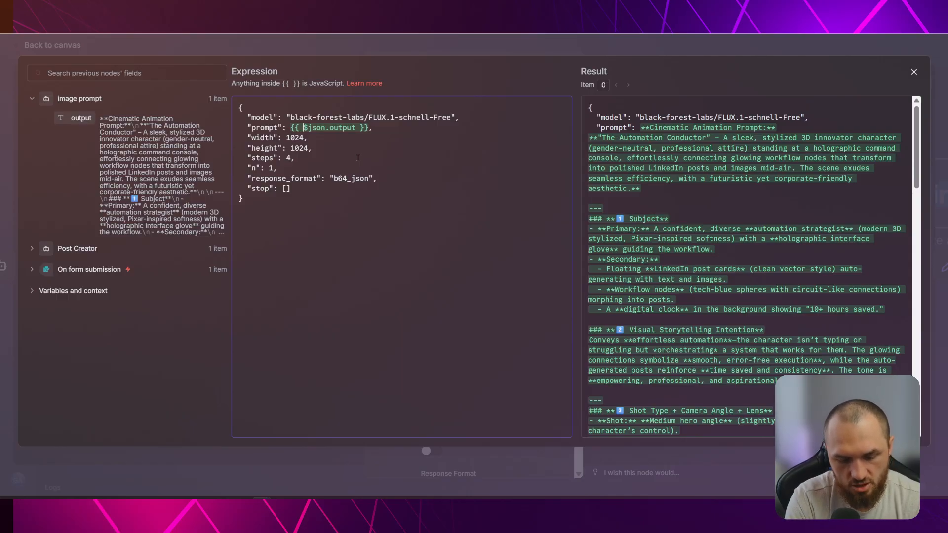
text(JSON.stri)
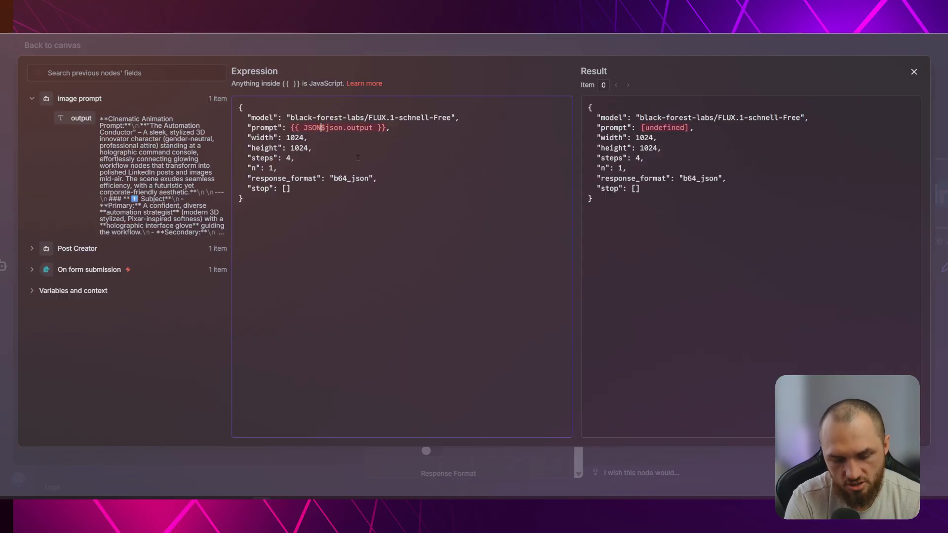
text(ngify)
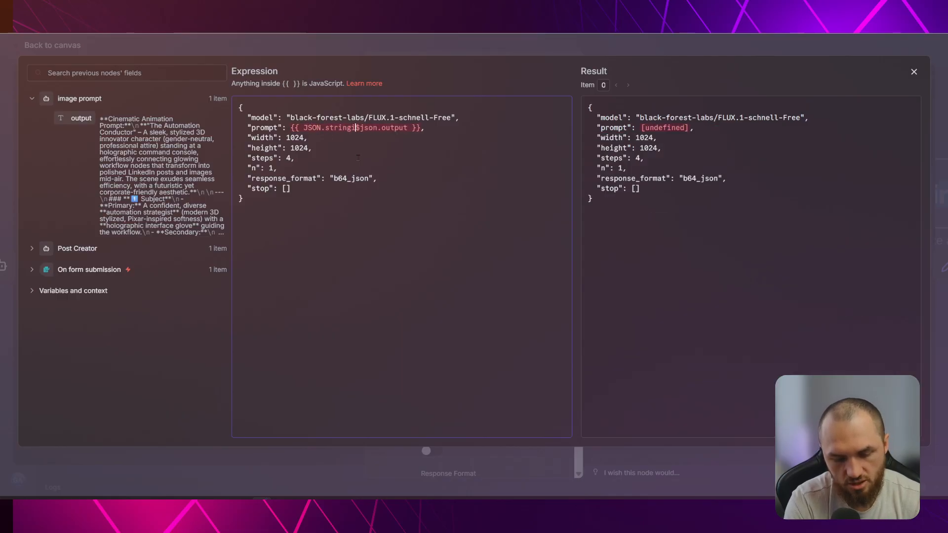
text(($json.output)
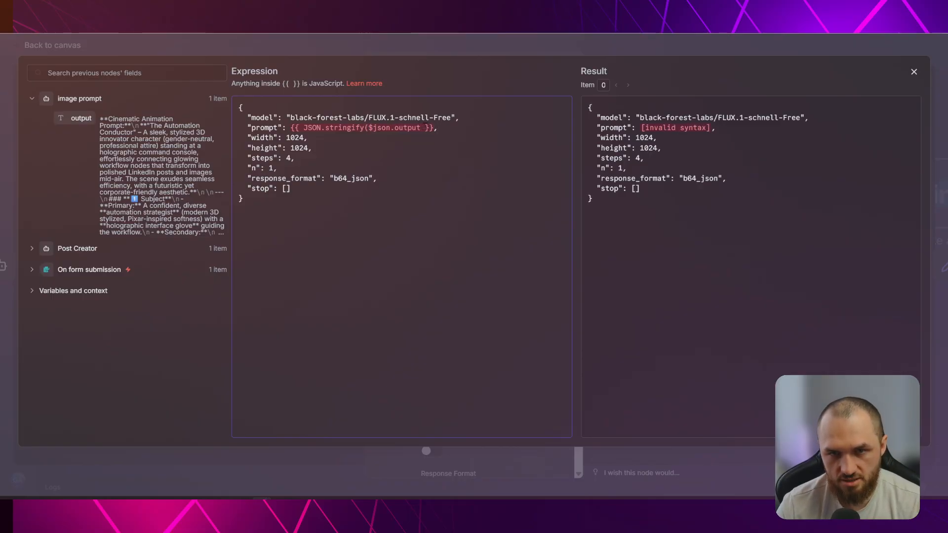
text())
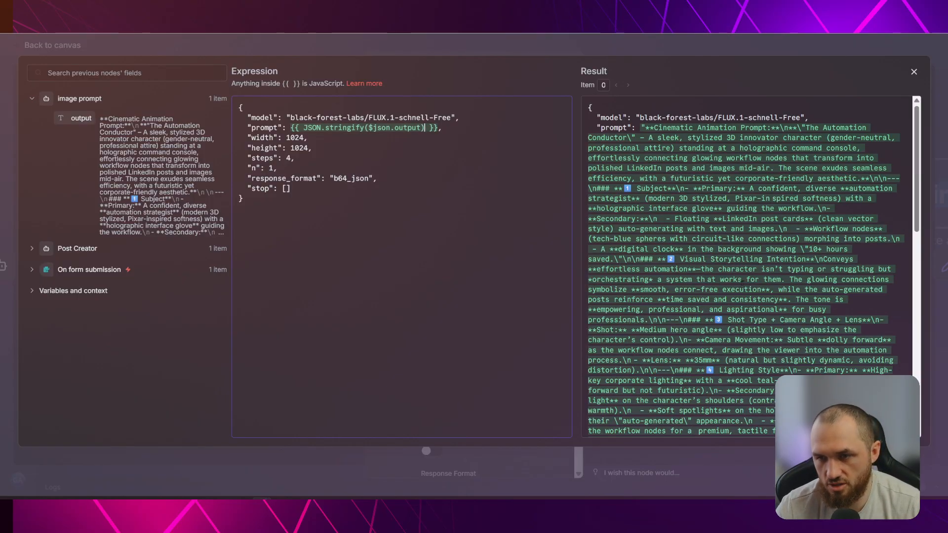
Step: Examine the JSON.stringify wrapper, the quoting in the result, and the body's width, height and response_format values
drag(303, 128, 364, 127)
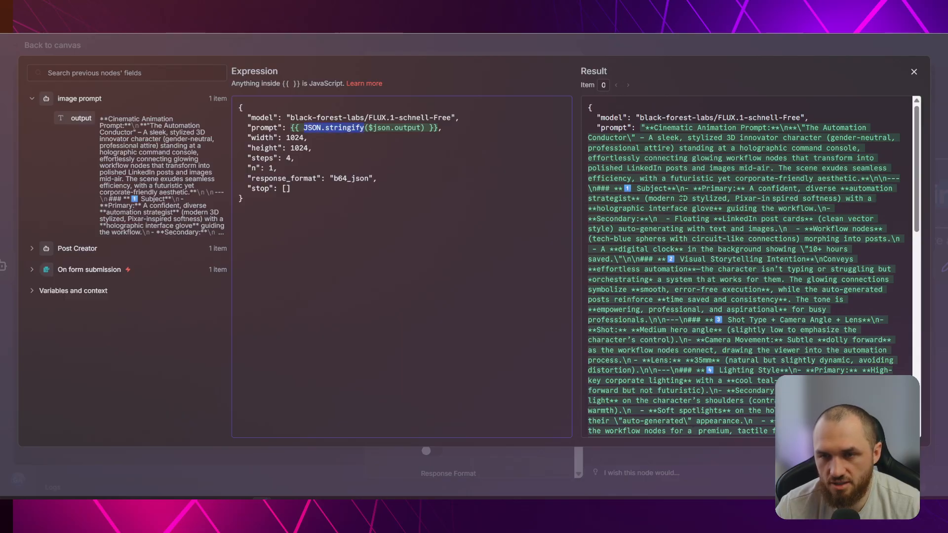
click(439, 127)
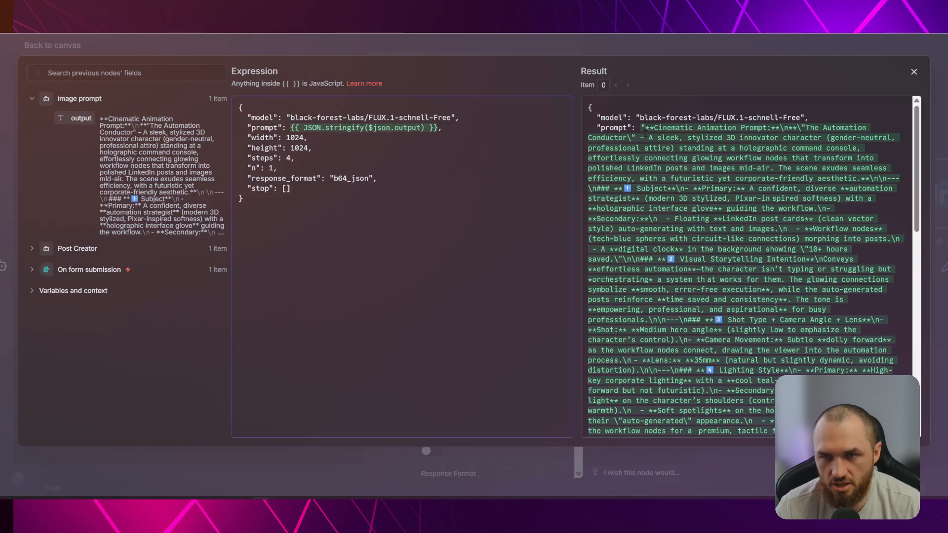
drag(645, 128, 643, 127)
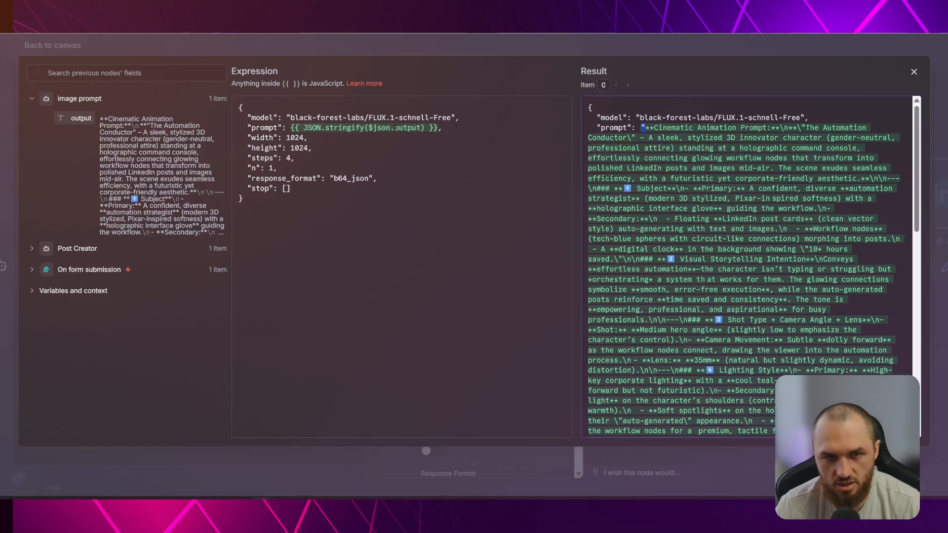
click(256, 138)
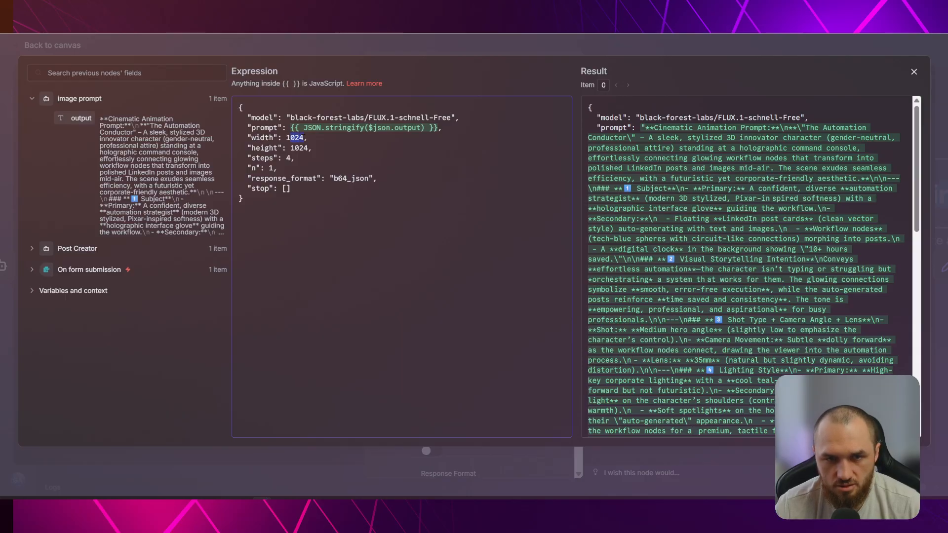
drag(294, 149, 307, 148)
click(316, 148)
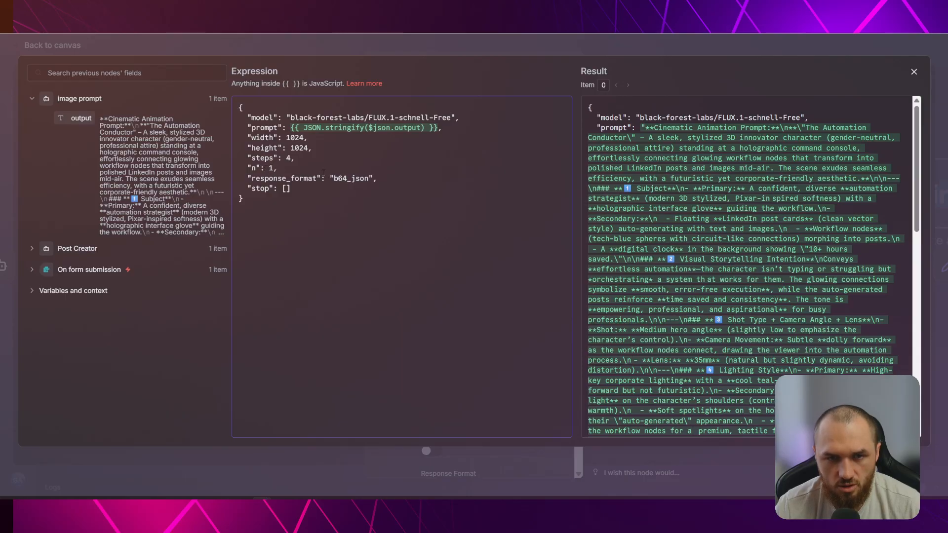
drag(334, 178, 369, 178)
click(330, 195)
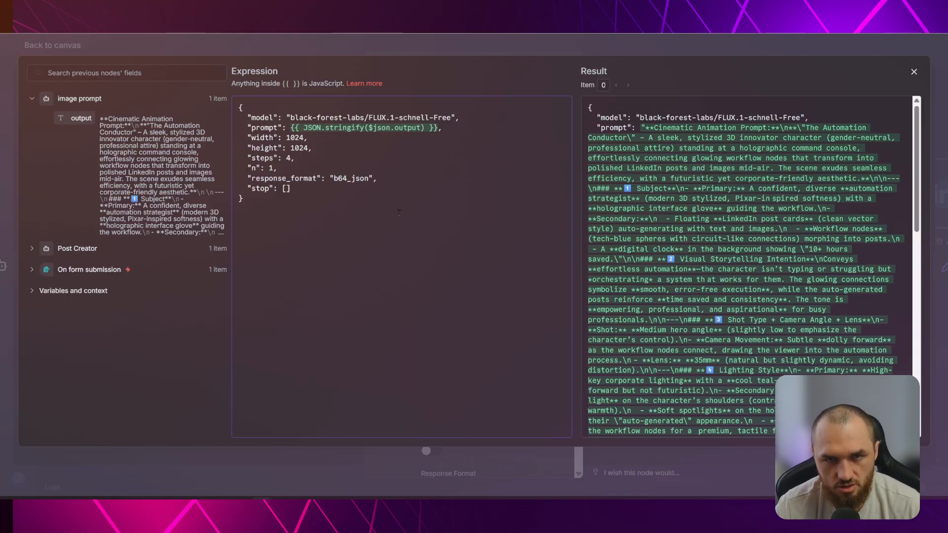
Step: Return to the canvas and execute the HTTP Request node to generate the image
click(247, 48)
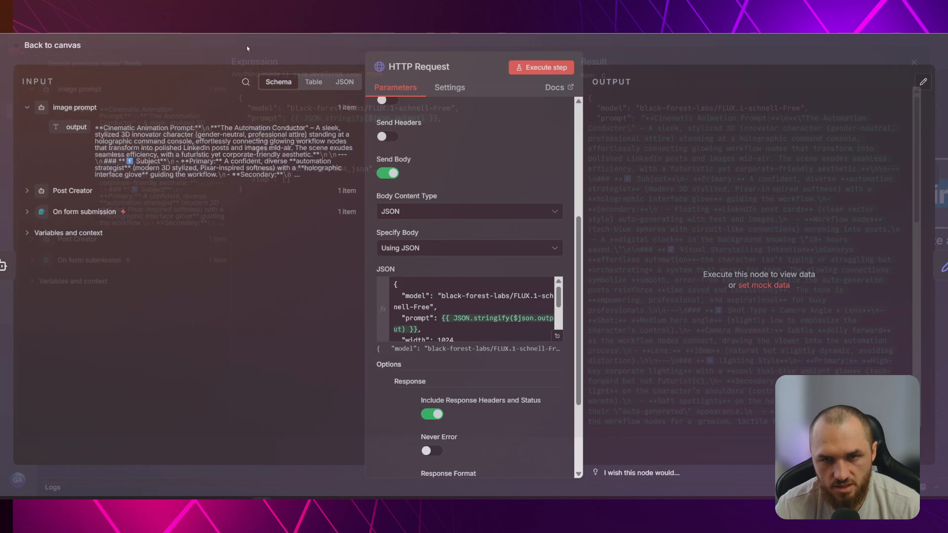
click(323, 47)
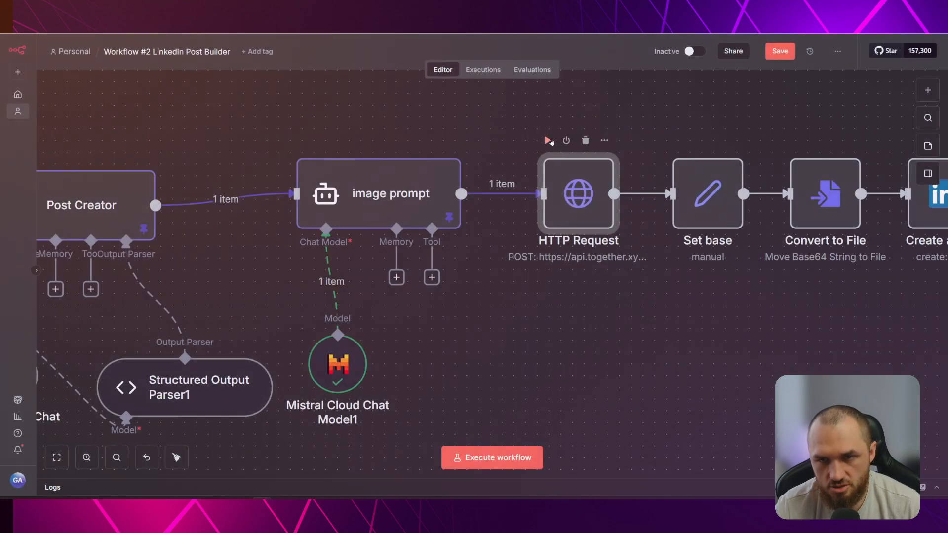
key(ctrl+Return)
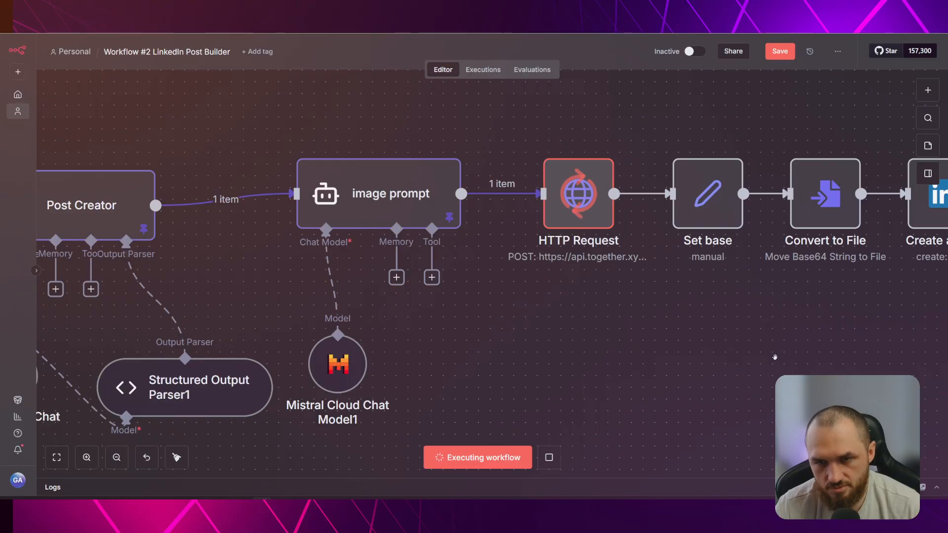
scroll(592, 345, right, 5)
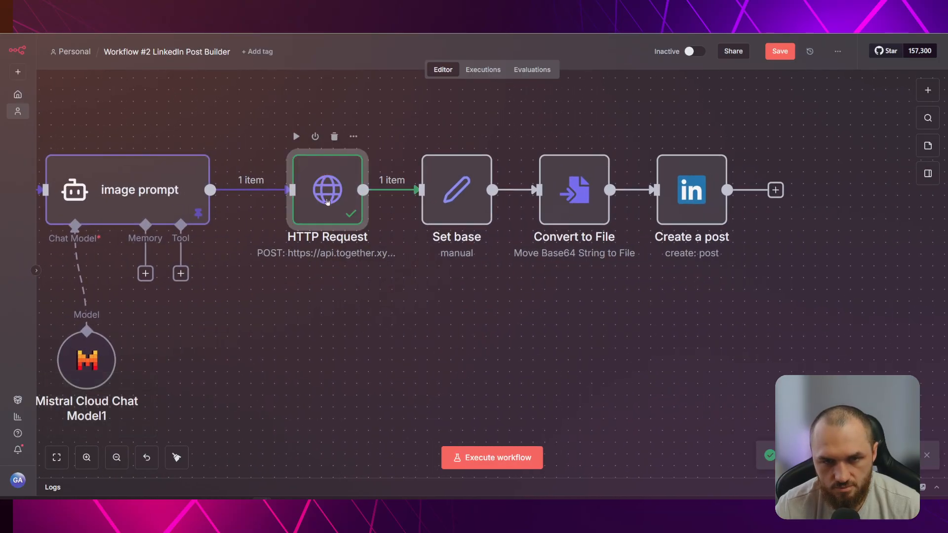
Step: Check the HTTP Request node's JSON body, response options and the b64_json field in its output
double_click(327, 192)
scroll(487, 252, down, 10)
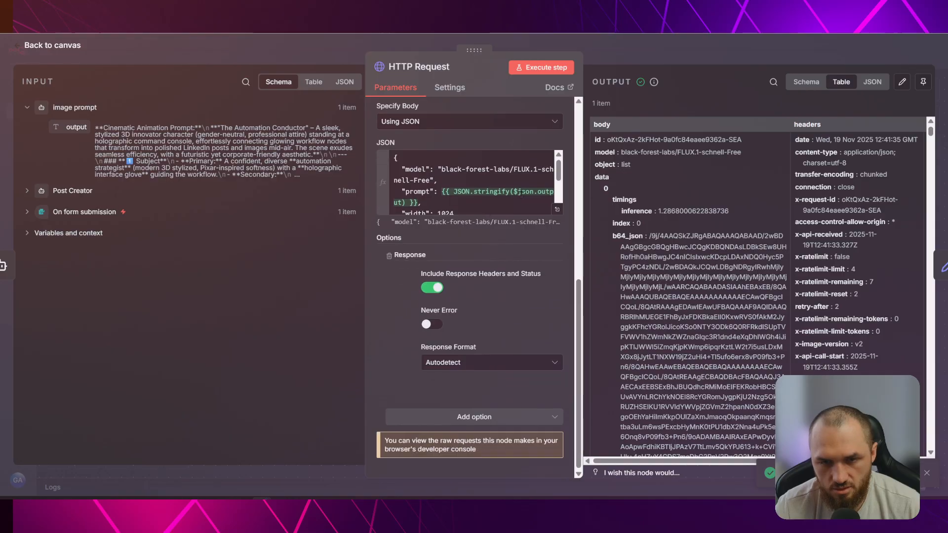
scroll(477, 264, up, 4)
scroll(518, 291, down, 4)
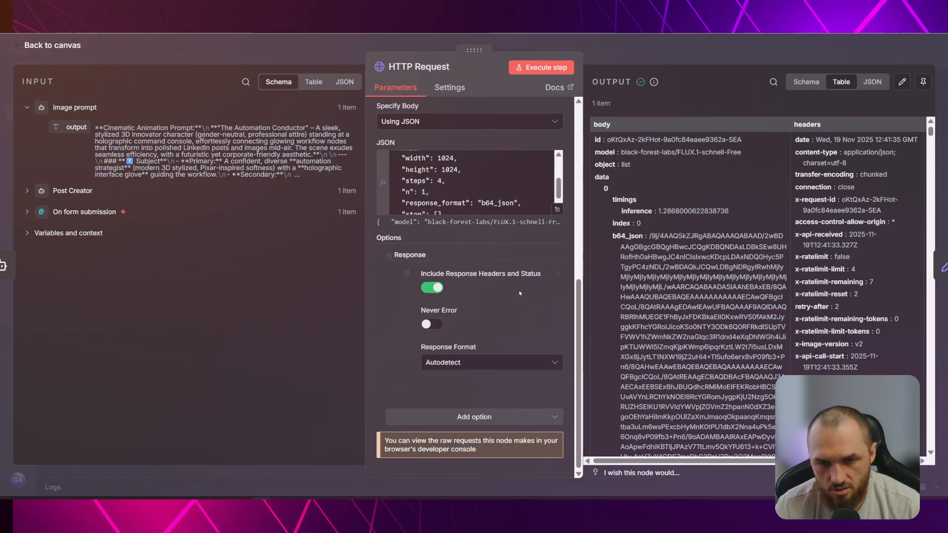
click(320, 54)
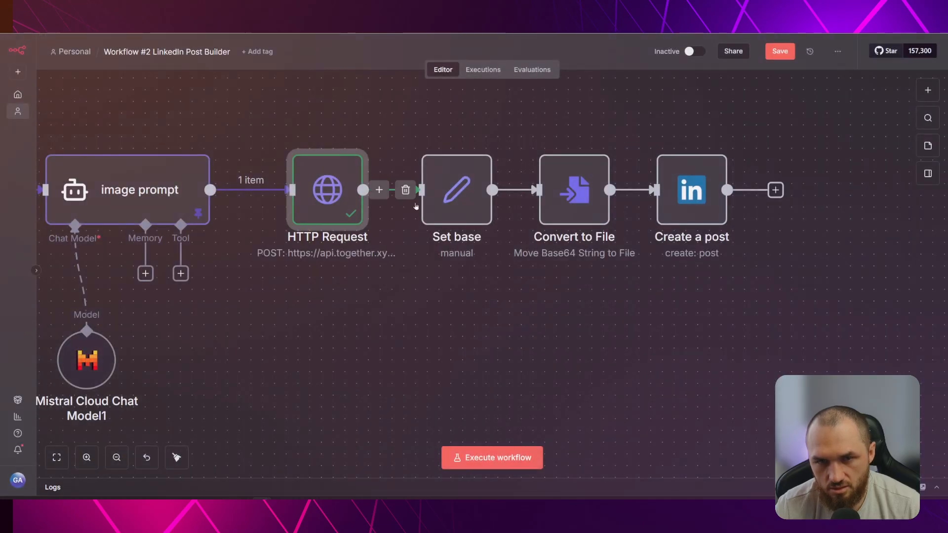
double_click(340, 201)
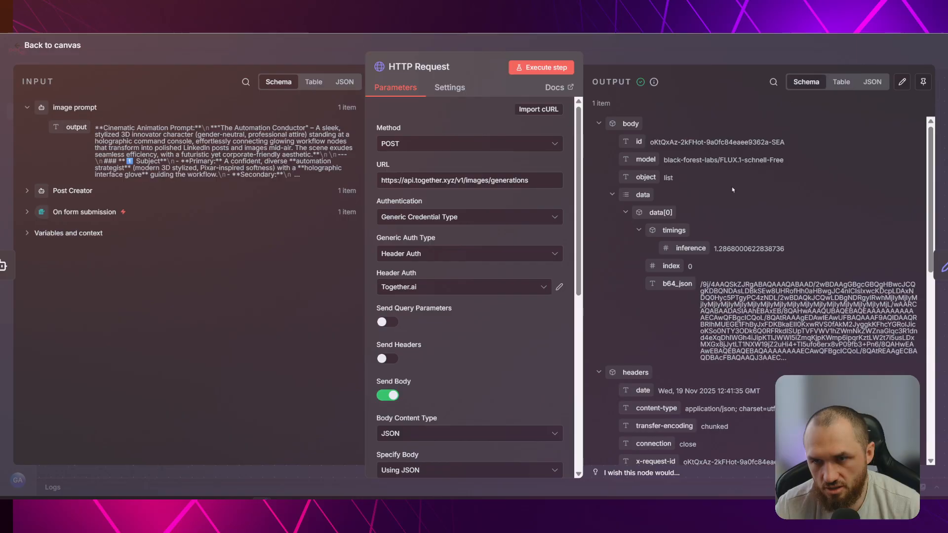
drag(664, 283, 703, 284)
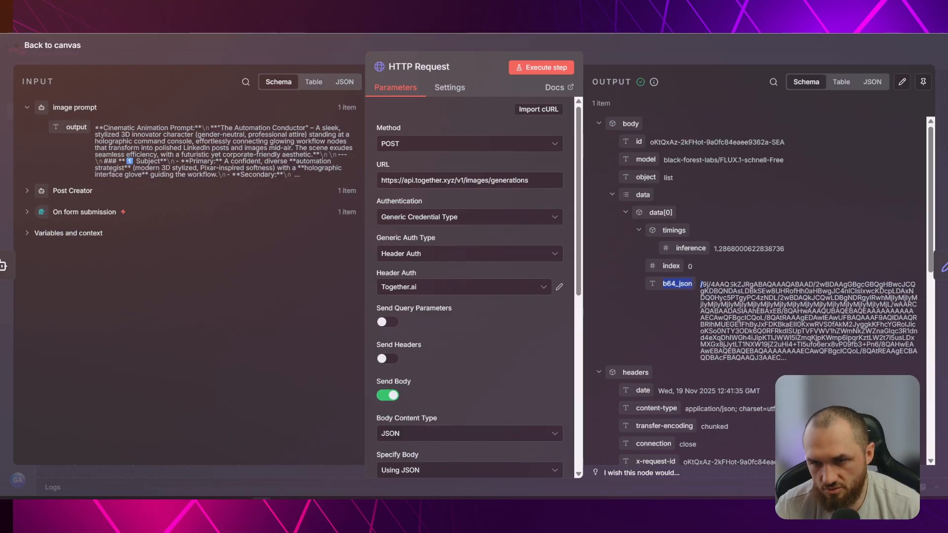
Step: Return to the canvas and pin the HTTP Request node's output data
click(321, 43)
mouse_move(328, 174)
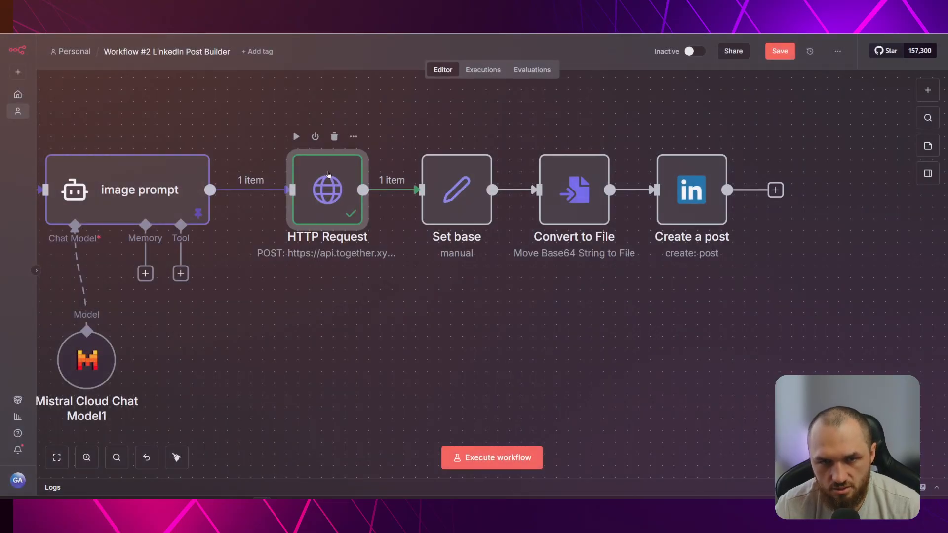
key(p)
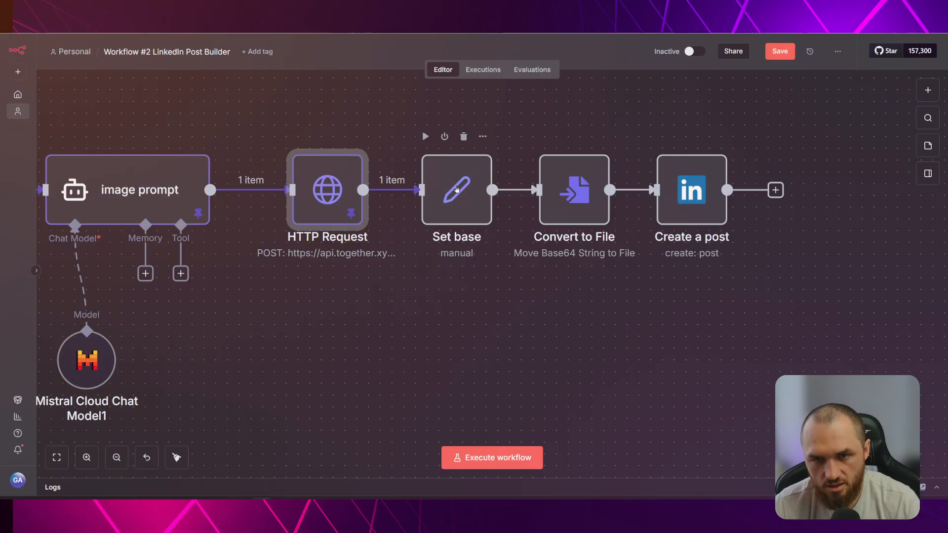
click(457, 189)
double_click(457, 189)
key(Escape)
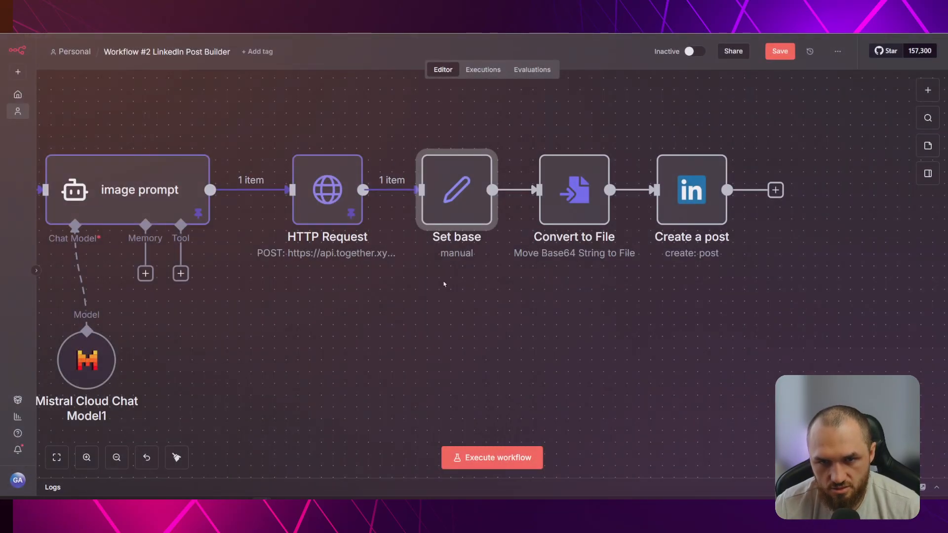
Step: Insert an Edit Fields (Set) node between HTTP Request and Set base and map the b64_json input as its field
mouse_move(377, 193)
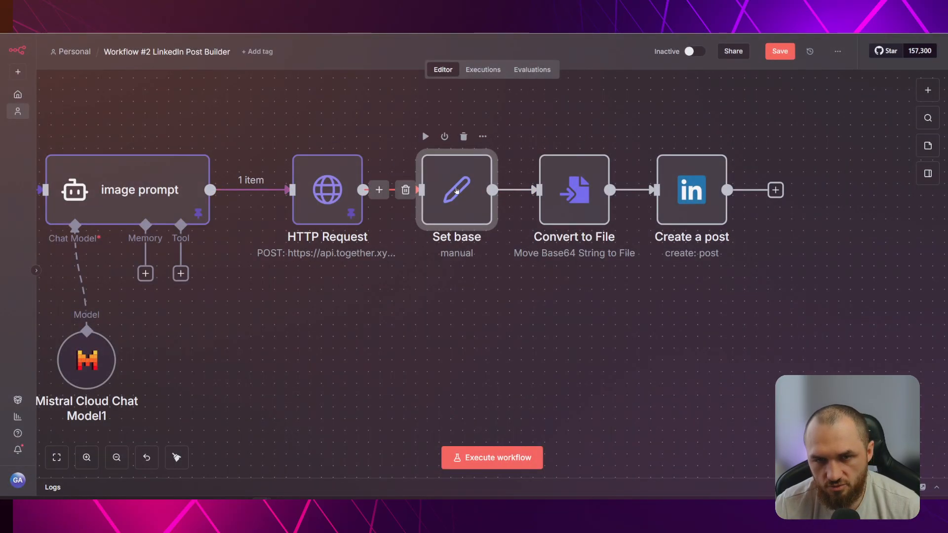
click(379, 190)
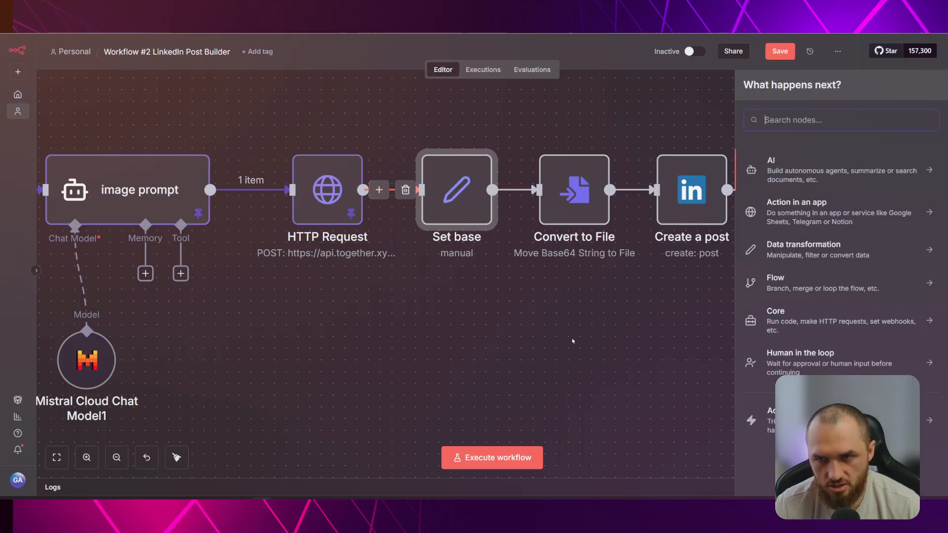
text(edit)
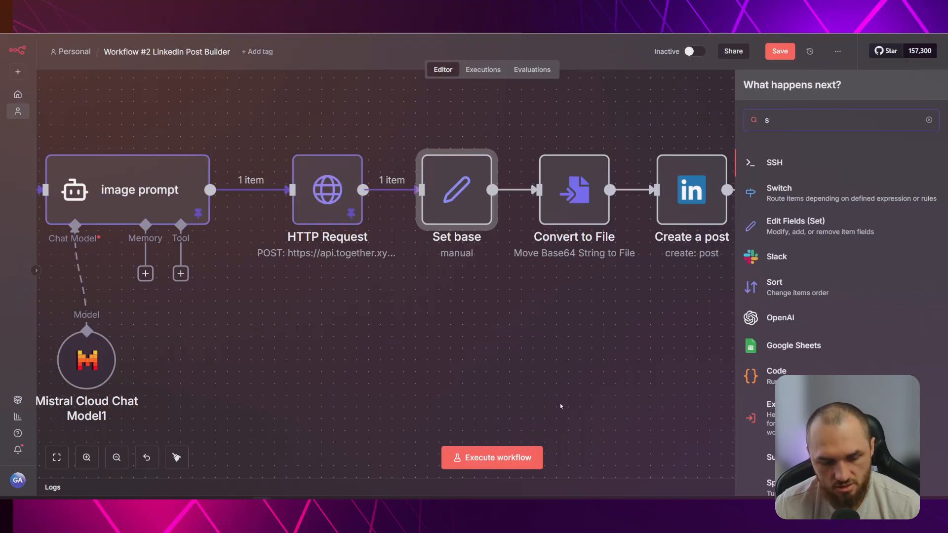
key(Return)
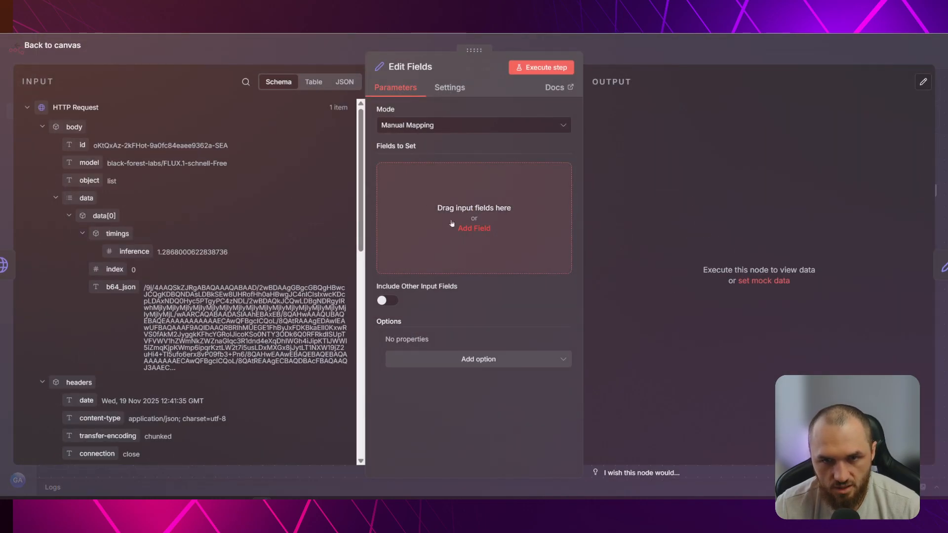
drag(120, 287, 471, 226)
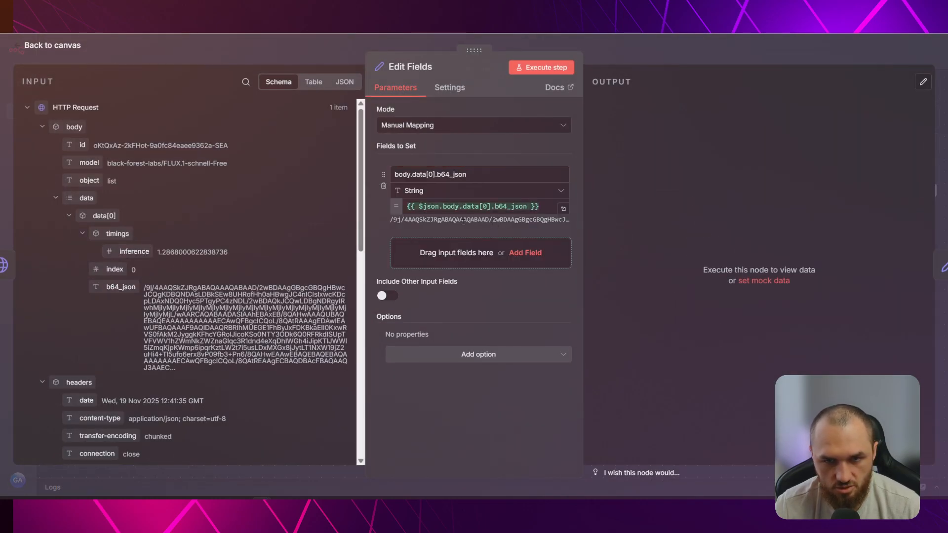
click(314, 44)
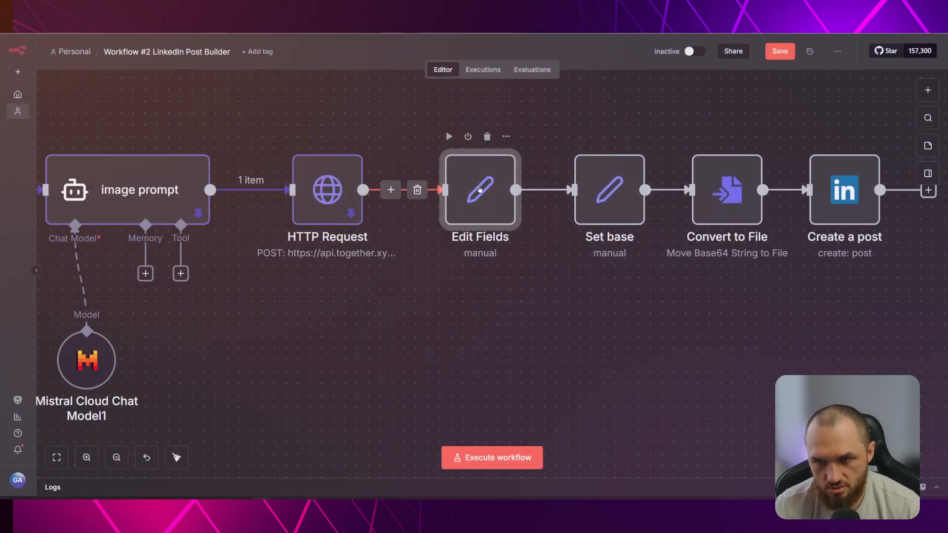
Step: Delete the extra Edit Fields node and move the Set base node closer to HTTP Request
drag(485, 211, 485, 248)
key(Delete)
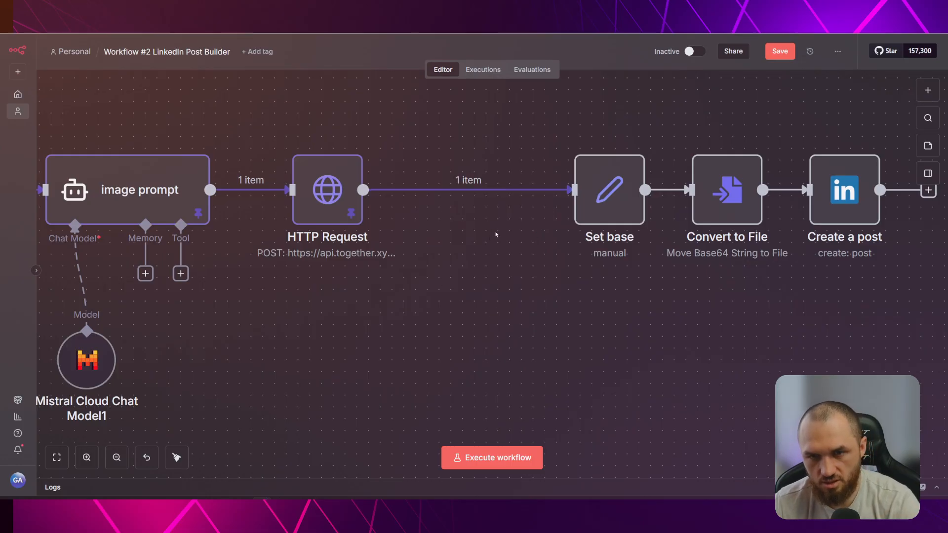
drag(609, 200, 469, 200)
Step: Check the base64 field mapping in the Set base node and execute that node from the canvas
double_click(469, 191)
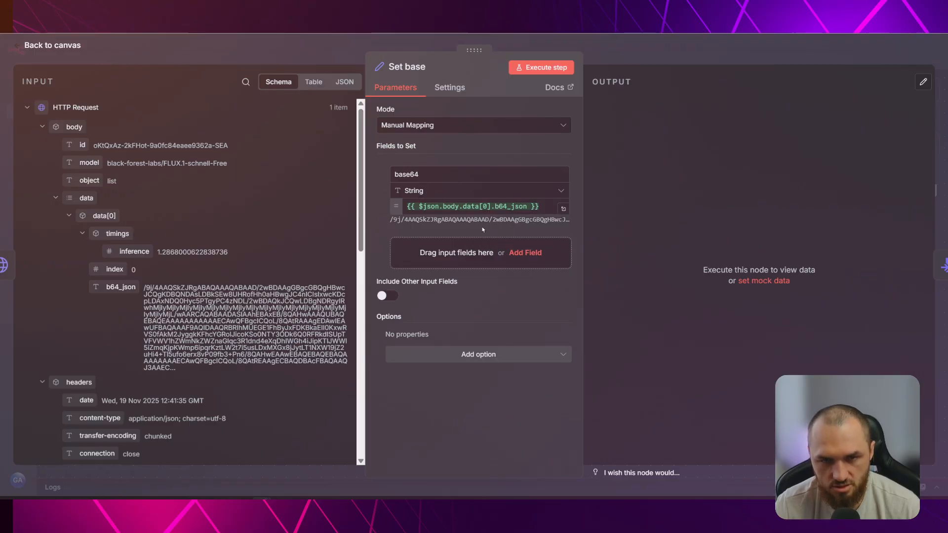
click(332, 50)
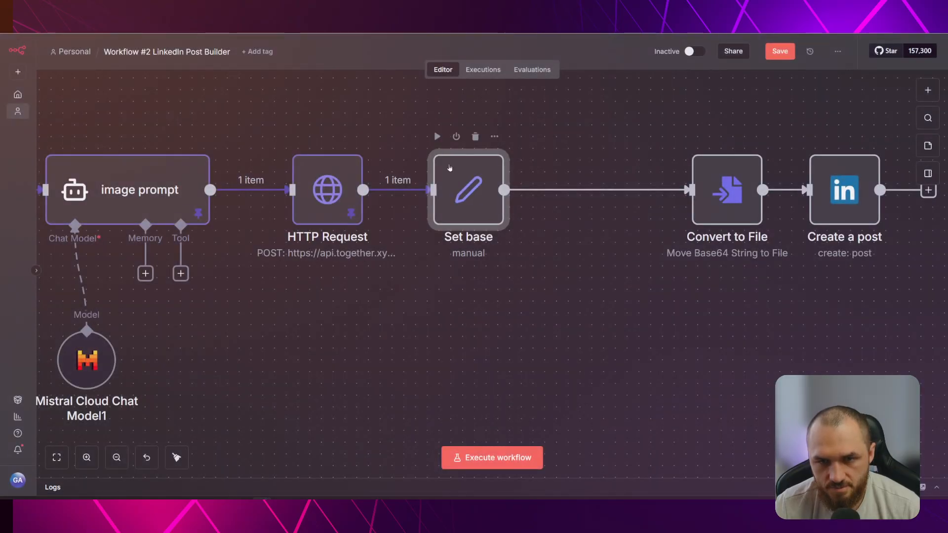
click(438, 137)
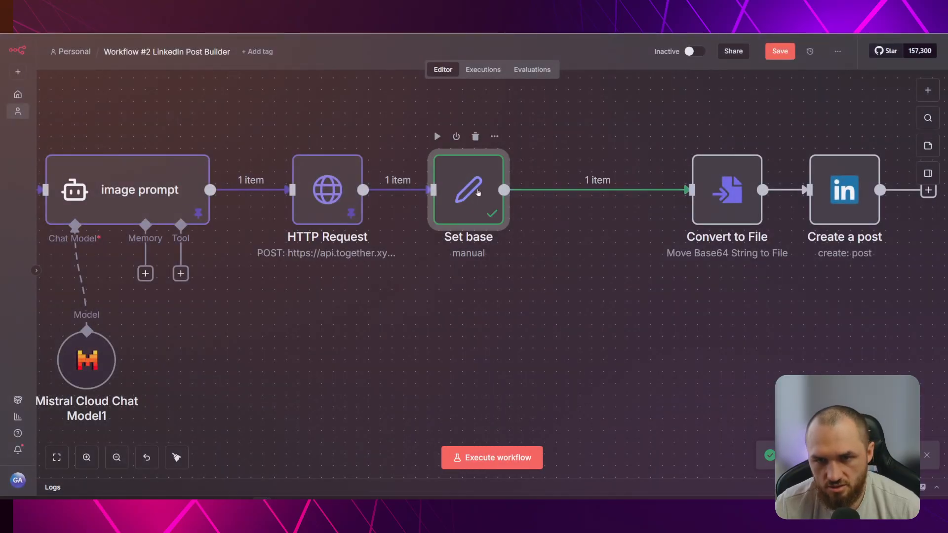
Step: Inspect the base64 string in the Set base node's output and pin the node's data on the canvas
double_click(490, 210)
drag(621, 124, 656, 129)
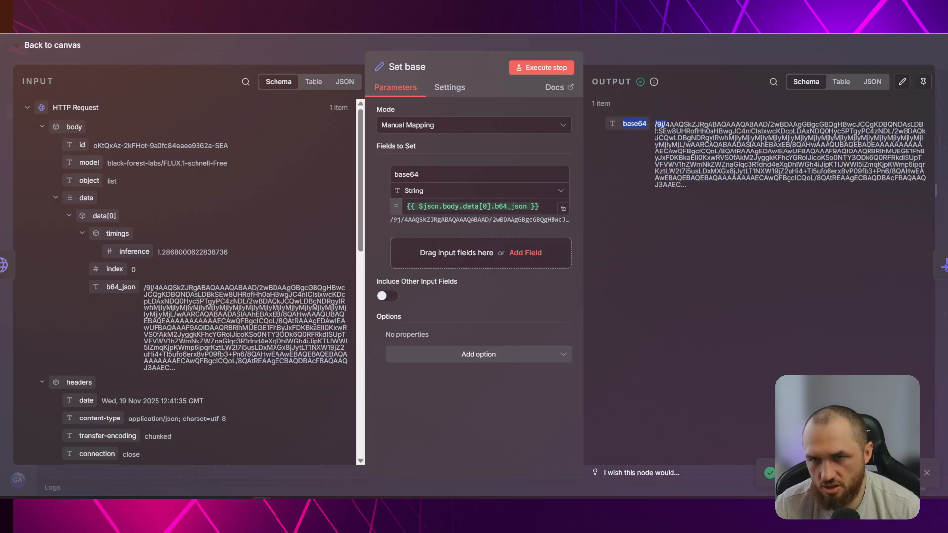
click(652, 57)
drag(628, 297, 437, 298)
key(p)
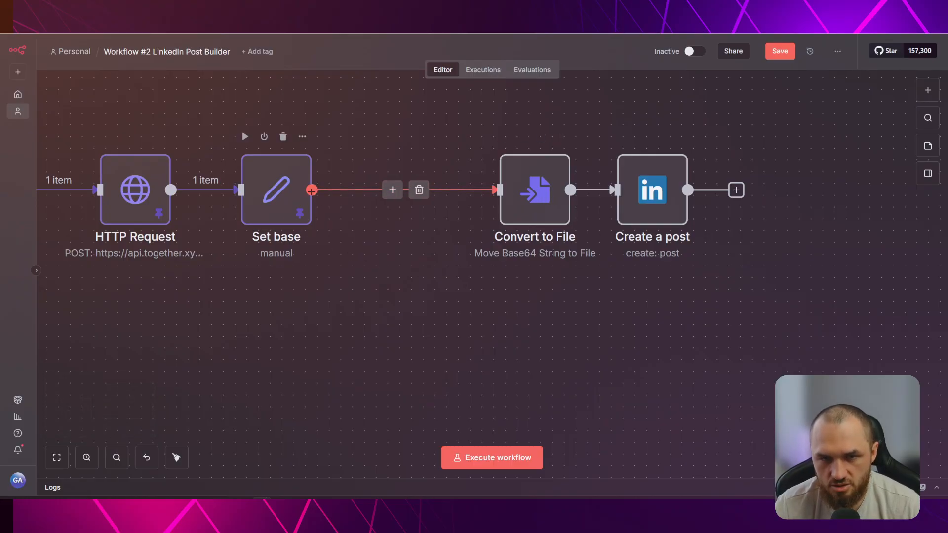
Step: Add a second Convert to File node after Set base using the Move base64 string to file action
key(Tab)
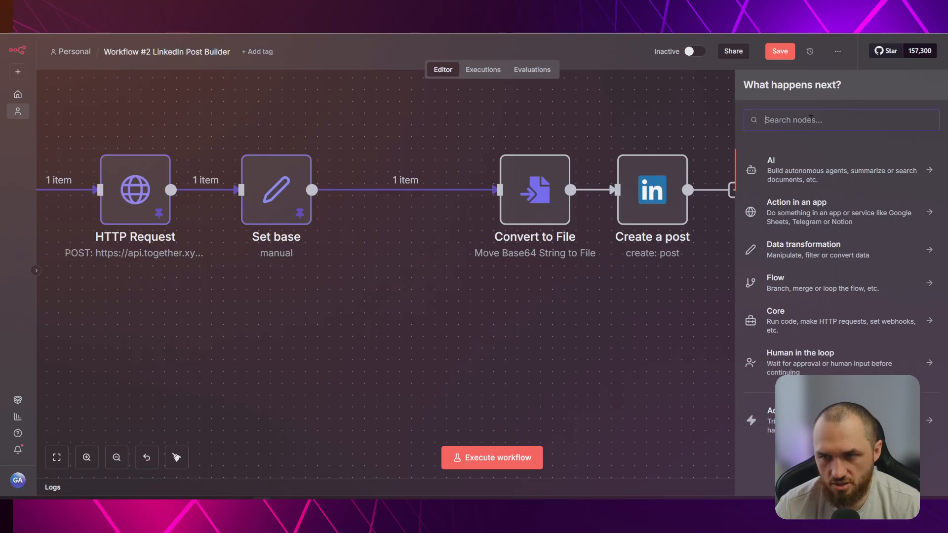
text(convert)
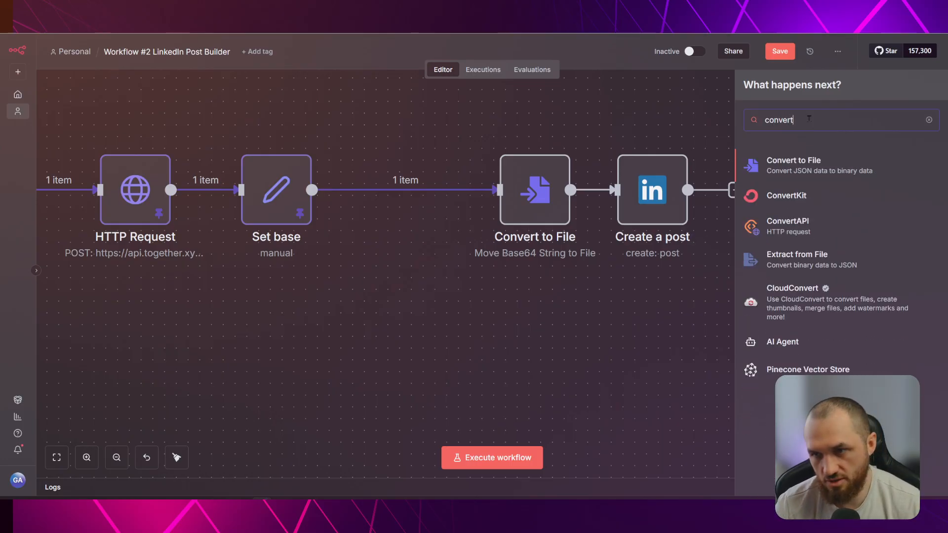
click(813, 168)
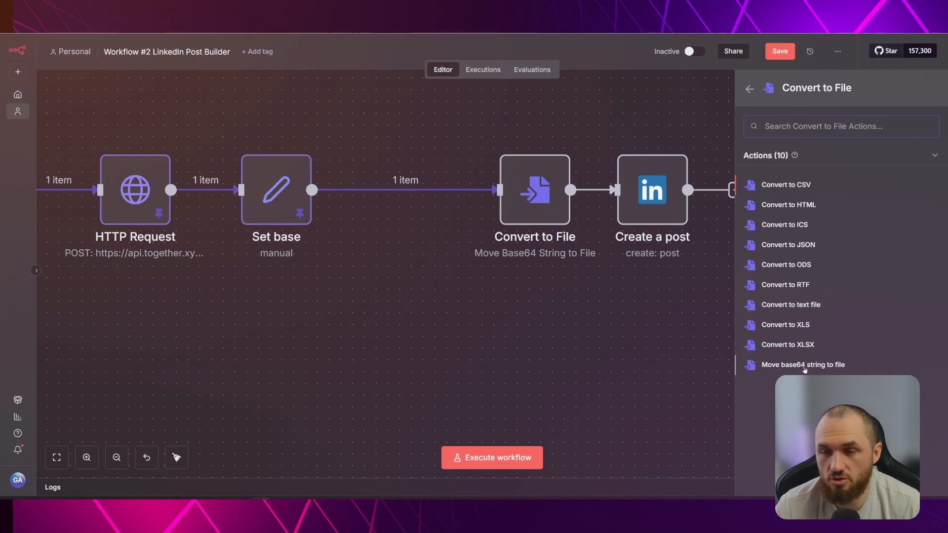
key(Return)
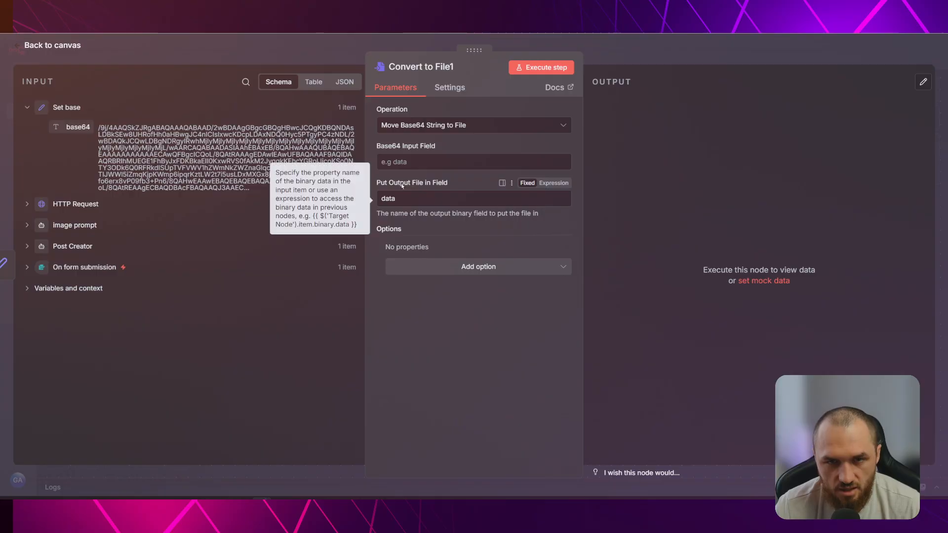
Step: Map base64 as the new node's Base64 Input Field, and delete this extra Convert to File node from the canvas
triple_click(437, 146)
drag(72, 127, 405, 161)
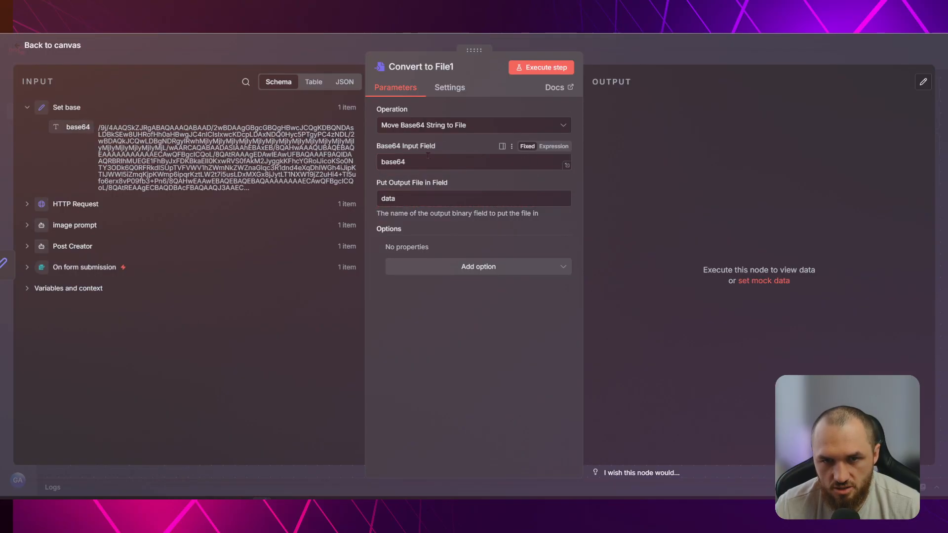
drag(418, 162, 377, 159)
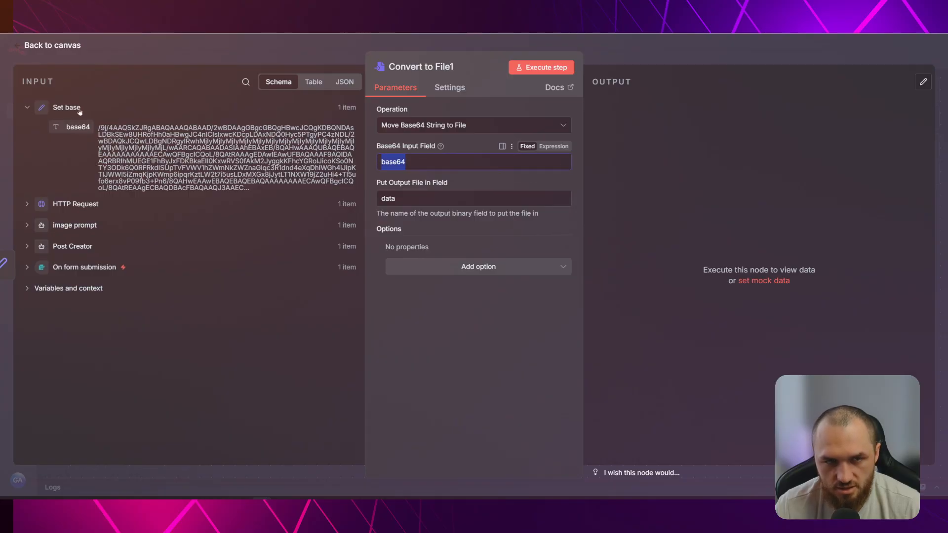
click(414, 198)
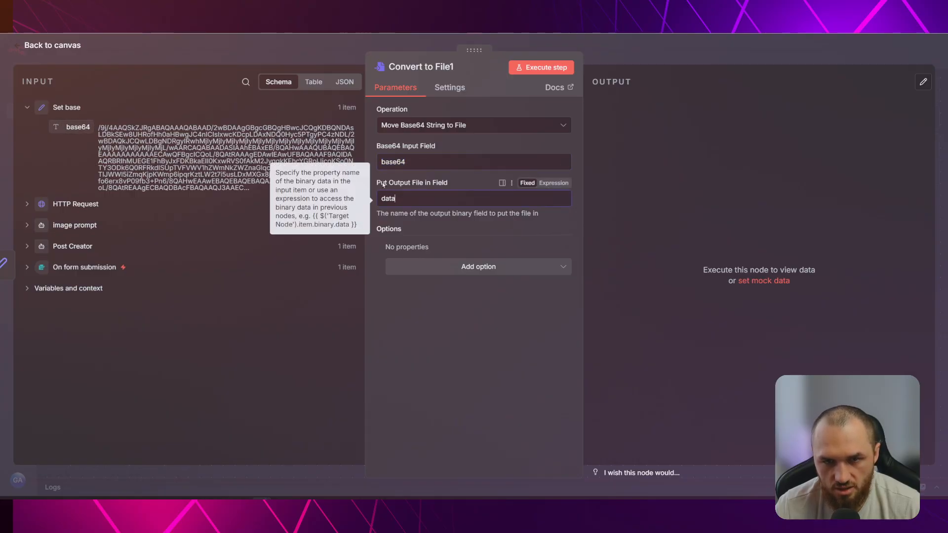
click(297, 52)
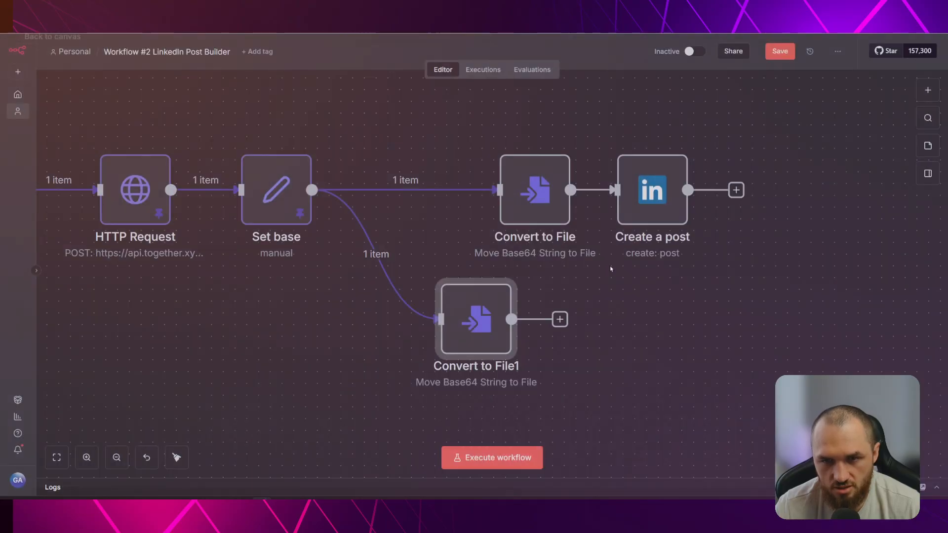
click(484, 264)
Step: Execute the original Convert to File node, placed closer to Set base, and view the generated image in its binary output
click(503, 137)
drag(544, 190, 437, 181)
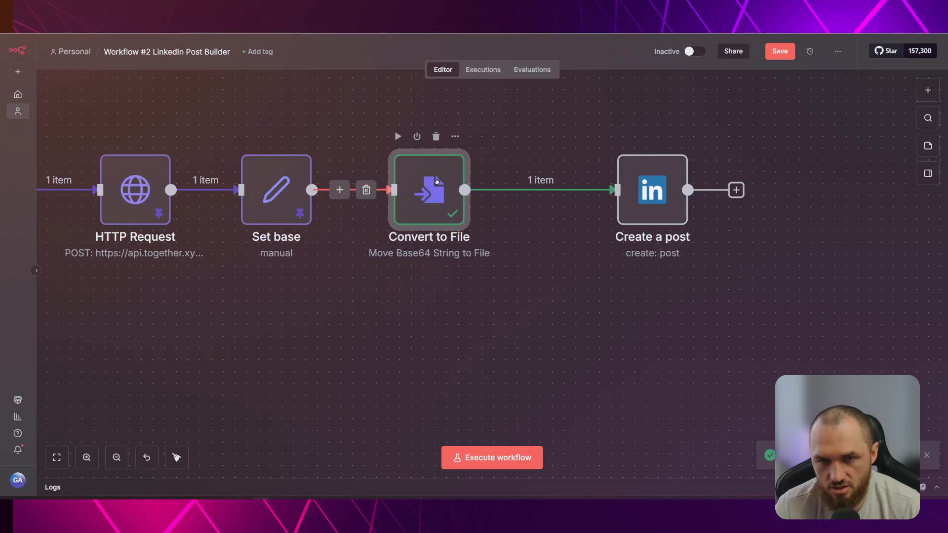
double_click(437, 184)
click(650, 244)
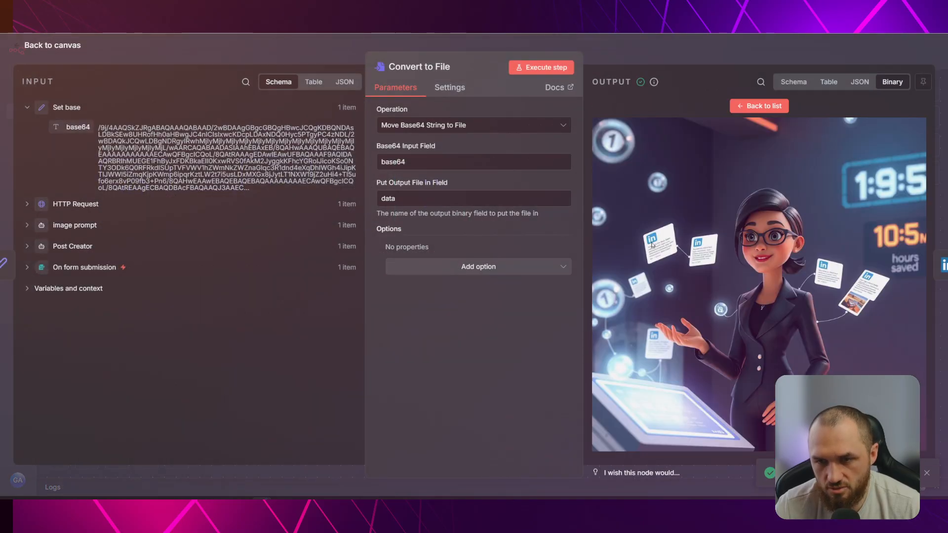
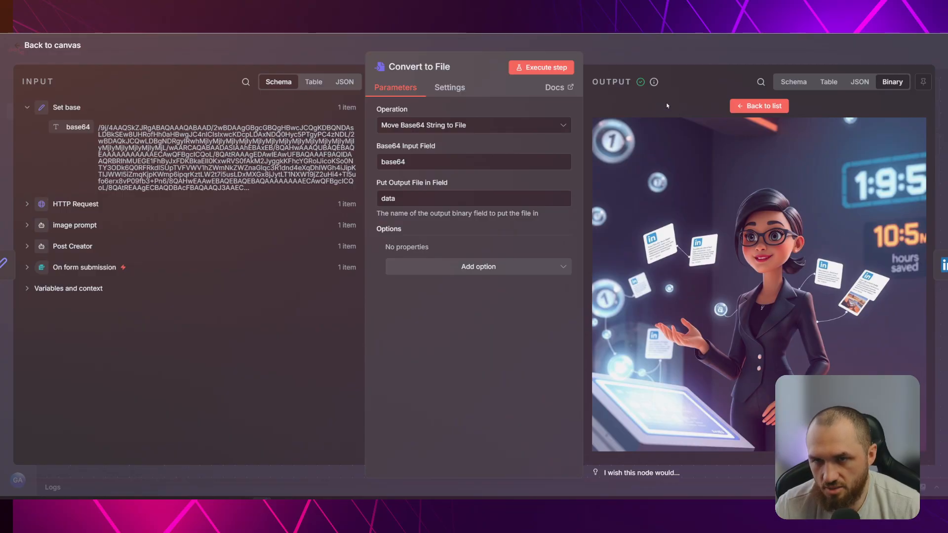
Step: Move the Create a post node closer to Convert to File and add another LinkedIn Create a post node after Convert to File
click(659, 50)
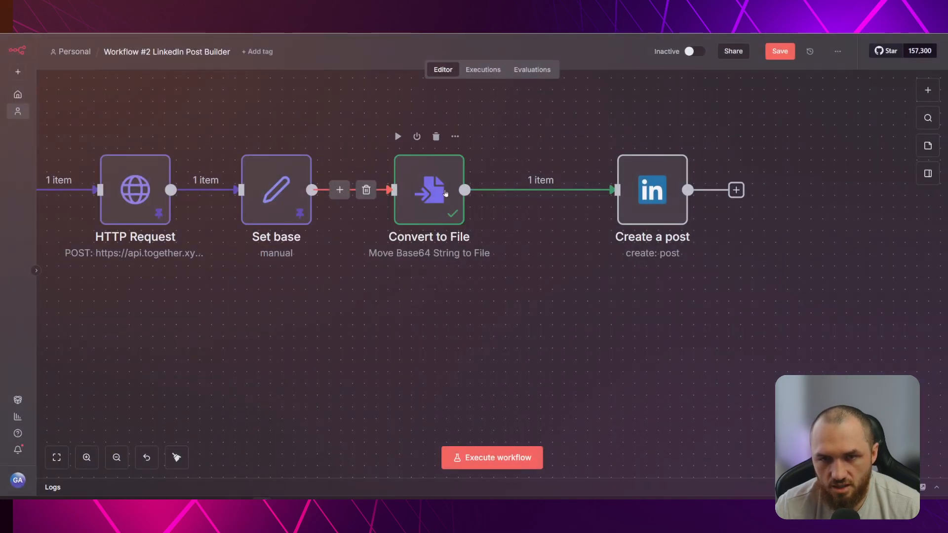
drag(674, 217, 615, 217)
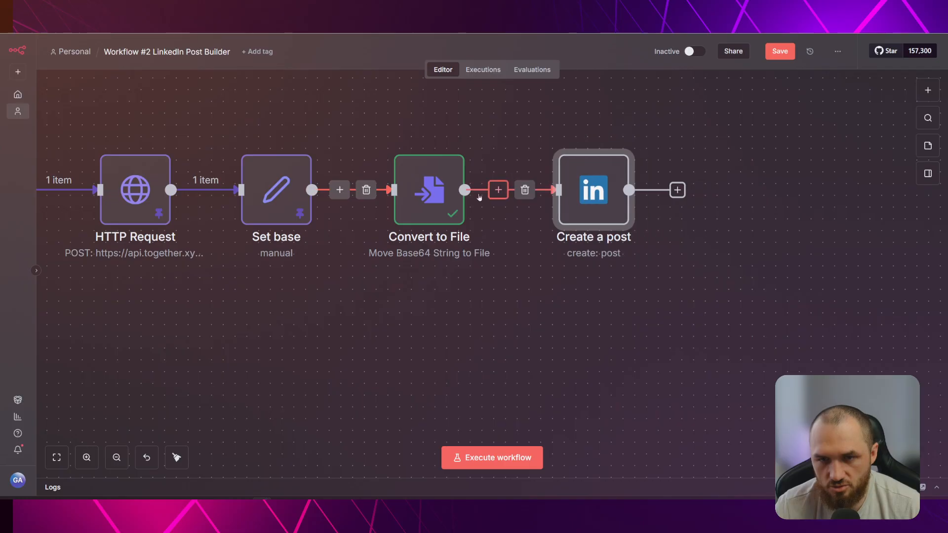
click(464, 189)
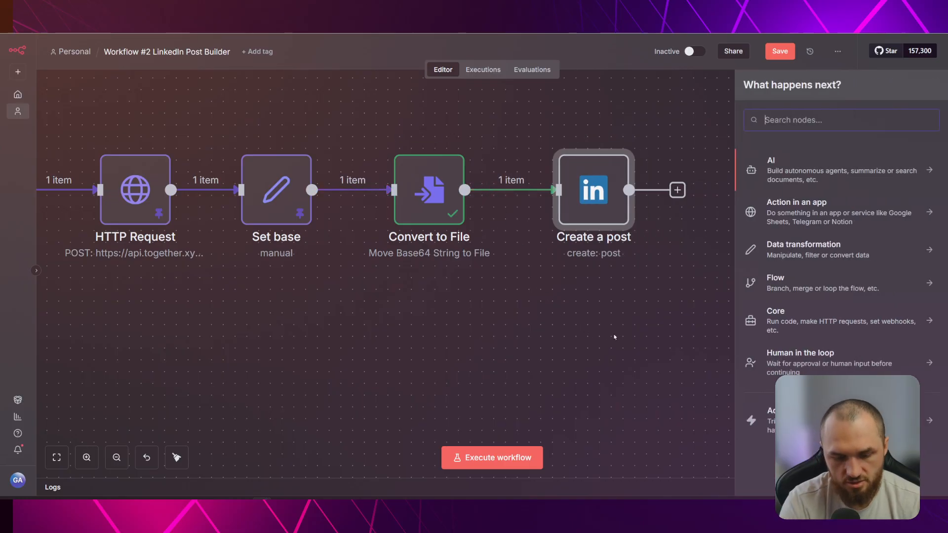
text(link)
key(Return)
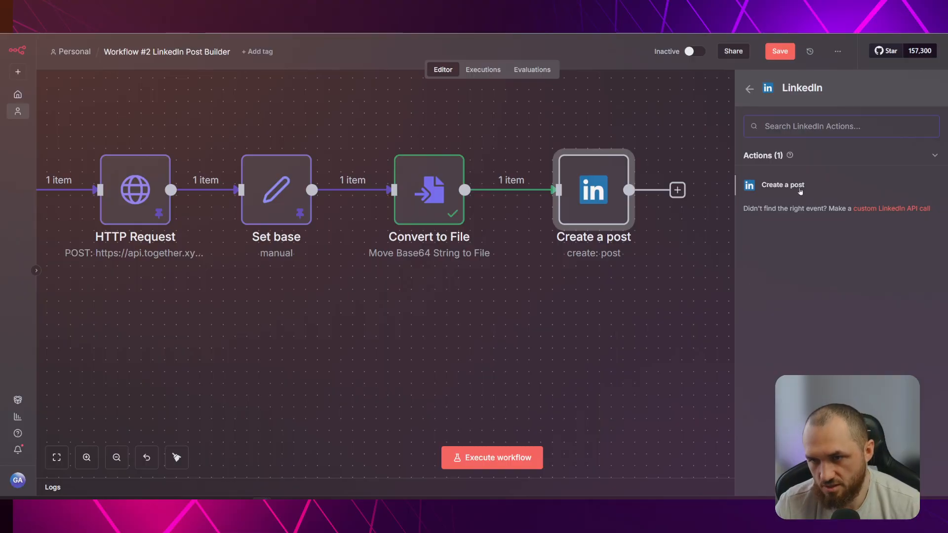
click(802, 186)
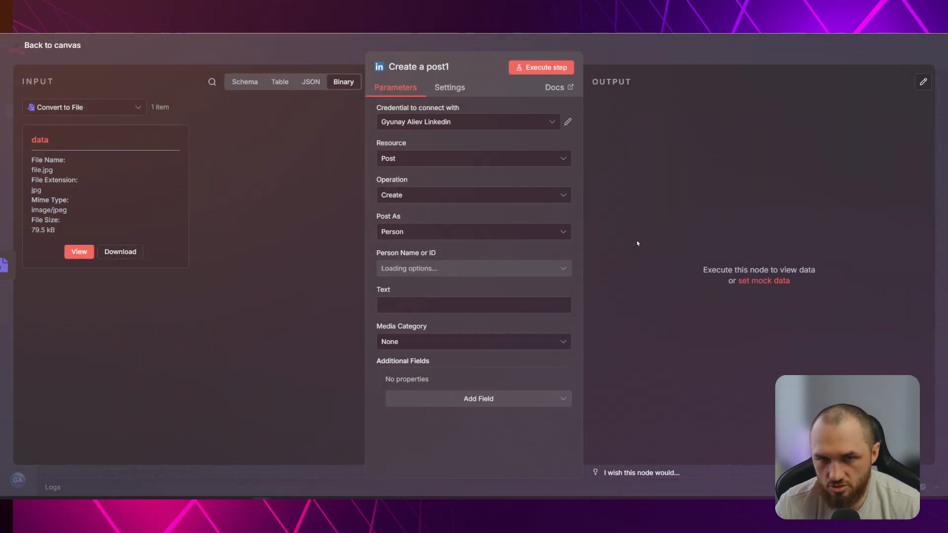
Step: Start a new LinkedIn credential for the added Create a post node and open its setup documentation
click(429, 129)
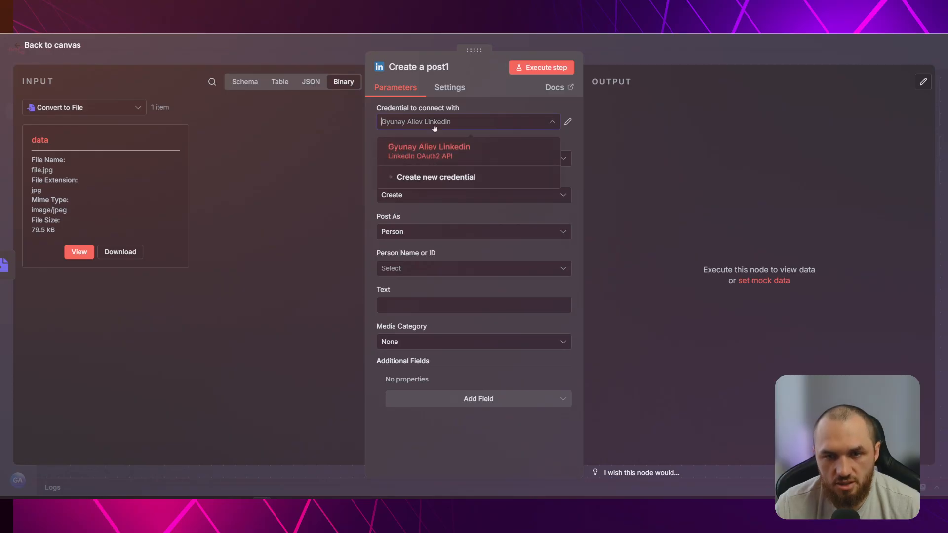
click(438, 178)
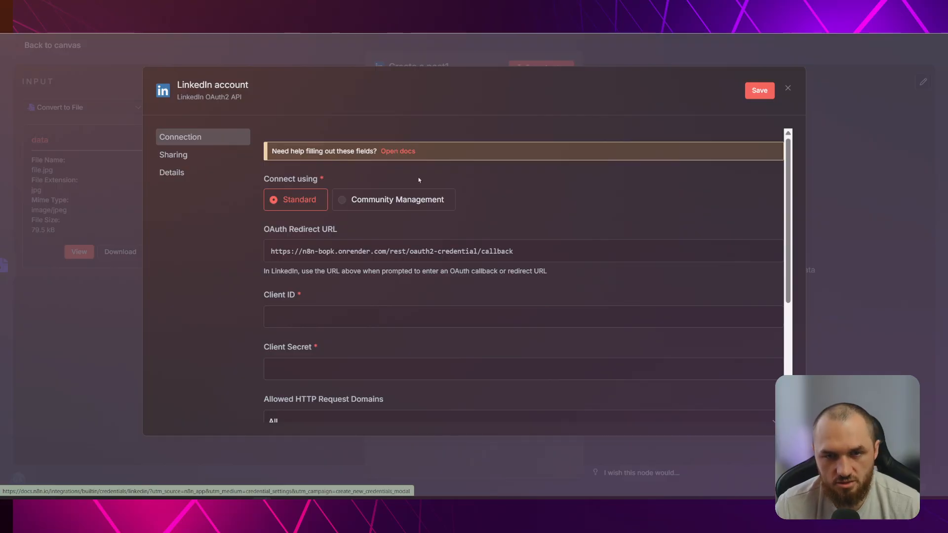
click(390, 152)
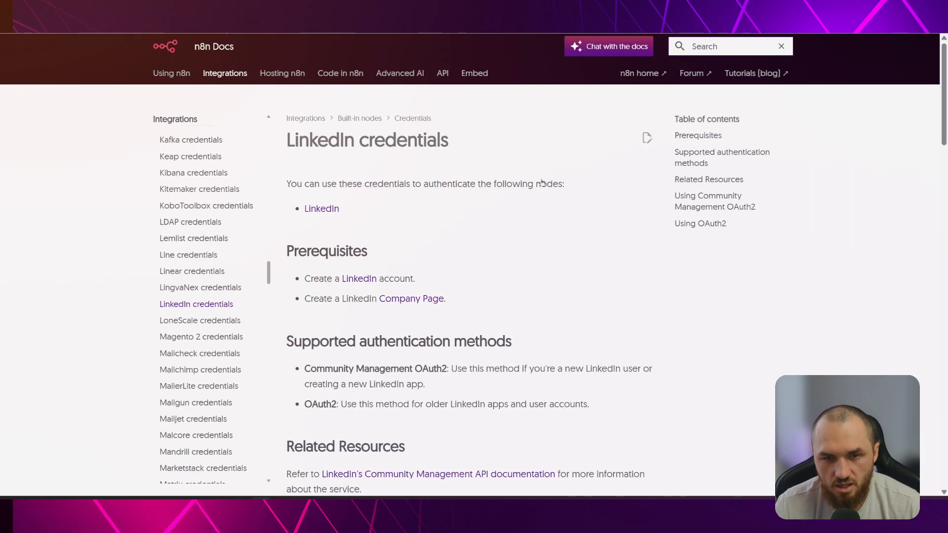
Step: Review the LinkedIn credential prerequisites in the docs and open the linked Company Page help article
scroll(434, 192, down, 1)
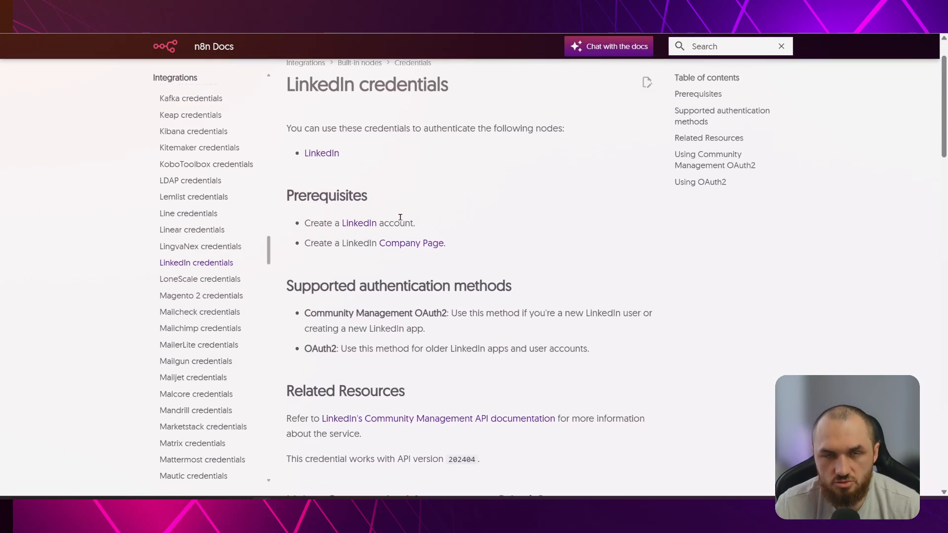
scroll(417, 182, down, 1)
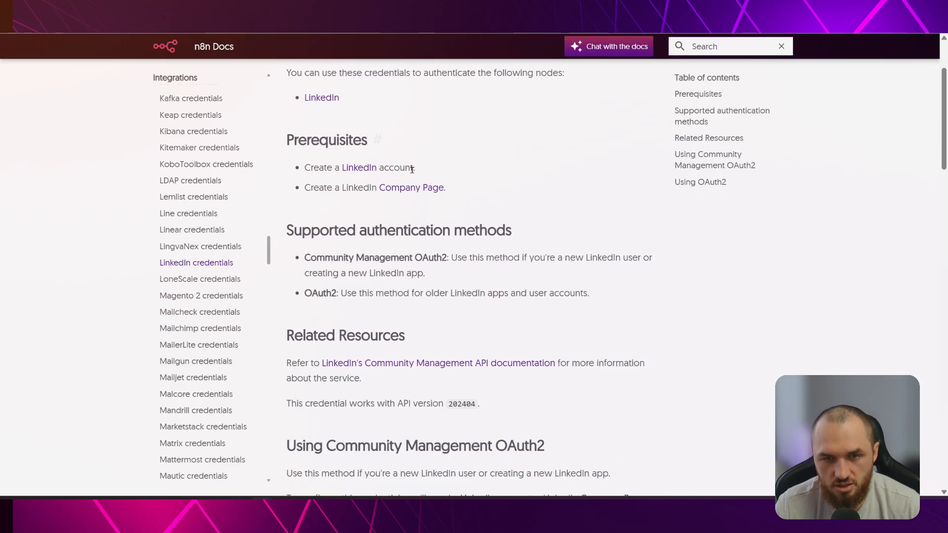
drag(302, 189, 447, 187)
click(488, 178)
click(405, 191)
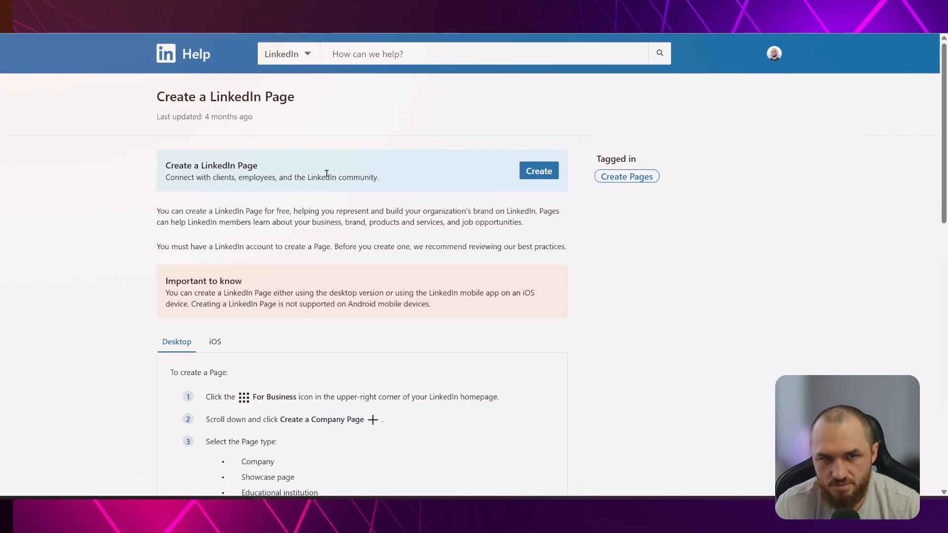
Step: Read the Create a LinkedIn Page instructions and start creating a page of type Company
drag(156, 97, 304, 101)
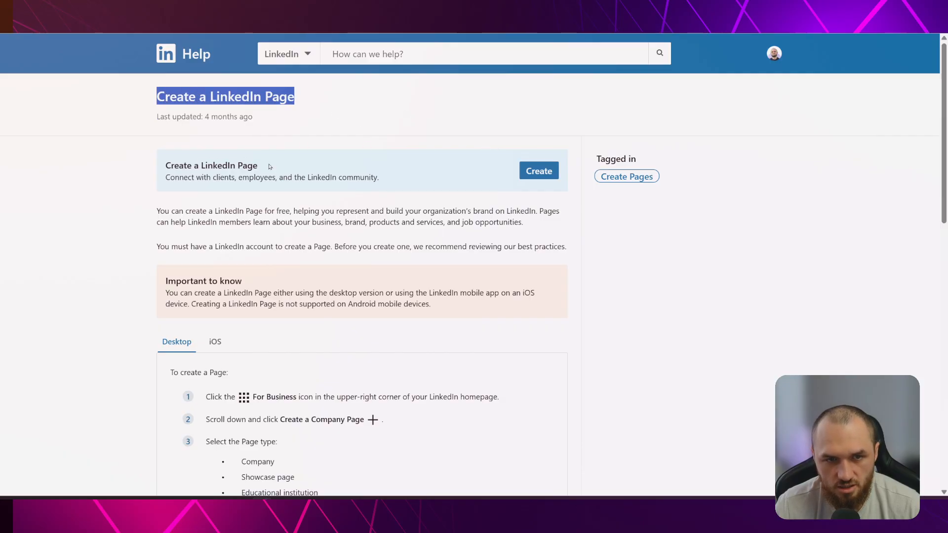
scroll(455, 240, down, 5)
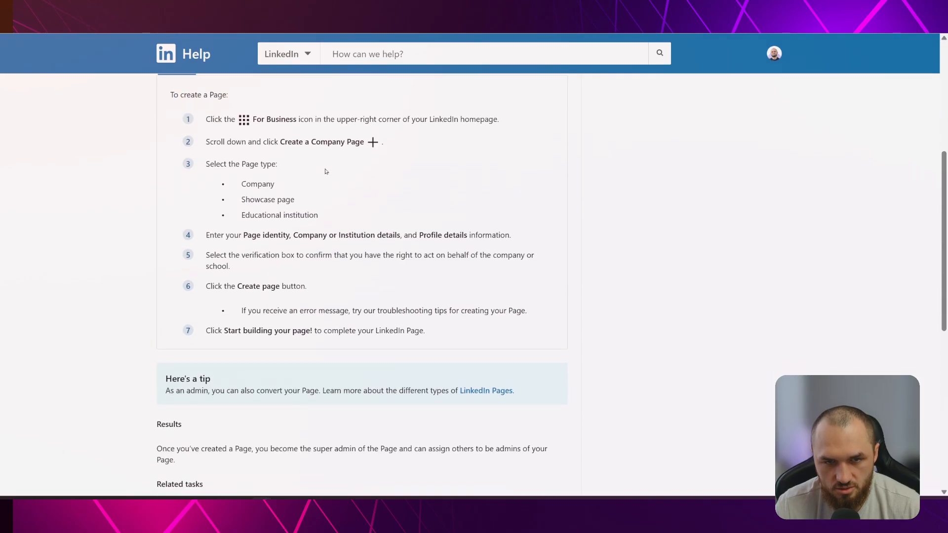
scroll(303, 149, up, 1)
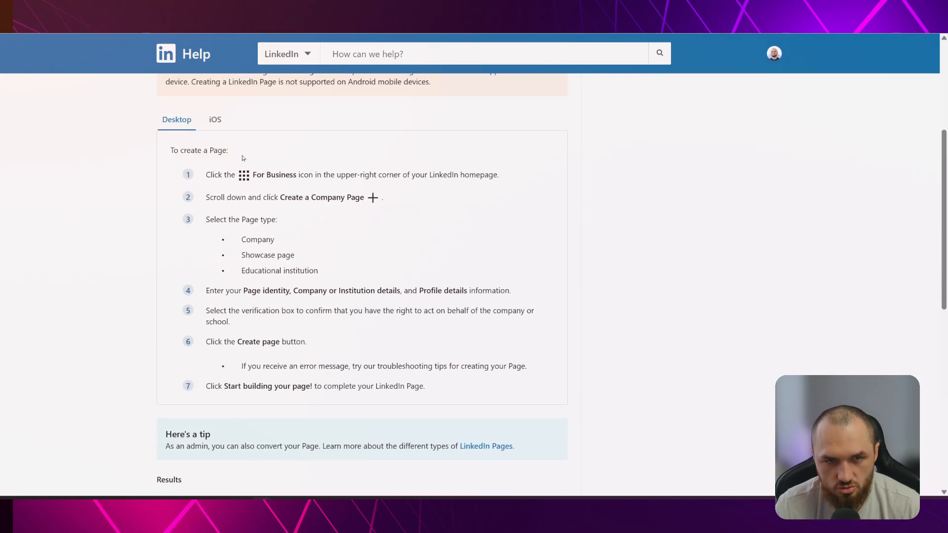
scroll(511, 348, up, 4)
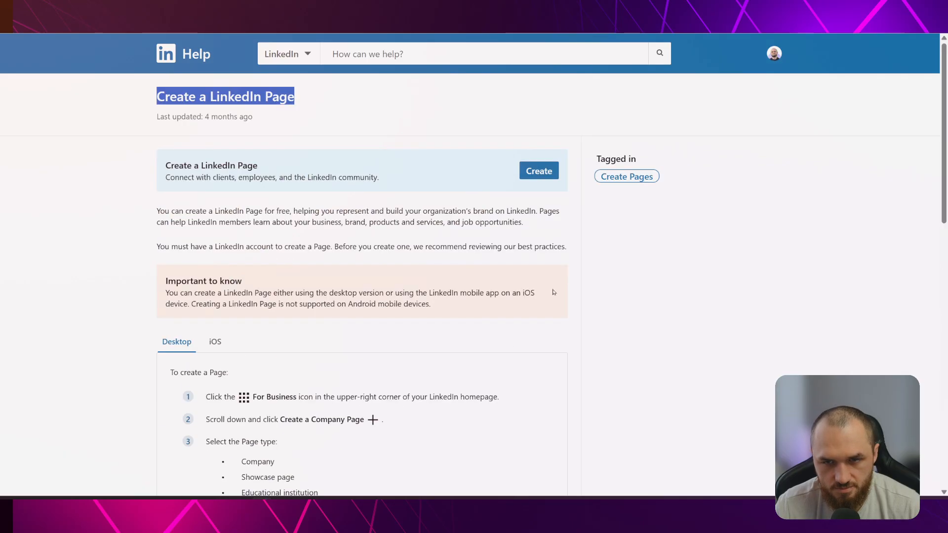
click(536, 171)
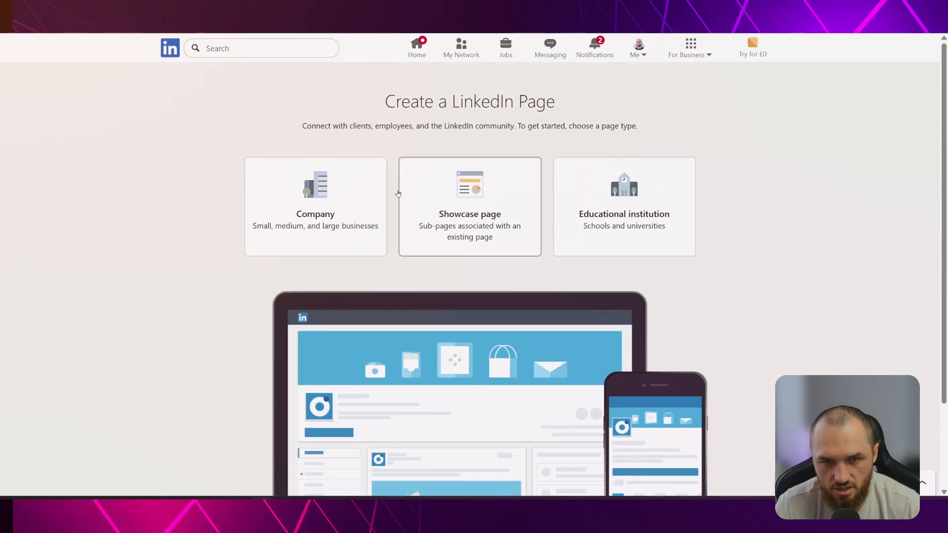
click(319, 192)
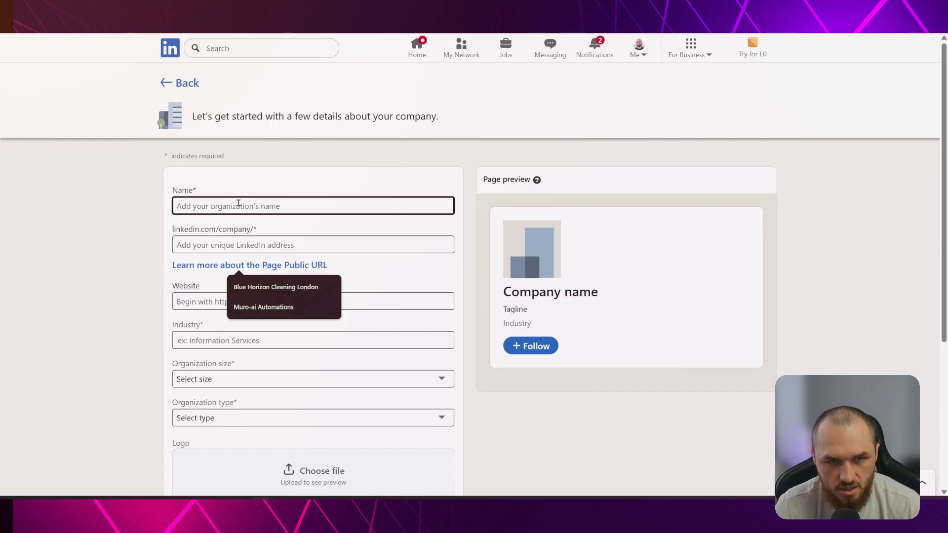
Step: Name the company page Muro-ai Automations and set its unique LinkedIn address to muro-ai-automations2
click(266, 250)
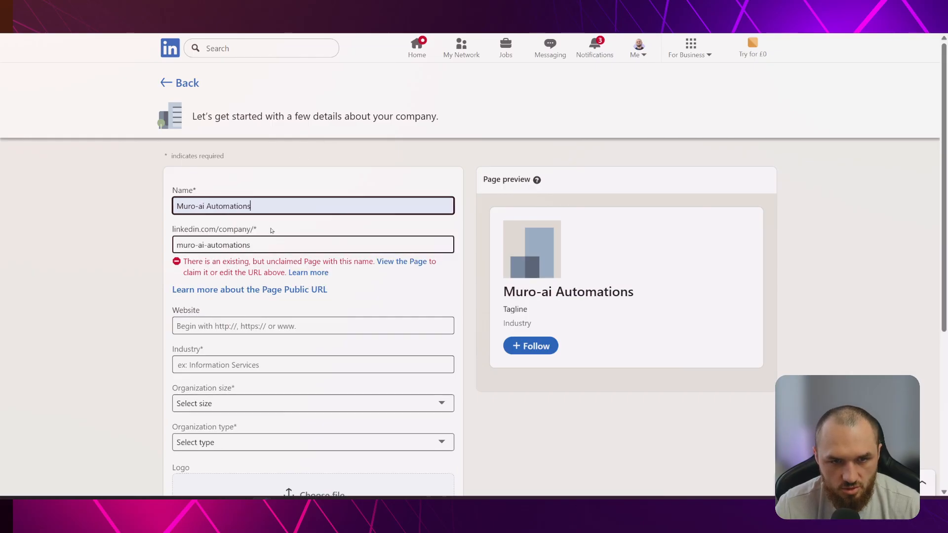
click(263, 246)
click(275, 205)
click(275, 242)
text(2)
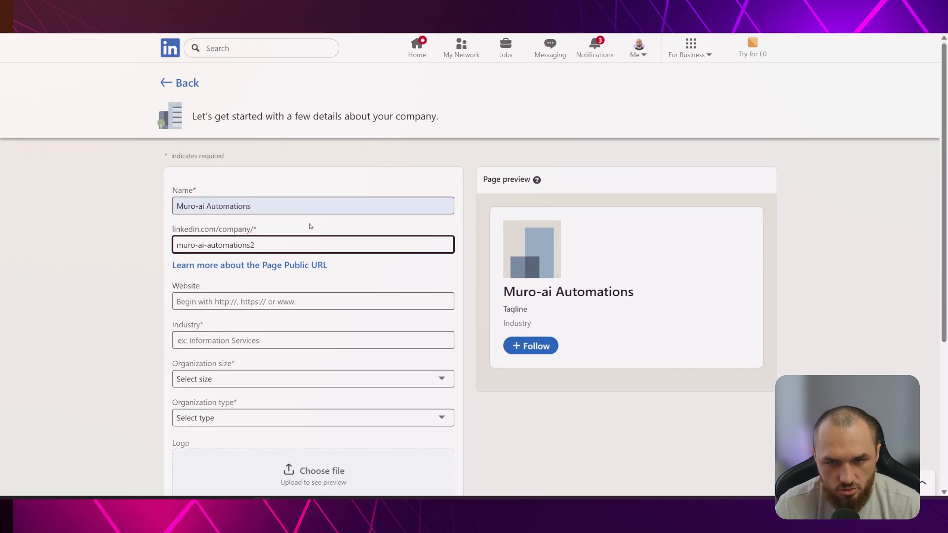
Step: Set the company page's industry to IT Services and IT Consulting
scroll(312, 274, down, 1)
click(187, 284)
key(Down)
key(Down)
key(Return)
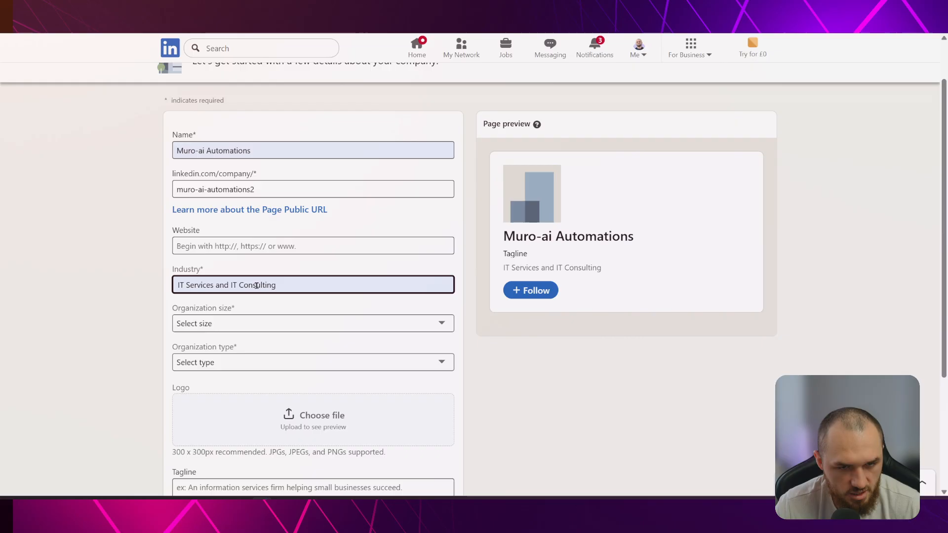
Step: Set the organization size to 0–1 employees and the organization type to Public company
scroll(247, 277, down, 2)
click(245, 210)
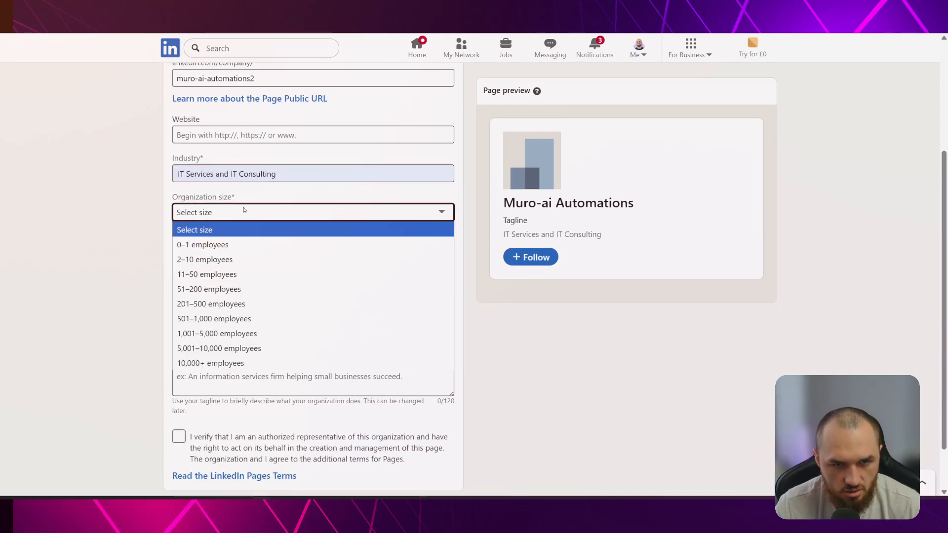
click(229, 244)
click(253, 257)
click(242, 284)
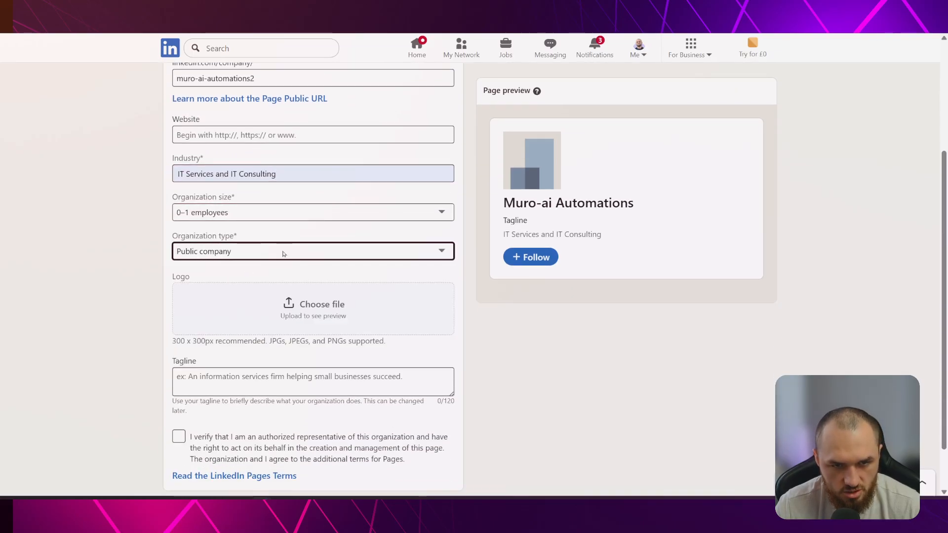
click(286, 253)
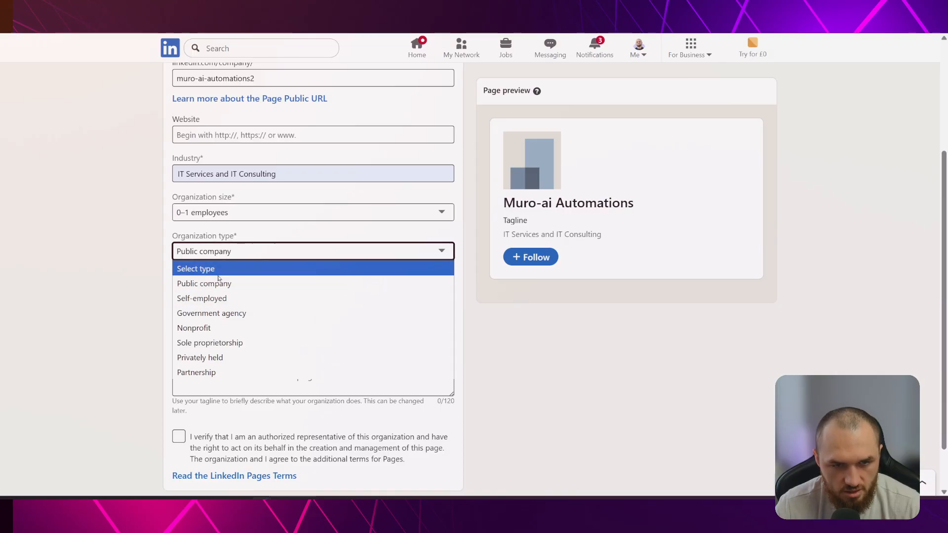
click(233, 284)
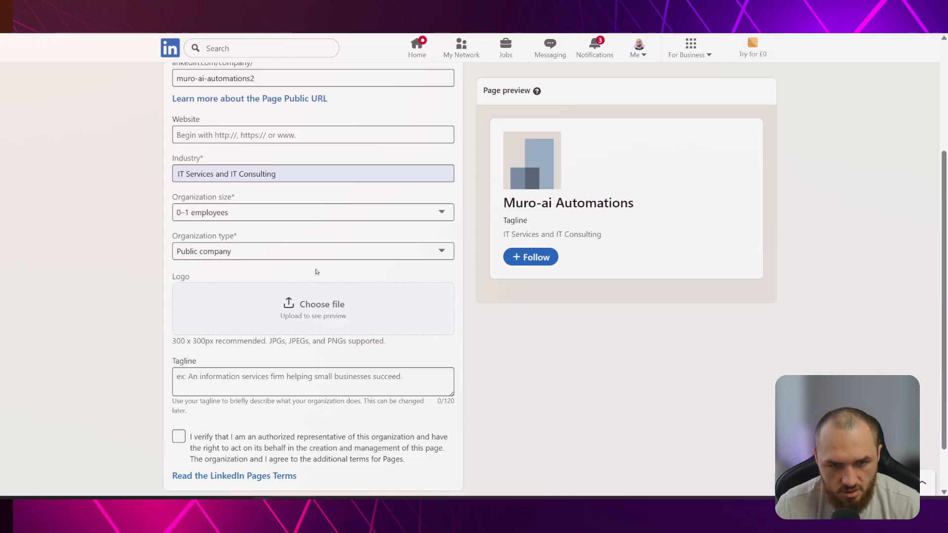
Step: Accept the authorized representative statement and create the Muro-ai Automations company page
scroll(315, 272, down, 1)
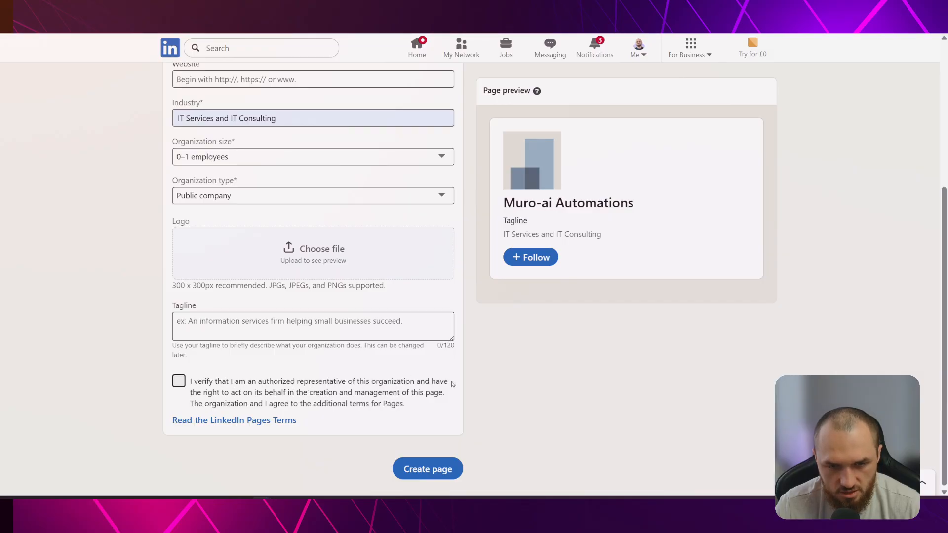
click(403, 392)
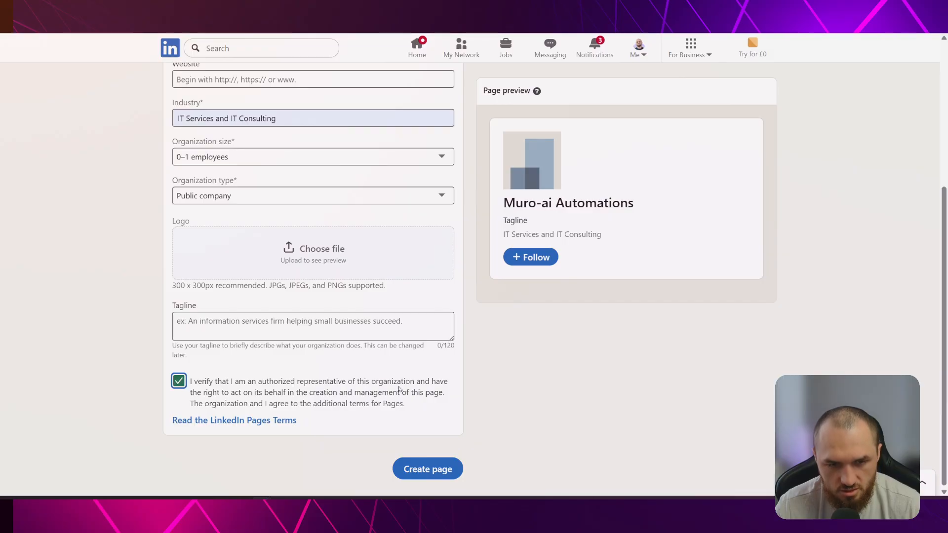
click(430, 468)
scroll(444, 467, down, 5)
click(443, 467)
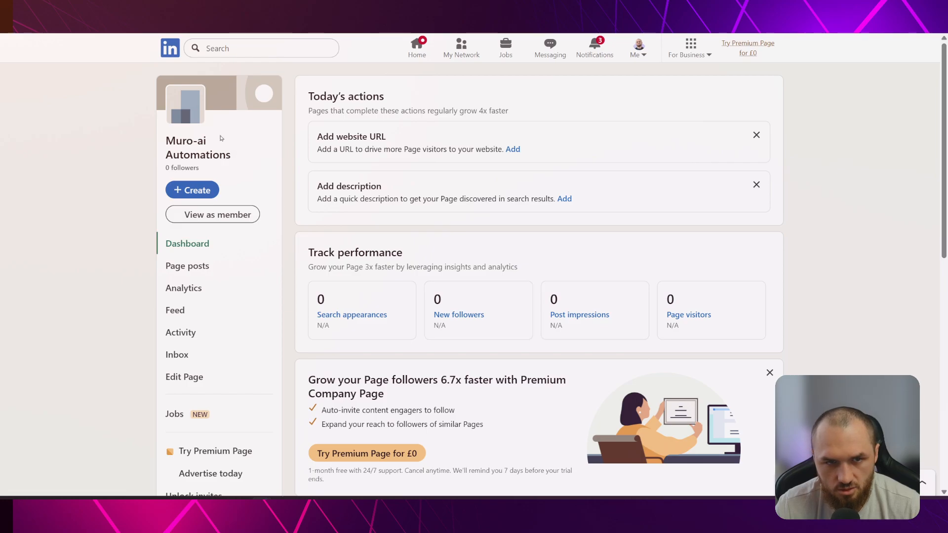
triple_click(249, 156)
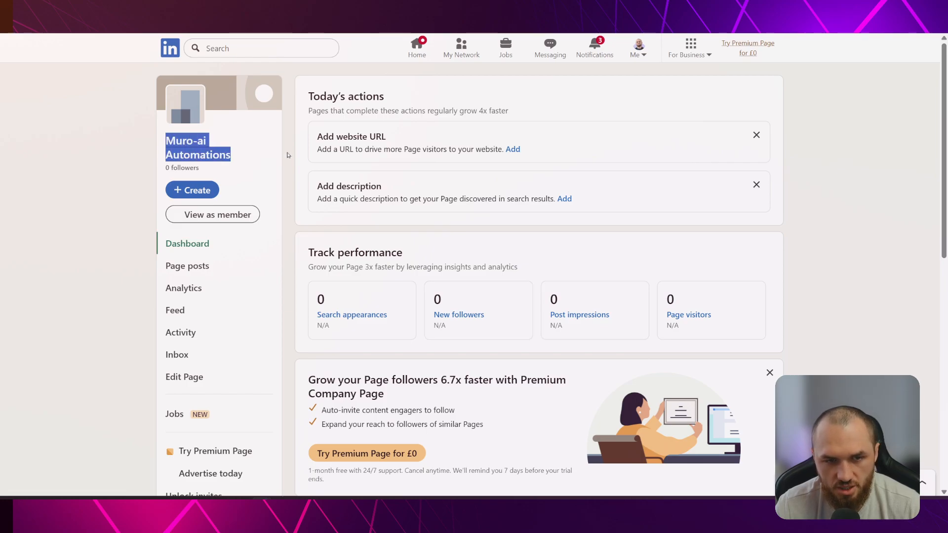
Step: Return to the n8n docs, read the Community Management OAuth2 requirements, and check the Client ID and Client Secret fields in the n8n credential form
click(741, 5)
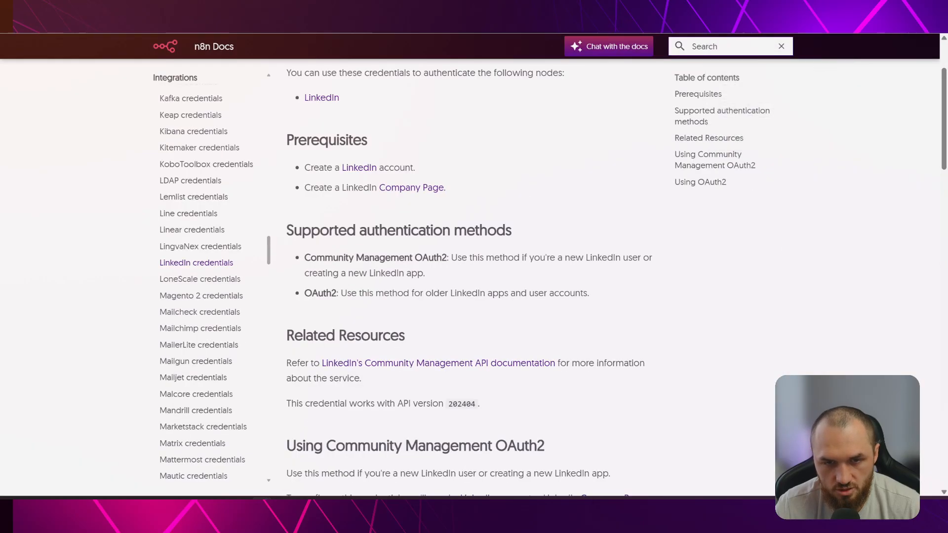
scroll(419, 207, down, 3)
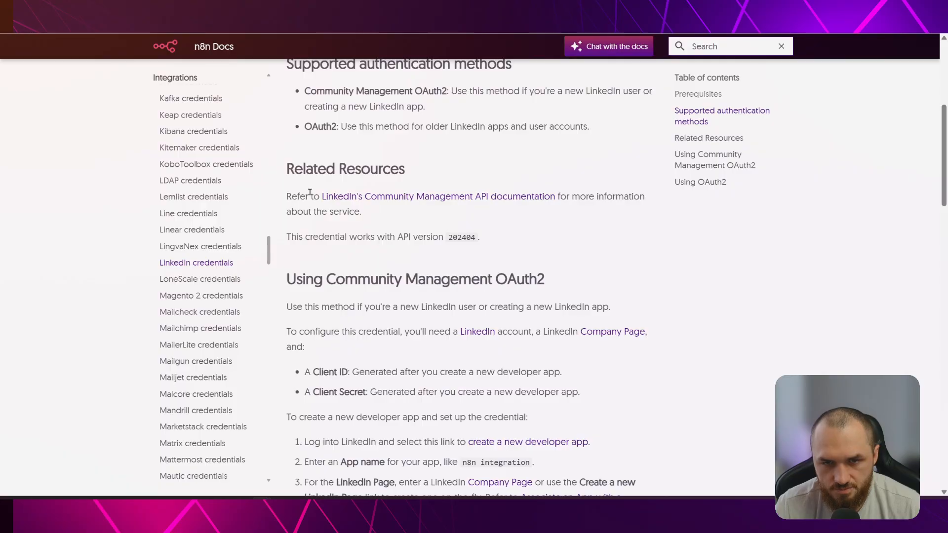
scroll(304, 190, down, 2)
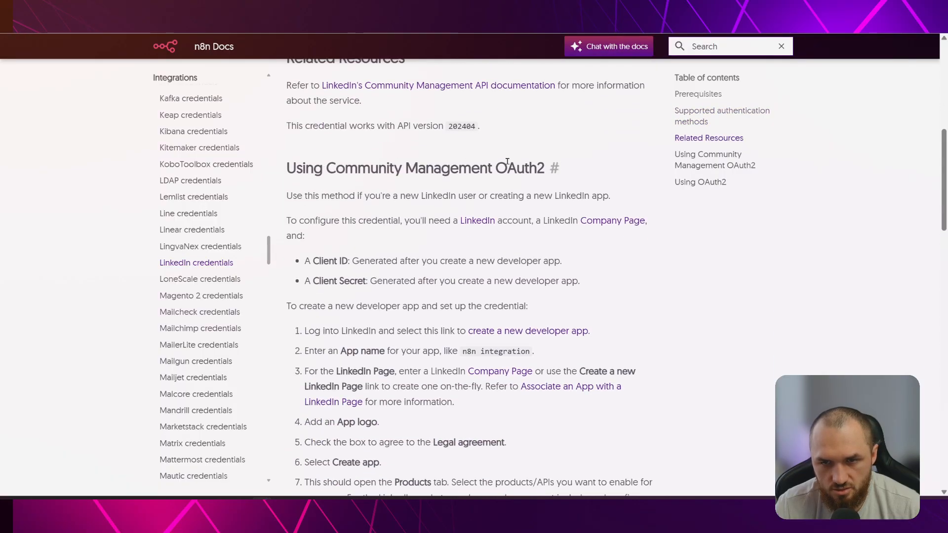
scroll(394, 155, down, 1)
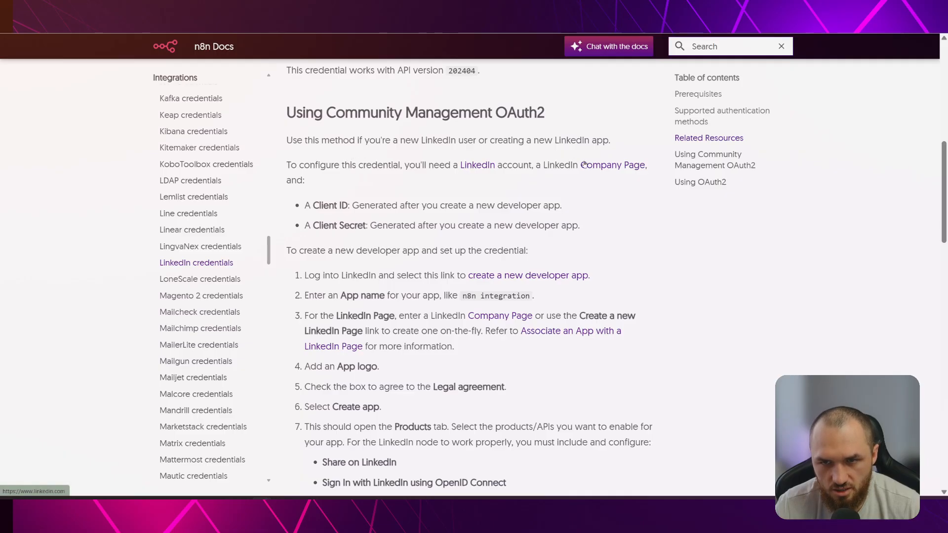
drag(311, 206, 348, 205)
key(ctrl+shift+Tab)
click(302, 318)
click(302, 365)
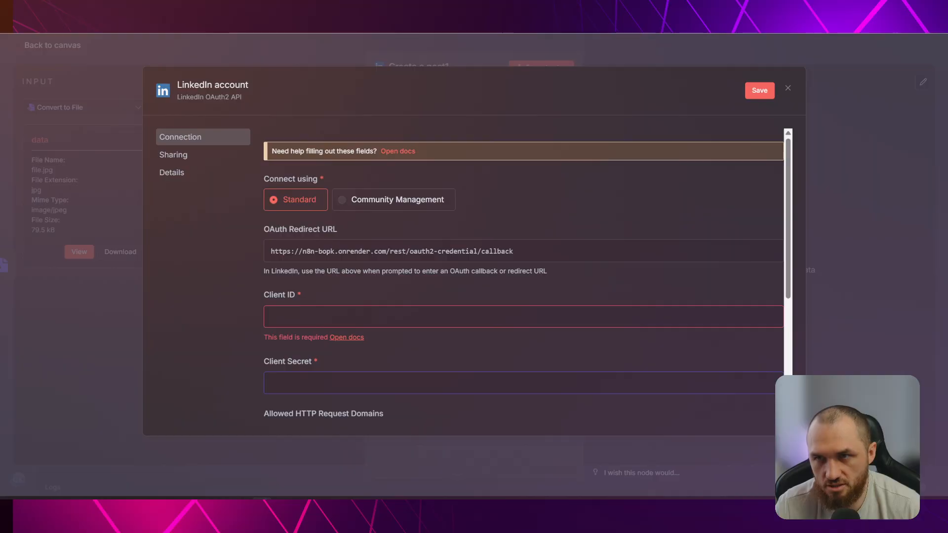
Step: Go back to the Community Management OAuth2 setup steps in the docs and open the link to create a new LinkedIn developer app
key(ctrl+Tab)
click(385, 265)
scroll(346, 274, down, 1)
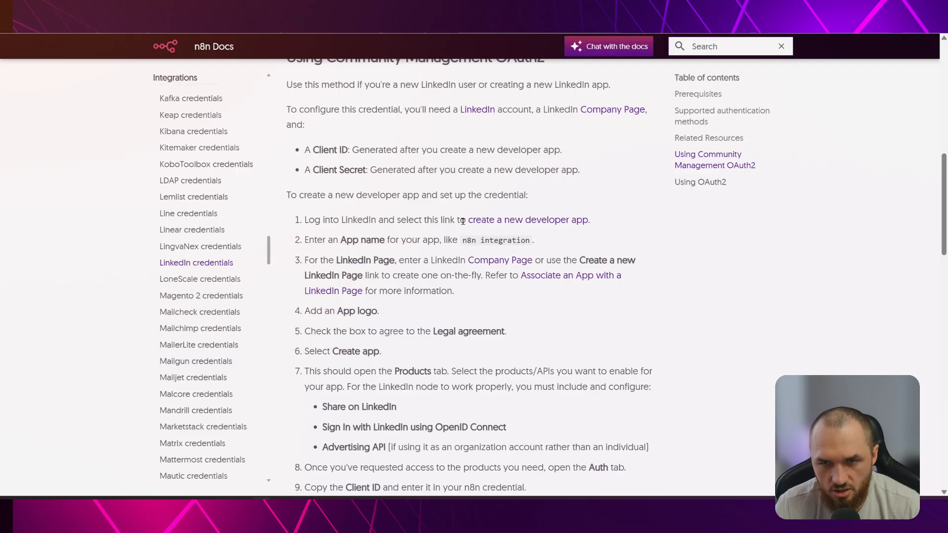
click(509, 219)
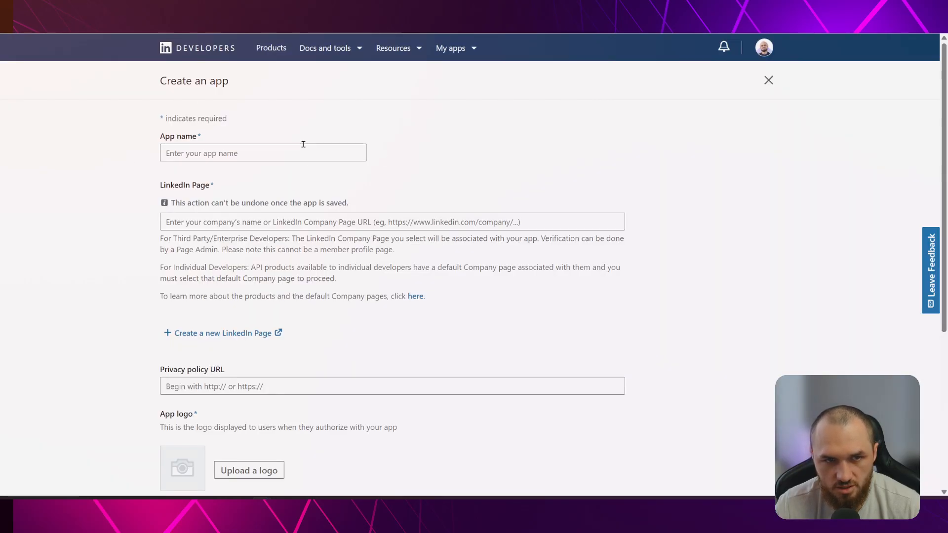
Step: Name the new LinkedIn developer app n8n post poster
click(225, 154)
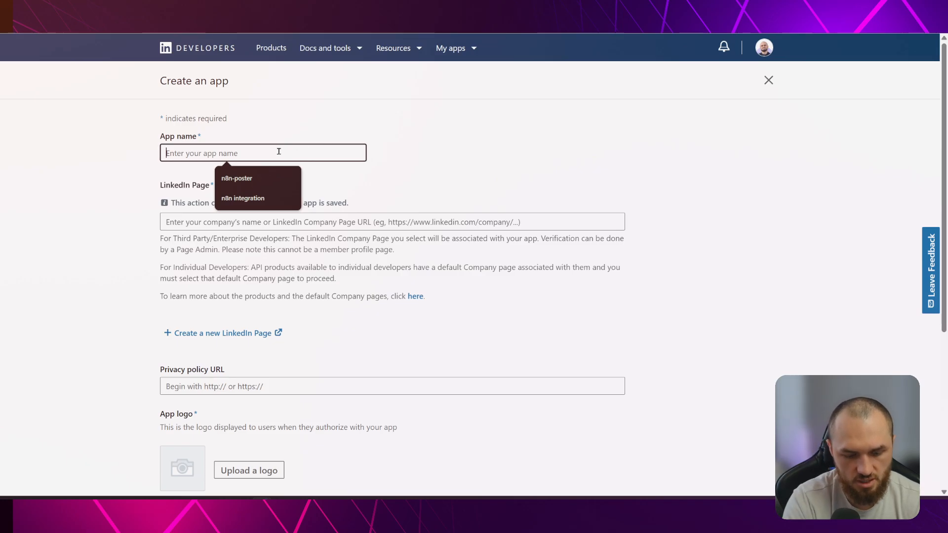
text(linkedin poster)
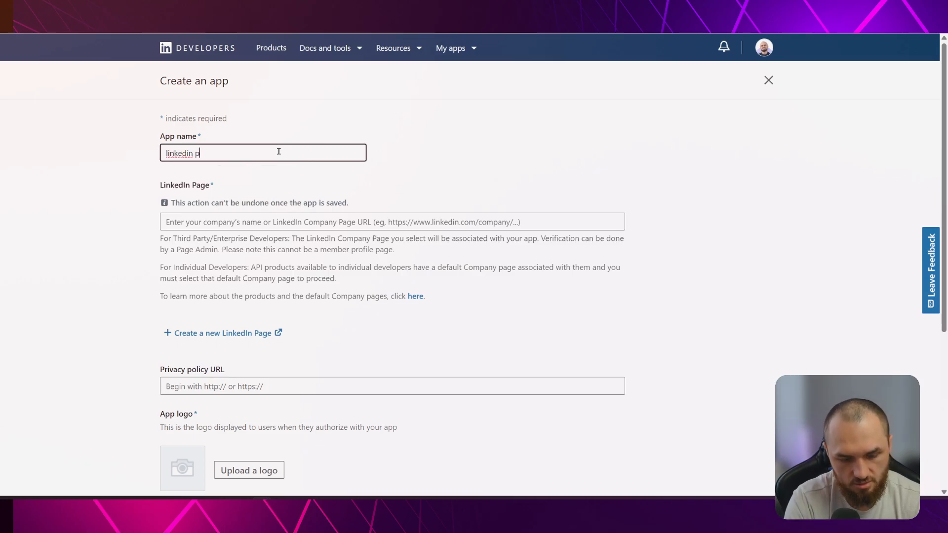
click(352, 180)
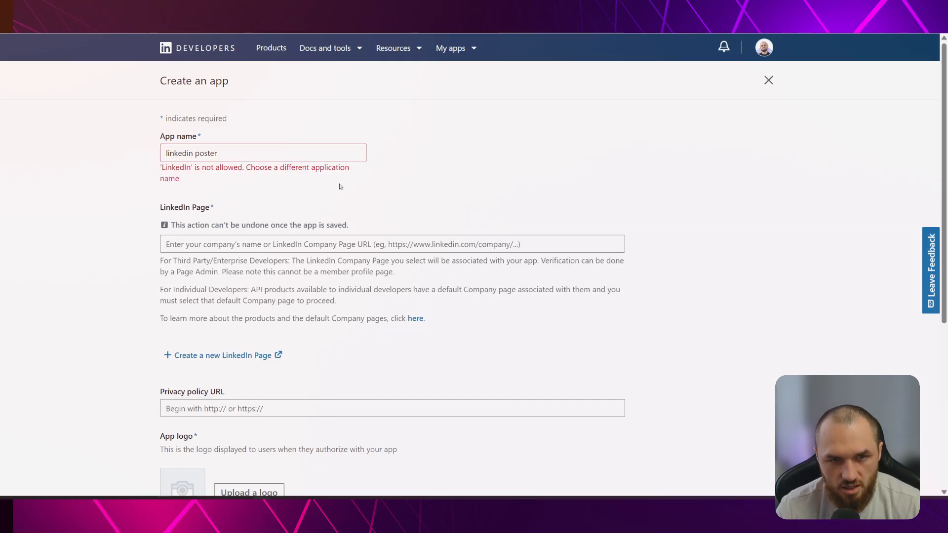
double_click(192, 153)
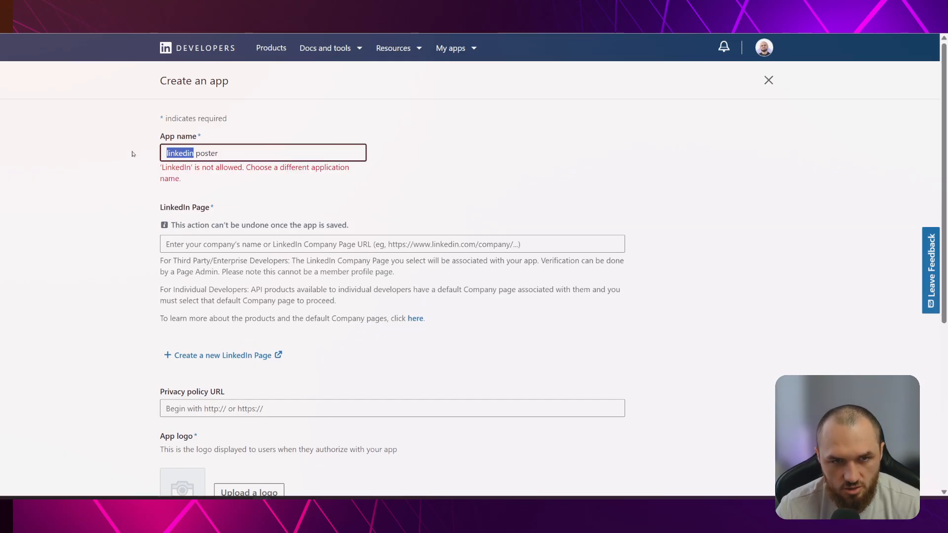
text(n8n)
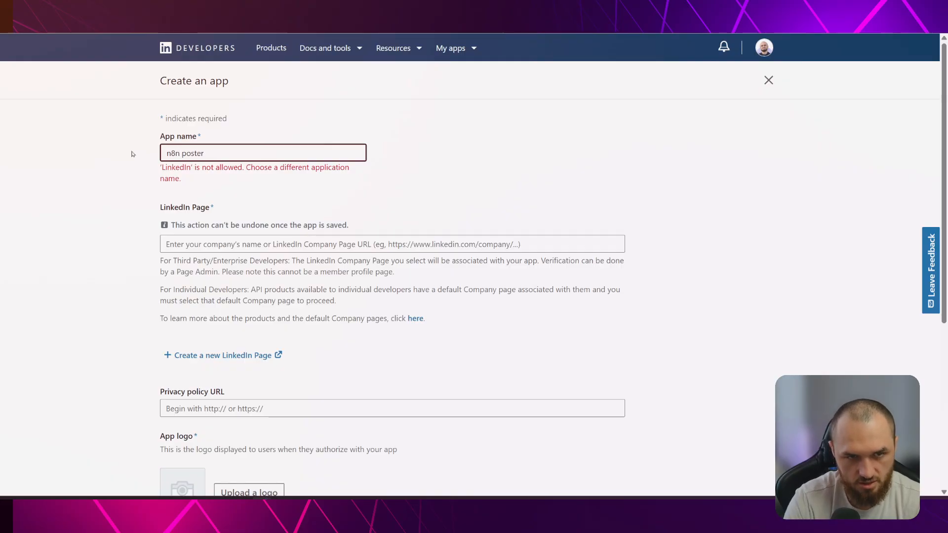
text( post)
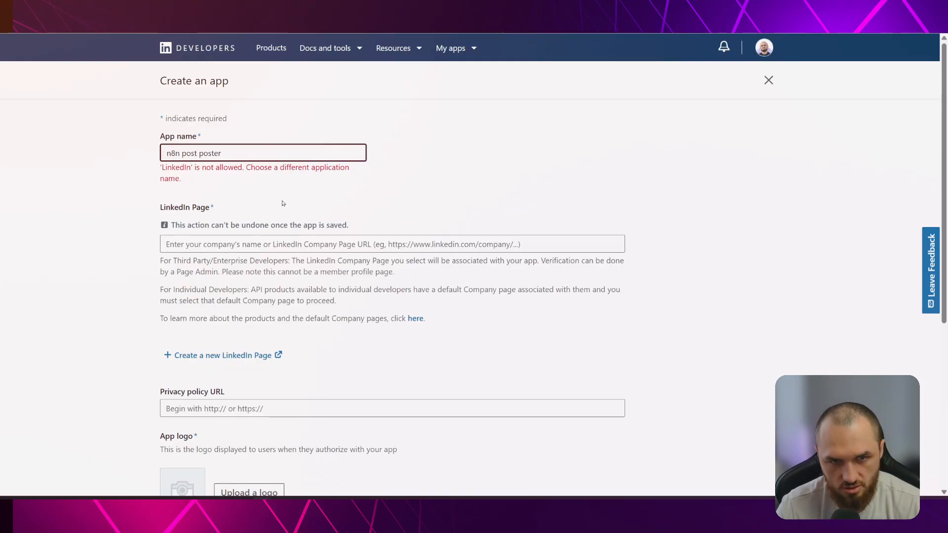
click(302, 204)
Step: Copy the URL of the Muro-ai Automations page from its member view and use it to set the app's LinkedIn Page
click(267, 226)
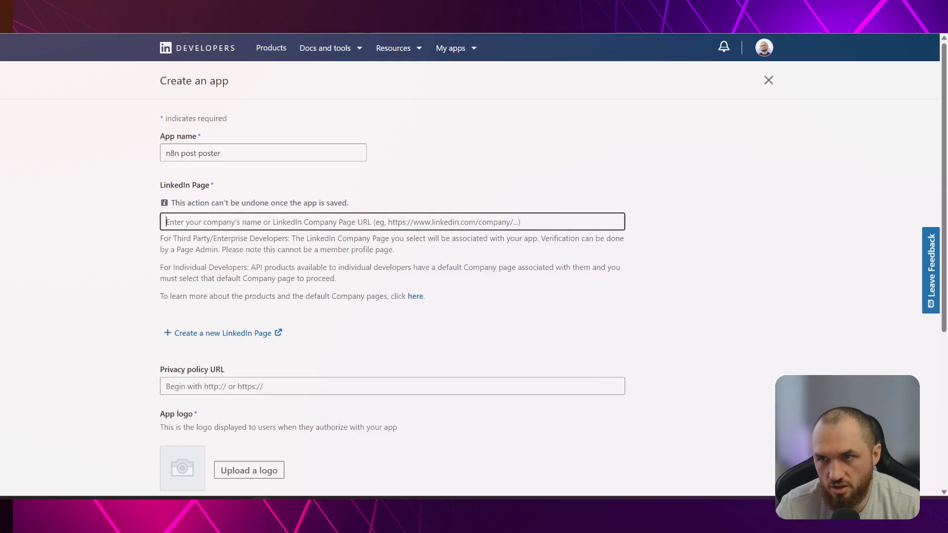
click(239, 15)
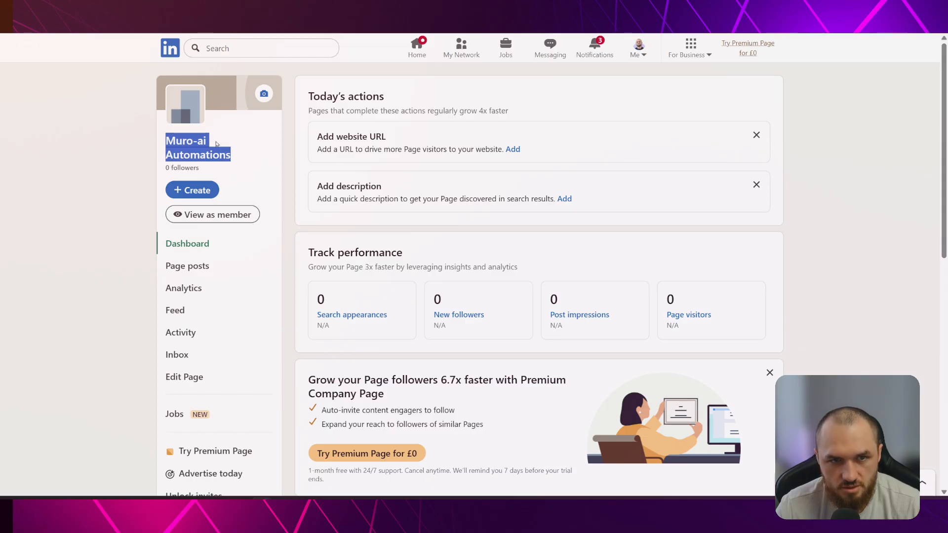
click(193, 147)
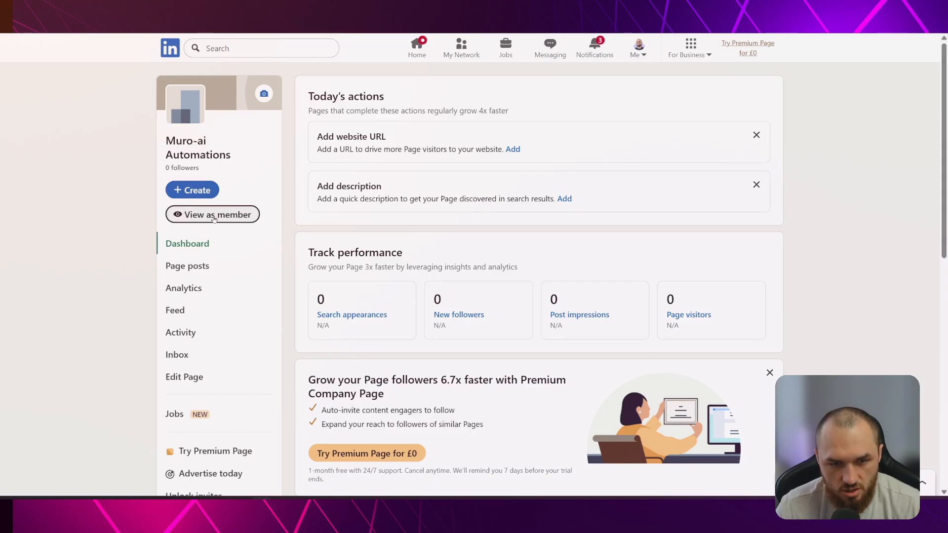
click(214, 218)
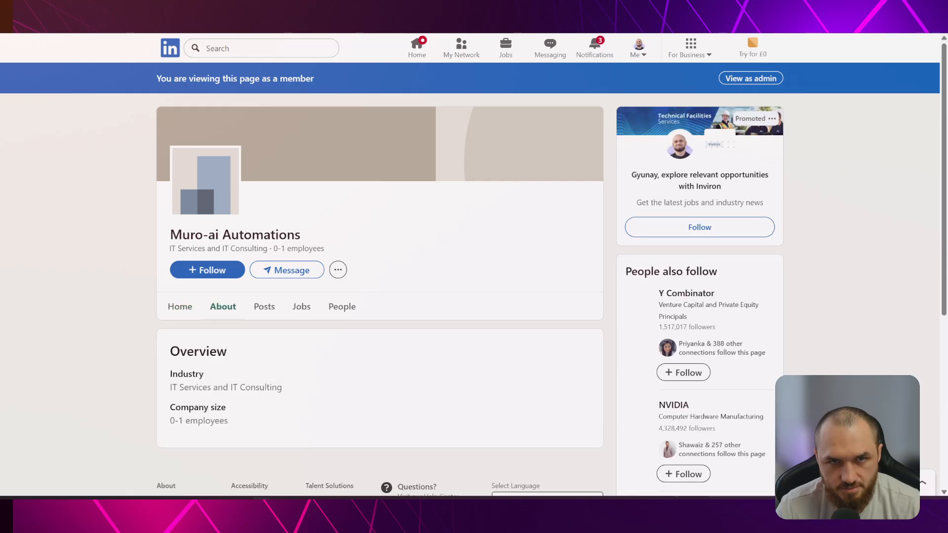
key(ctrl+l)
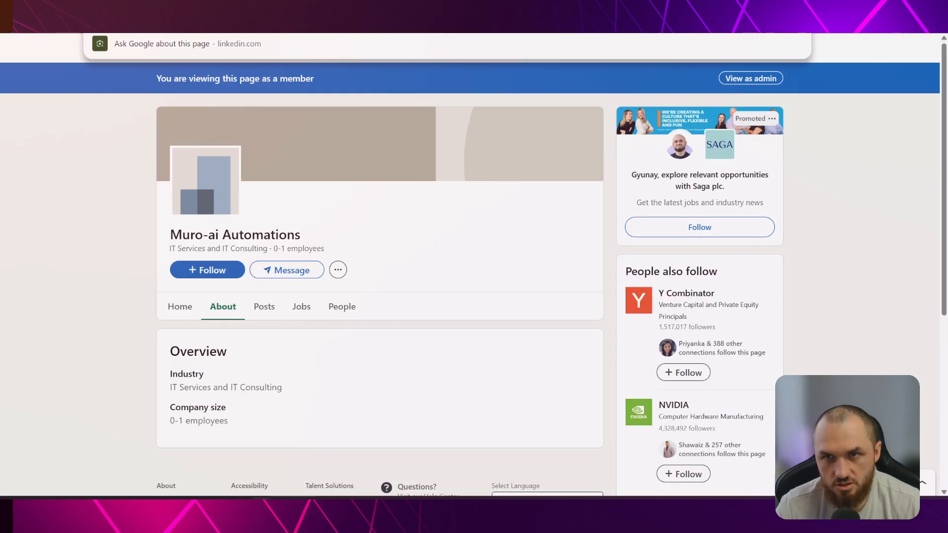
key(ctrl+shift+Tab)
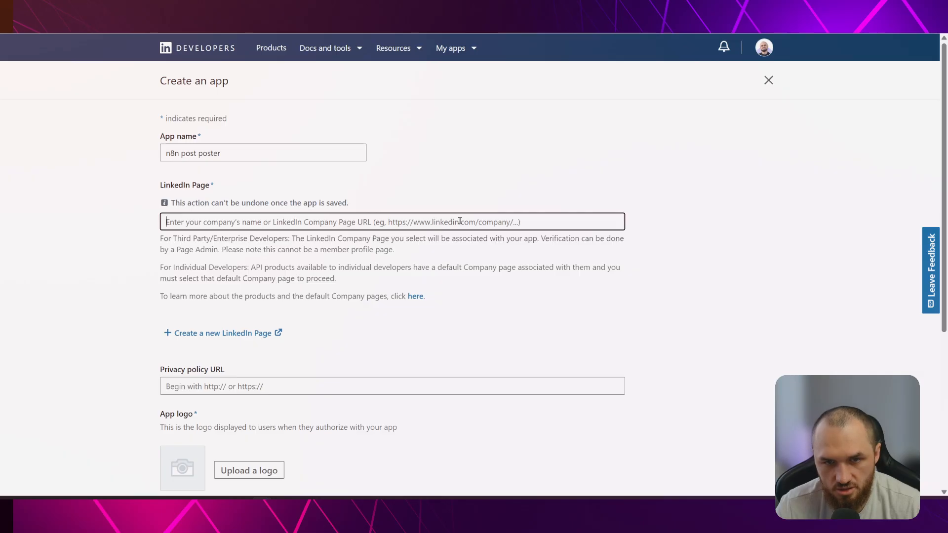
text(https://www.linkedin.com/company/muro-ai-automations/)
click(432, 236)
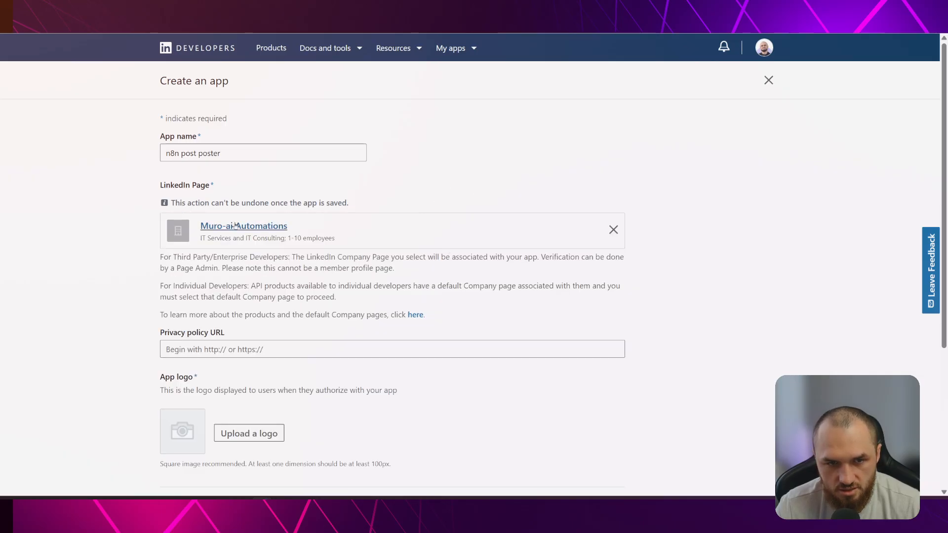
scroll(328, 268, down, 2)
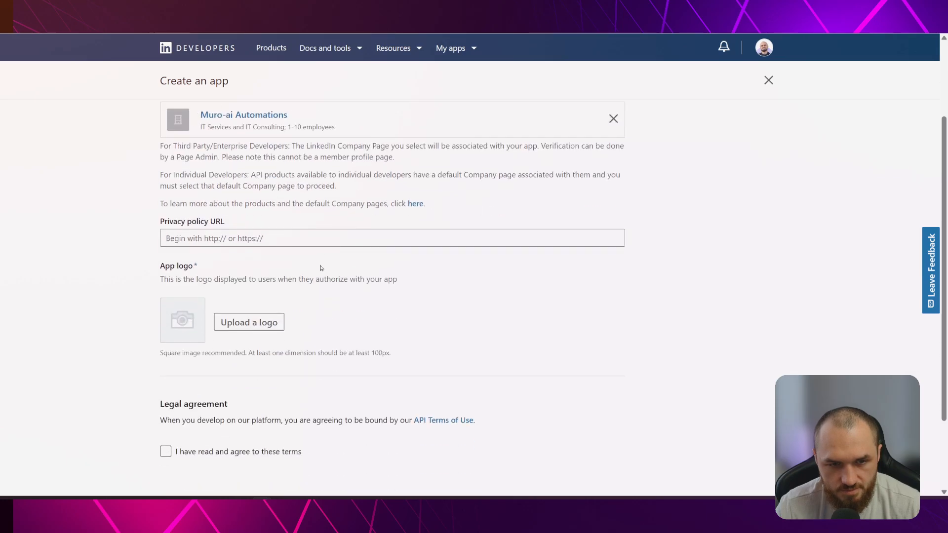
drag(206, 225, 265, 230)
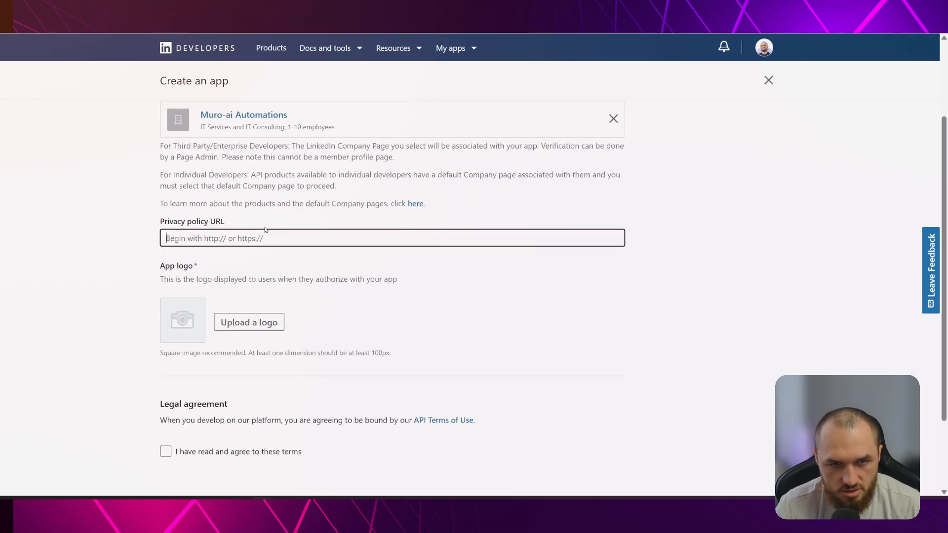
click(315, 235)
click(138, 265)
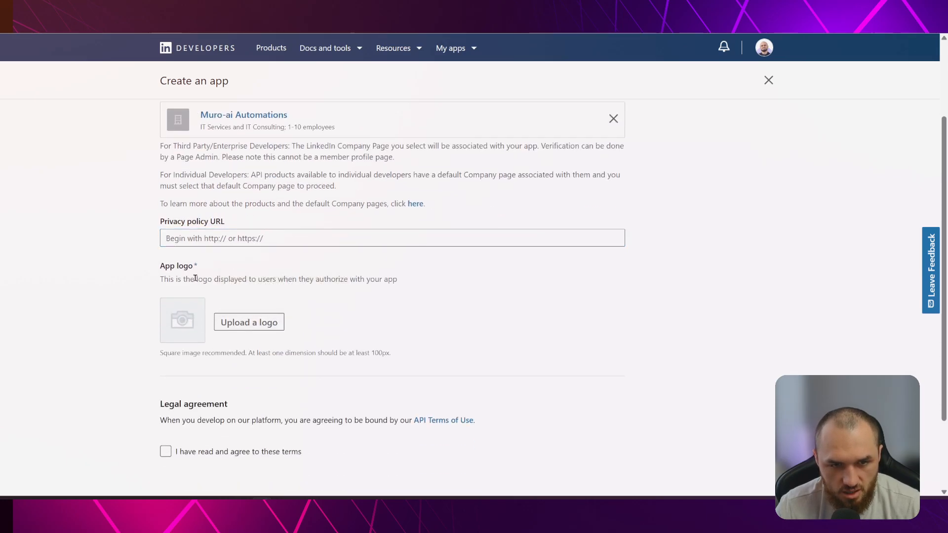
click(251, 323)
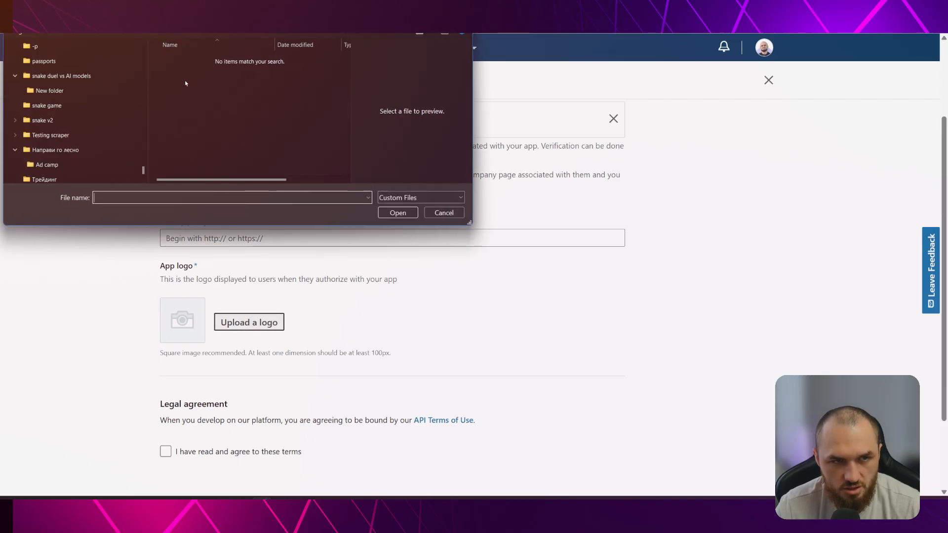
scroll(142, 169, up, 10)
click(50, 93)
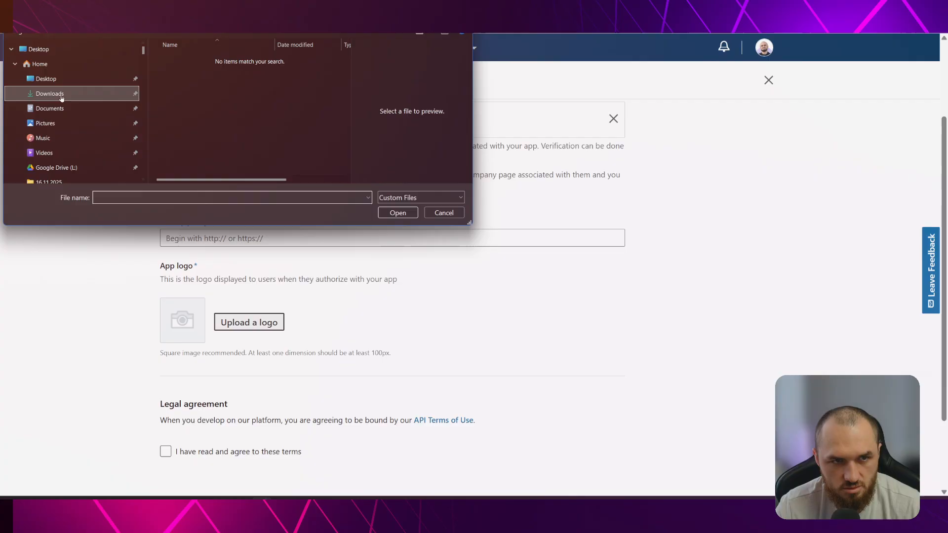
click(319, 155)
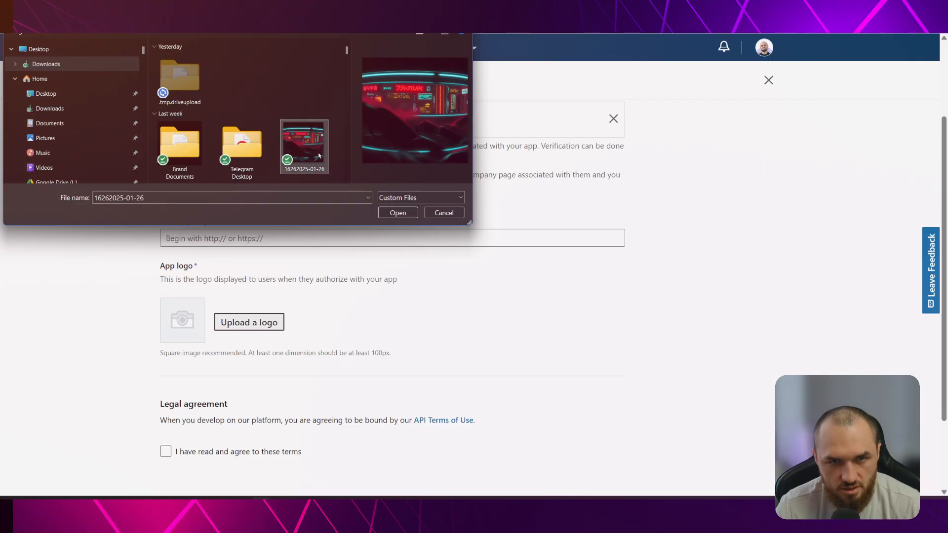
click(396, 213)
Step: Agree to the API Terms of Use and create the app
scroll(434, 293, down, 2)
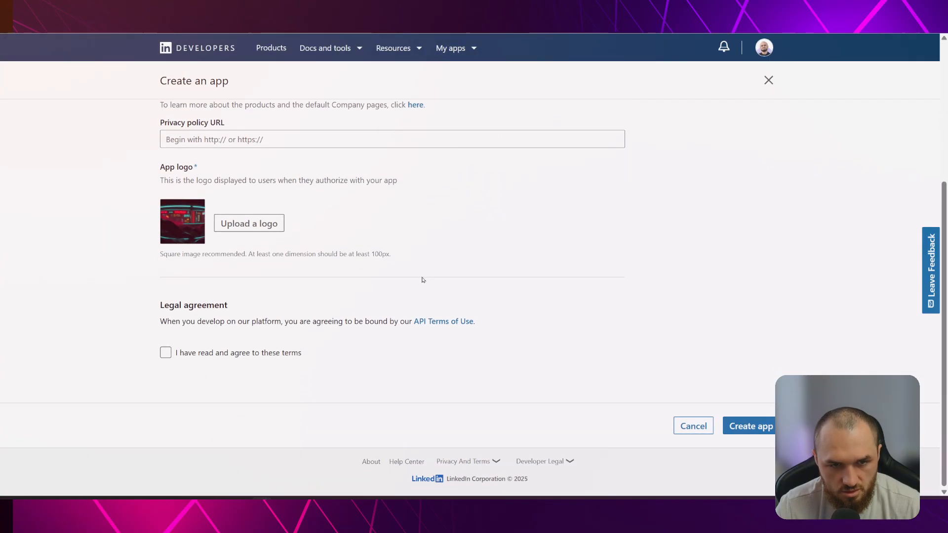
drag(161, 308, 240, 309)
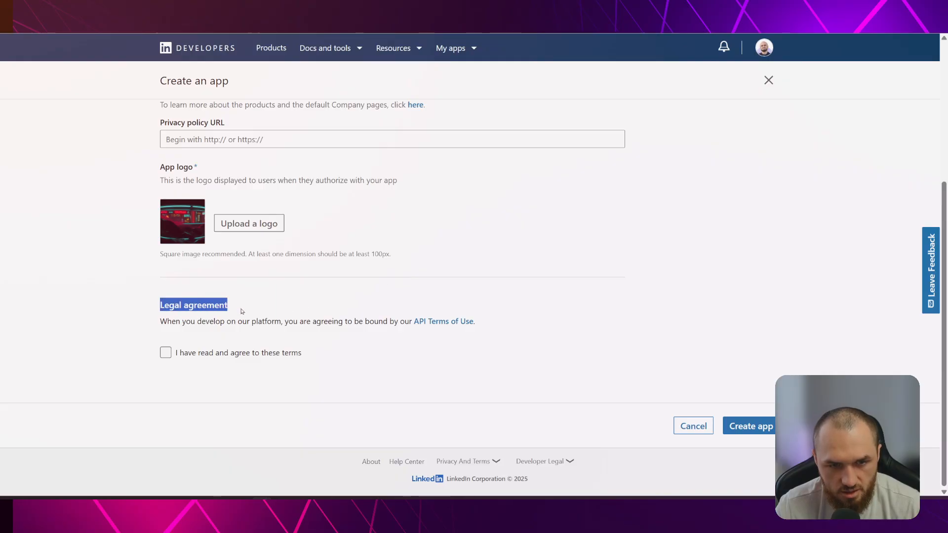
click(165, 352)
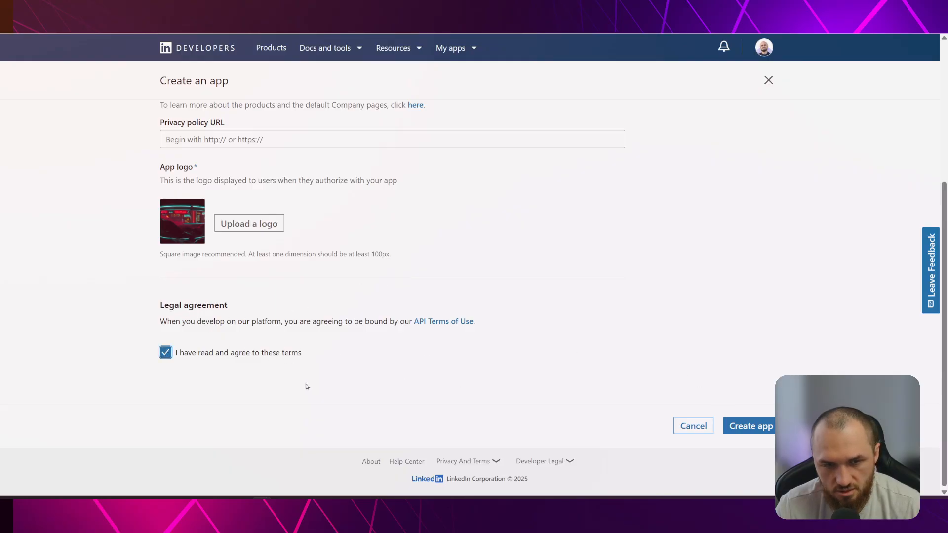
click(757, 427)
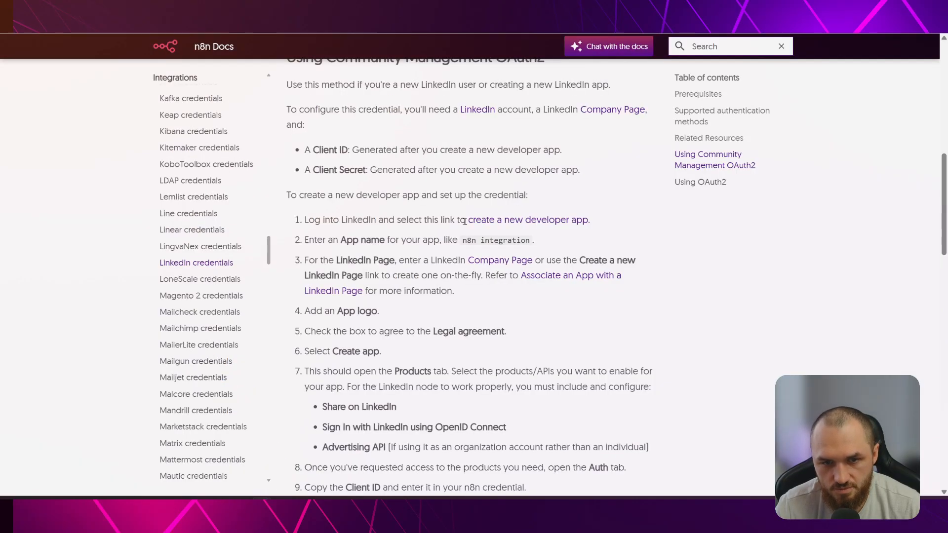
Step: Return to the n8n docs and read which LinkedIn products the developer app must include for the LinkedIn node
scroll(451, 245, down, 2)
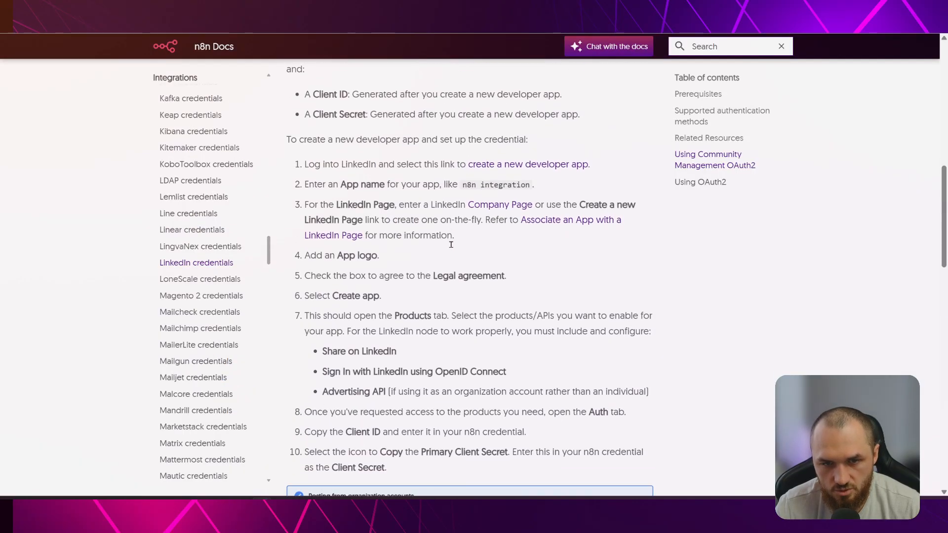
scroll(354, 201, down, 1)
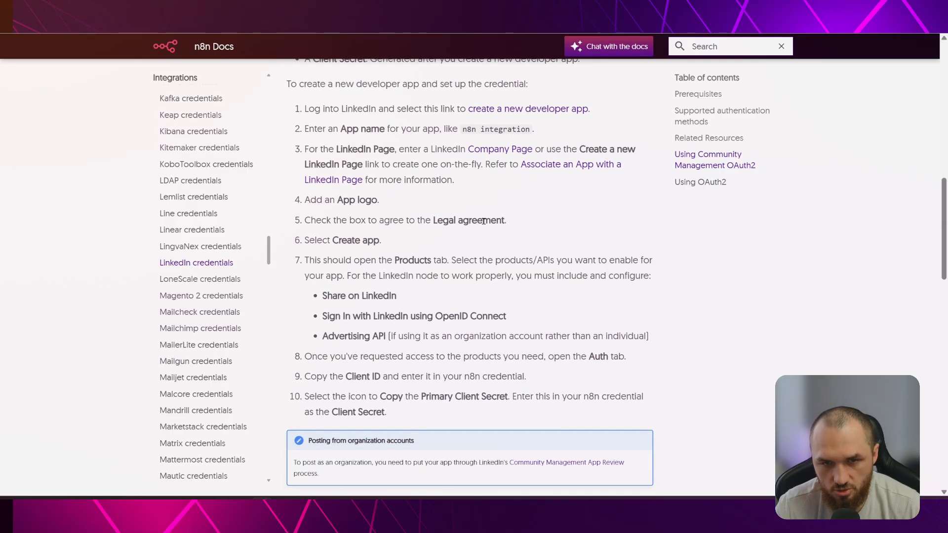
drag(400, 258, 432, 259)
click(430, 251)
scroll(429, 249, down, 2)
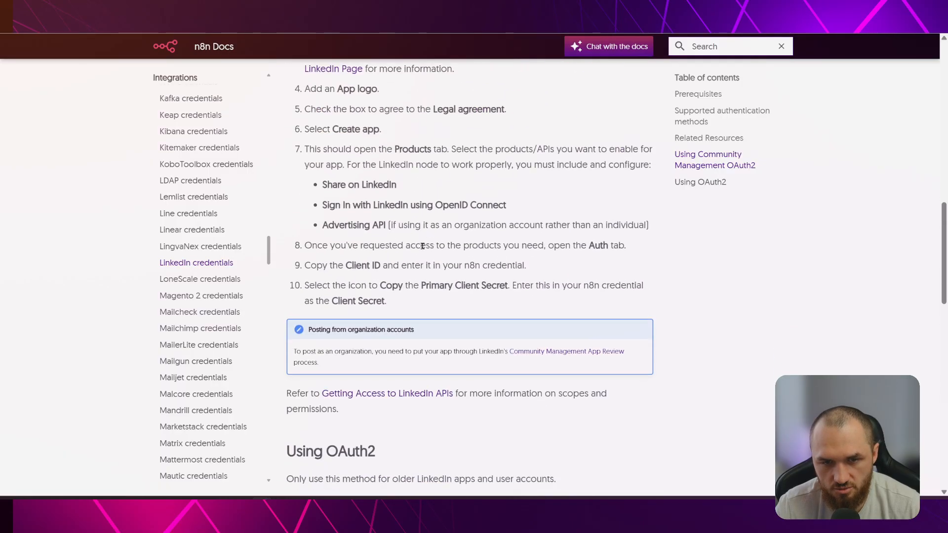
drag(325, 184, 400, 187)
drag(323, 205, 514, 207)
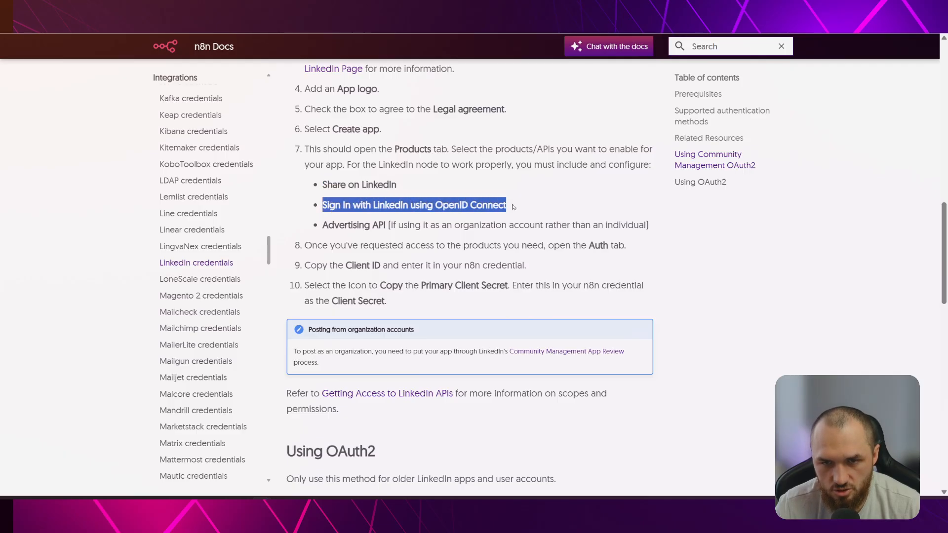
drag(323, 224, 383, 225)
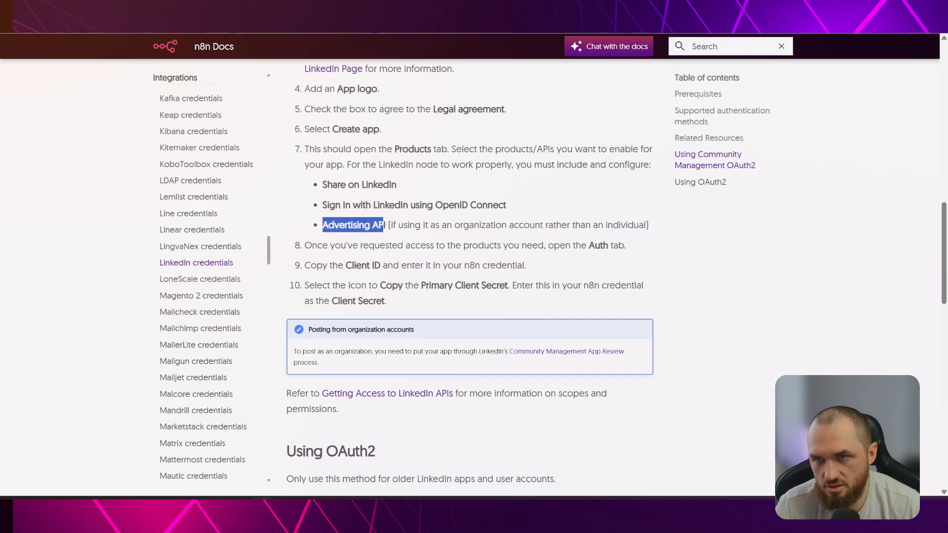
Step: Go back to the app's products in LinkedIn Developers and request access to Share on LinkedIn, agreeing to its terms
key(ctrl+Tab)
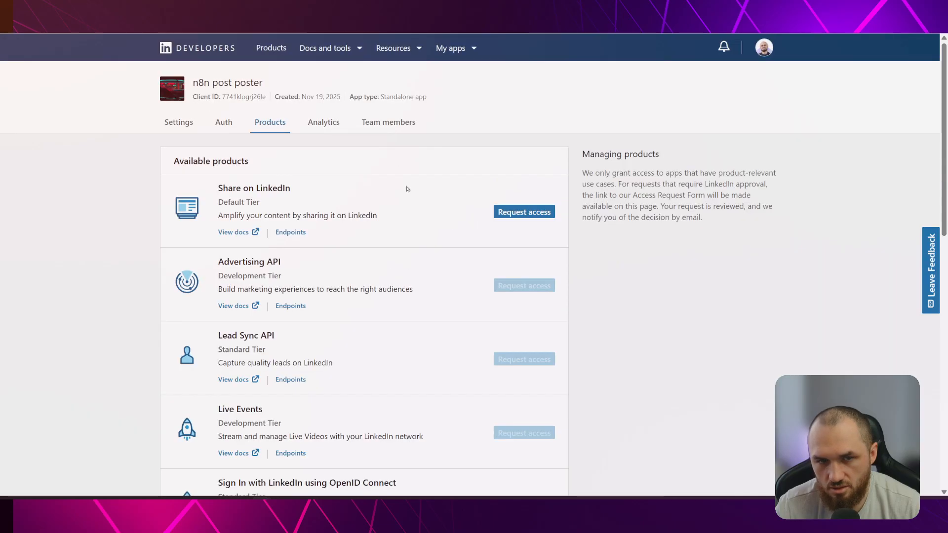
drag(220, 188, 291, 189)
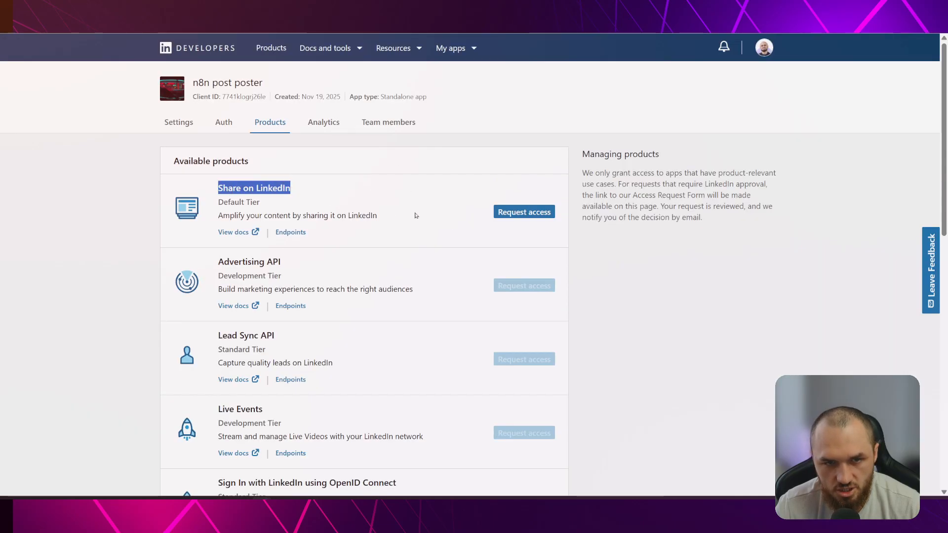
click(522, 212)
click(340, 177)
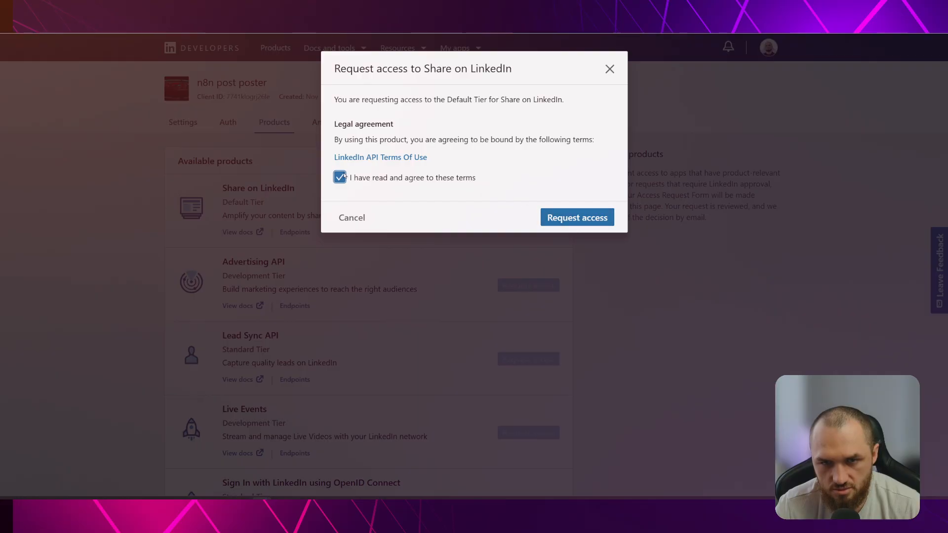
click(576, 217)
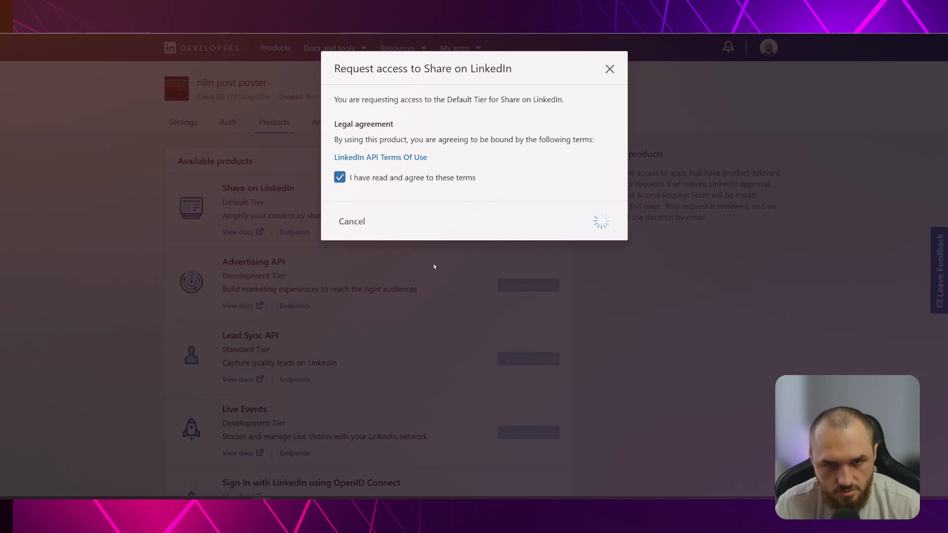
Step: Request access to Sign In with LinkedIn using OpenID Connect, agreeing to its API Terms of Use
scroll(457, 255, down, 3)
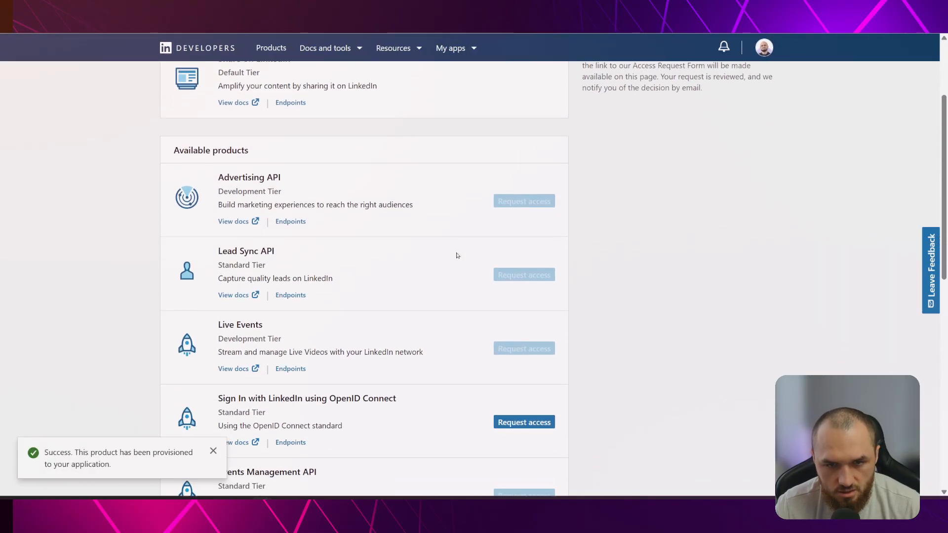
drag(218, 142, 287, 144)
click(308, 149)
scroll(447, 182, down, 3)
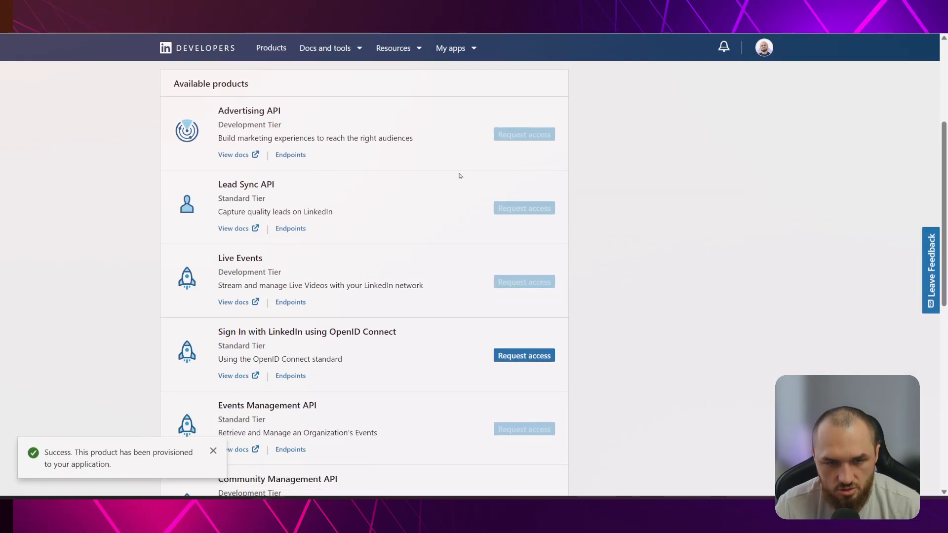
drag(218, 195, 398, 201)
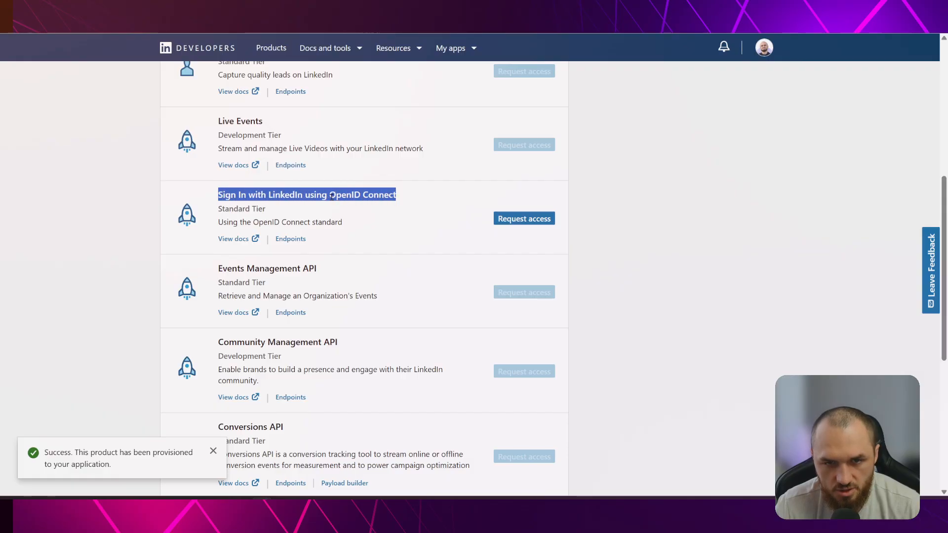
click(521, 217)
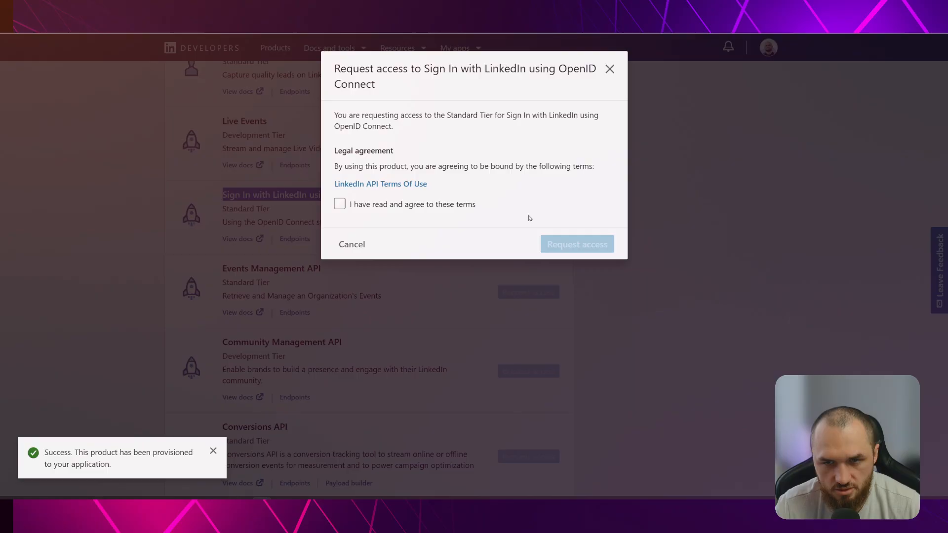
click(339, 204)
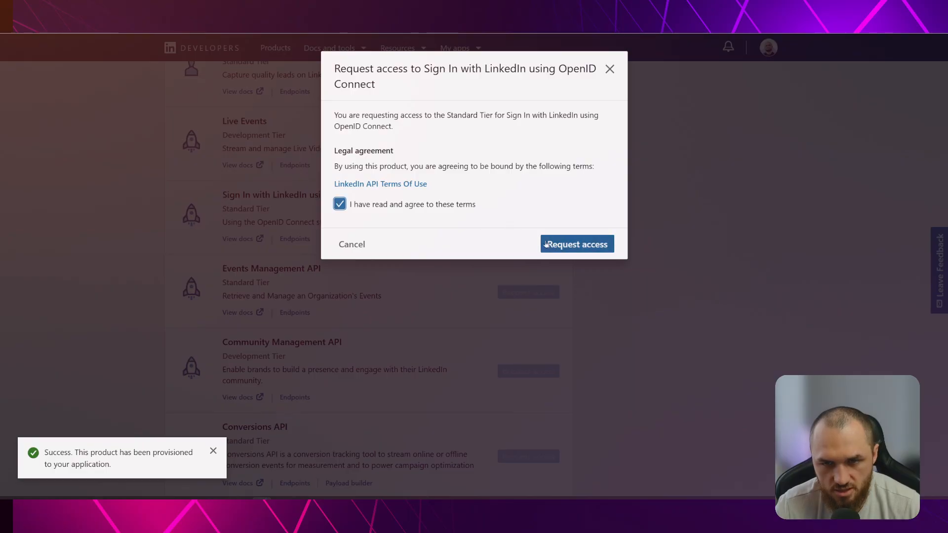
click(572, 243)
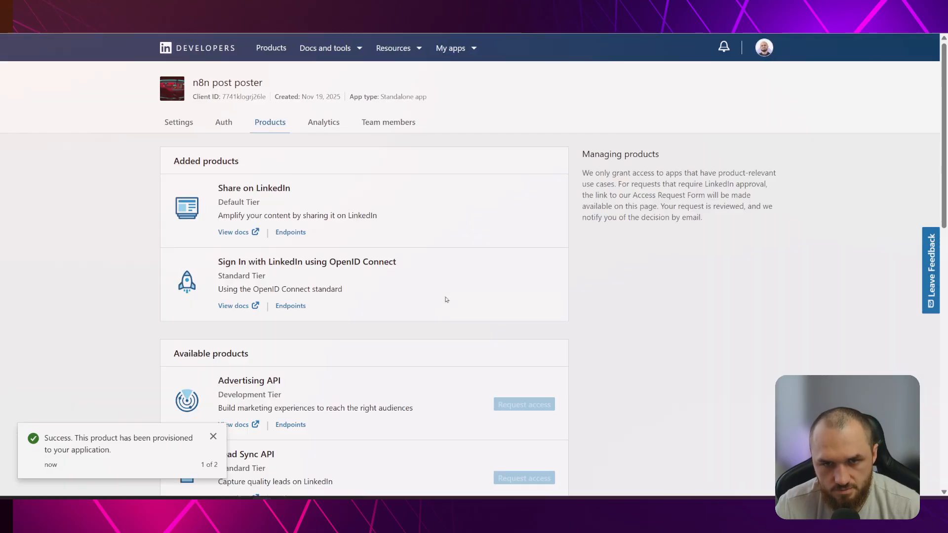
Step: Check the remaining products and the n8n docs' instruction following product access, and open the app's Auth settings in LinkedIn Developers
scroll(454, 273, down, 9)
scroll(457, 274, down, 5)
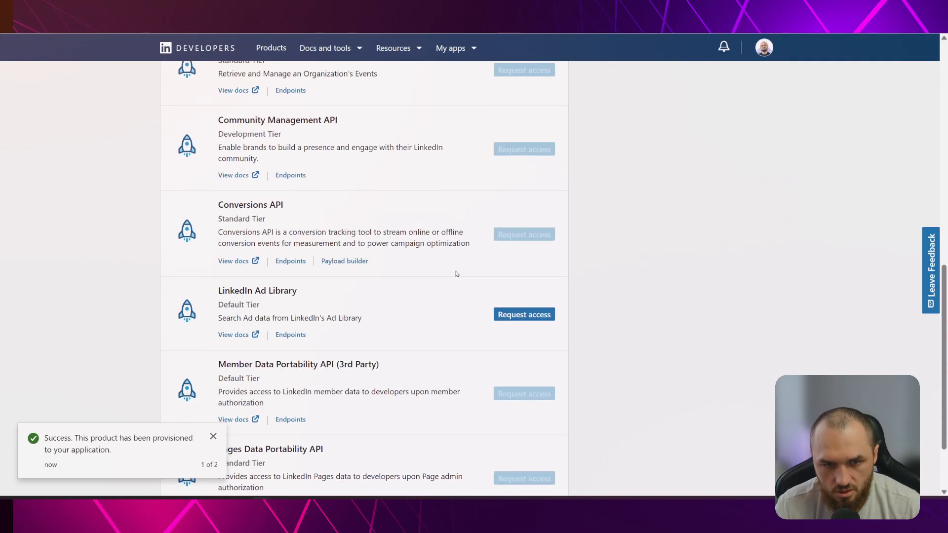
scroll(420, 300, up, 14)
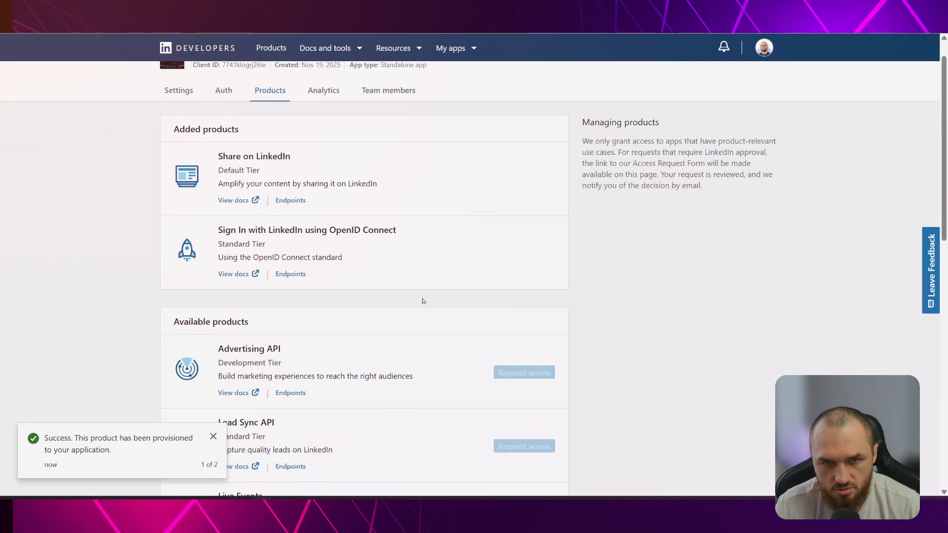
key(ctrl+shift+Tab)
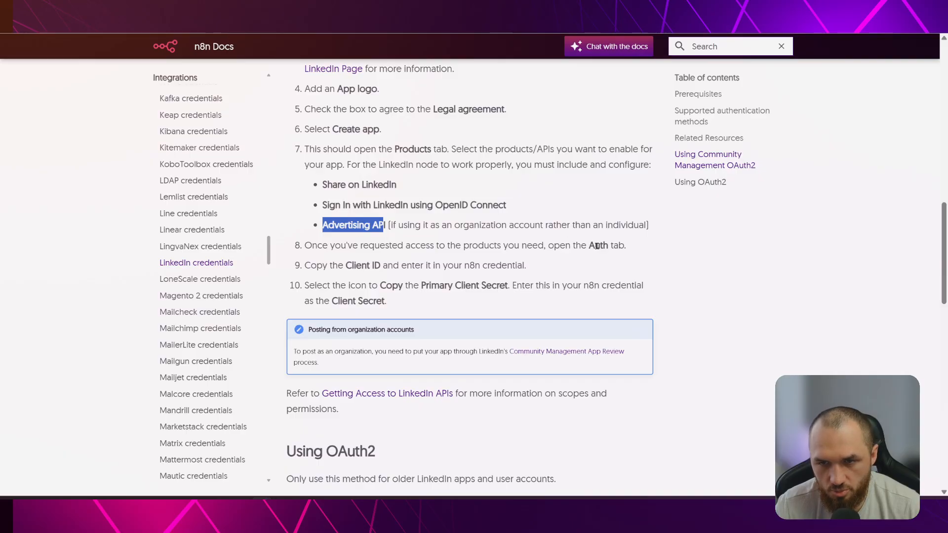
key(ctrl+Tab)
click(222, 122)
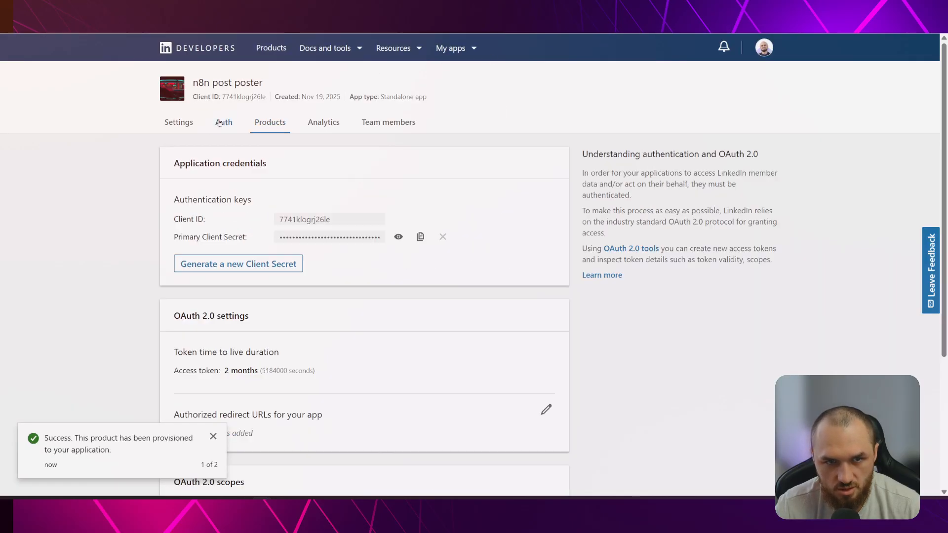
Step: Copy the app's Client ID from its authentication keys into the Client ID of the n8n LinkedIn account credential
key(ctrl+shift+Tab)
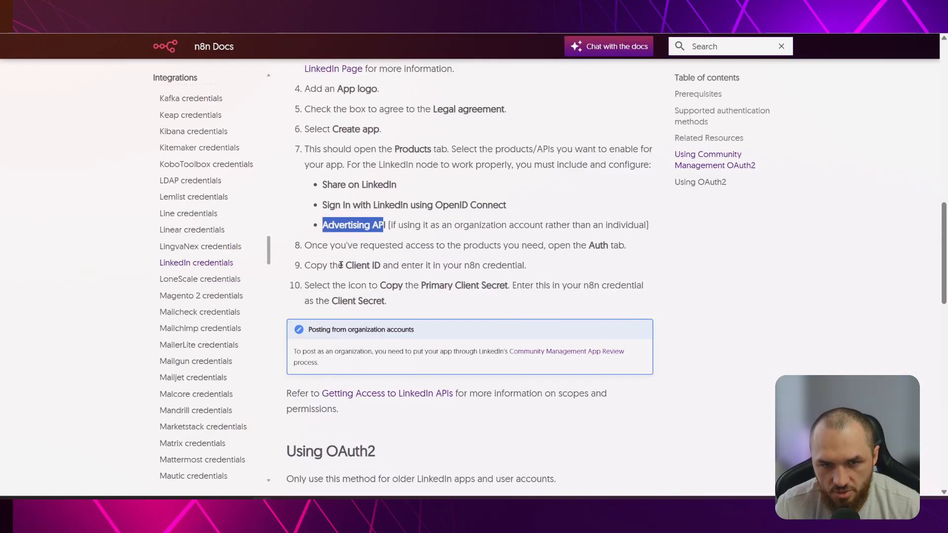
key(ctrl+Tab)
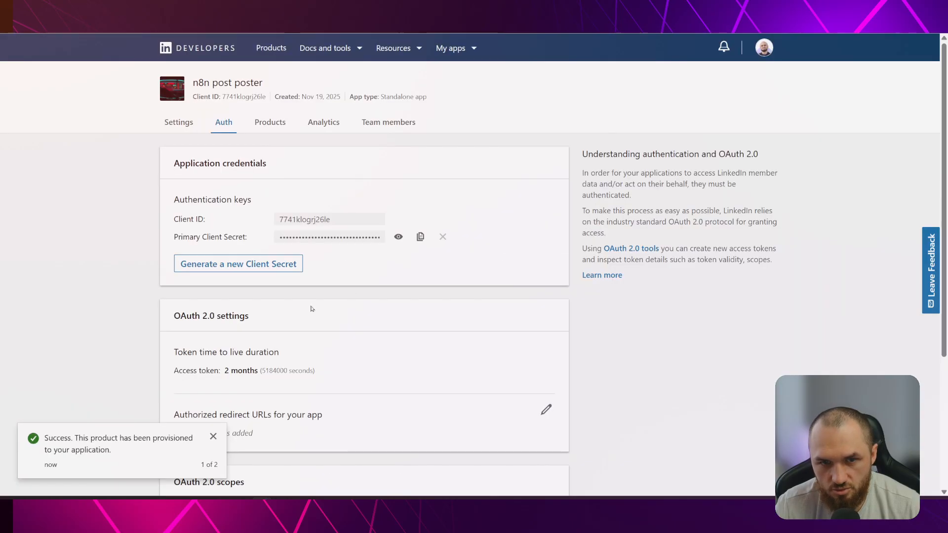
drag(337, 219, 260, 220)
key(ctrl+c)
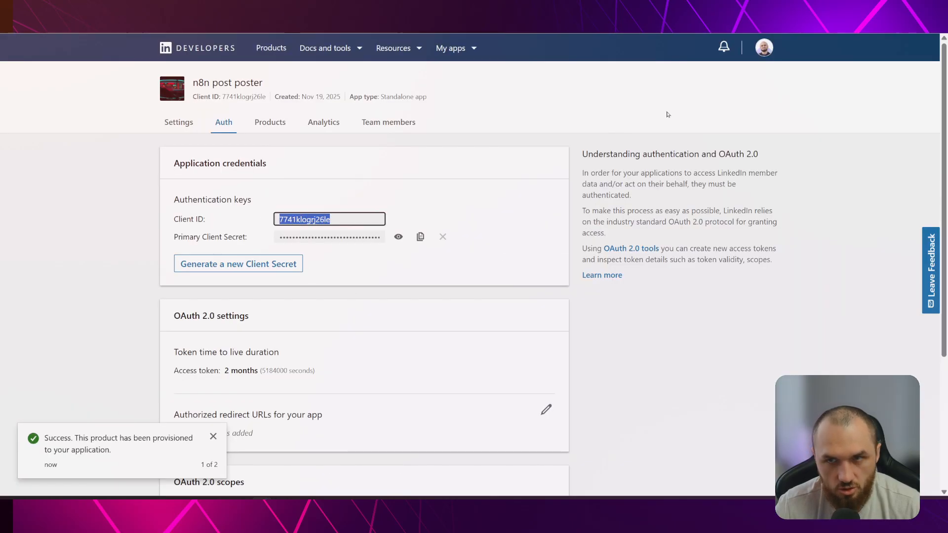
key(ctrl+Tab)
click(395, 317)
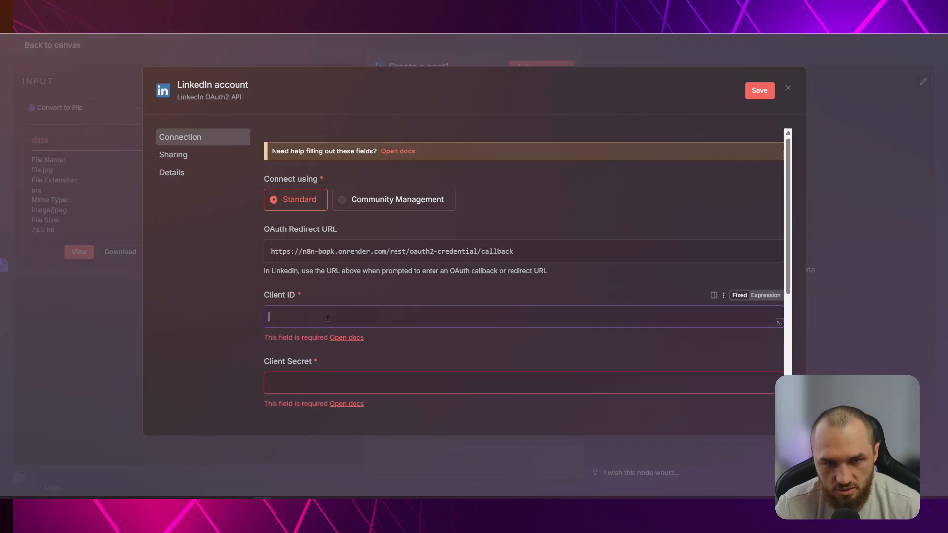
key(ctrl+v)
key(ctrl+Tab)
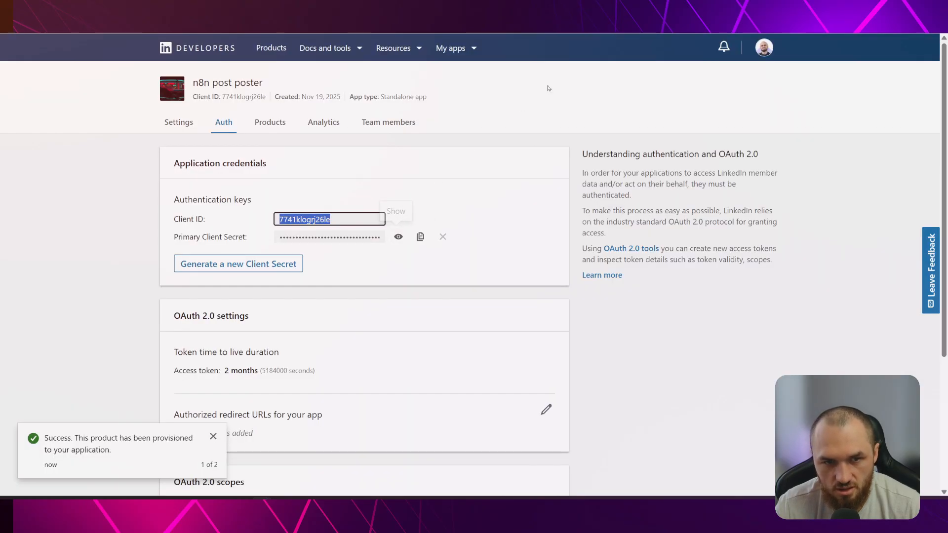
Step: Copy the app's Primary Client Secret and paste it as the Client Secret in the n8n LinkedIn credential
key(ctrl+Tab)
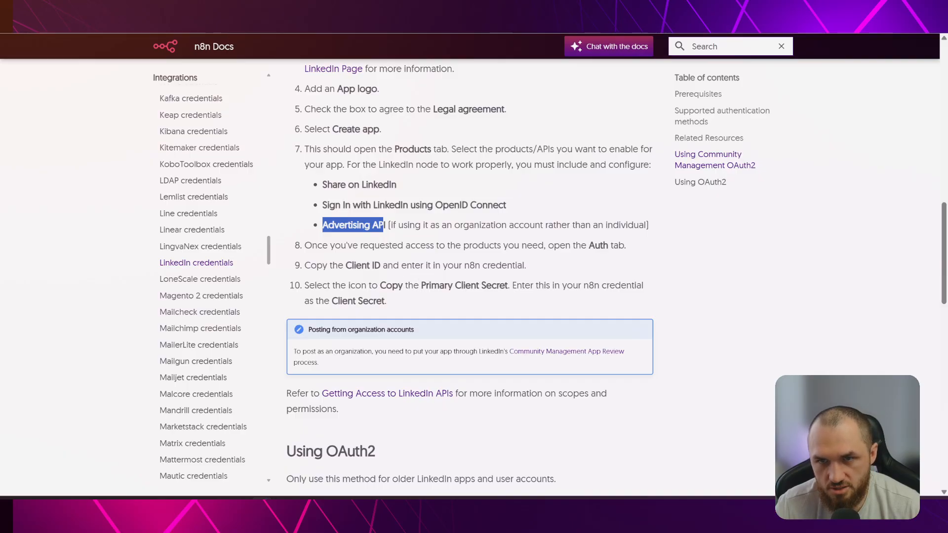
key(ctrl+Tab)
click(420, 237)
key(ctrl+Tab)
click(469, 368)
key(ctrl+v)
scroll(472, 315, down, 2)
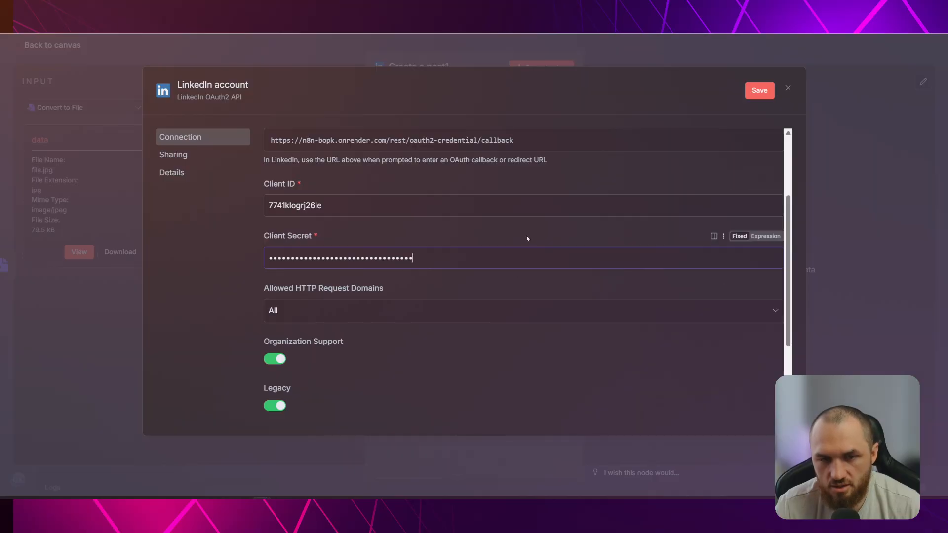
Step: Read the n8n docs' Using OAuth2 section on Organization Support, Legacy and the developer app setup steps
key(ctrl+Tab)
key(ctrl+Tab)
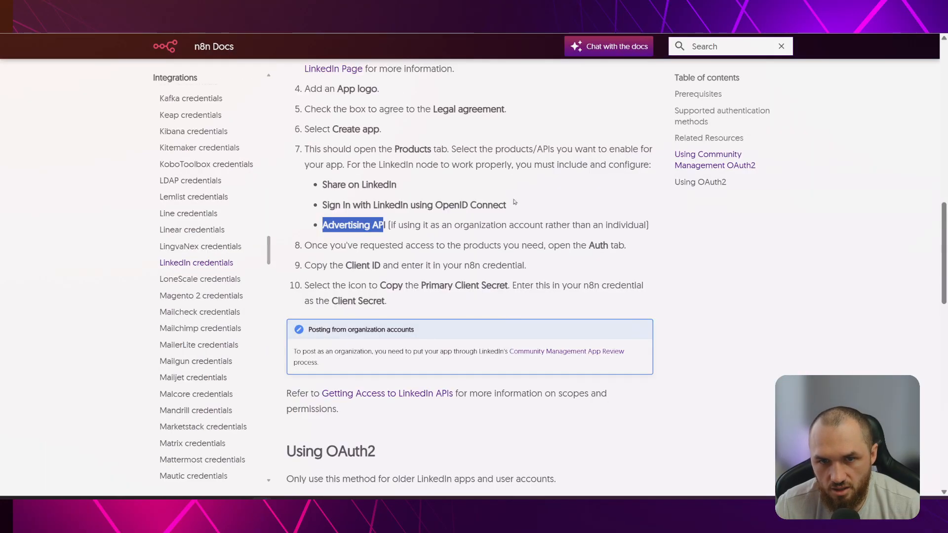
scroll(390, 252, down, 3)
scroll(390, 252, down, 4)
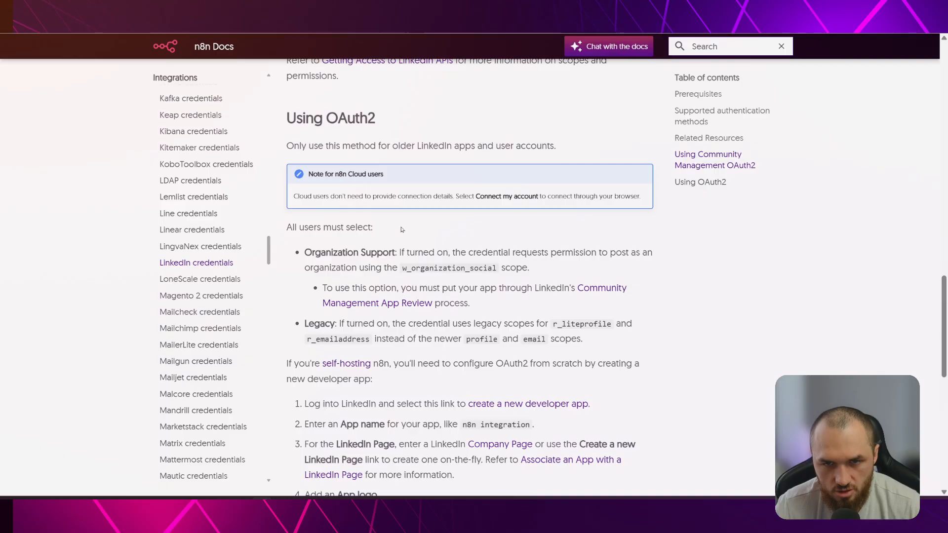
scroll(486, 237, down, 1)
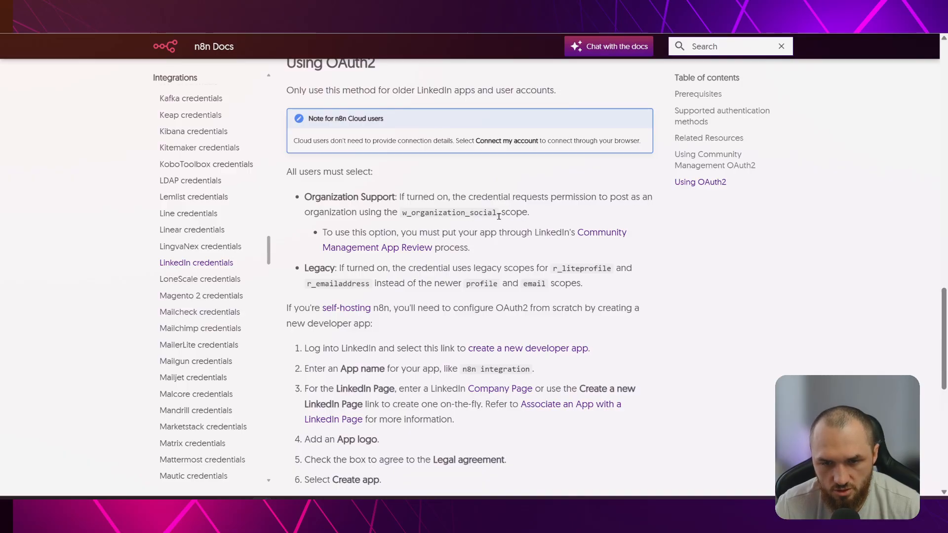
scroll(499, 216, down, 1)
scroll(499, 217, down, 4)
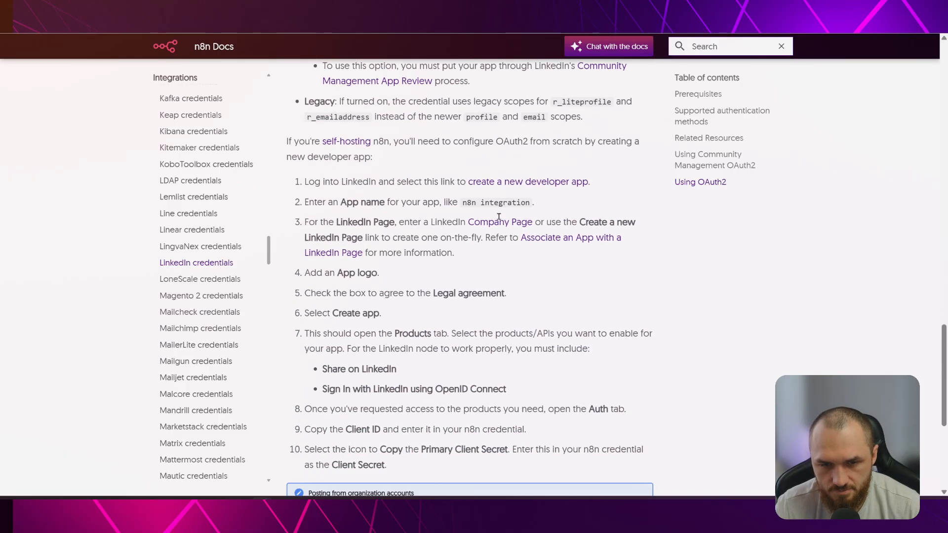
scroll(501, 220, down, 1)
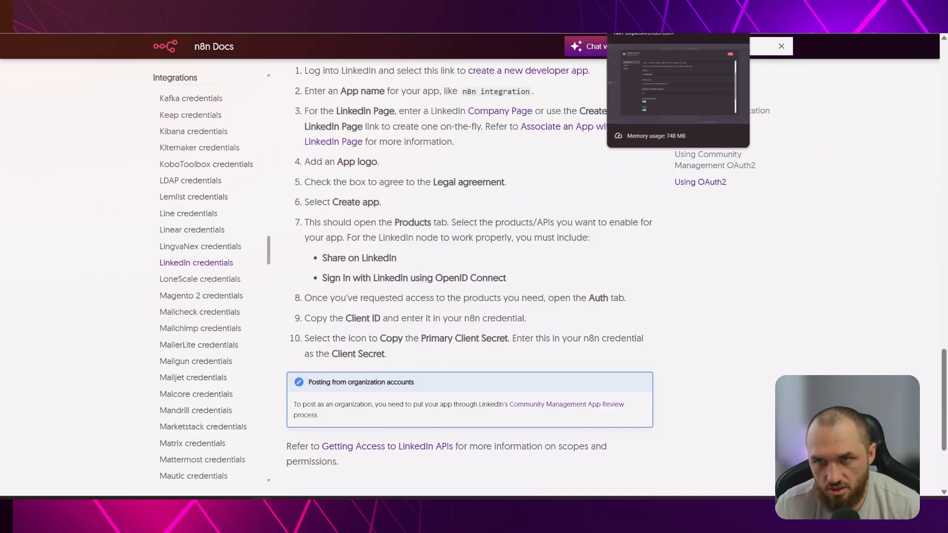
Step: Look up the redirect URL requirement in the n8n credential, the LinkedIn app's OAuth 2.0 settings and the n8n docs
click(646, 20)
scroll(418, 384, up, 3)
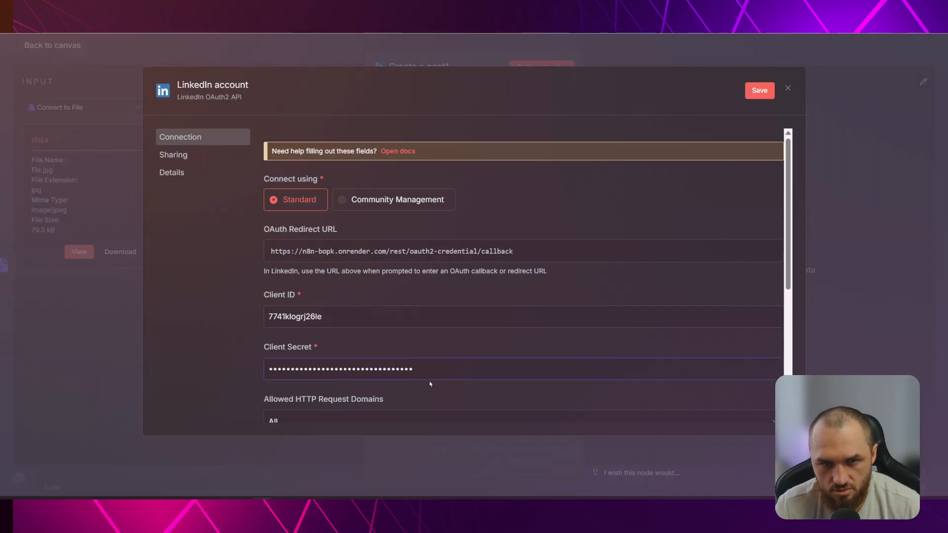
click(558, 20)
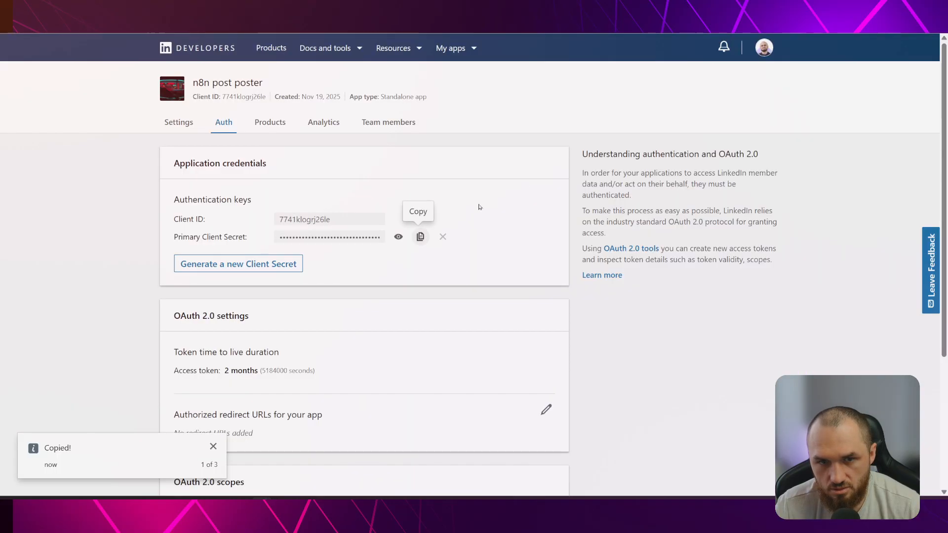
scroll(296, 306, down, 2)
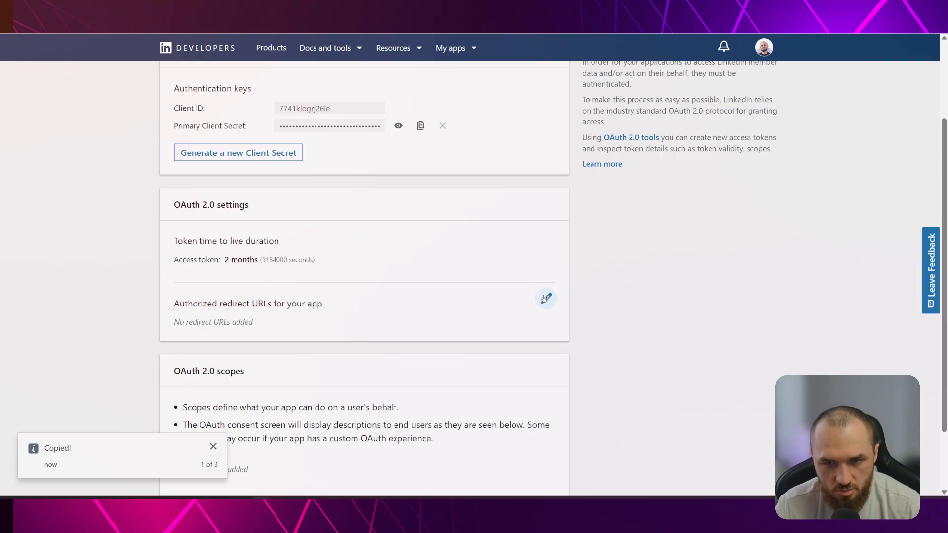
click(356, 20)
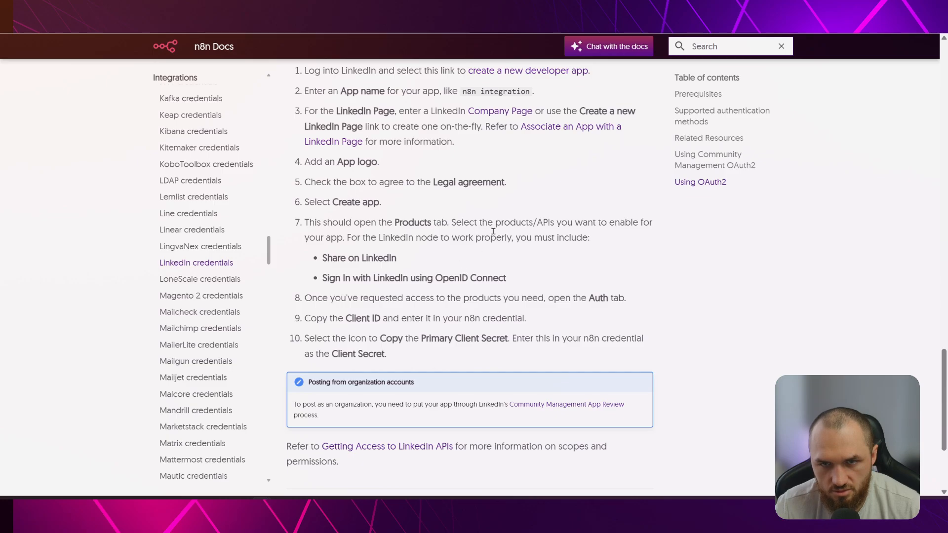
scroll(493, 231, up, 3)
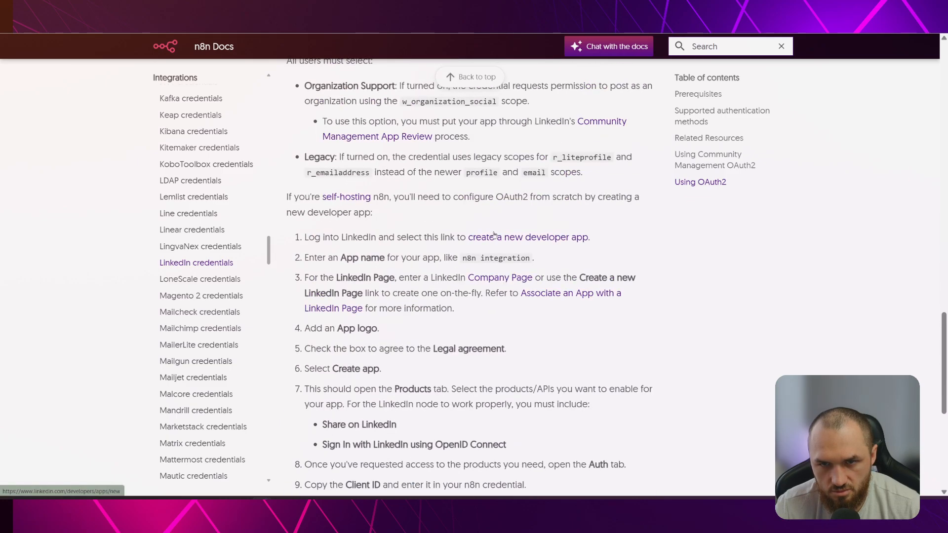
scroll(494, 235, down, 5)
scroll(497, 239, up, 8)
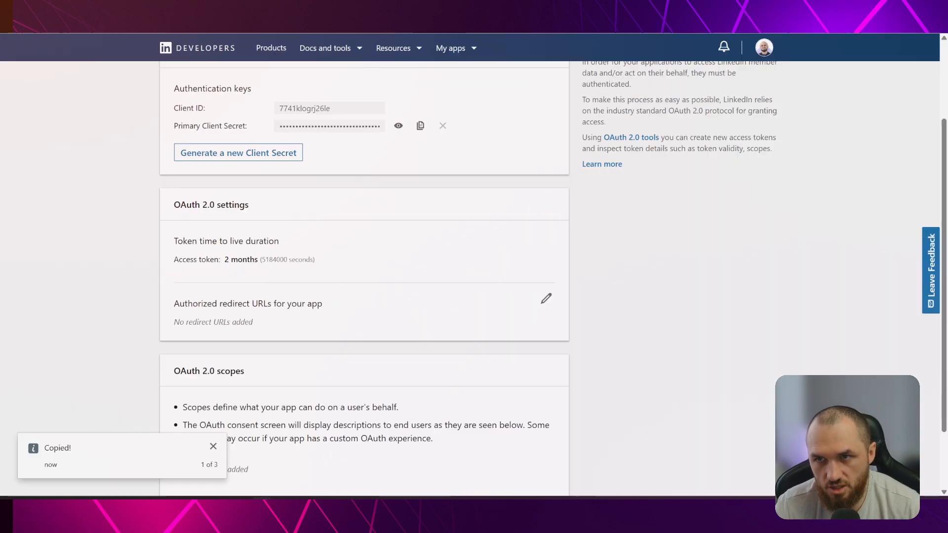
click(546, 299)
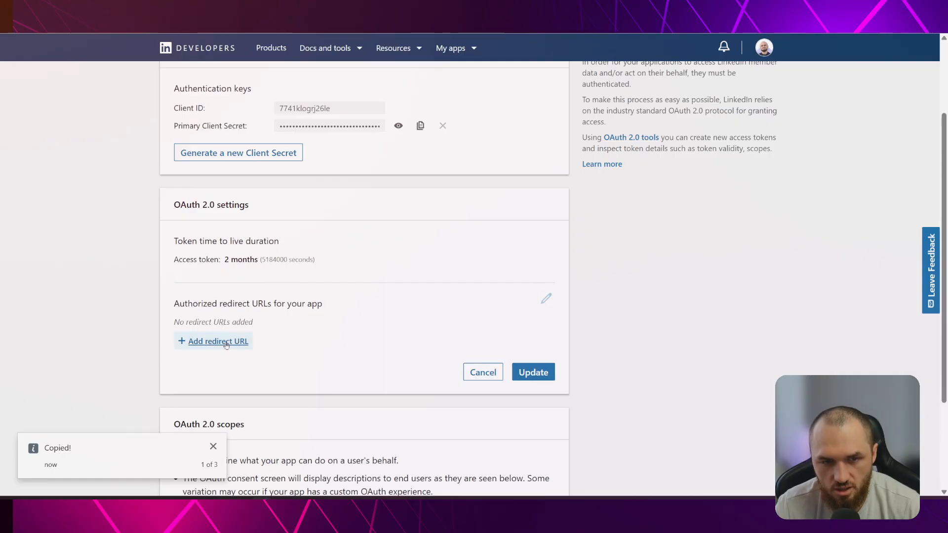
click(218, 341)
click(598, 33)
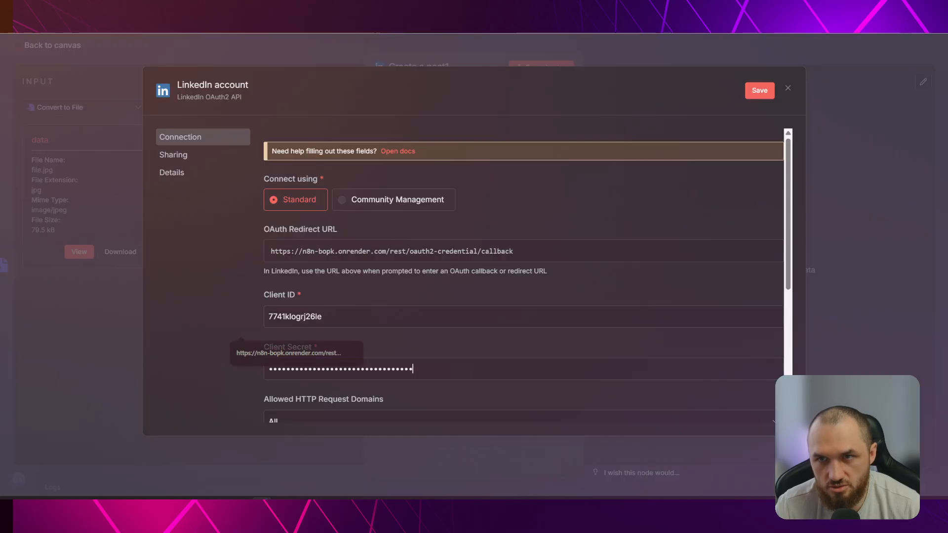
click(454, 252)
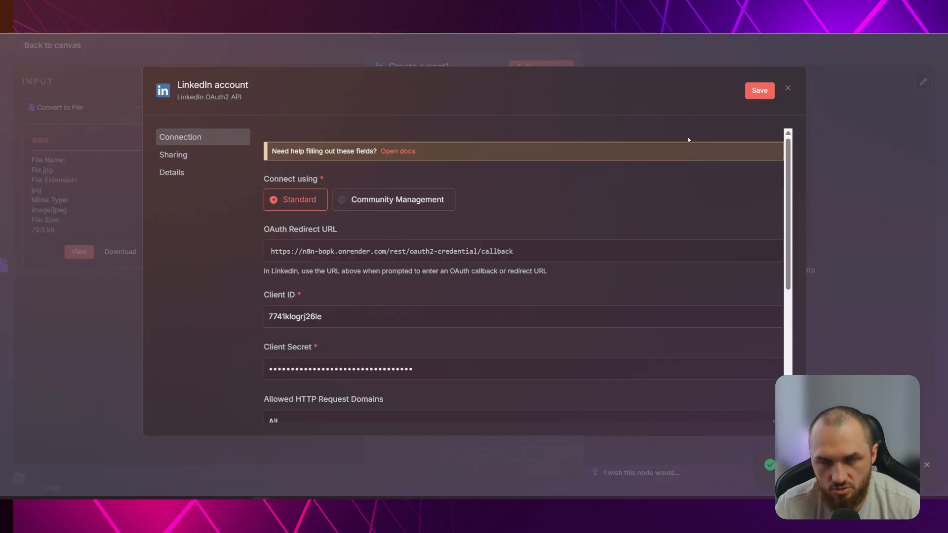
key(alt+Tab)
right_click(292, 327)
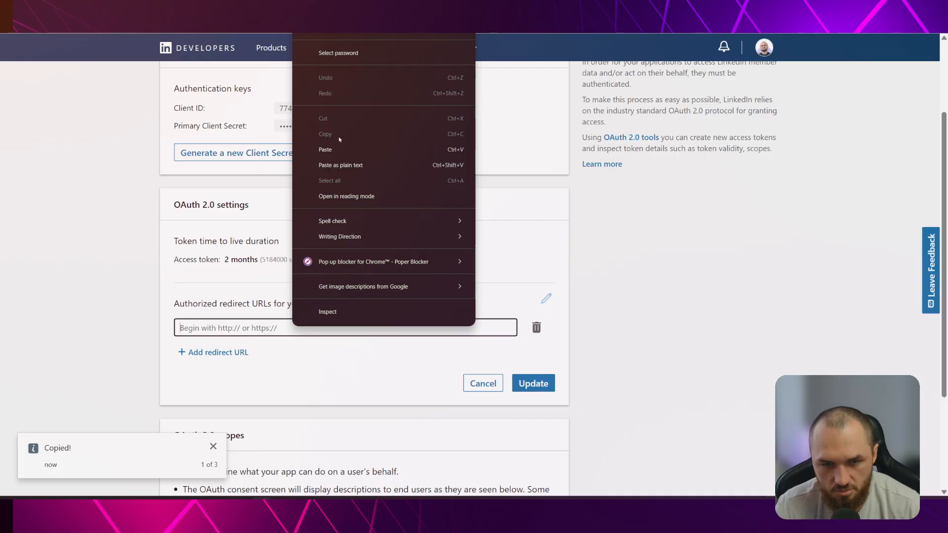
click(326, 149)
click(533, 383)
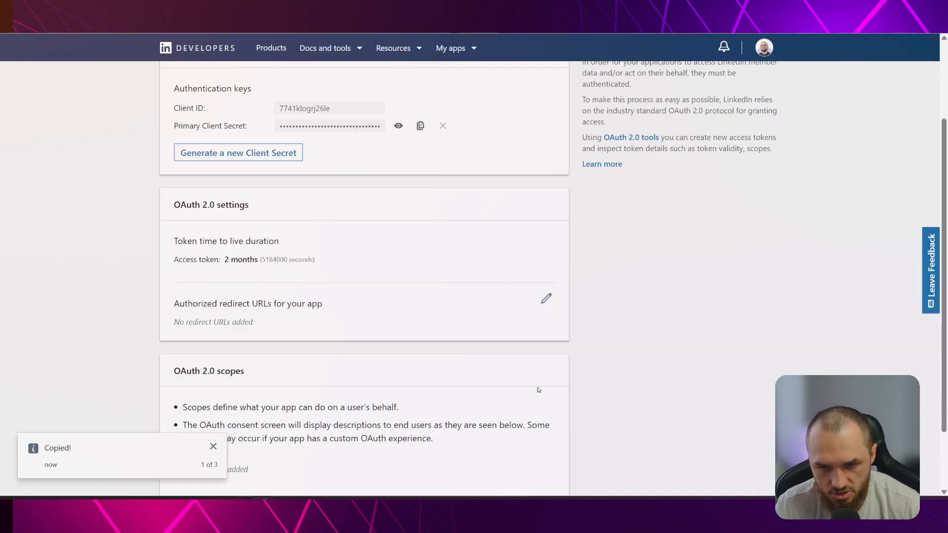
scroll(328, 334, down, 2)
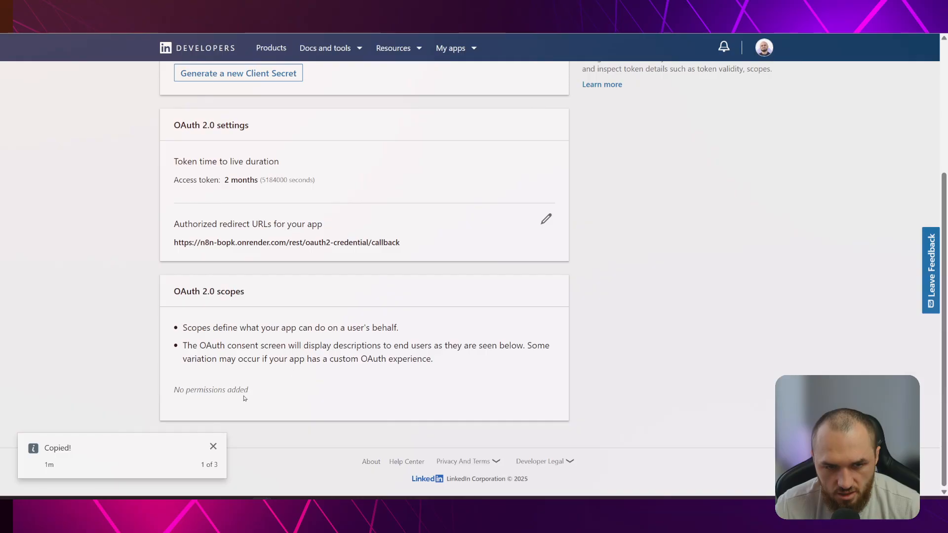
scroll(444, 348, up, 4)
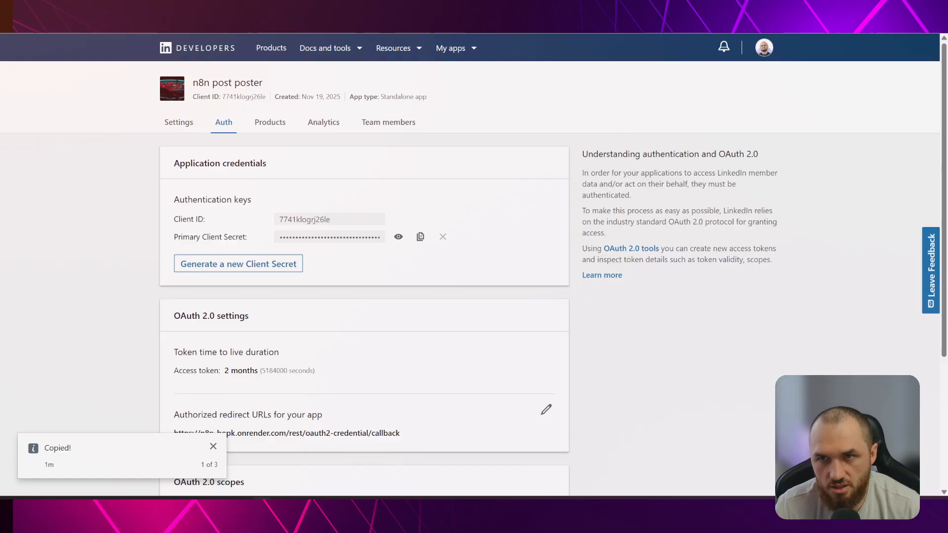
Step: Switch back to the n8n LinkedIn credential and try to connect the account with Organization Support and Legacy enabled
key(alt+Tab)
scroll(450, 262, down, 5)
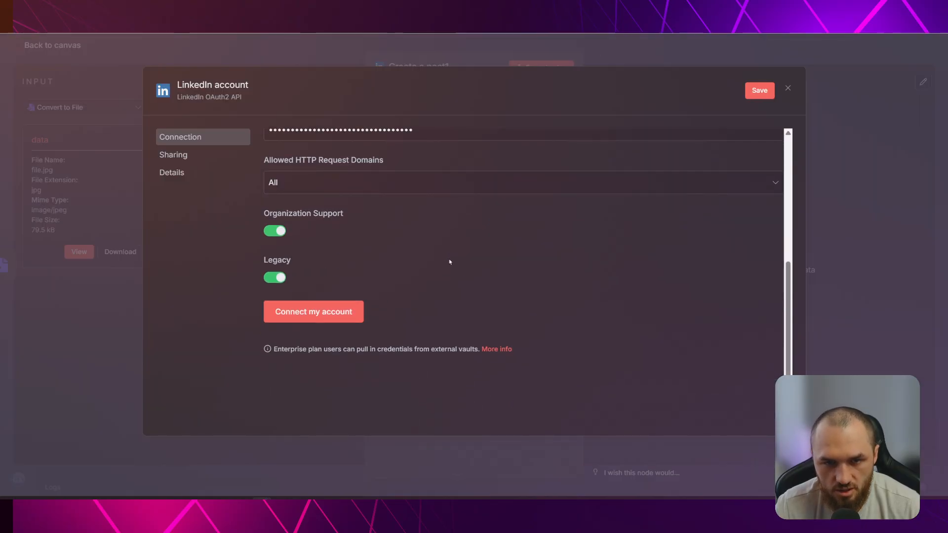
click(323, 313)
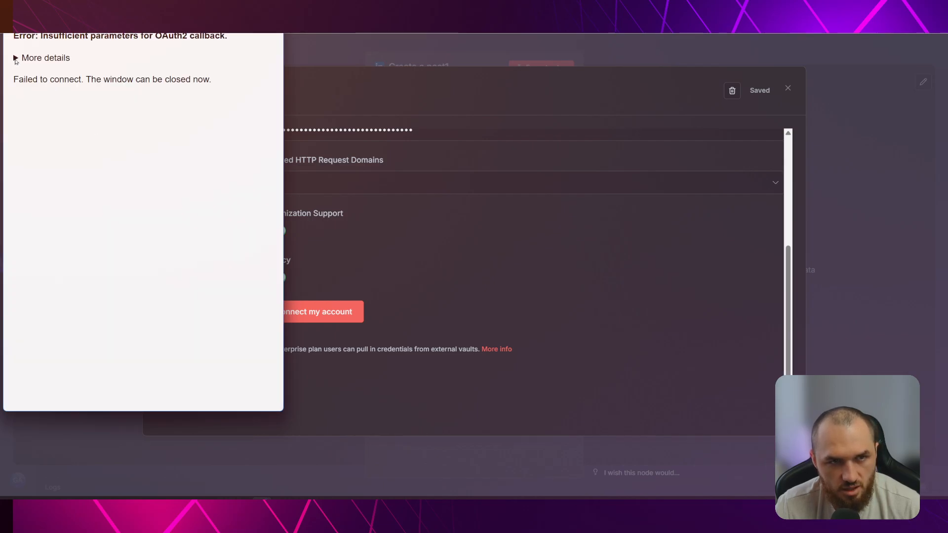
drag(44, 36, 138, 36)
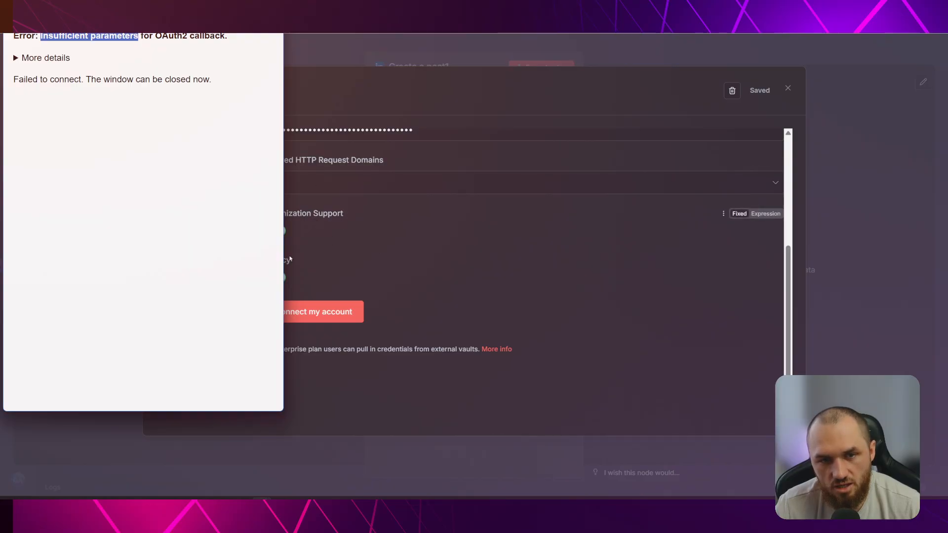
click(273, 10)
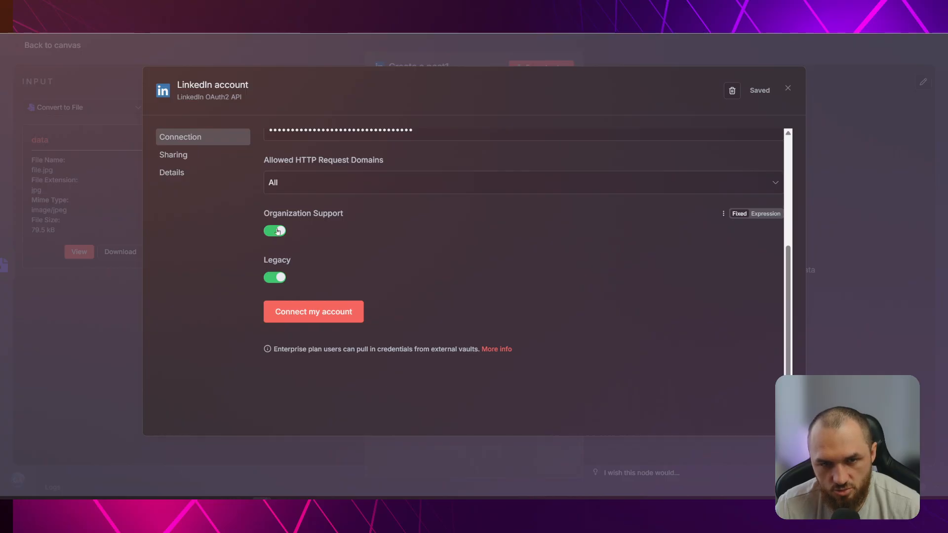
Step: Turn off Organization Support and Legacy in the LinkedIn credential and start connecting the account
click(277, 231)
click(275, 278)
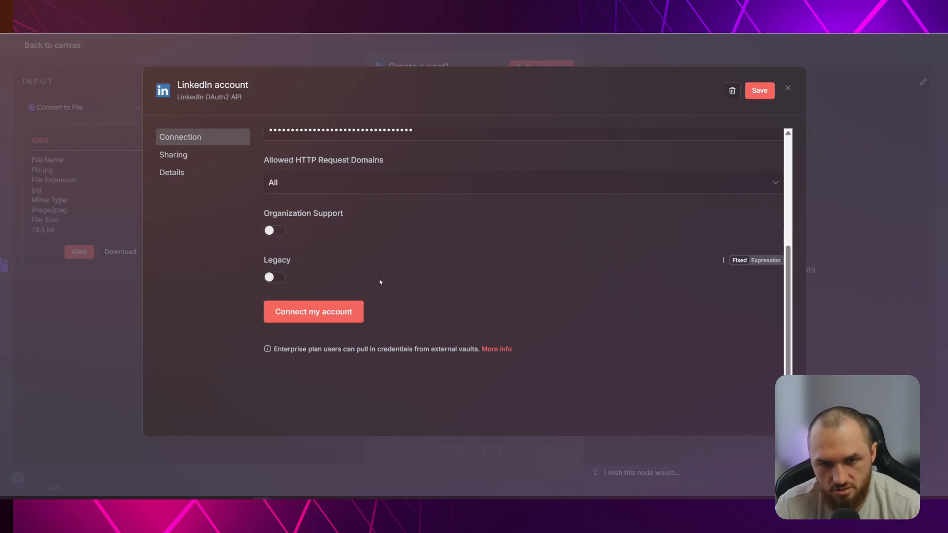
click(318, 316)
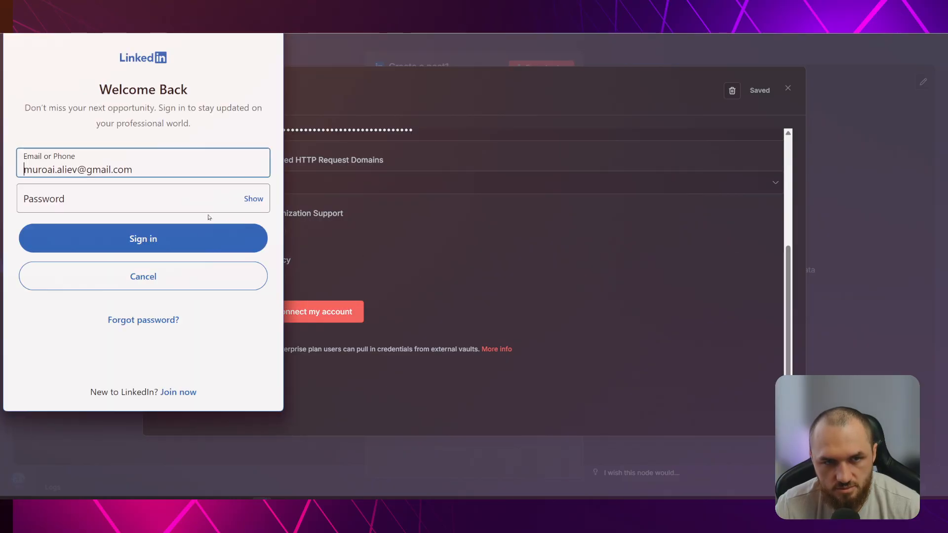
Step: Try to authorize the n8n post poster app by entering the LinkedIn account password and allowing its access request
click(72, 201)
text(•••)
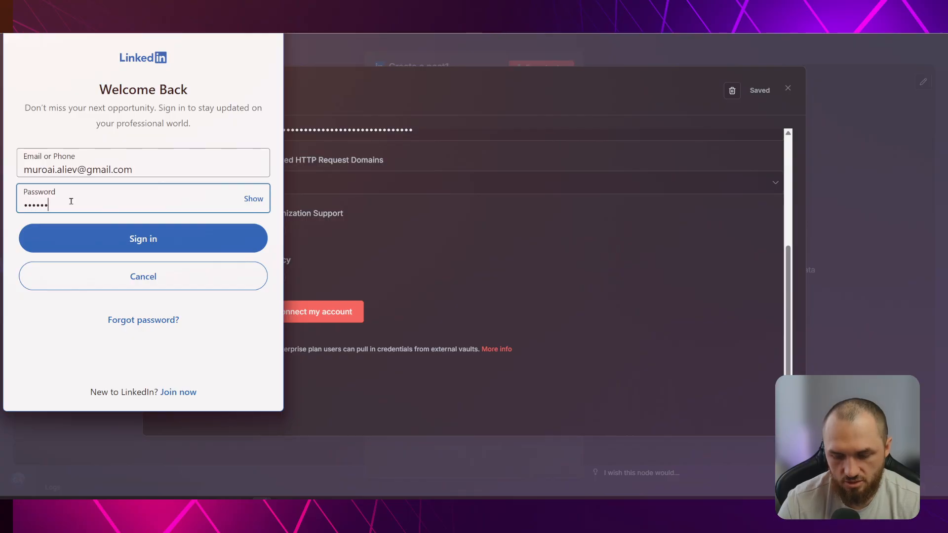
click(147, 244)
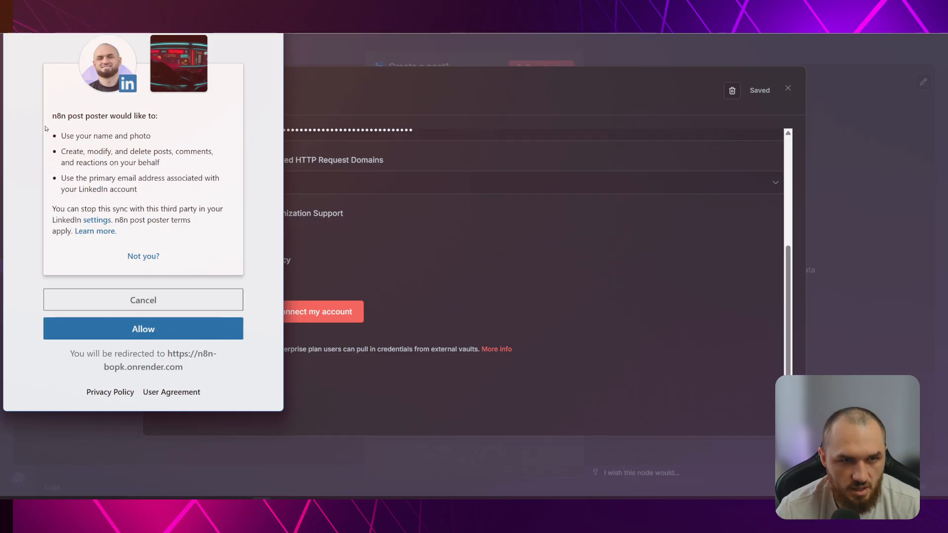
drag(52, 117, 103, 117)
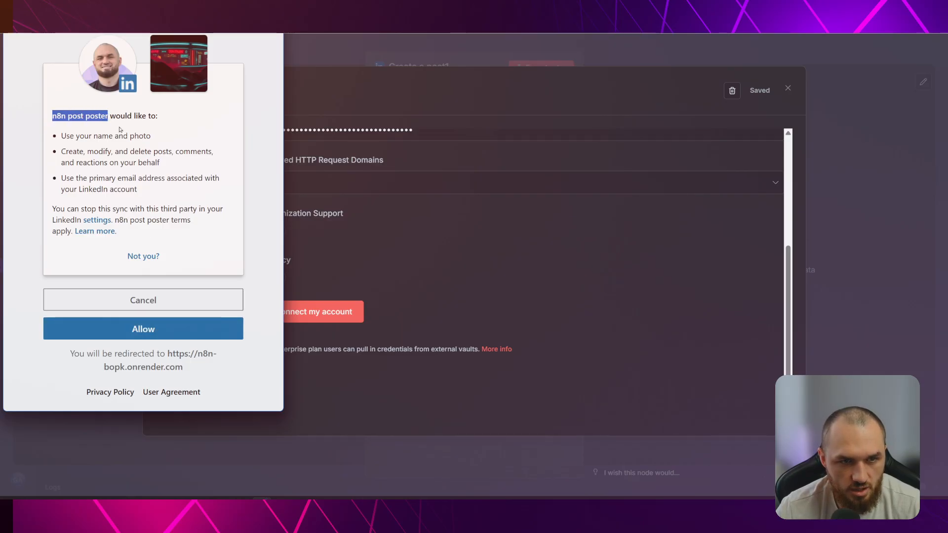
click(151, 330)
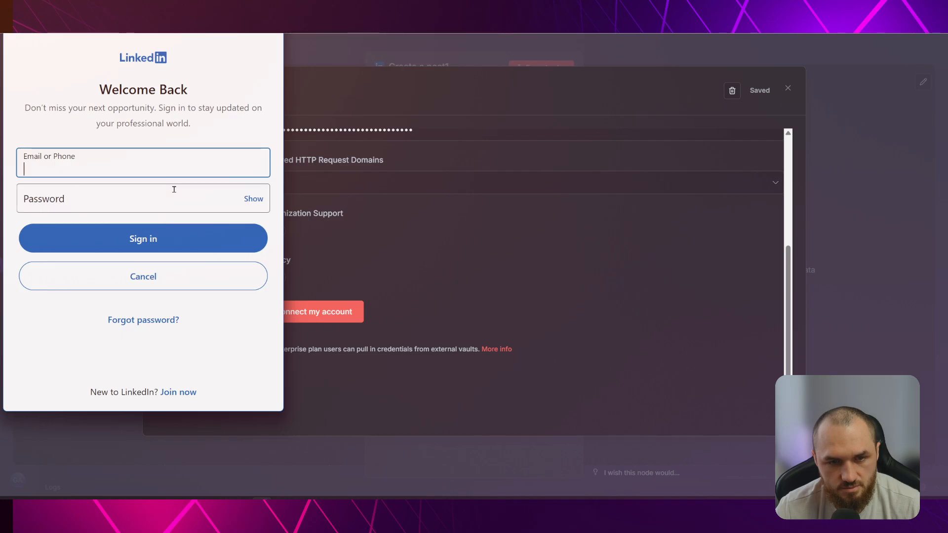
Step: Sign in to LinkedIn with the account e-mail and password and allow n8n post poster access to the account
click(125, 171)
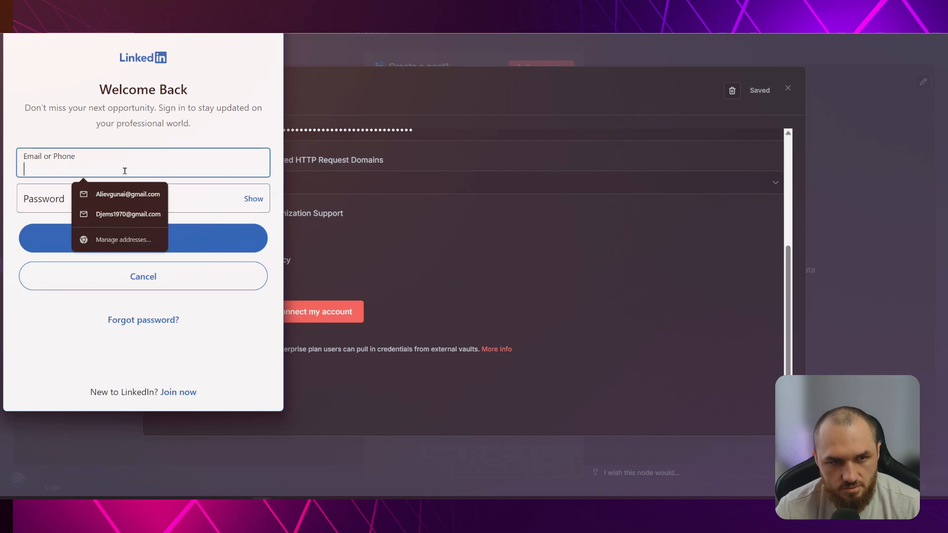
text(muro)
key(Down)
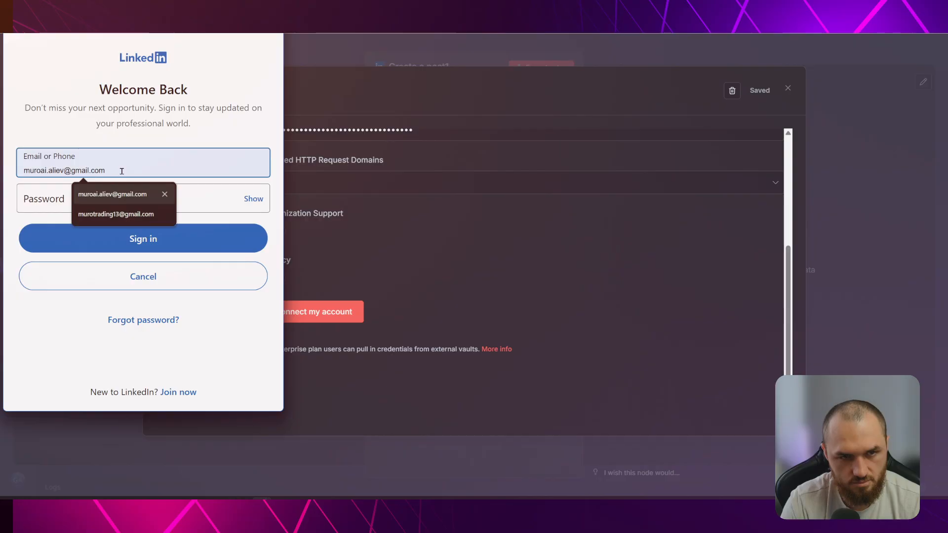
key(Tab)
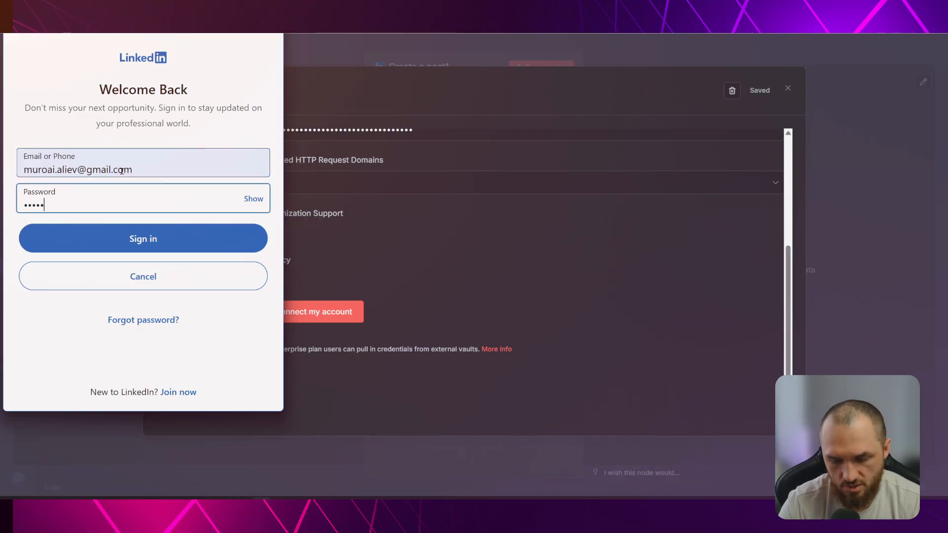
click(149, 239)
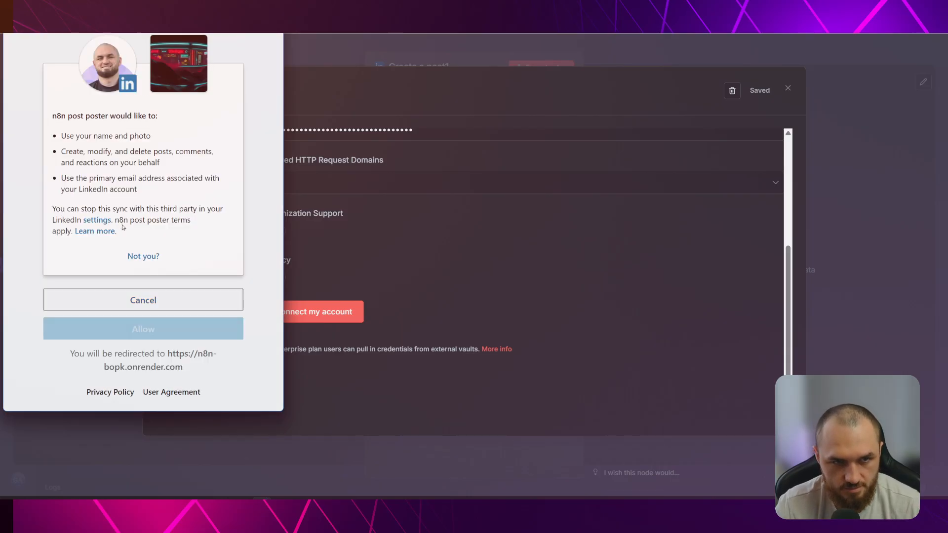
click(140, 331)
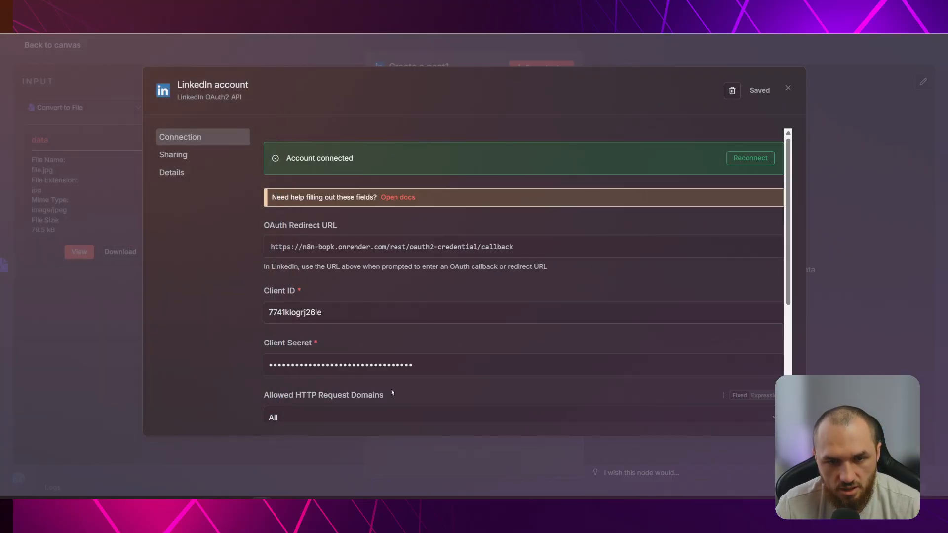
Step: Rename the LinkedIn credential as n8n post poster app, save it and close the credential window
click(241, 86)
text(n)
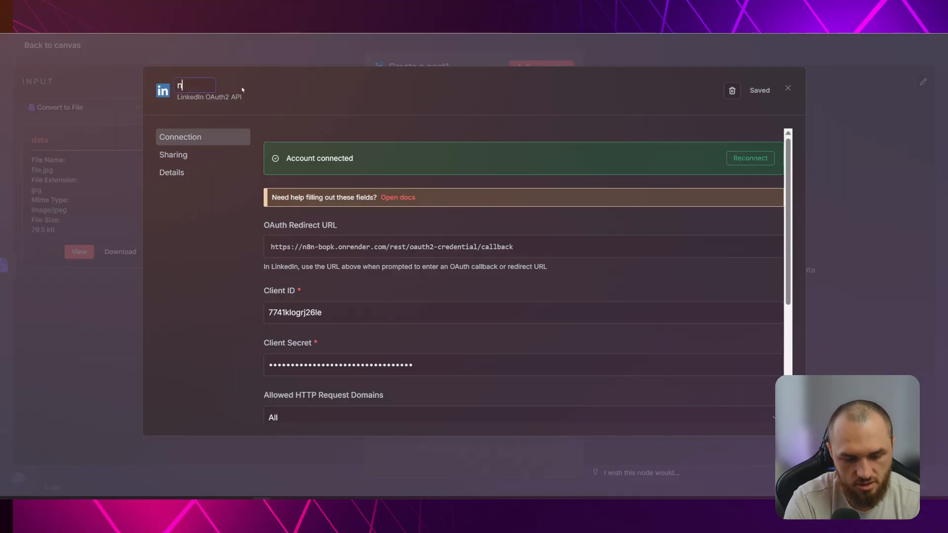
text(8n post poster app)
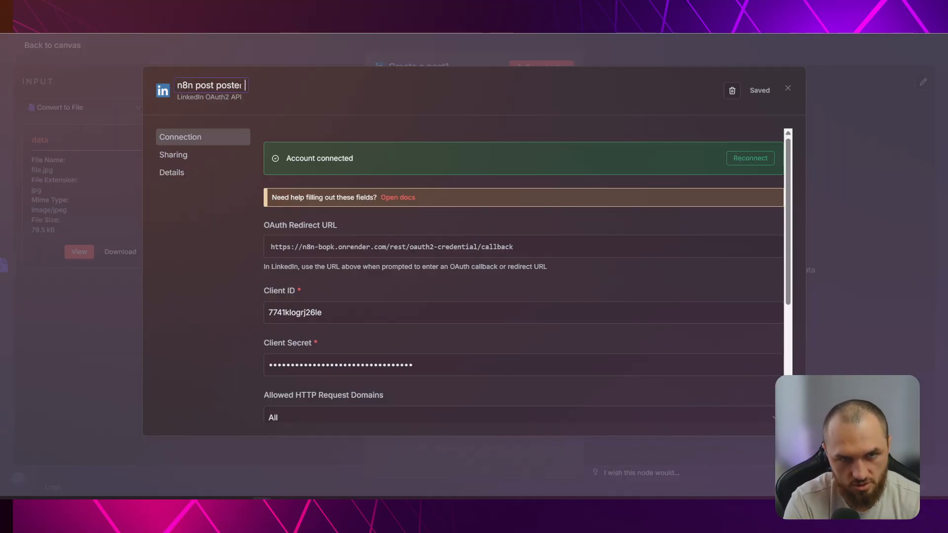
click(411, 110)
click(760, 90)
click(788, 89)
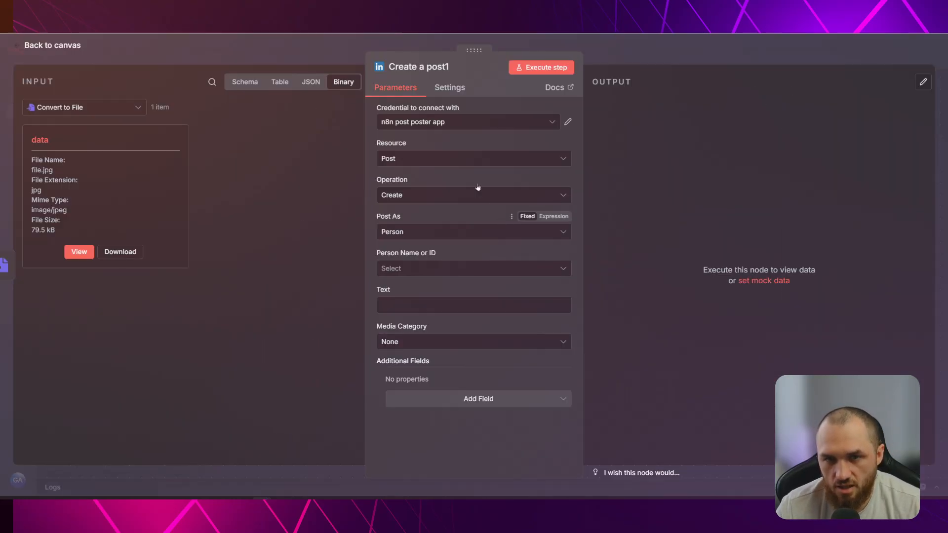
Step: Set the Create a post1 node's Resource to Post and Operation to Create
click(440, 158)
click(429, 186)
click(427, 196)
click(405, 225)
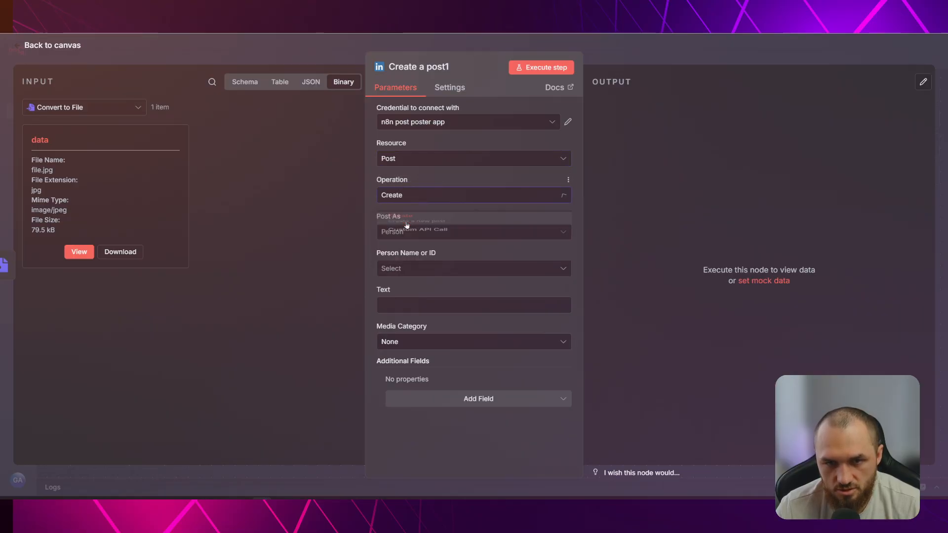
Step: Set Post As to Person and select the account owner as the Person Name or ID
click(434, 235)
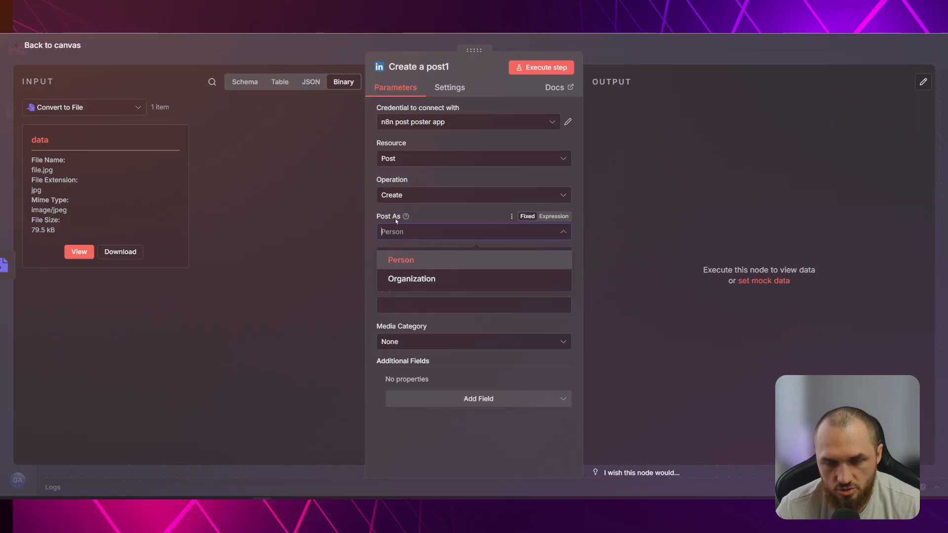
click(416, 277)
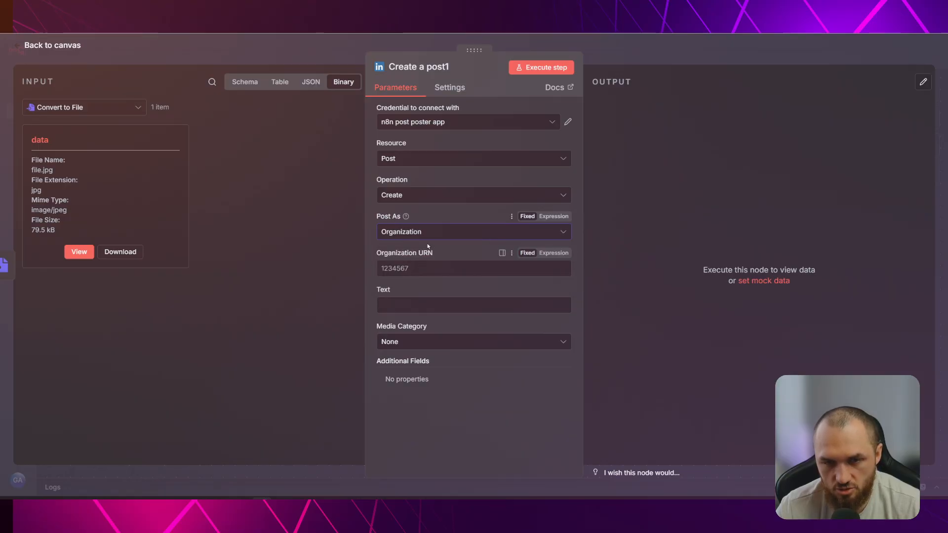
click(456, 235)
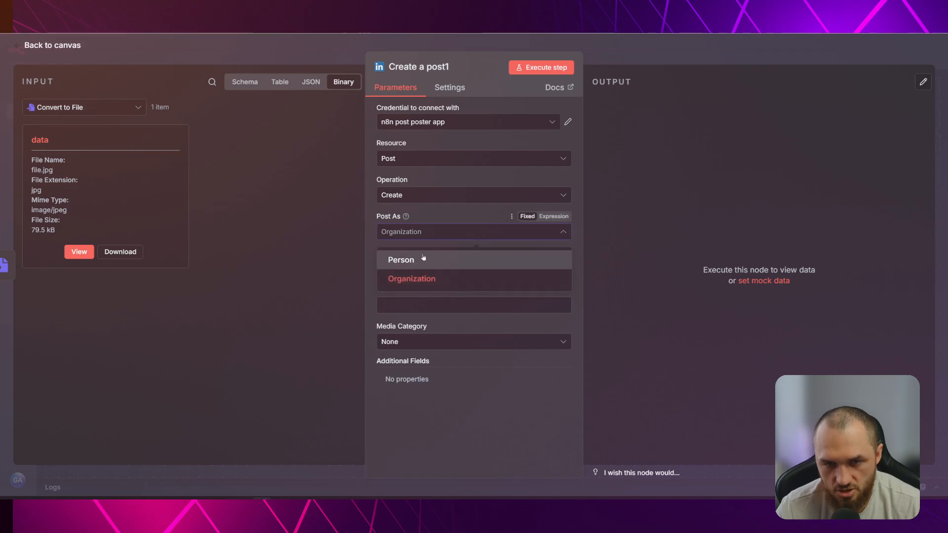
click(407, 260)
click(402, 269)
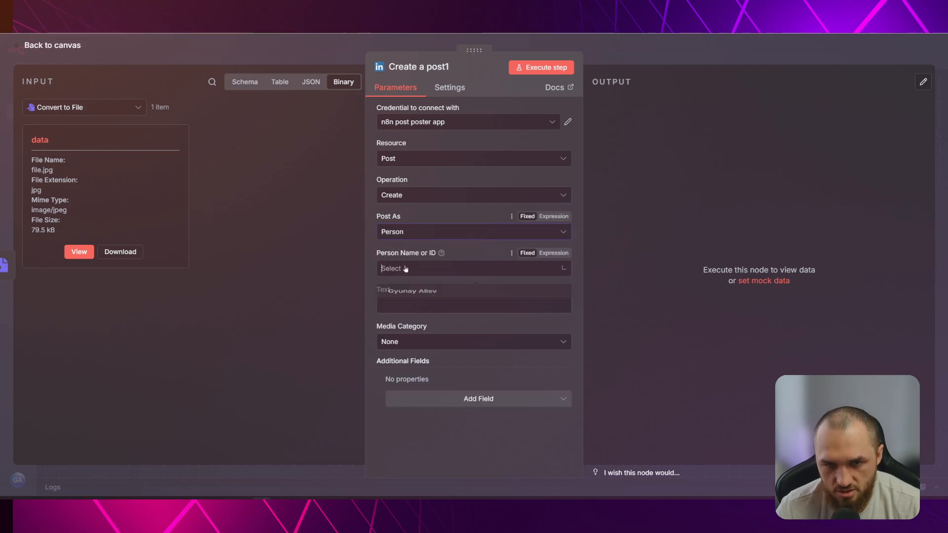
click(413, 298)
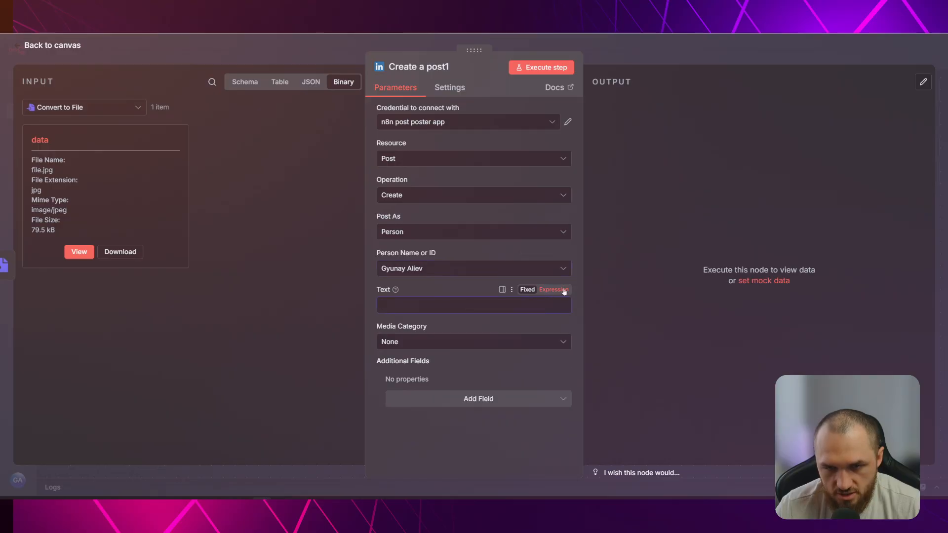
Step: Set the Text field to an expression using the Post Creator's post_text output and review the resulting post
click(563, 291)
click(565, 307)
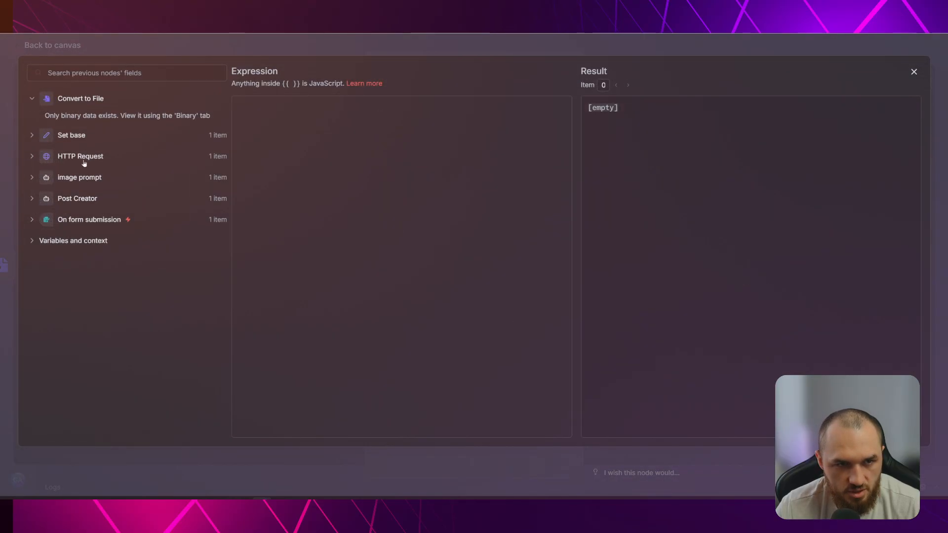
click(78, 198)
drag(93, 221, 301, 171)
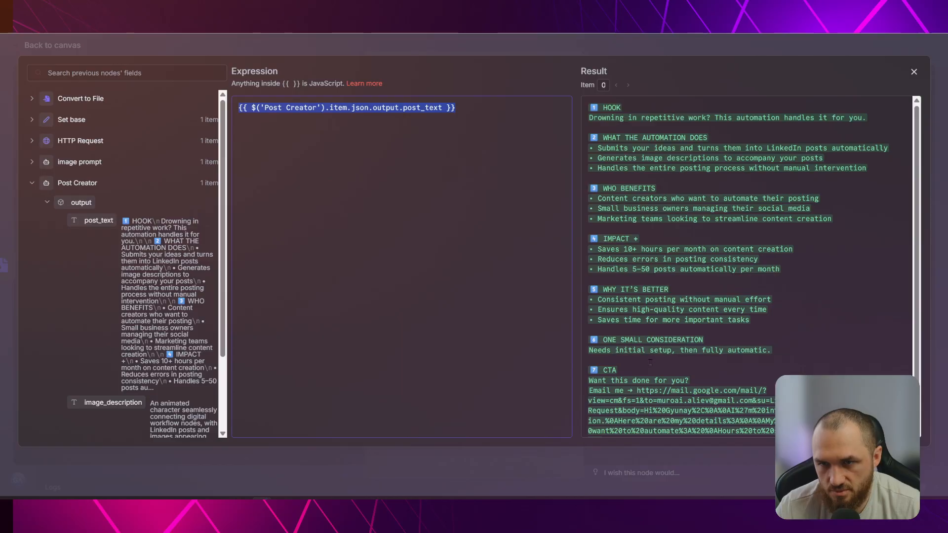
scroll(685, 351, down, 1)
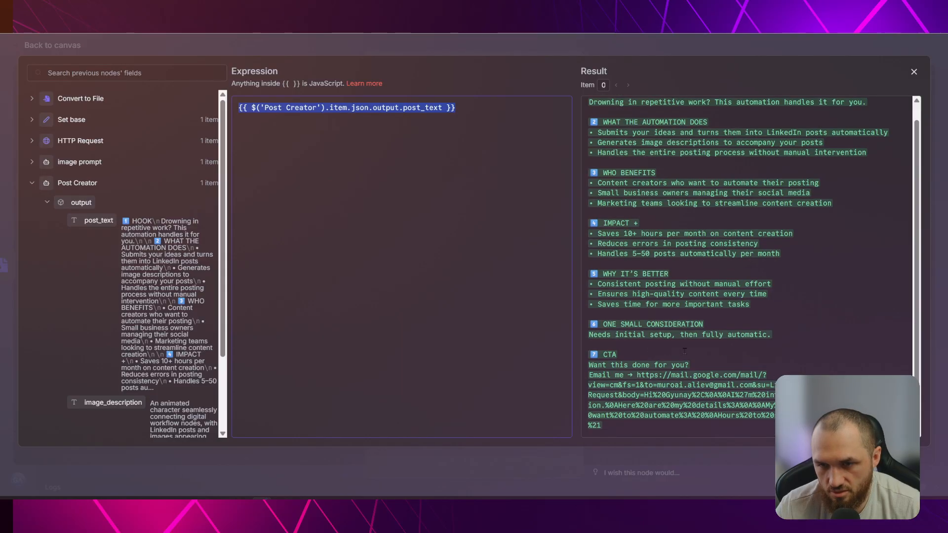
scroll(686, 348, up, 1)
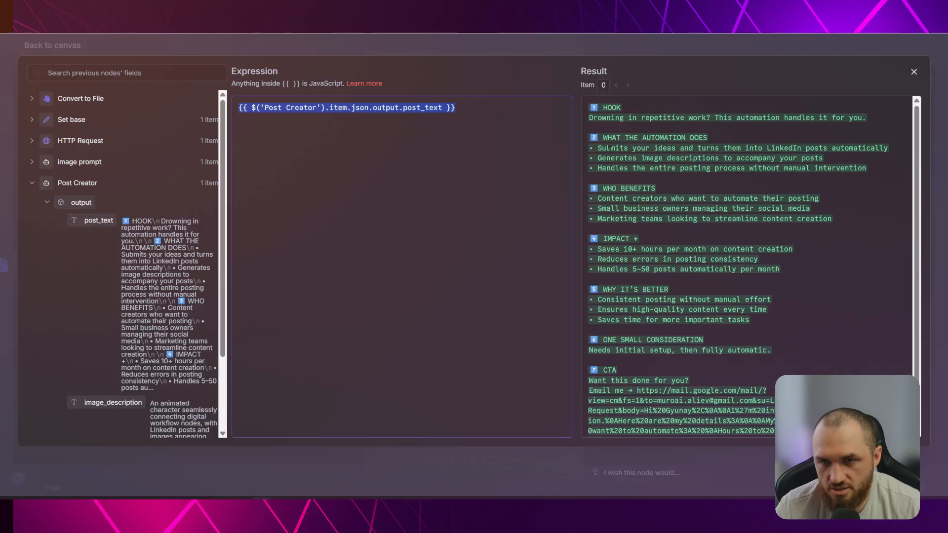
click(442, 48)
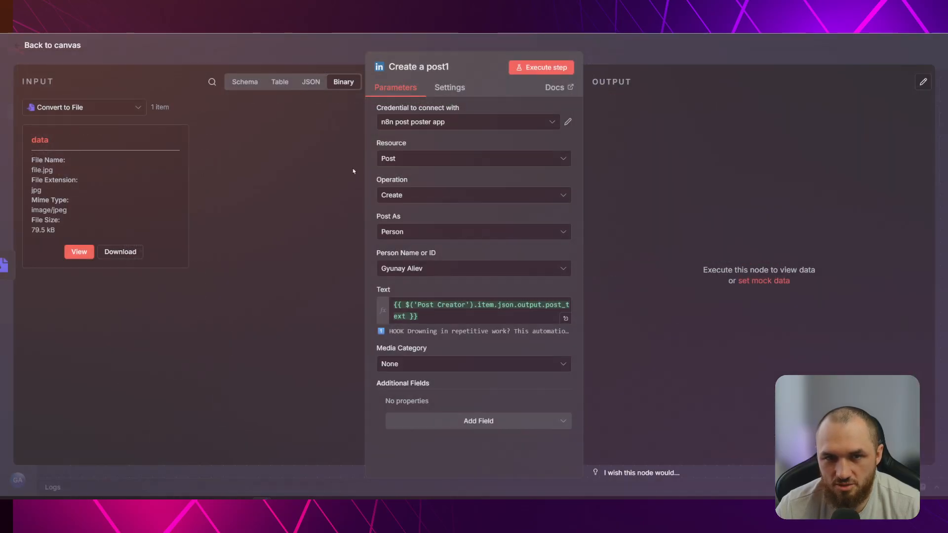
Step: Reposition the Create a post1 node on the canvas beneath the Create a post node and reopen its parameters
click(323, 54)
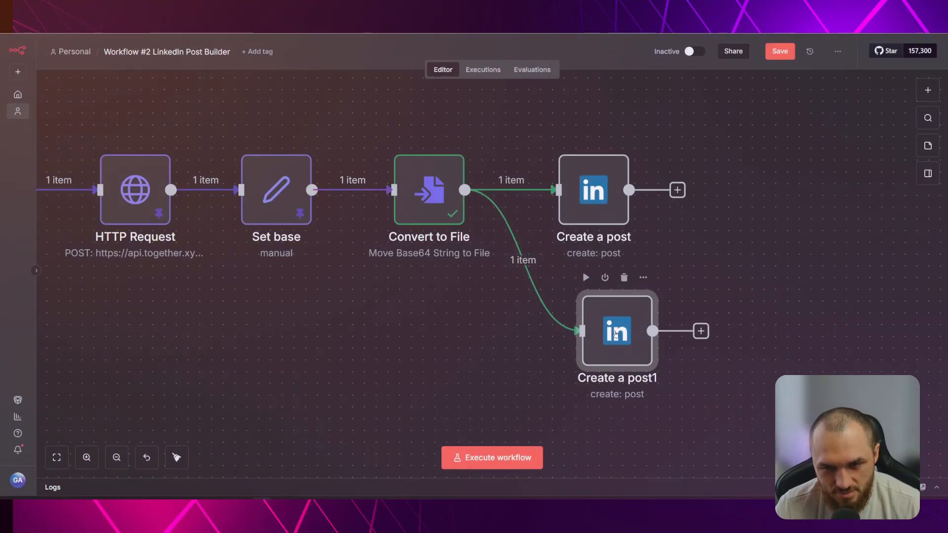
drag(618, 337, 583, 350)
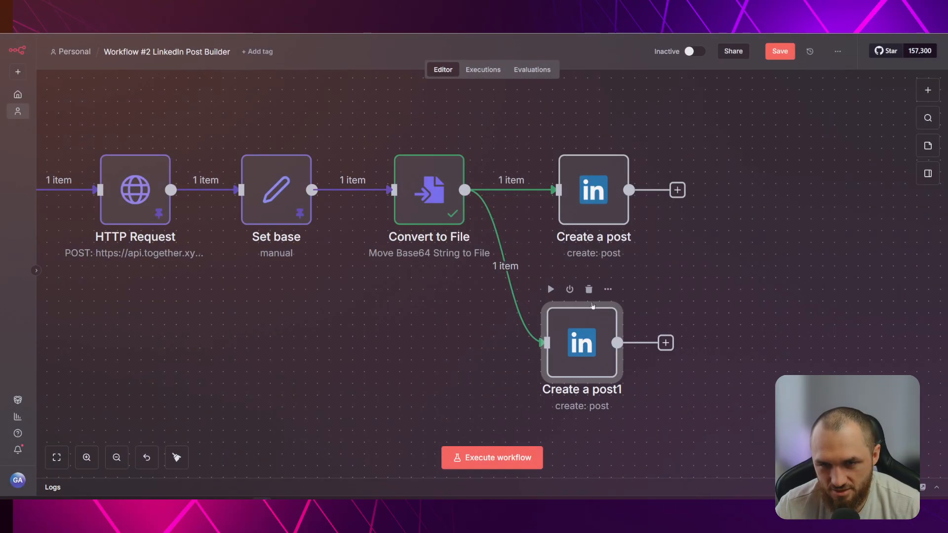
double_click(585, 308)
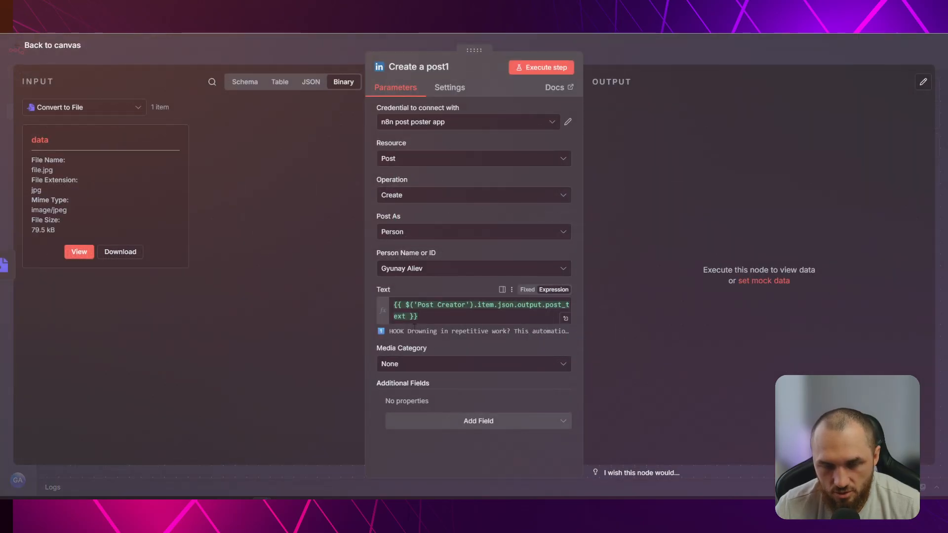
Step: Set the Create a post1 node's Media Category to Image and check that Input Binary Field data matches the incoming file's binary name
click(422, 363)
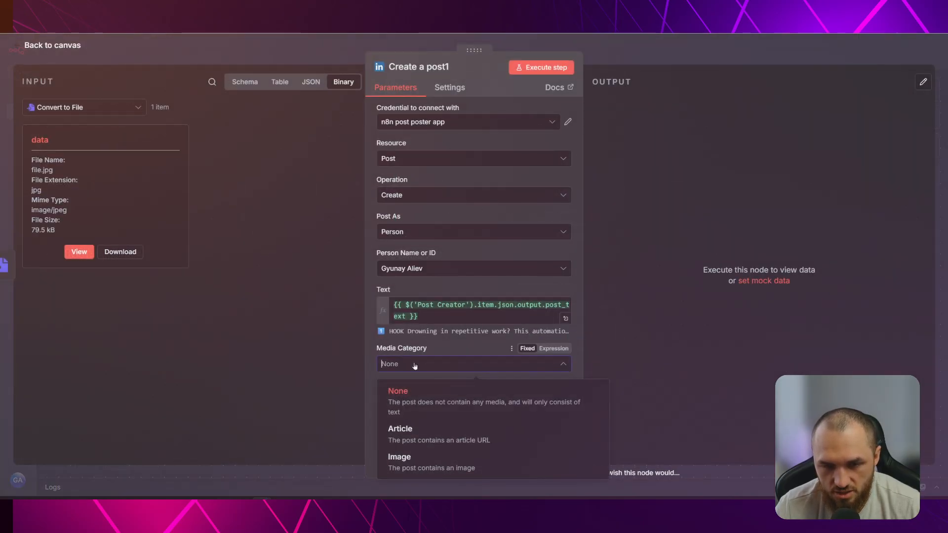
click(416, 457)
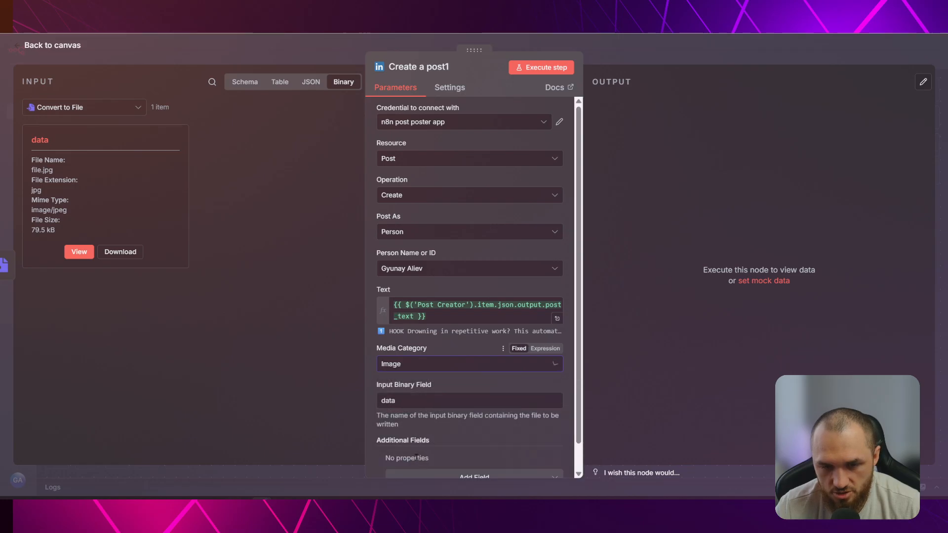
scroll(427, 368, down, 1)
drag(382, 357, 431, 361)
click(431, 361)
mouse_move(50, 142)
mouse_down()
mouse_move(31, 143)
mouse_move(44, 142)
mouse_up()
click(31, 144)
click(406, 376)
Step: Add the Visibility option under Additional Fields and set it to Public
click(431, 451)
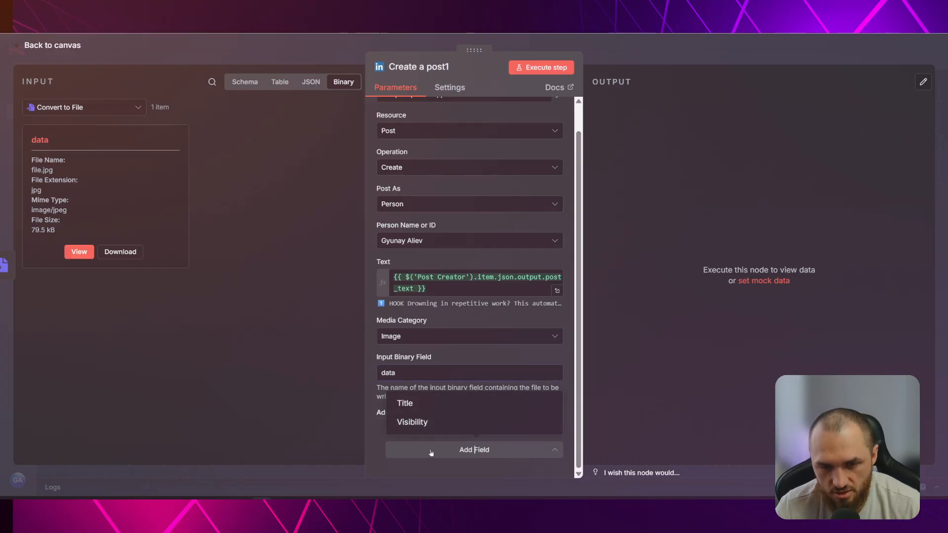
click(431, 453)
click(428, 452)
click(428, 431)
click(434, 450)
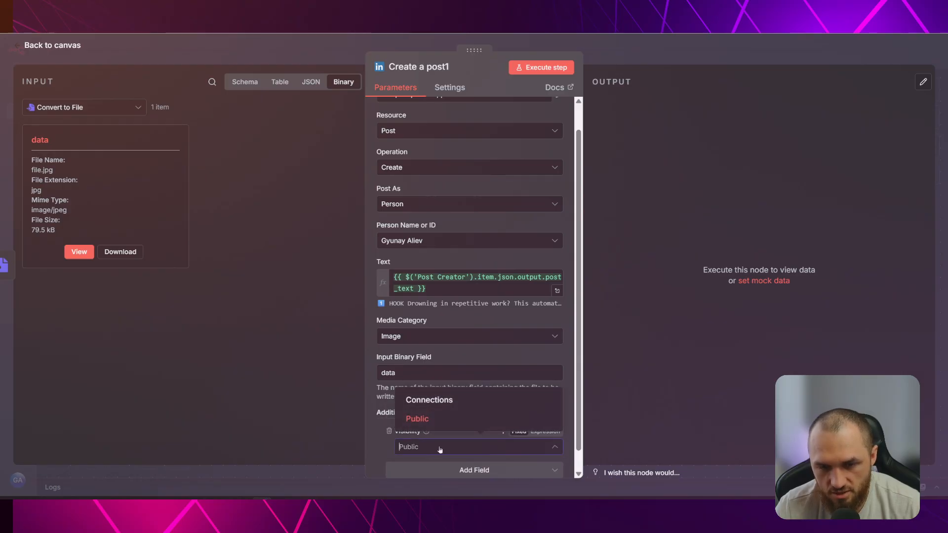
click(429, 419)
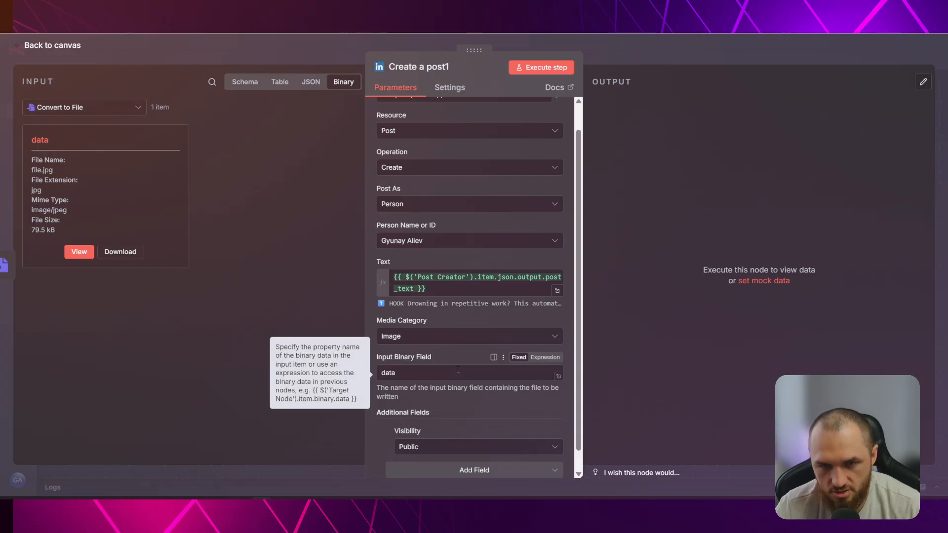
Step: Check the Text expression's result, return to the canvas and execute only the Create a post1 node
scroll(494, 354, up, 1)
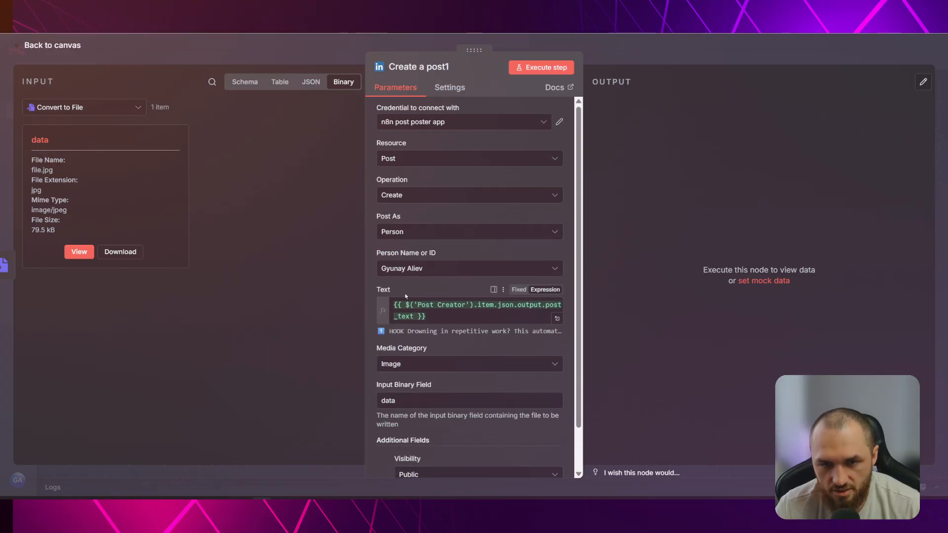
click(395, 305)
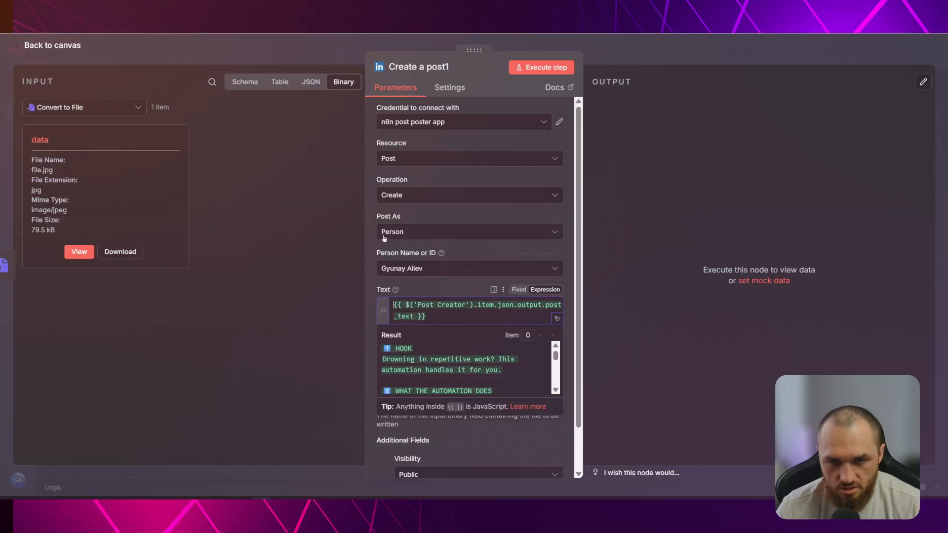
click(327, 48)
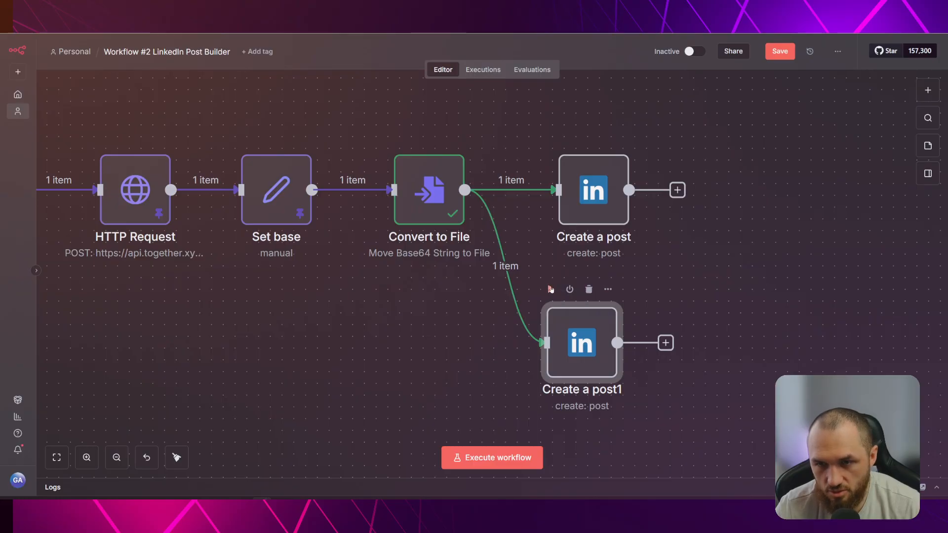
click(550, 289)
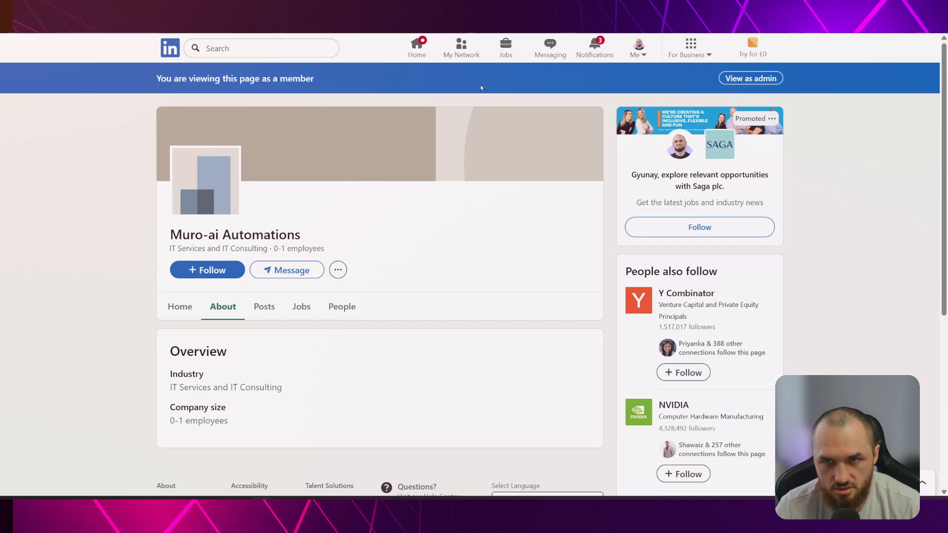
Step: Switch to LinkedIn, go to the account owner's profile and open the newest post in full from its activity section
click(642, 52)
click(555, 156)
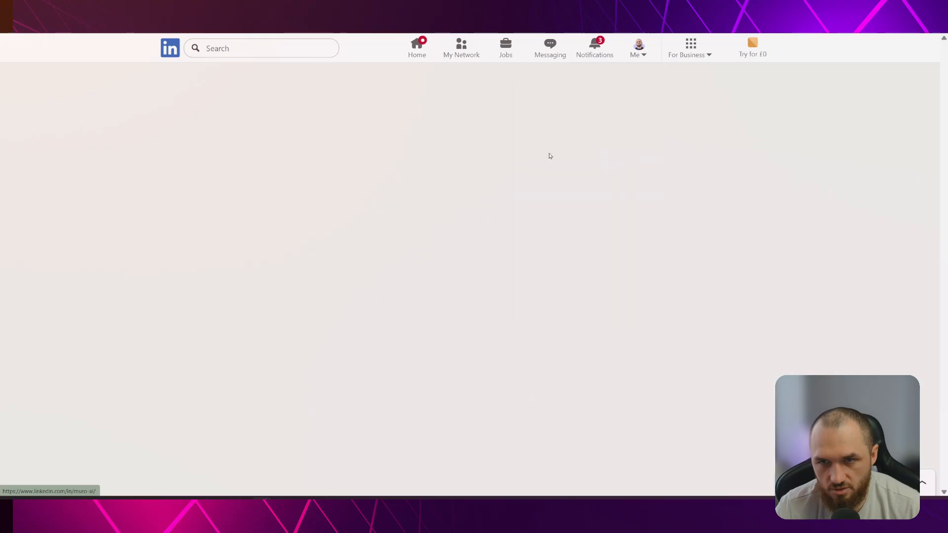
scroll(485, 255, down, 5)
scroll(485, 255, down, 9)
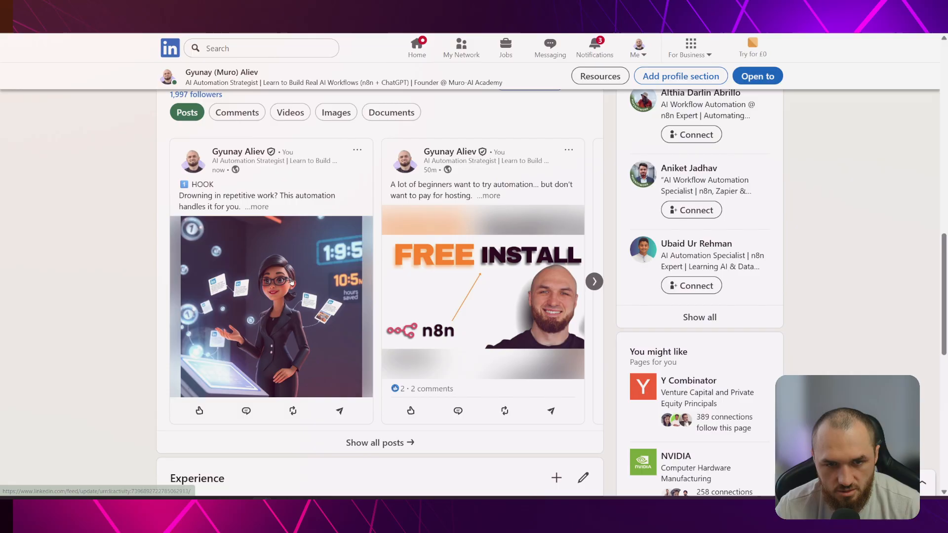
click(294, 234)
key(Escape)
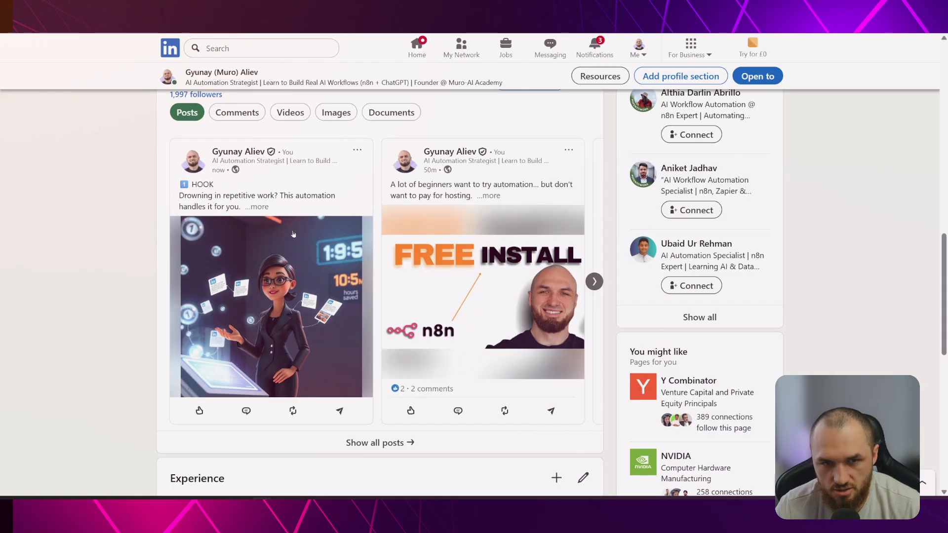
click(259, 207)
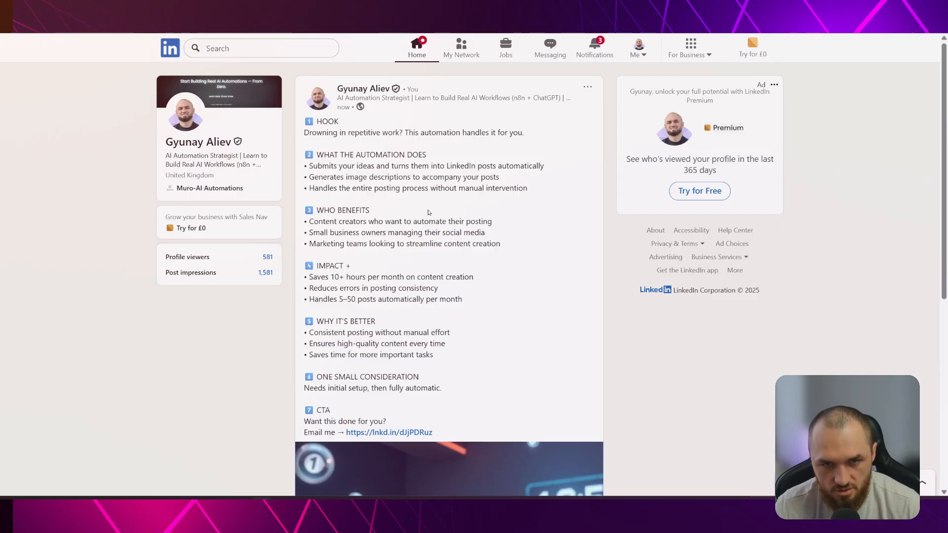
Step: Read through the published post, follow its call-to-action email link, inspect the prefilled request draft and return to the post
scroll(443, 227, down, 1)
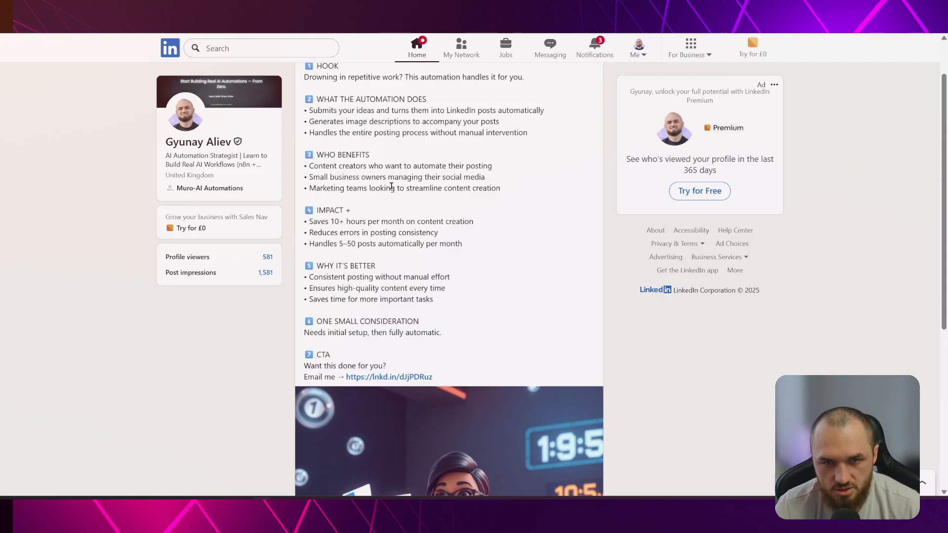
scroll(341, 175, down, 1)
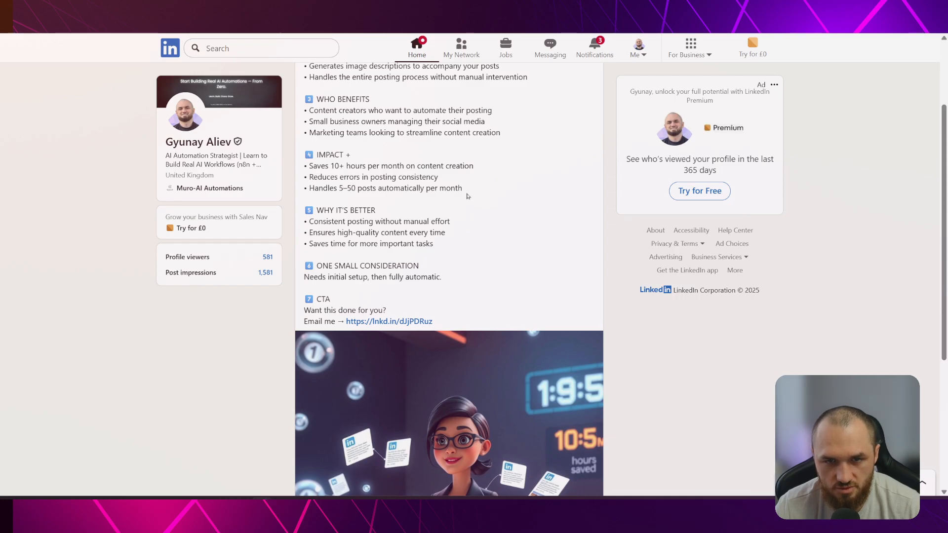
scroll(496, 195, down, 2)
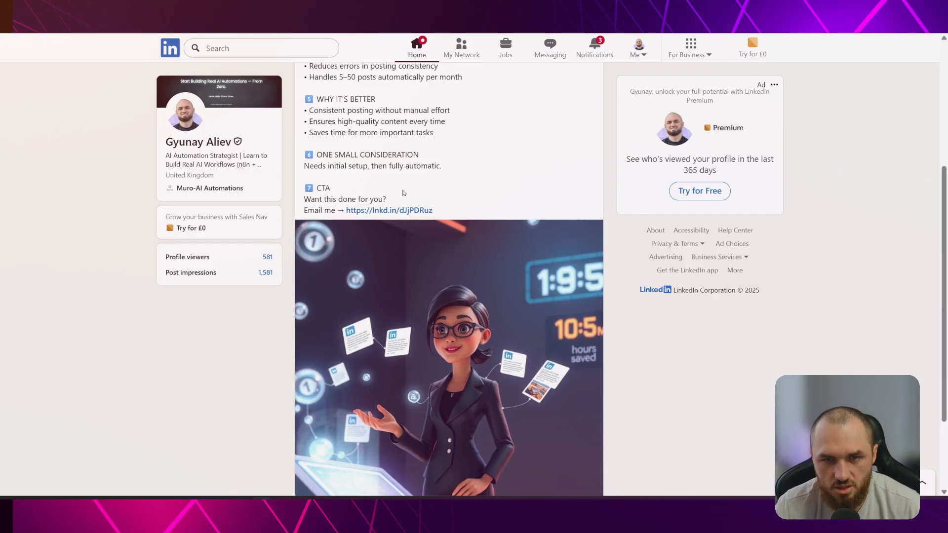
scroll(415, 179, down, 1)
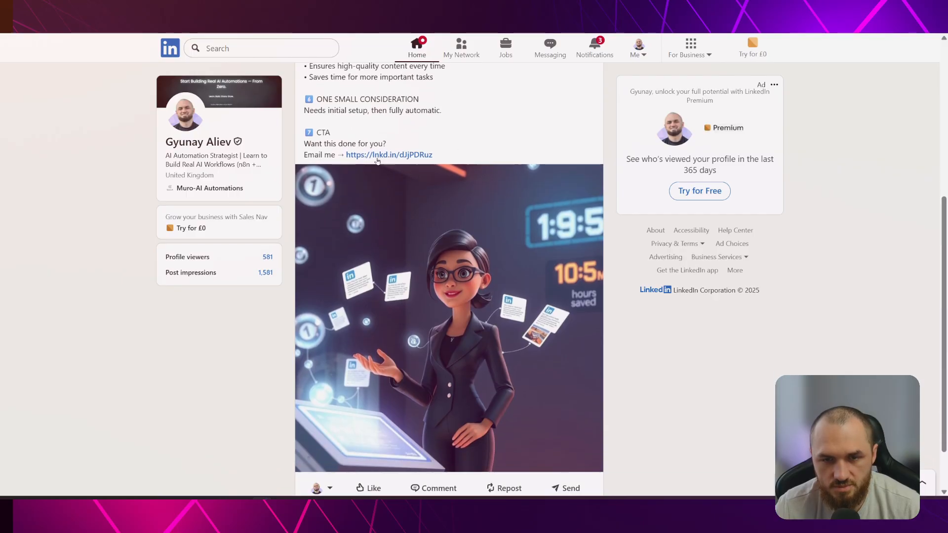
click(390, 155)
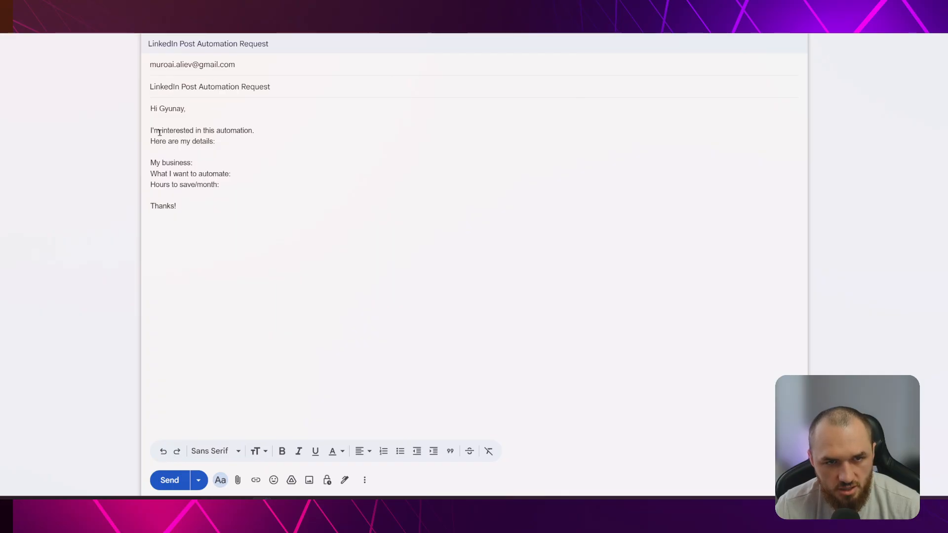
click(199, 162)
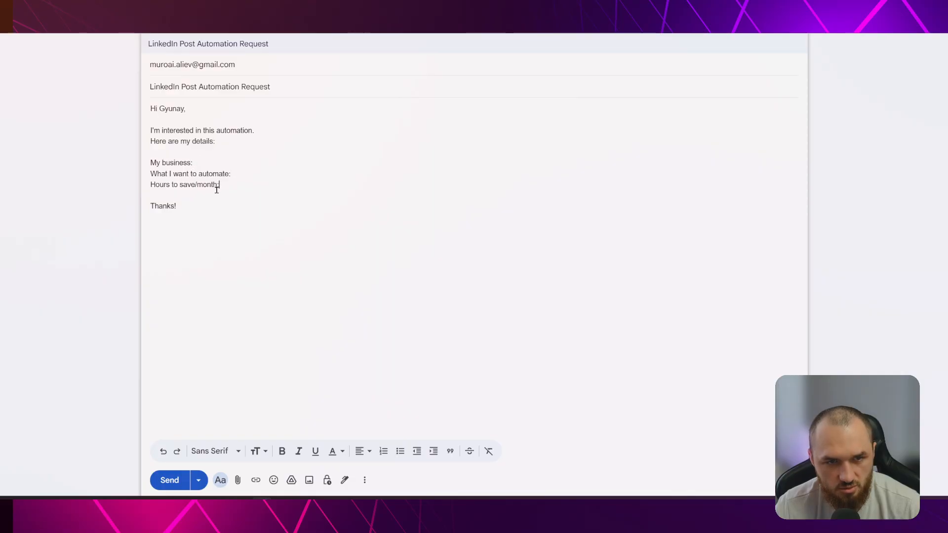
click(195, 204)
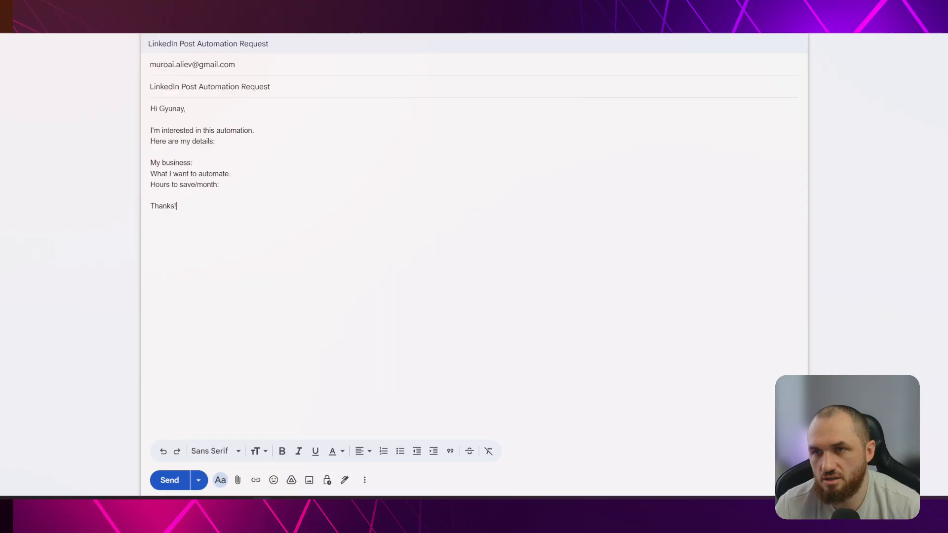
click(817, 6)
Step: Review the published post's full text from the hook to the call to action, along with its attached image
scroll(530, 256, down, 1)
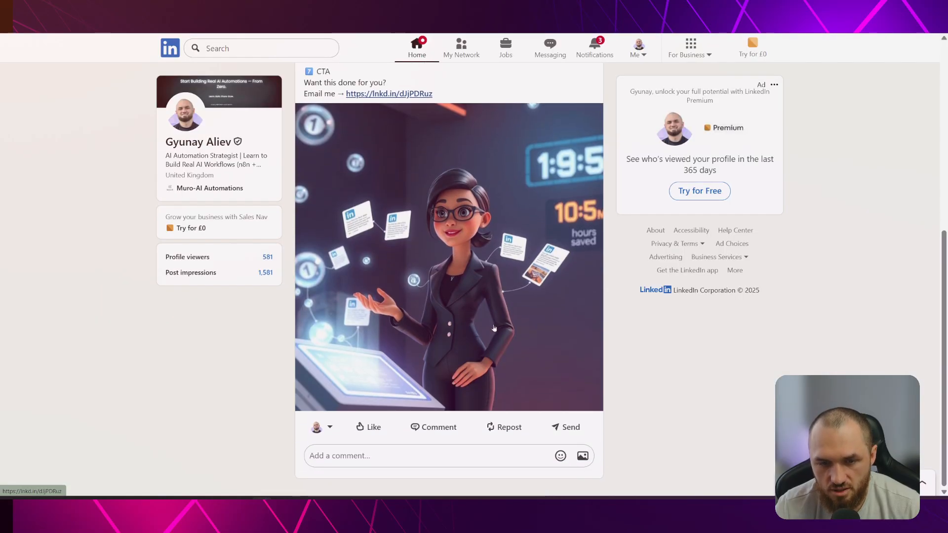
scroll(465, 324, up, 6)
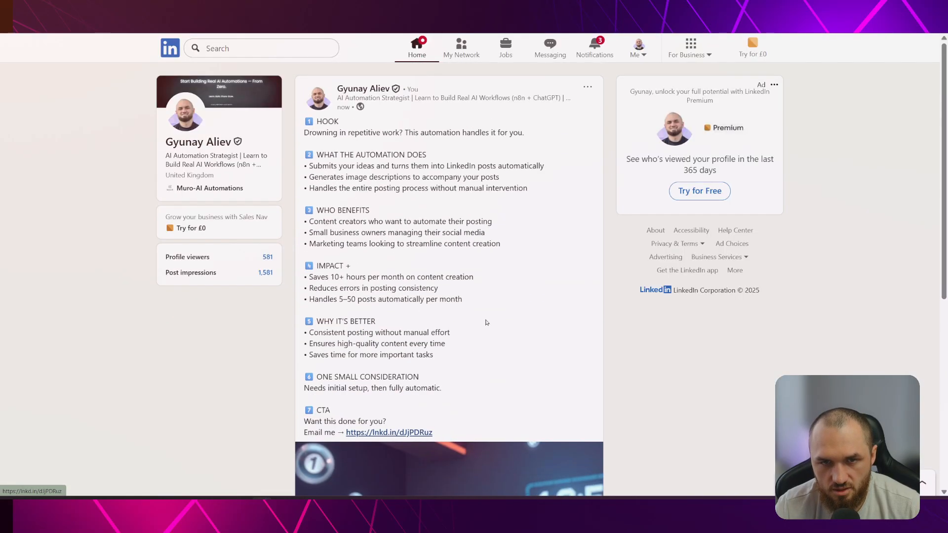
drag(298, 122, 462, 431)
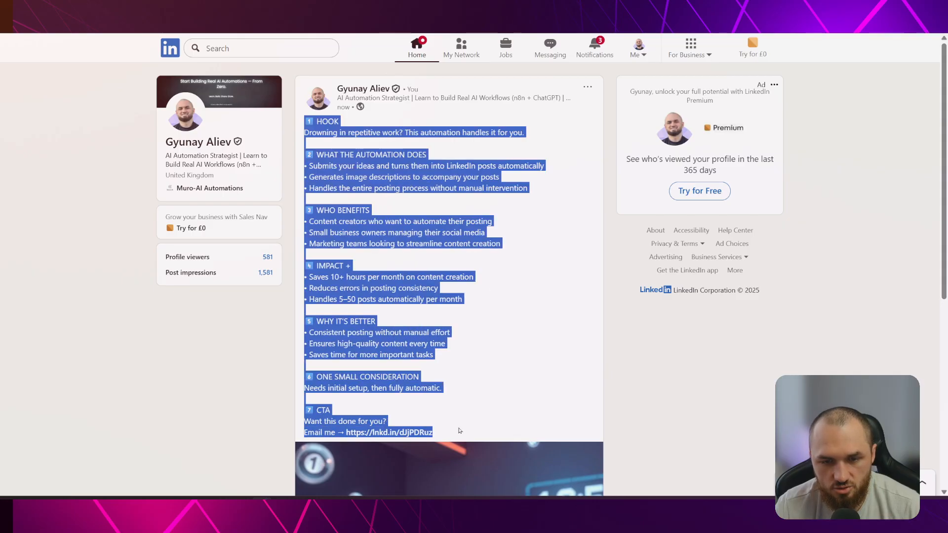
click(484, 404)
drag(299, 121, 470, 395)
click(479, 399)
scroll(494, 385, down, 6)
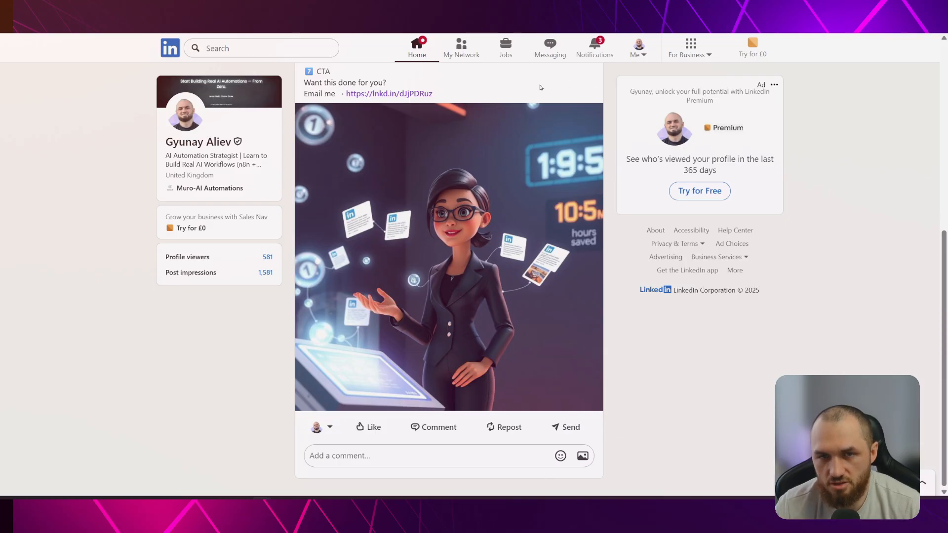
scroll(526, 241, up, 7)
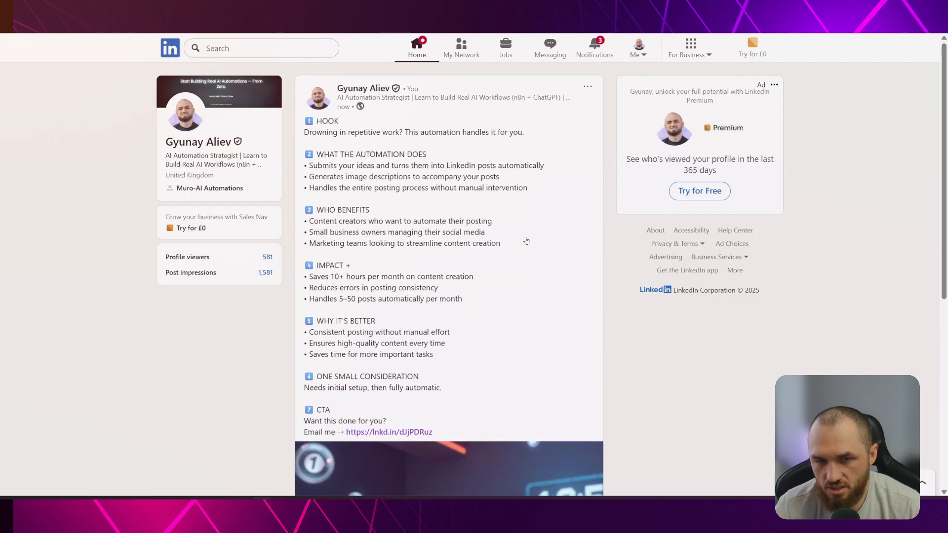
scroll(525, 222, down, 6)
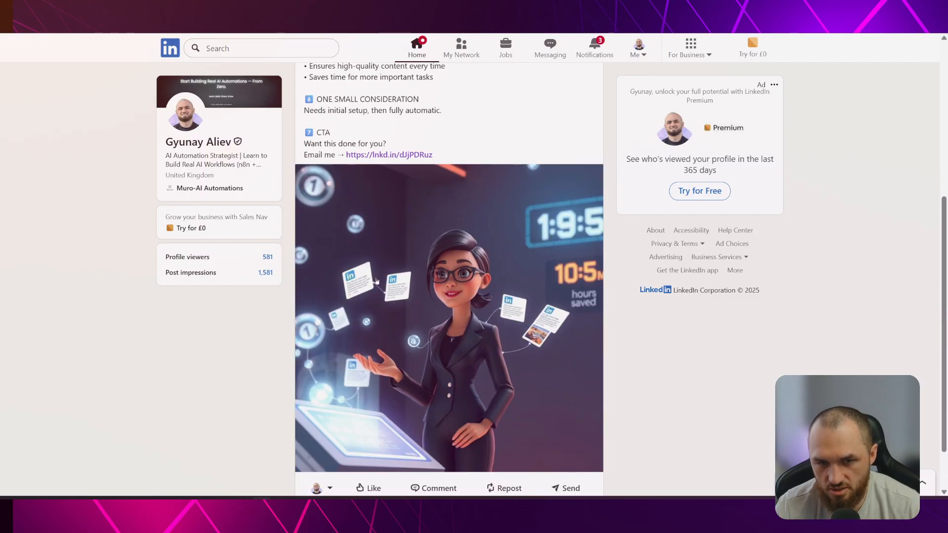
scroll(371, 281, up, 6)
Step: Open the LinkedIn home feed and look through other people's posts for comparison
click(420, 49)
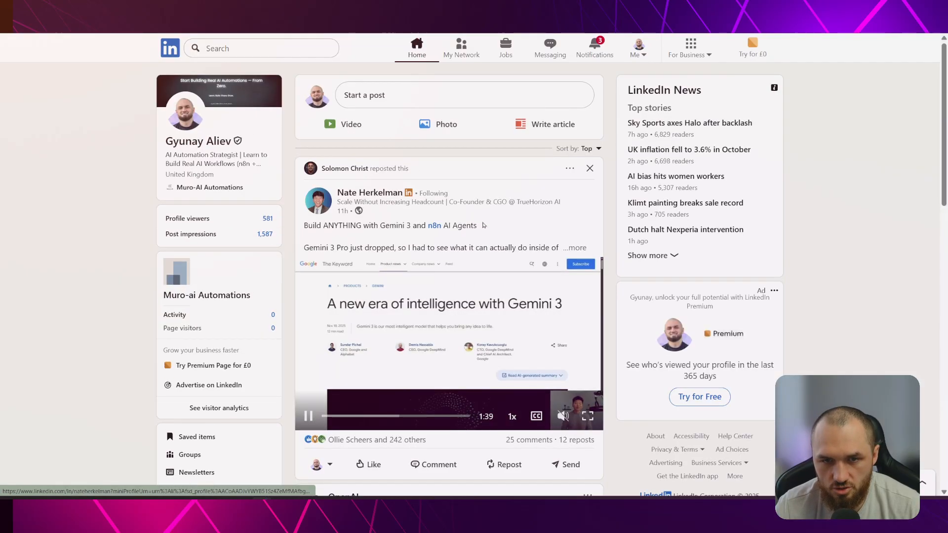
scroll(477, 222, down, 20)
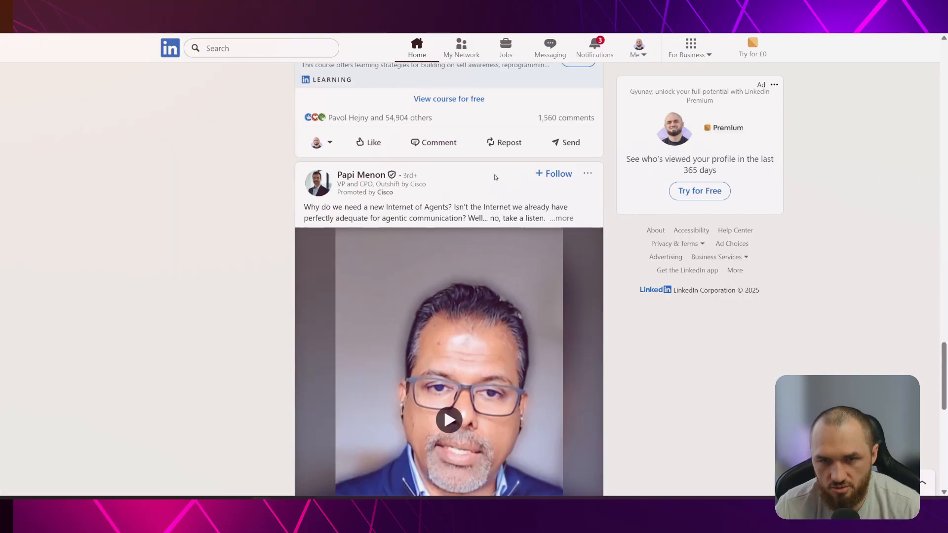
scroll(469, 213, down, 10)
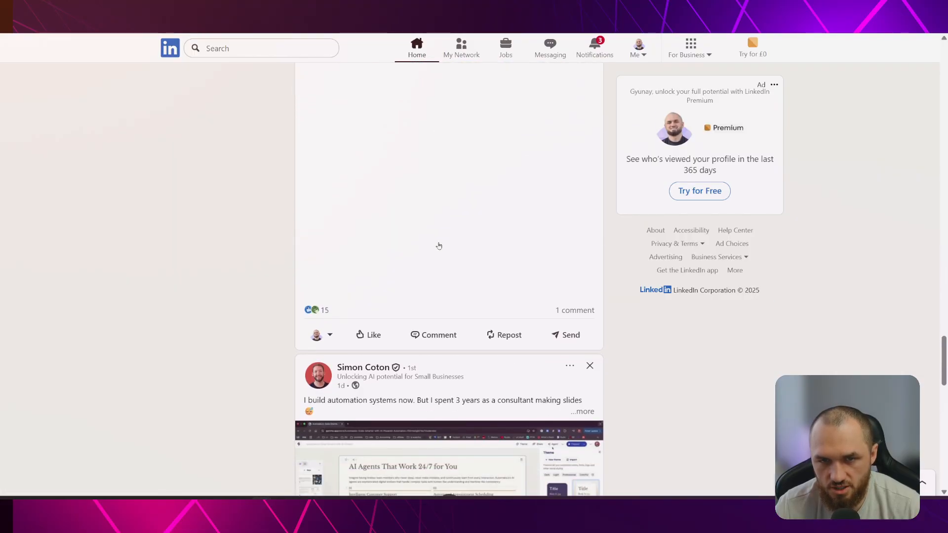
scroll(346, 188, up, 3)
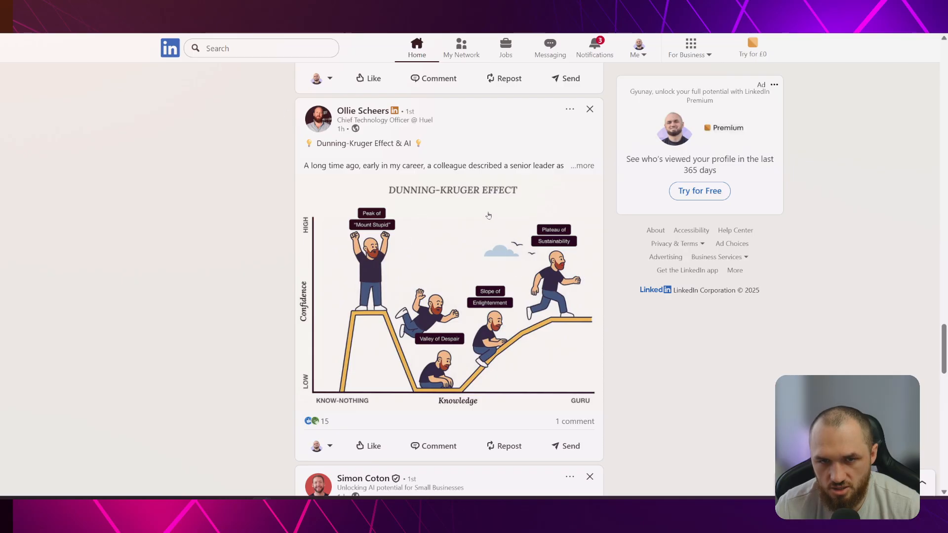
scroll(488, 215, up, 20)
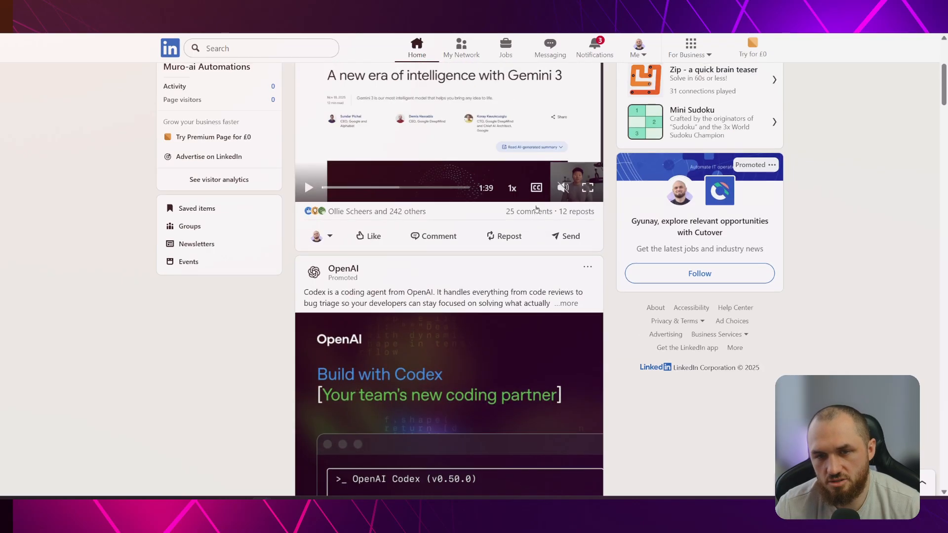
scroll(537, 208, up, 5)
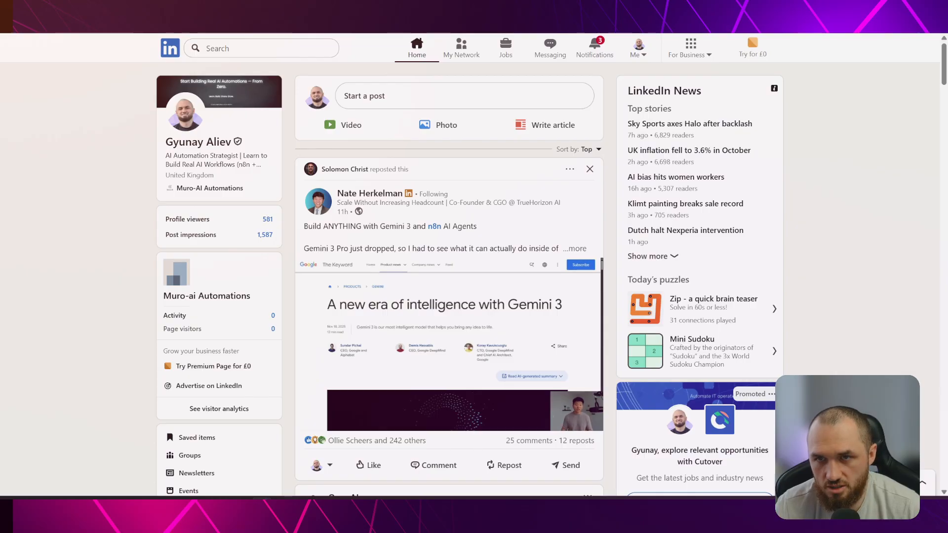
Step: Return to the n8n workflow and move the Create a post node higher on the canvas, farther from Create a post1
key(ctrl+shift+Tab)
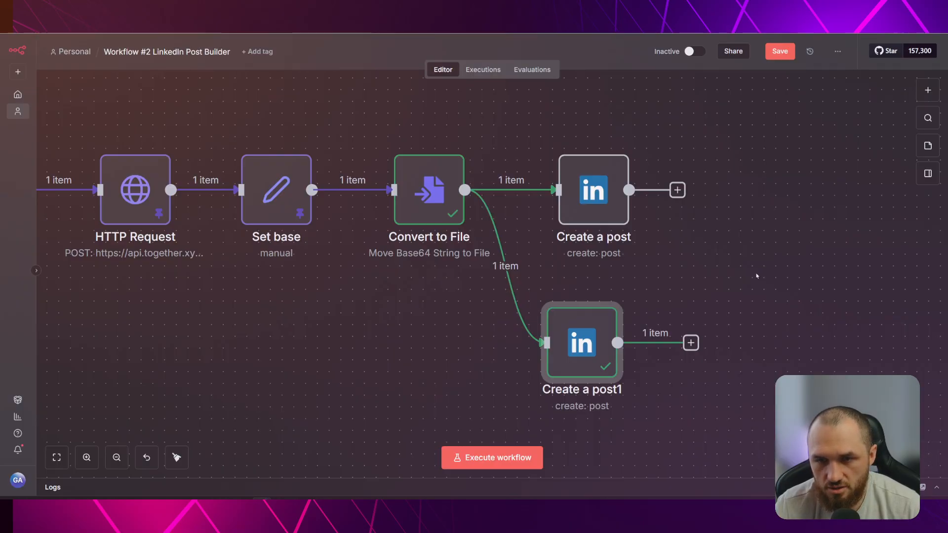
click(593, 198)
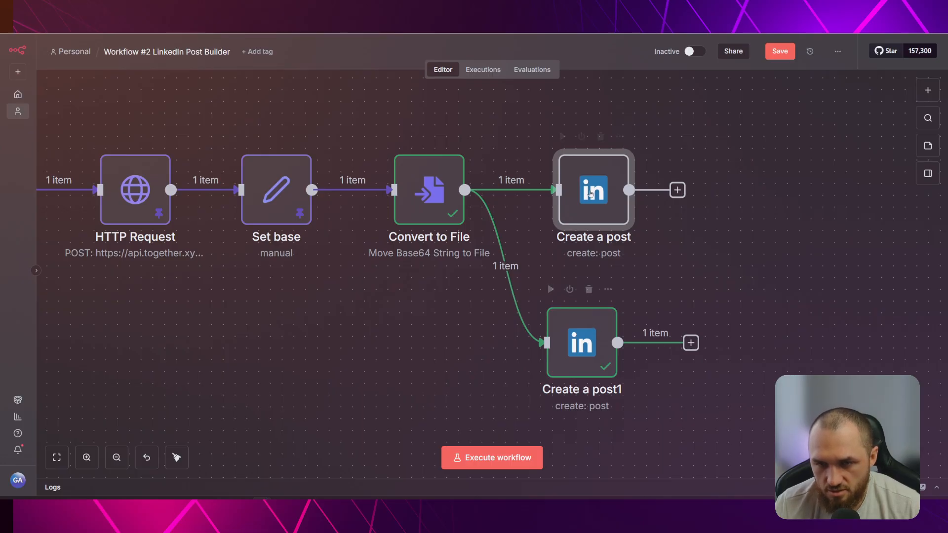
drag(589, 195, 608, 169)
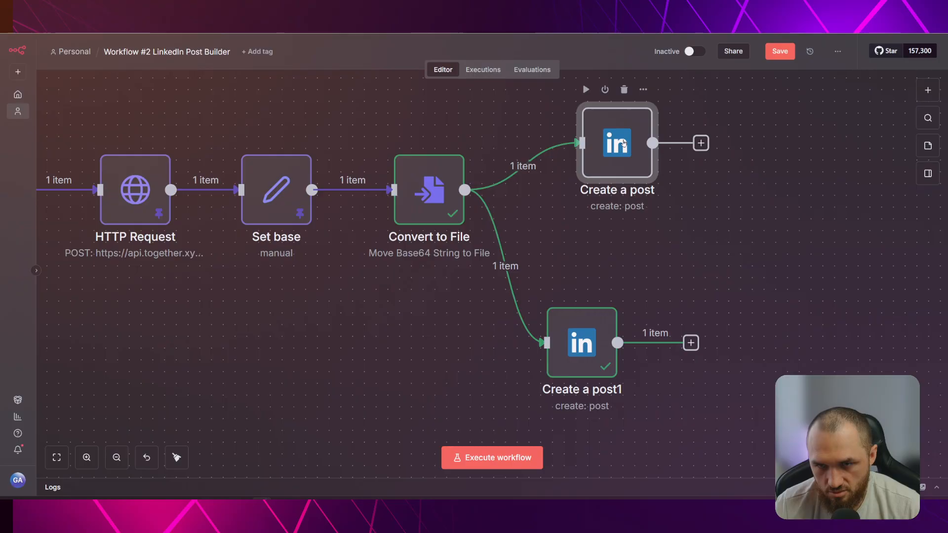
Step: Deactivate the Create a post node and move Create a post1 up so it lines up directly beneath it
click(606, 92)
drag(589, 341, 625, 282)
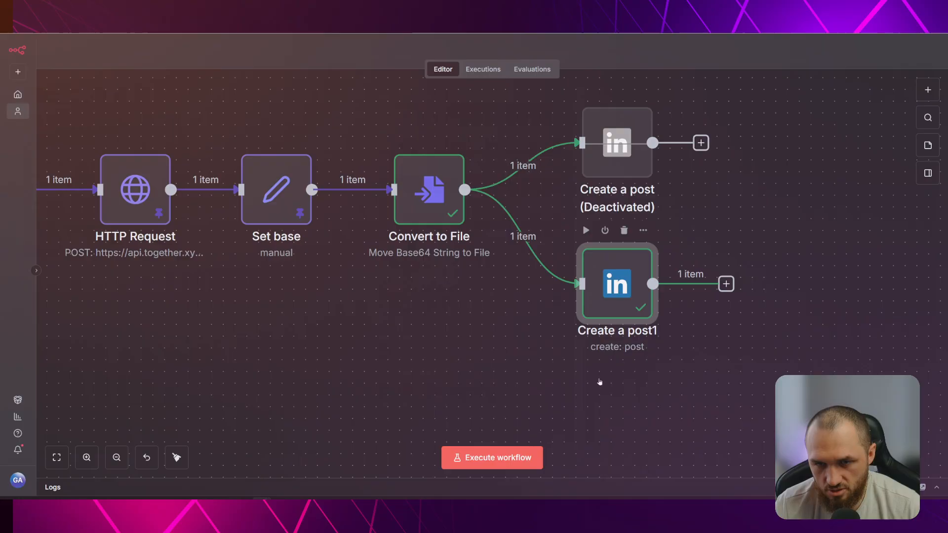
double_click(616, 295)
click(301, 52)
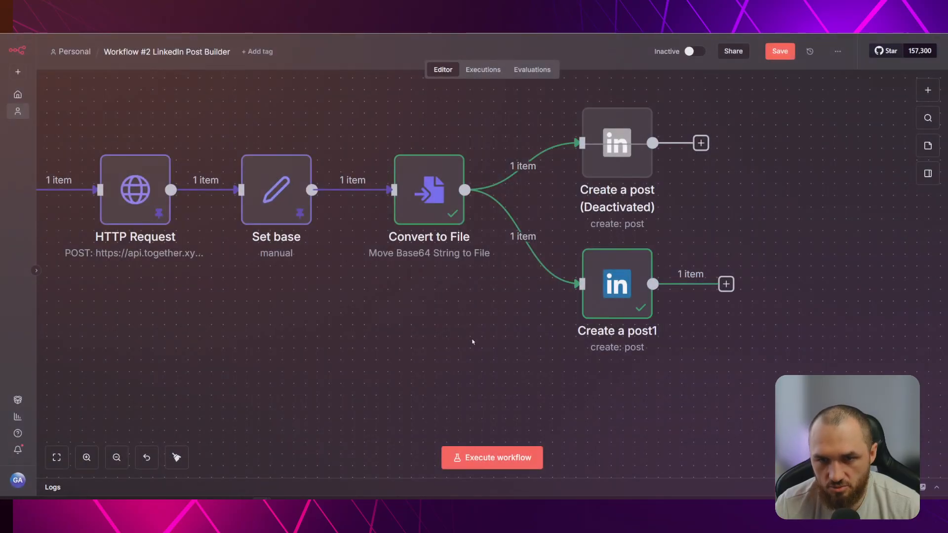
Step: Unpin the stored data on Set base, HTTP Request, image prompt, Post Creator and On form submission
key(1)
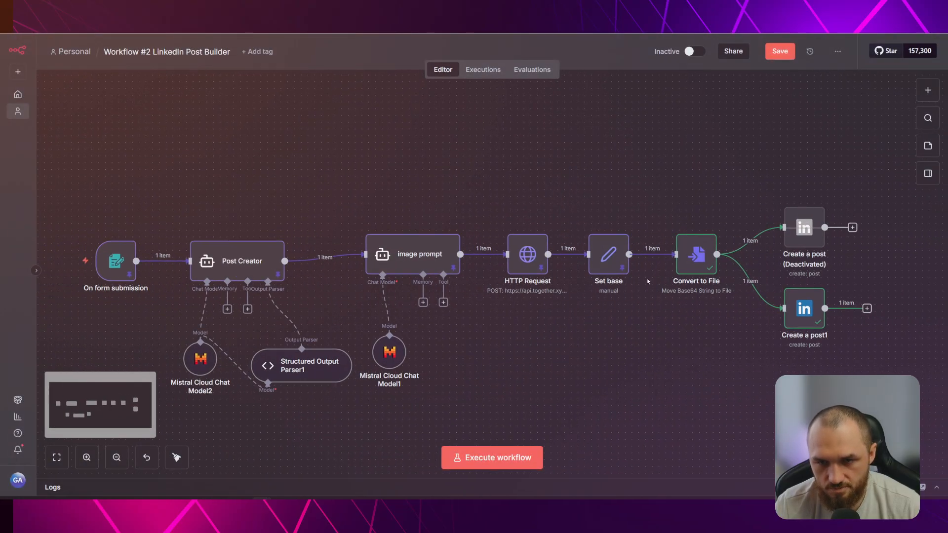
click(616, 269)
key(p)
click(522, 269)
key(p)
click(420, 265)
key(p)
click(236, 260)
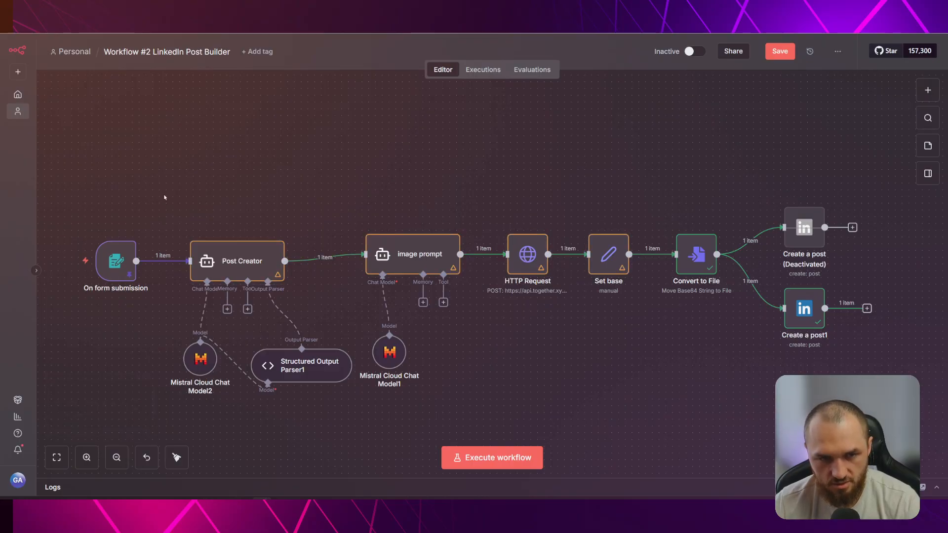
key(p)
click(116, 261)
key(p)
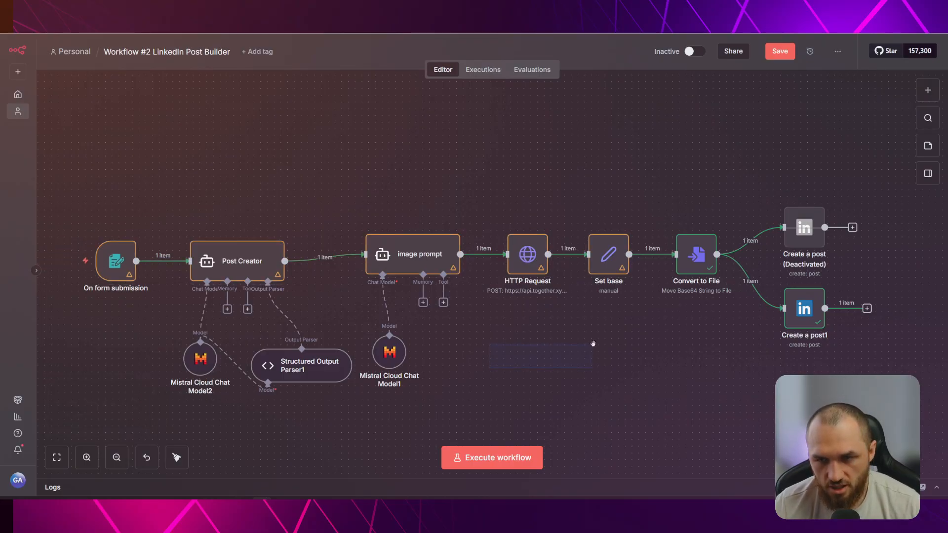
Step: Set Mistral Cloud Chat Model2 to mistral-medium-latest, and align Post Creator and On form submission with the main node row
scroll(592, 343, down, 2)
drag(558, 363, 590, 306)
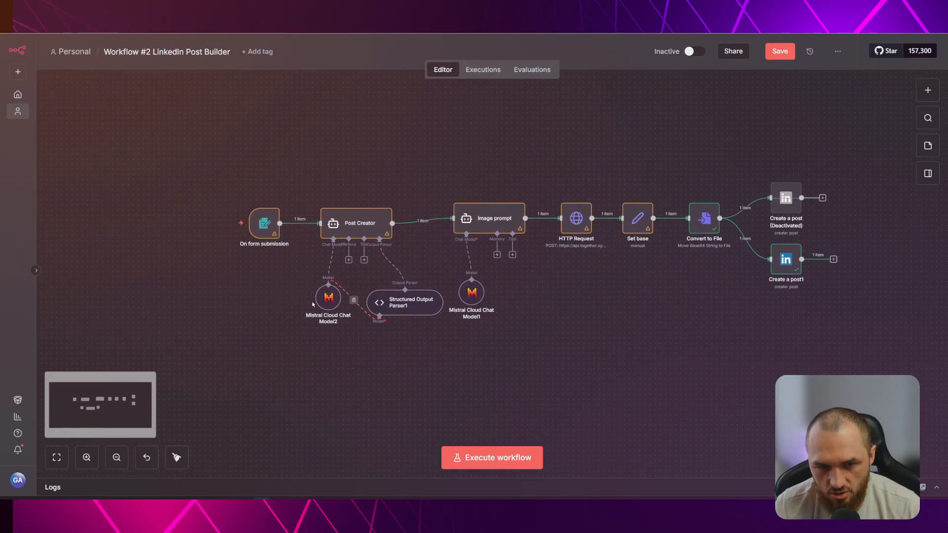
double_click(326, 297)
click(441, 156)
scroll(489, 249, down, 5)
click(430, 300)
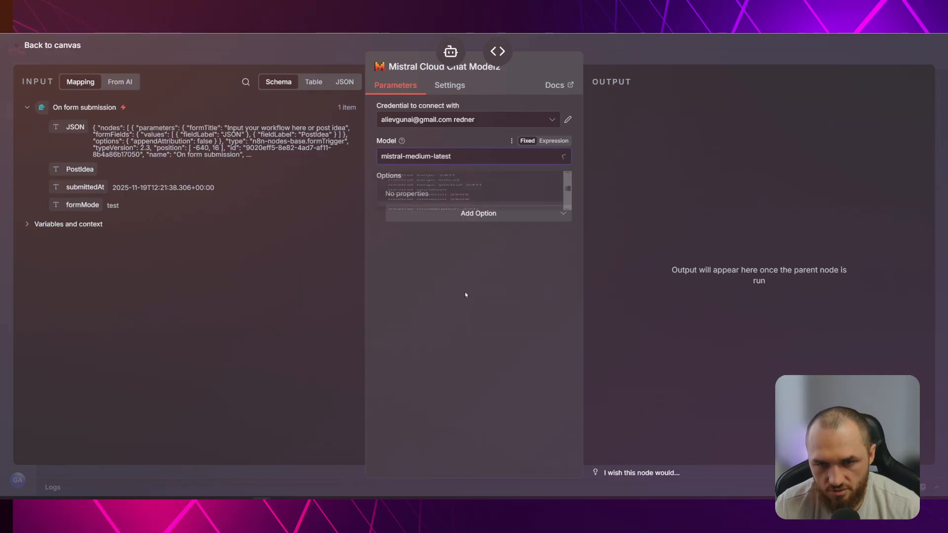
click(339, 56)
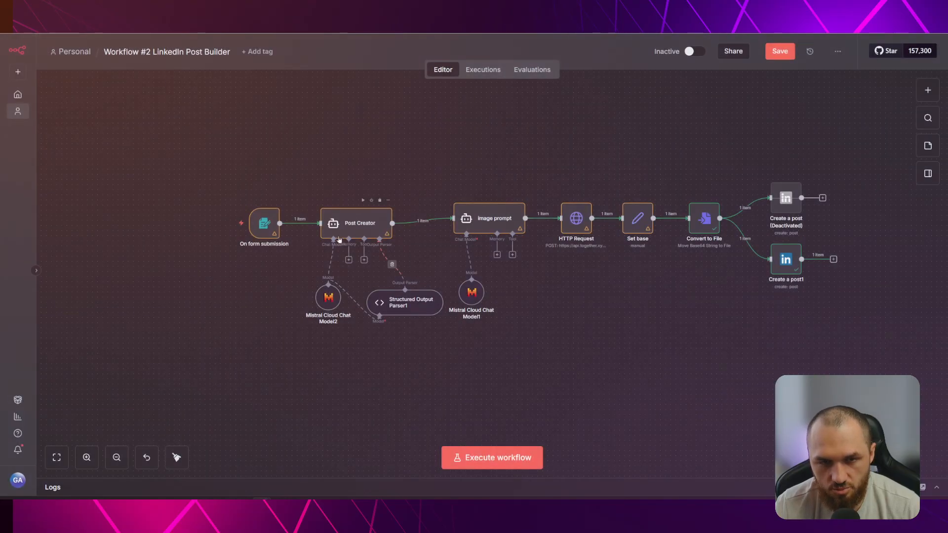
drag(356, 228, 354, 221)
drag(268, 225, 267, 220)
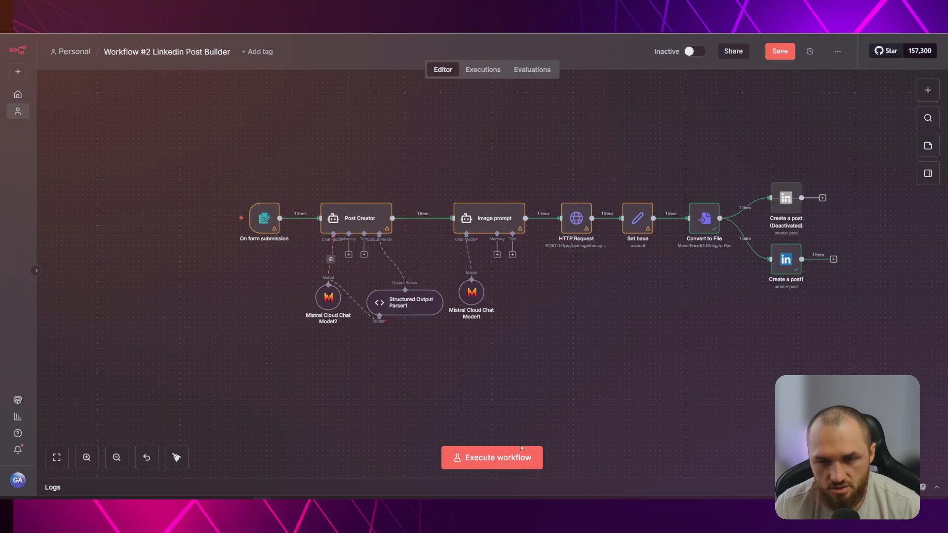
Step: Run the workflow and submit the PostIdea "this post is posted to advertise the automated post creator workflow which is posting this post"
click(496, 456)
click(135, 223)
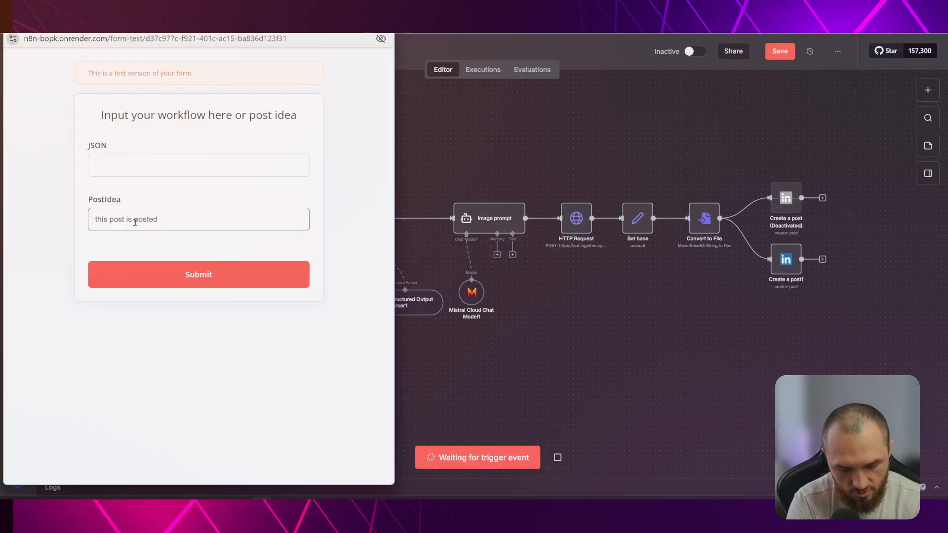
text(rtise the)
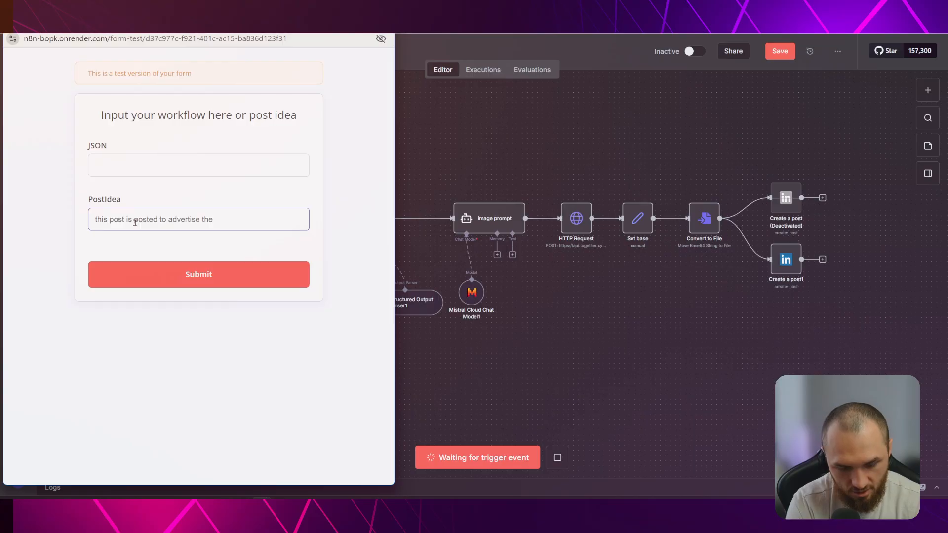
text(post creator)
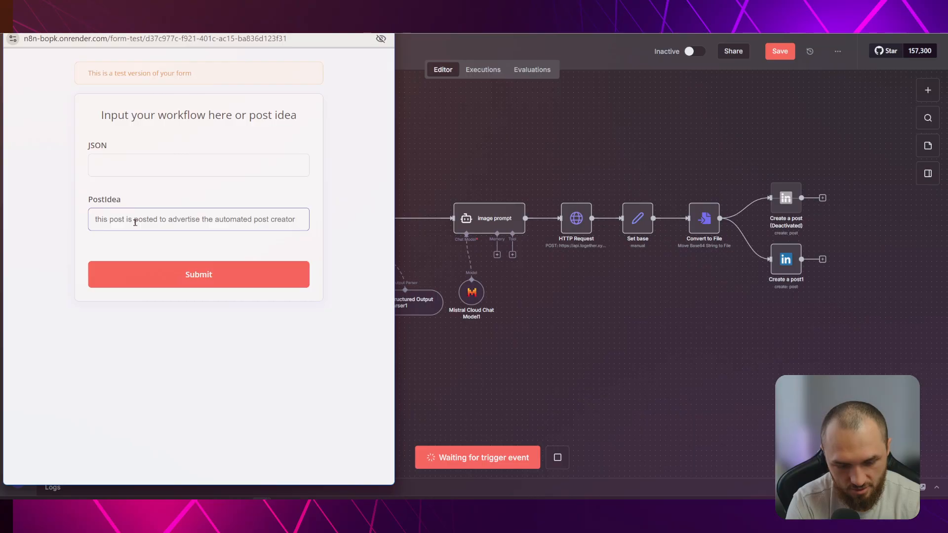
text( au)
key(BackSpace)
key(BackSpace)
text(workflow which is posting this post)
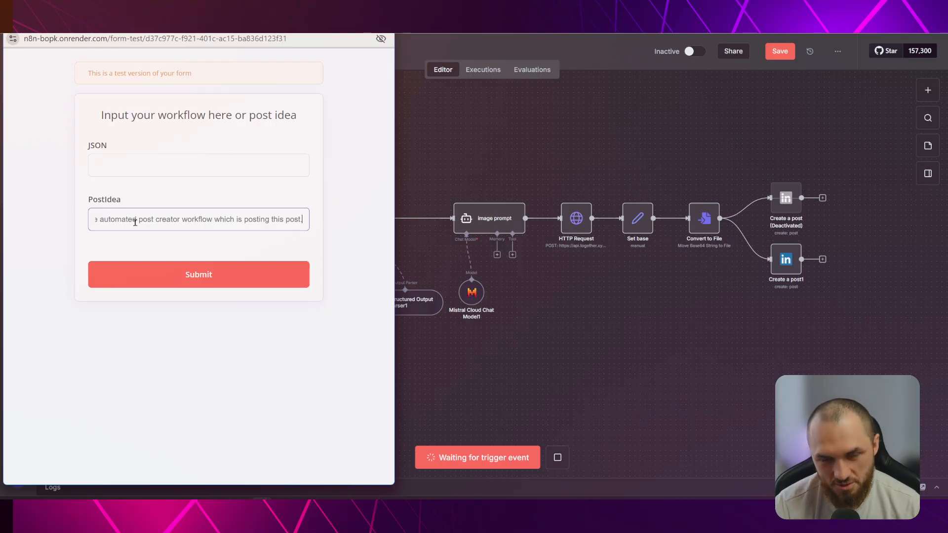
key(Return)
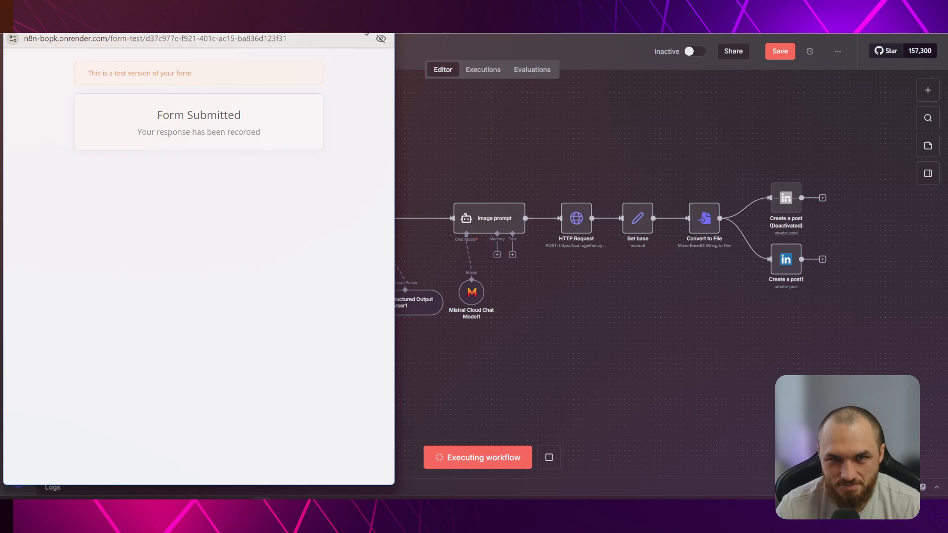
click(384, 23)
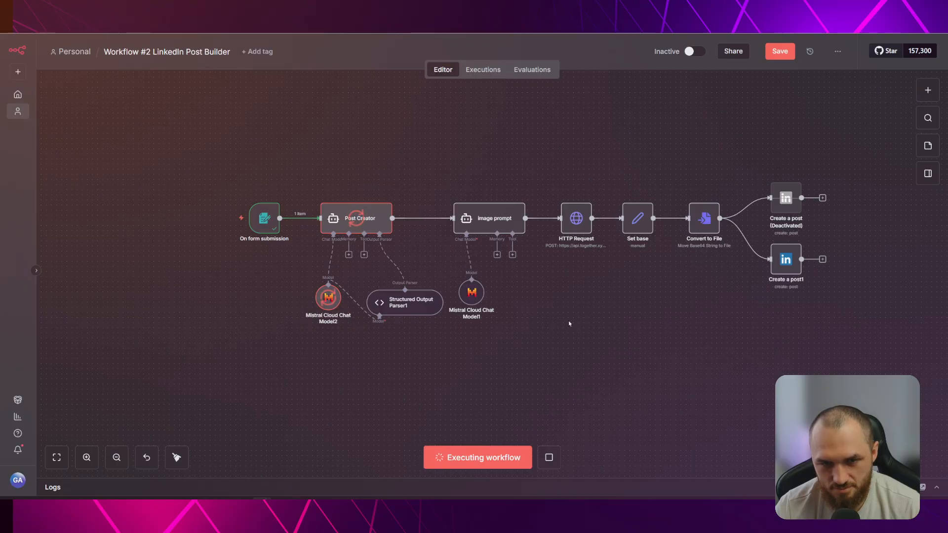
Step: Inspect the Post Creator's generated post text and image description, then return to the canvas to follow the execution
double_click(371, 220)
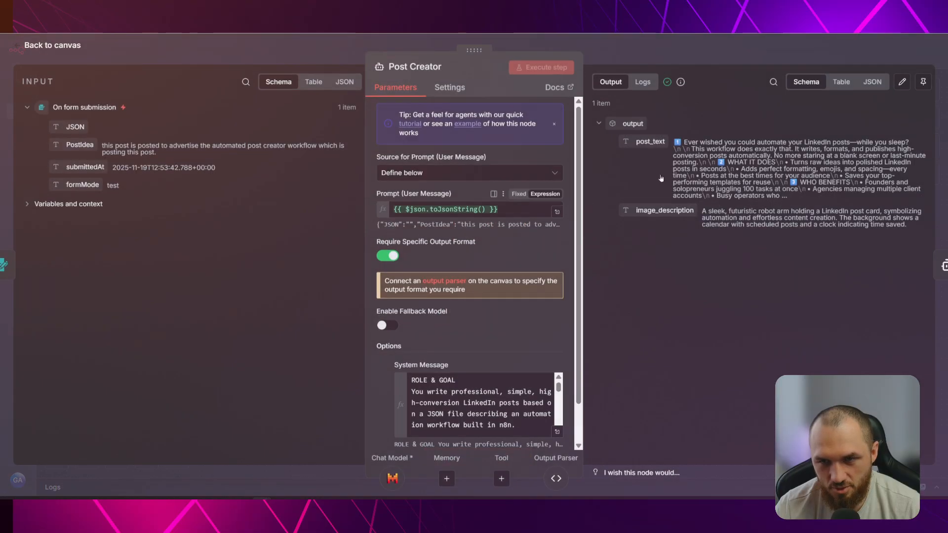
click(717, 55)
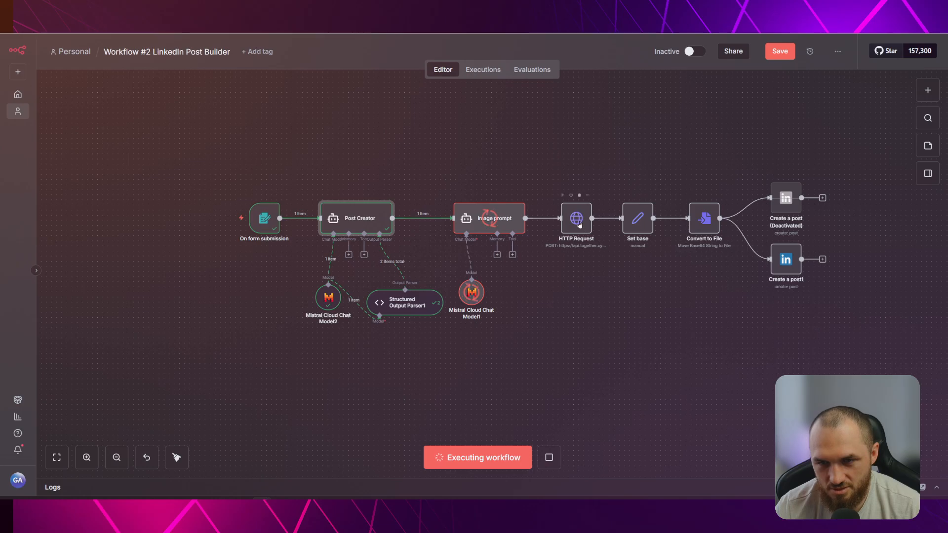
click(711, 305)
drag(711, 304, 588, 292)
scroll(612, 286, up, 2)
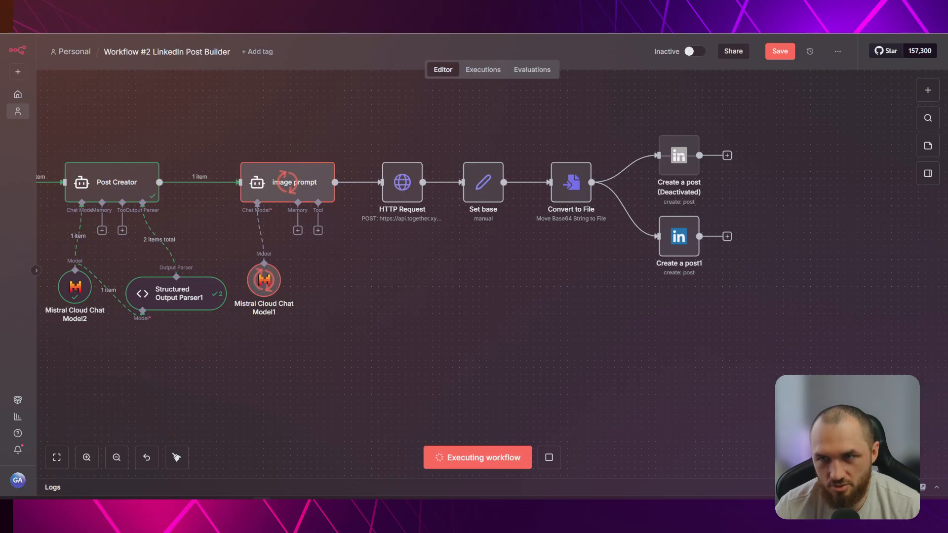
Step: Open the LinkedIn profile, reload it and open the newest post in the Activity section in full
key(ctrl+Tab)
click(594, 51)
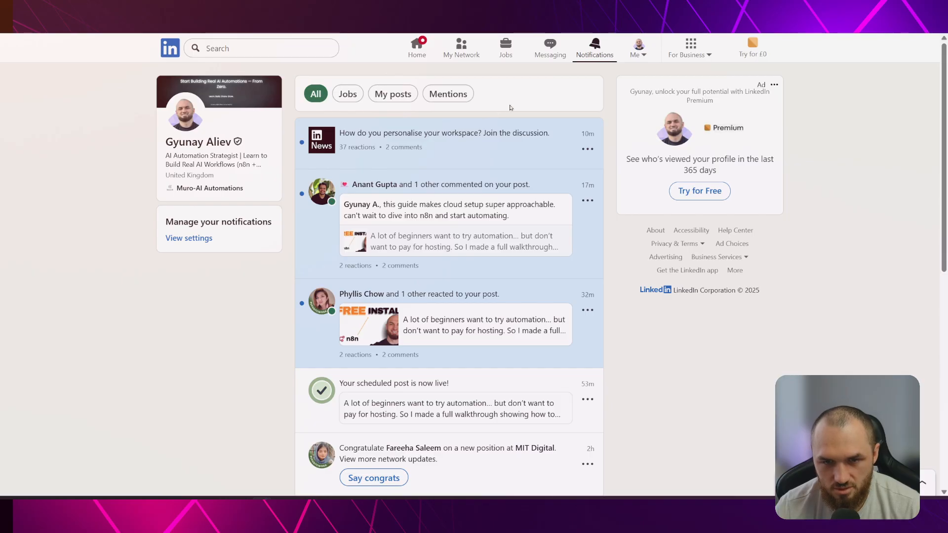
click(639, 45)
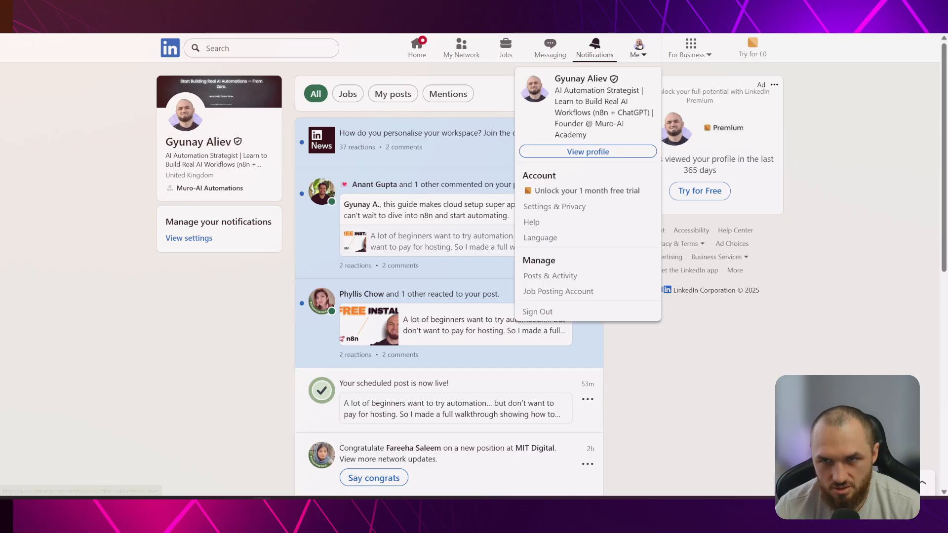
click(572, 152)
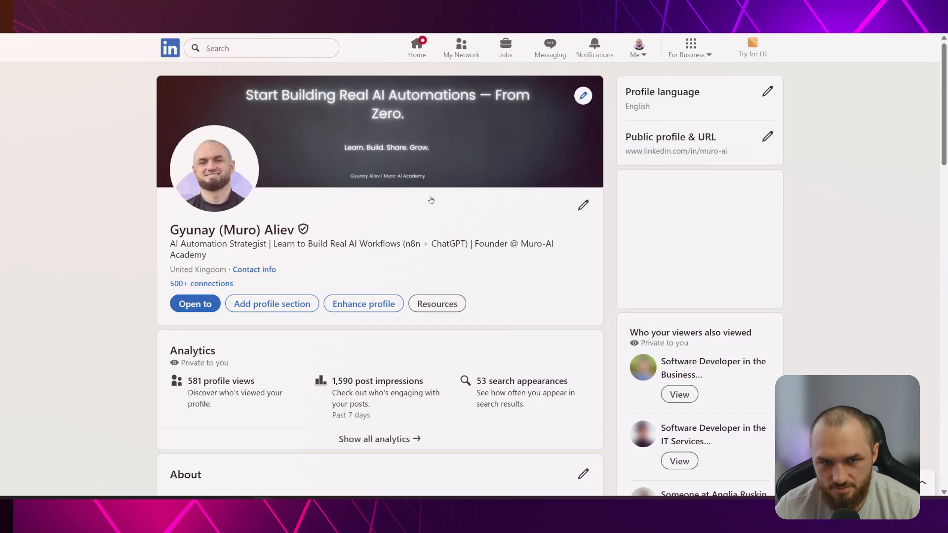
scroll(433, 194, down, 15)
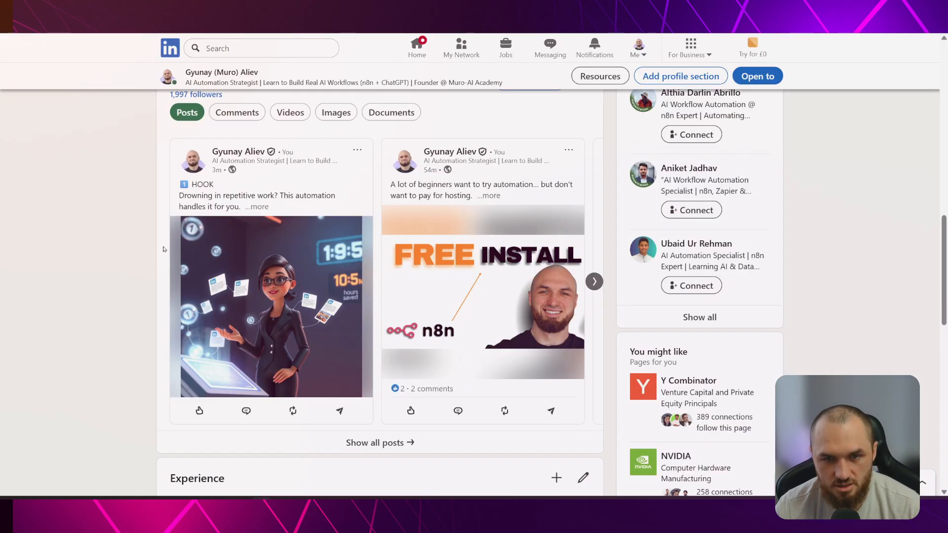
key(F5)
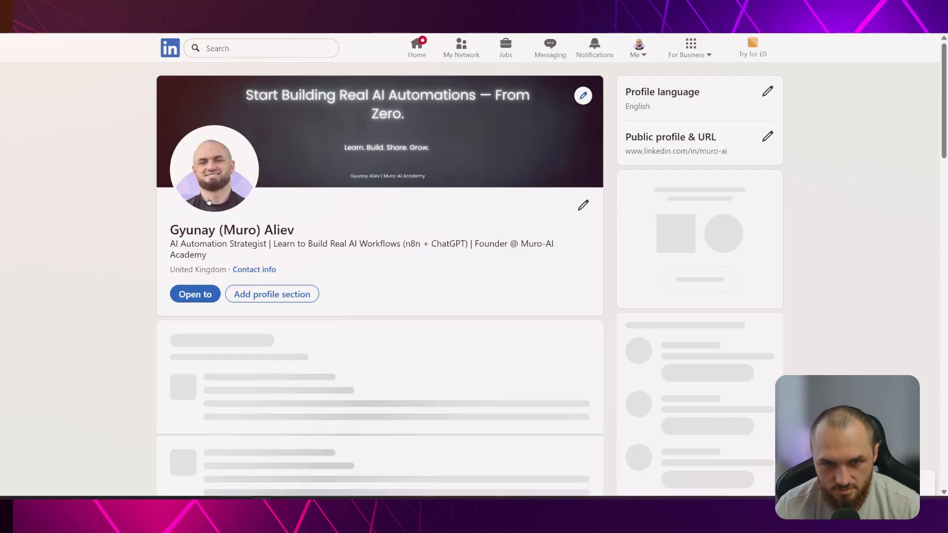
scroll(208, 201, down, 15)
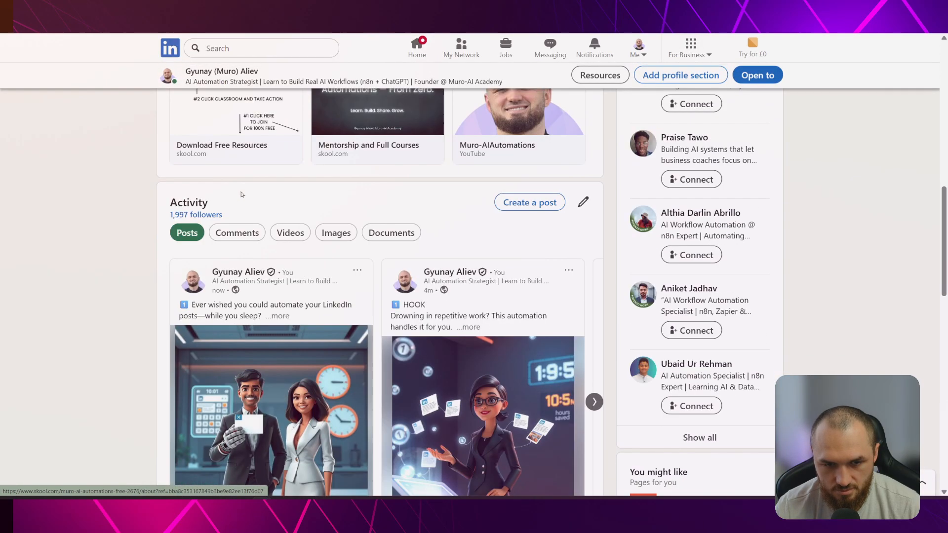
scroll(240, 195, down, 3)
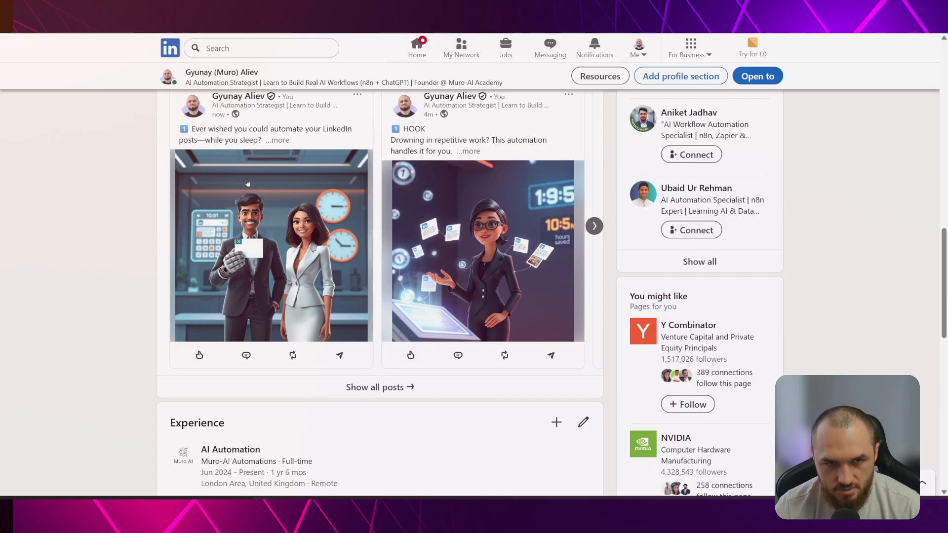
click(280, 141)
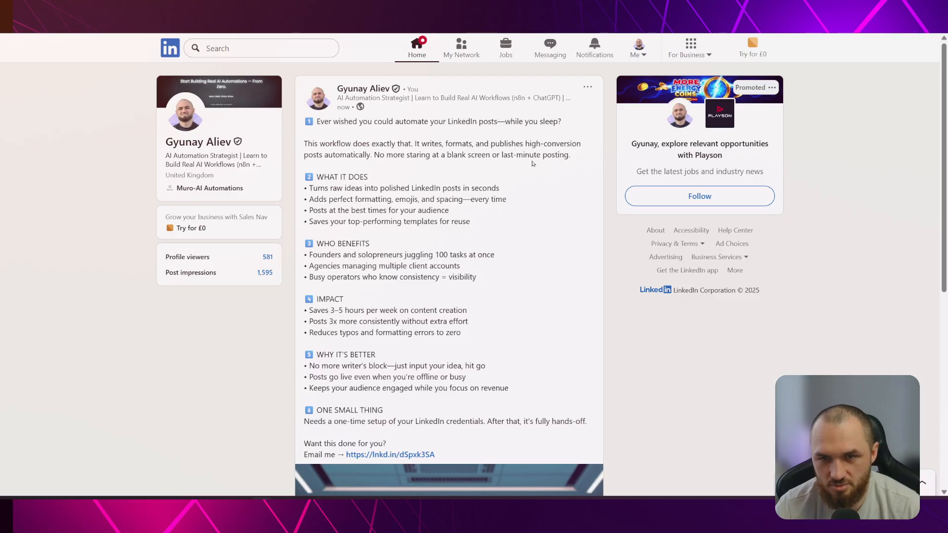
Step: Read through the new automation post and its image, and follow its email link before returning to the post
scroll(533, 128, down, 1)
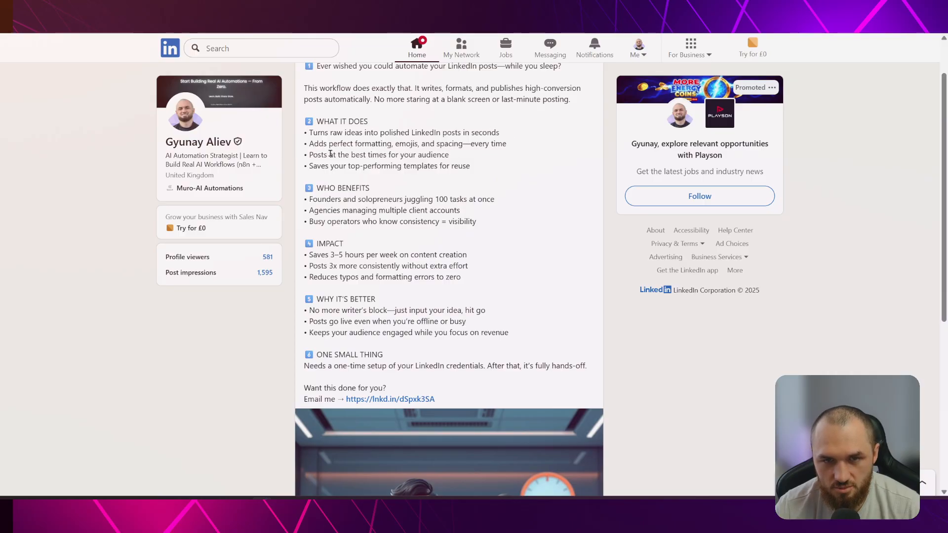
scroll(507, 147, down, 1)
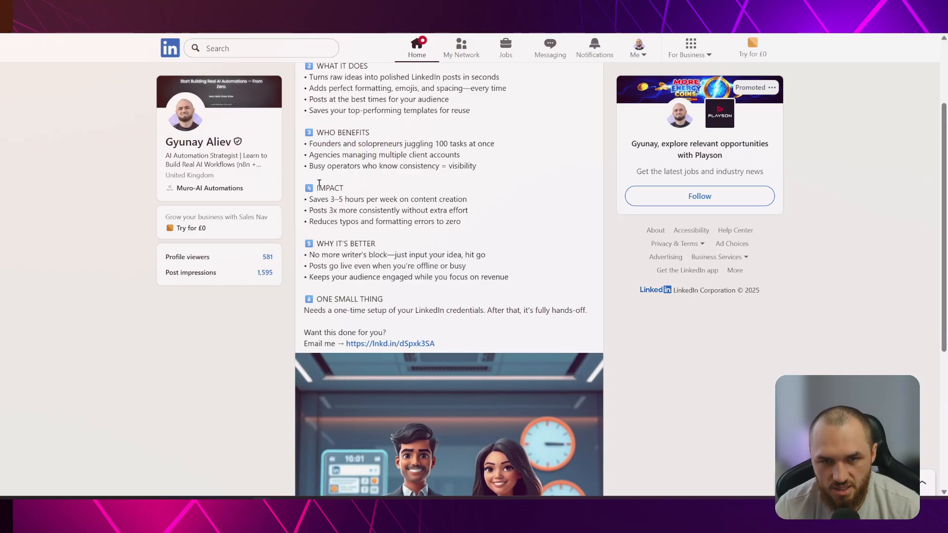
scroll(459, 186, down, 1)
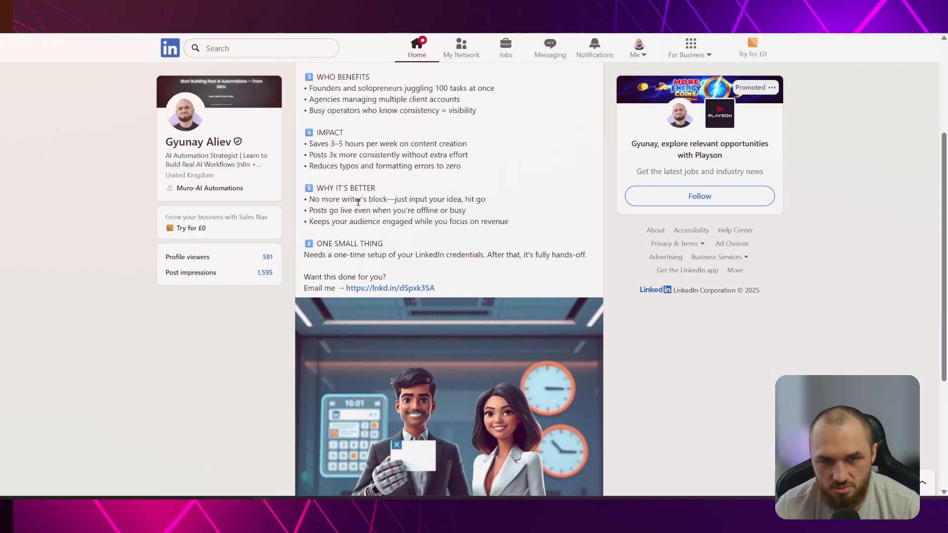
scroll(497, 154, down, 2)
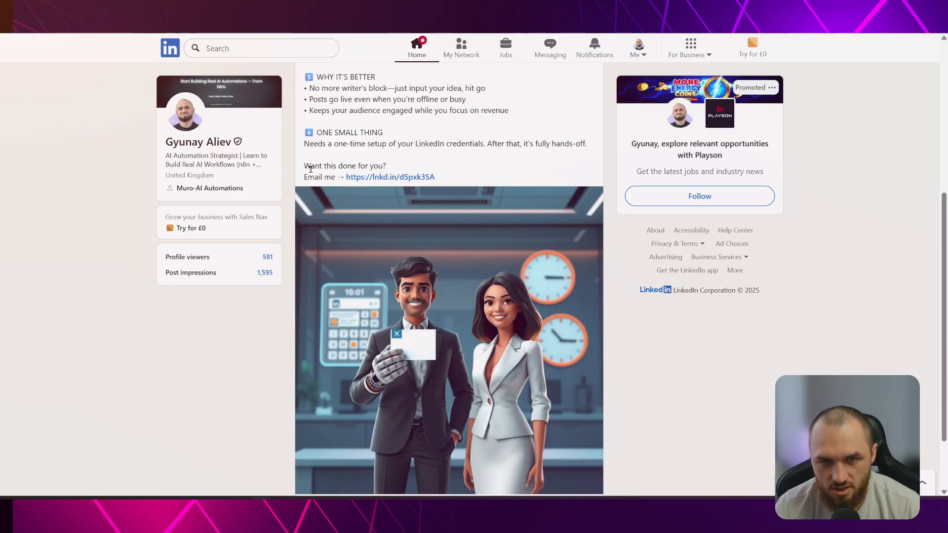
scroll(535, 153, down, 1)
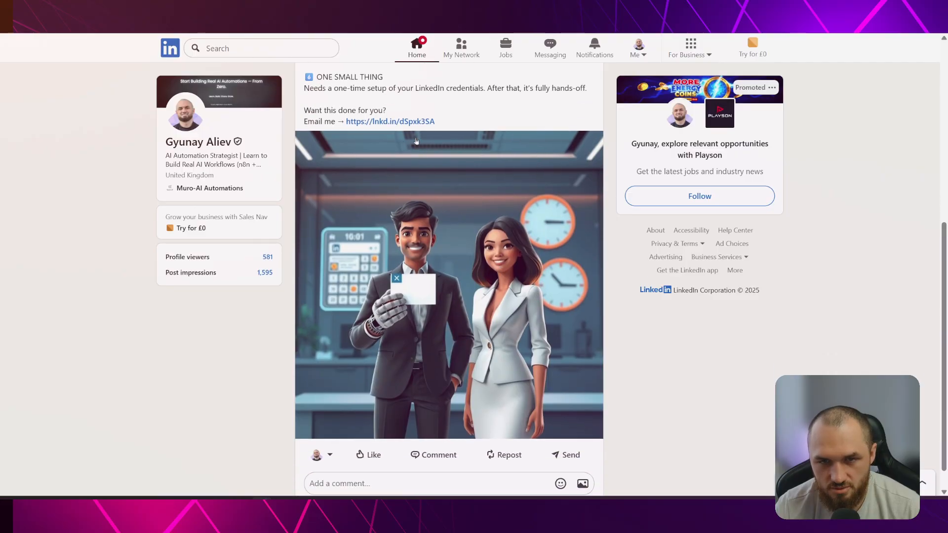
click(406, 121)
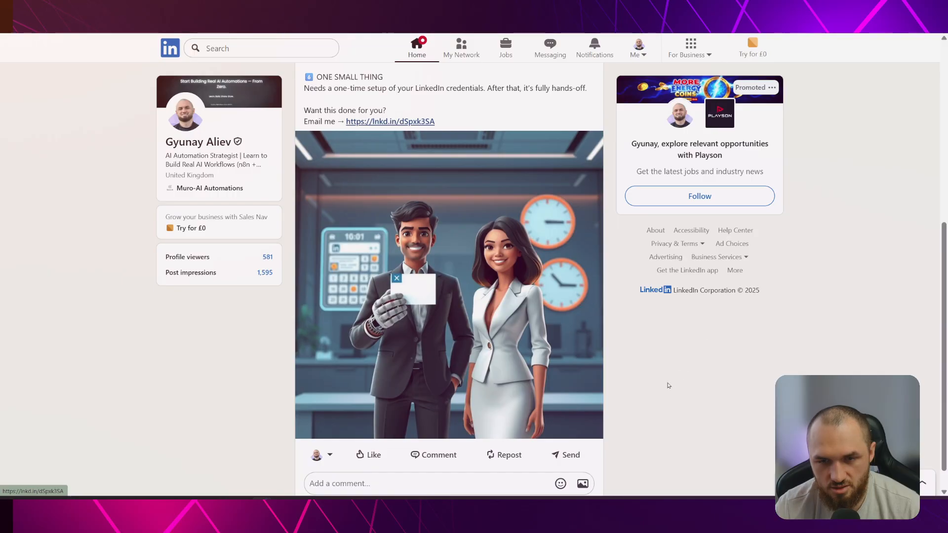
scroll(552, 343, down, 1)
scroll(553, 341, up, 2)
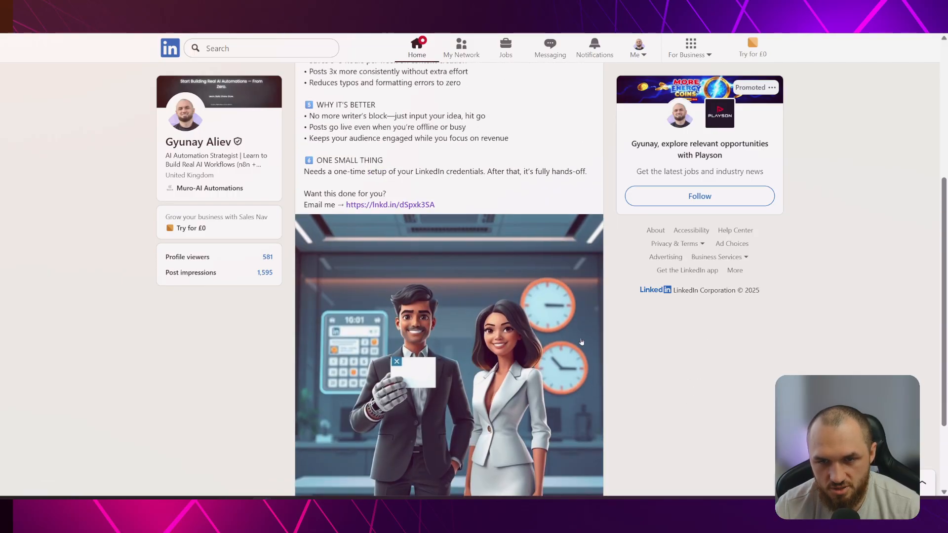
scroll(556, 319, up, 5)
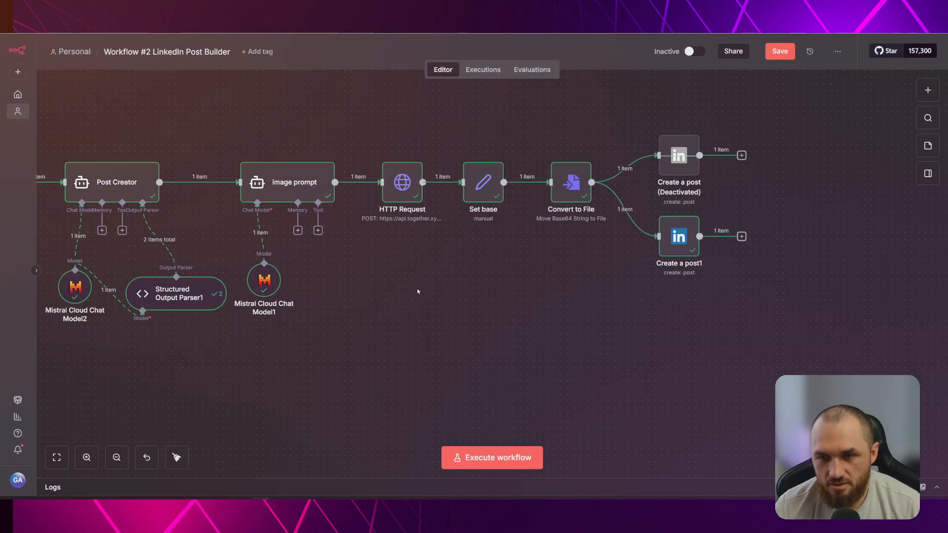
Step: Return to the n8n workflow and look over the executed node chain, including both Mistral chat models
drag(419, 286, 591, 309)
scroll(622, 298, down, 1)
click(264, 298)
click(427, 289)
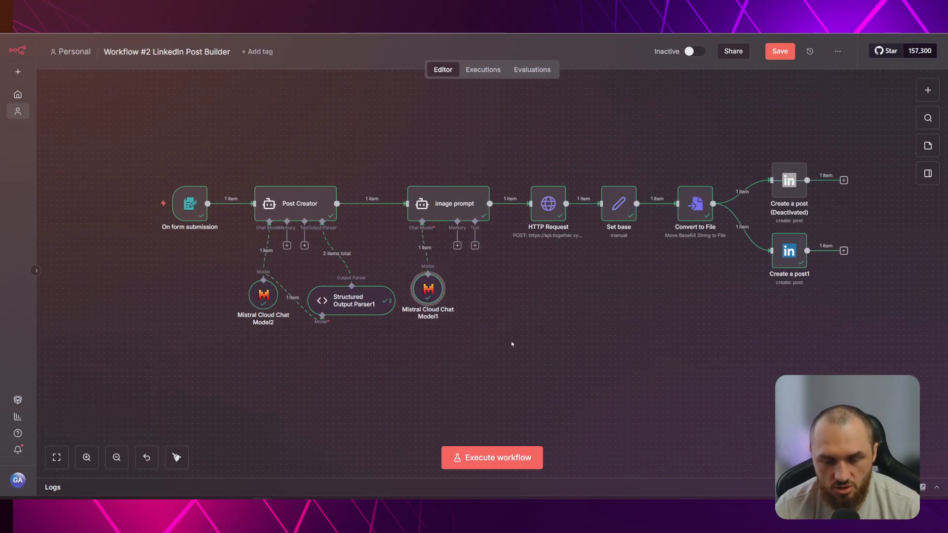
click(495, 319)
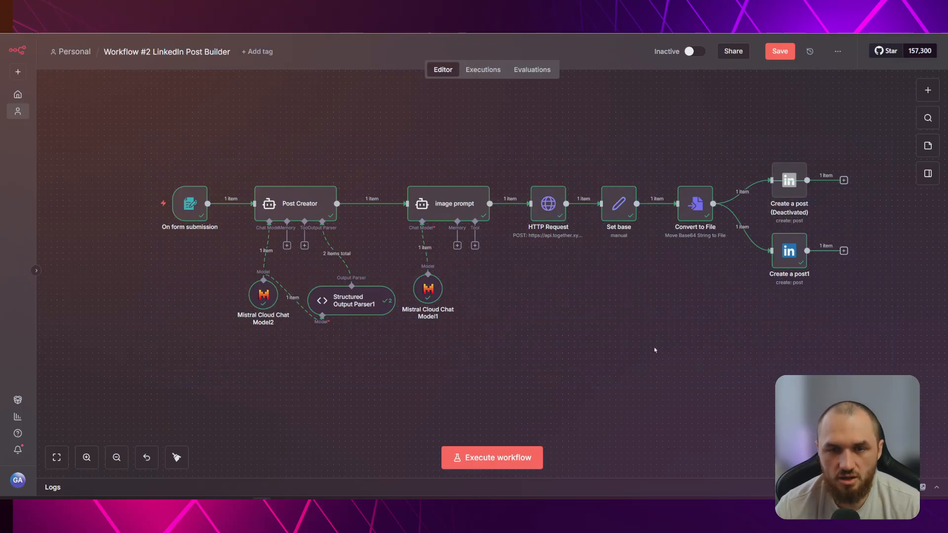
click(427, 290)
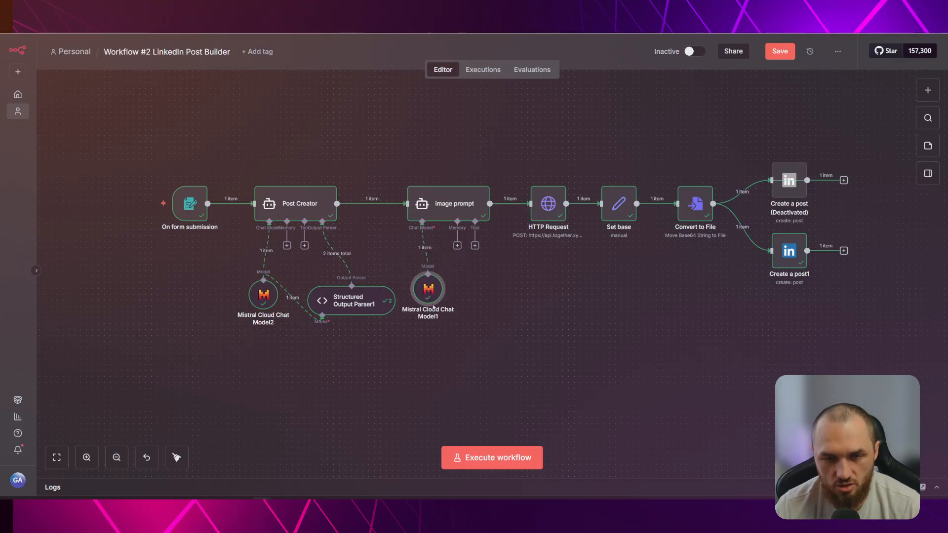
click(264, 296)
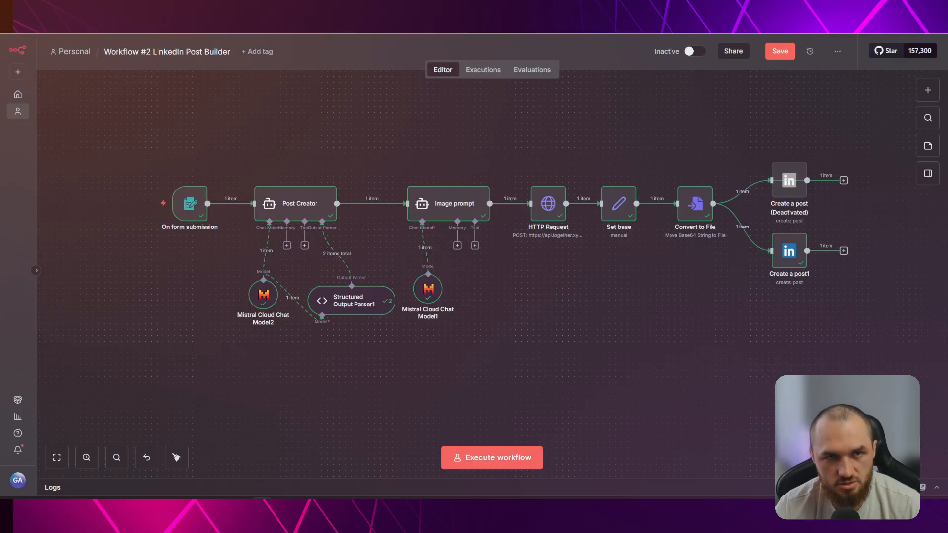
Step: Switch from the workflow to another browser tab
click(170, 6)
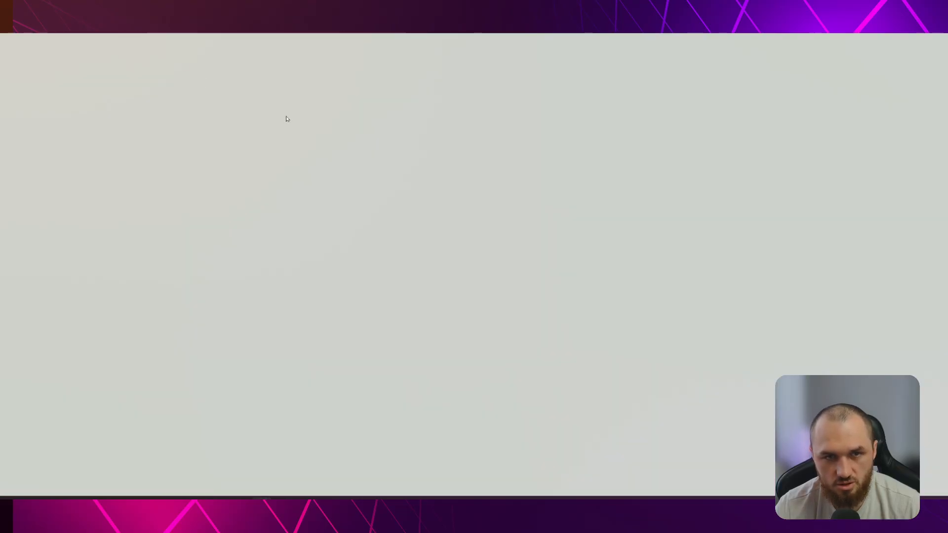